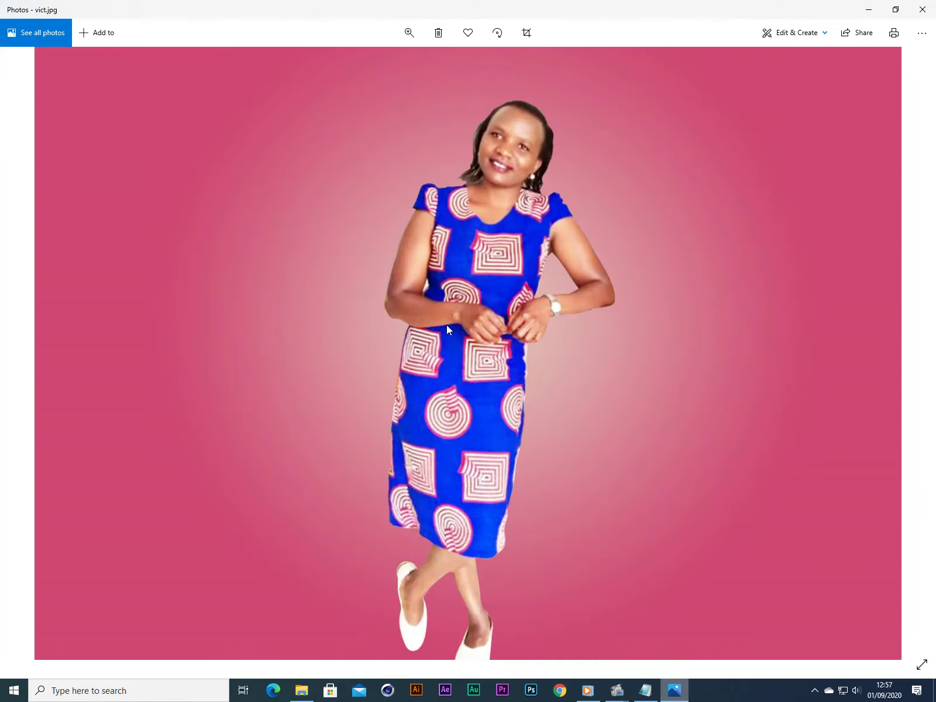
Switch from the photo viewer to Notepad and add the line "ok let's start" below "Like this"
{"action": "key", "text": "Right"}
{"action": "key", "text": "Left"}
{"action": "left_click", "coordinate": [645, 691]}
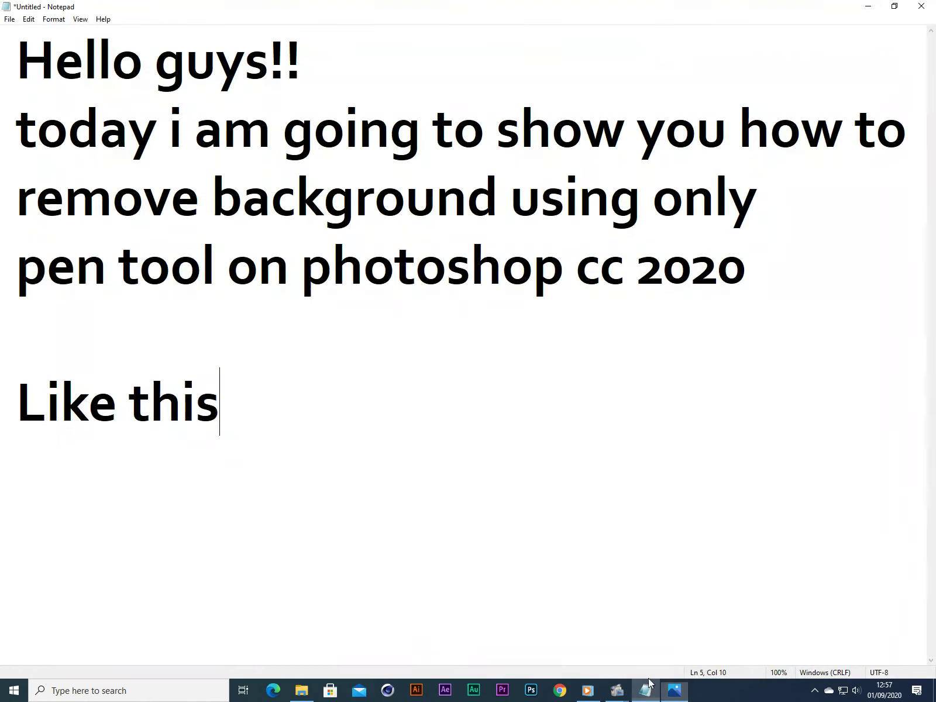
{"action": "type", "text": "ok "}
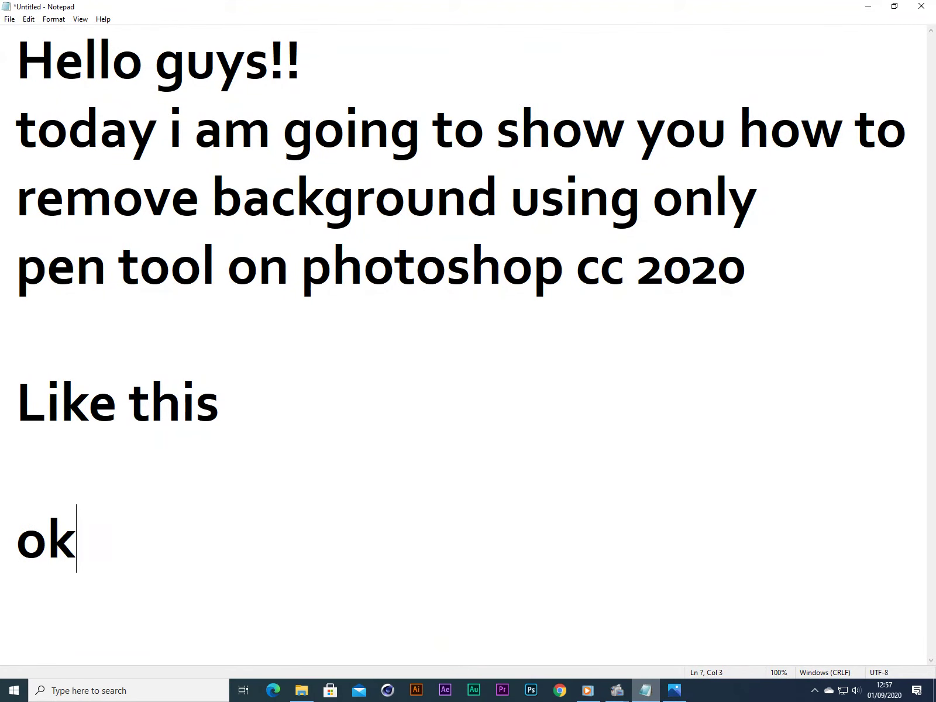
{"action": "type", "text": "let's "}
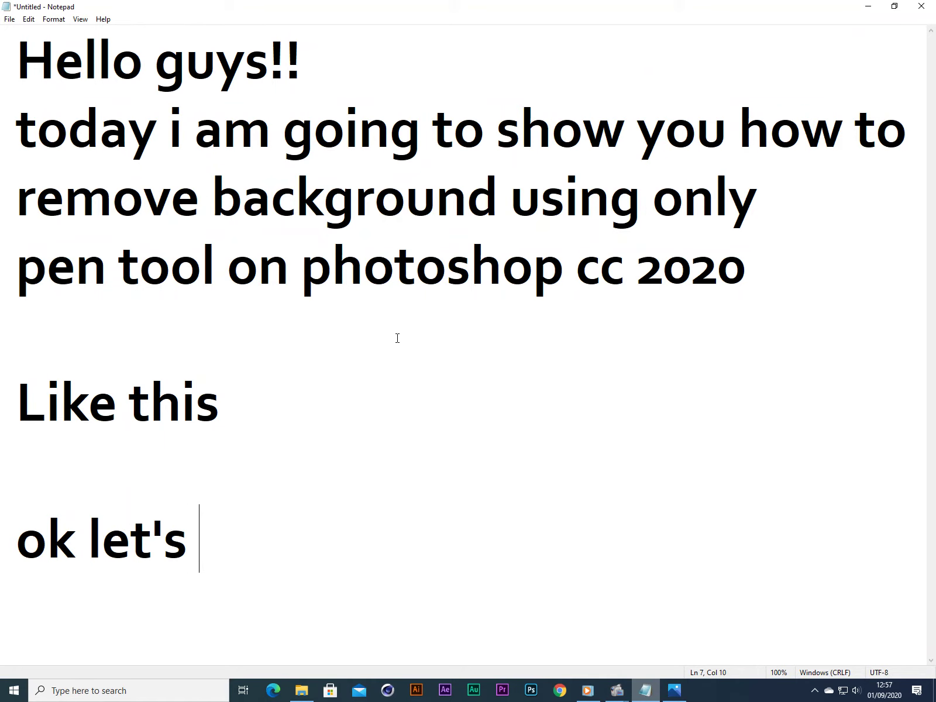
{"action": "type", "text": "start"}
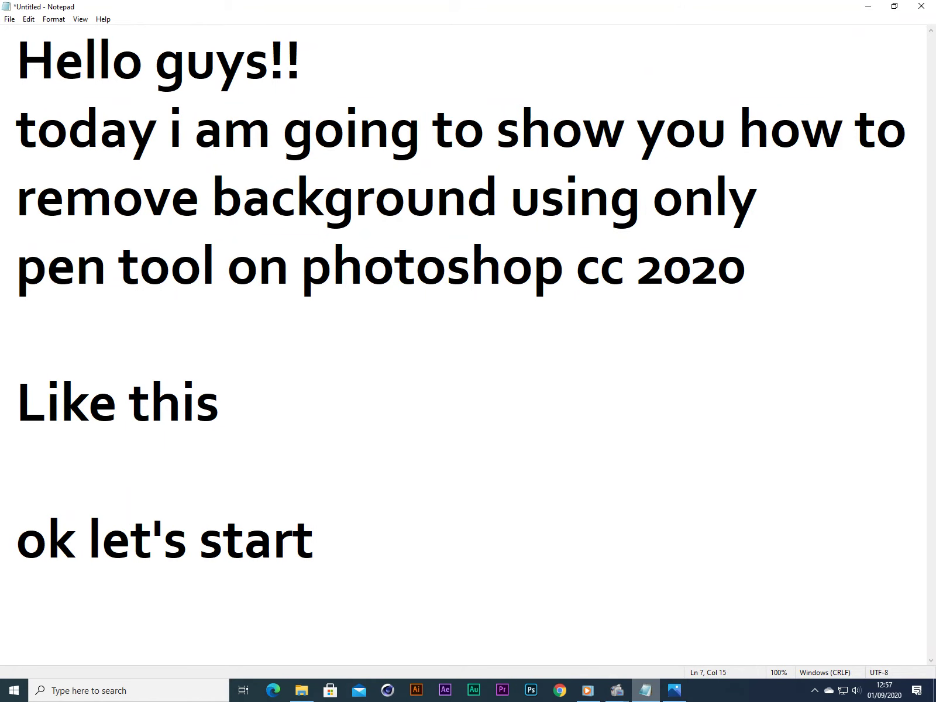
Clear all text from the note, minimize Notepad and close the photo viewer
{"action": "key", "text": "ctrl+a"}
{"action": "key", "text": "BackSpace"}
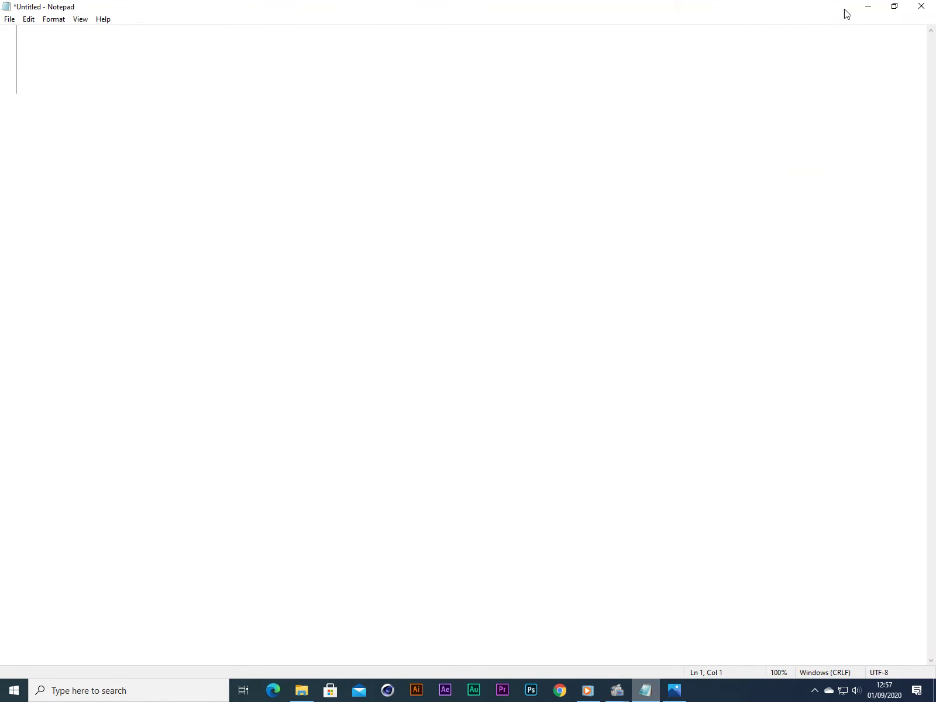
{"action": "left_click", "coordinate": [867, 7]}
{"action": "left_click", "coordinate": [921, 7]}
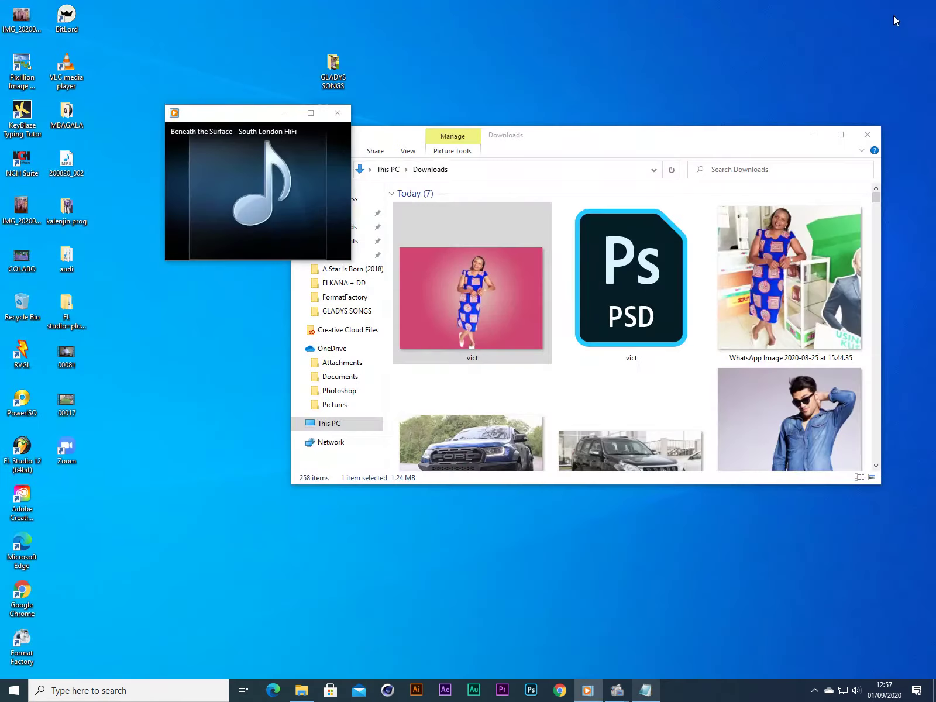
Clear the Downloads window and the music player off the desktop and refresh it
{"action": "left_click", "coordinate": [863, 141]}
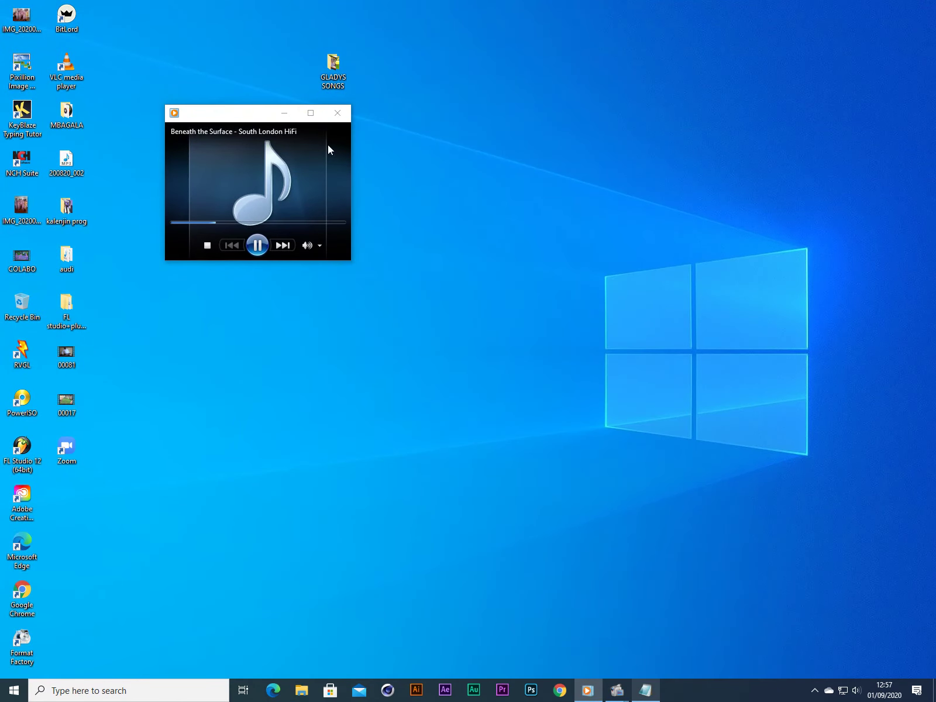
{"action": "left_click", "coordinate": [296, 116]}
{"action": "right_click", "coordinate": [454, 139]}
{"action": "left_click", "coordinate": [461, 169]}
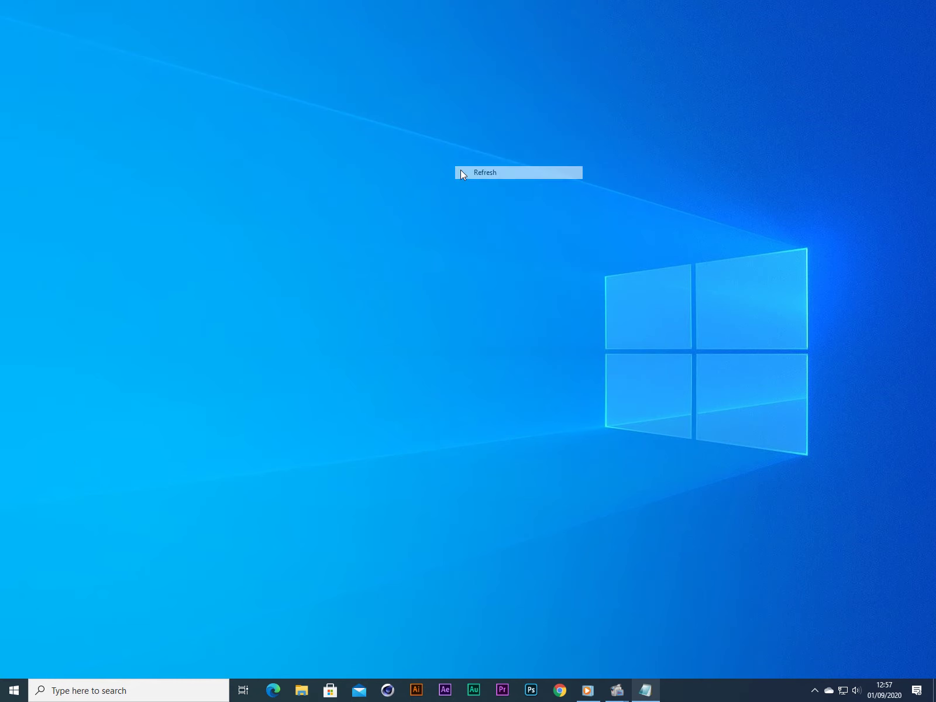
Launch Adobe Photoshop 2020 and start setting up a new document
{"action": "left_click", "coordinate": [14, 691]}
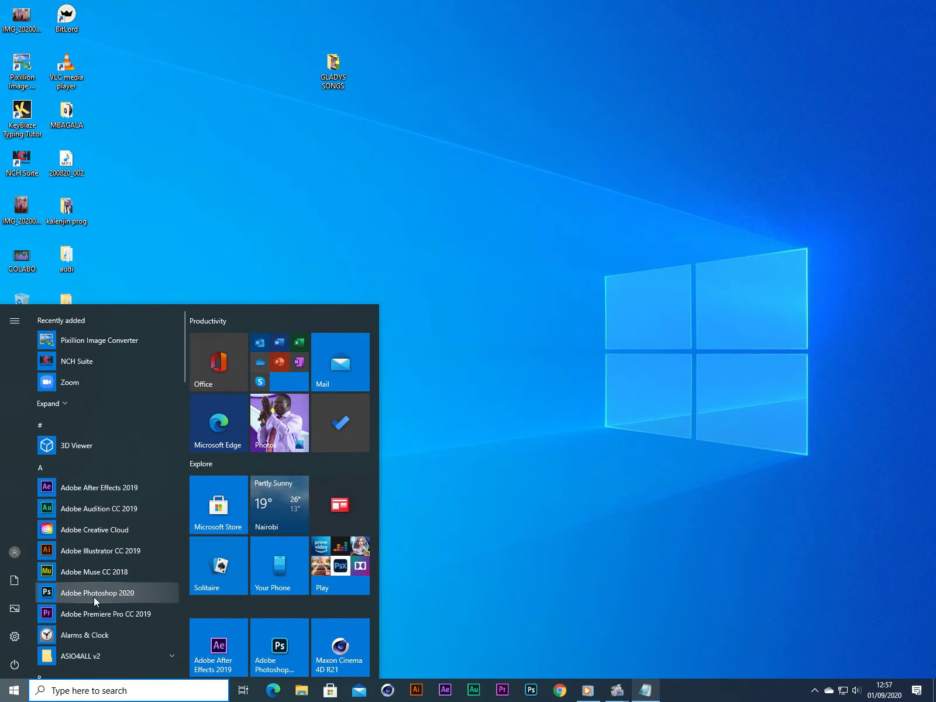
{"action": "left_click", "coordinate": [103, 595]}
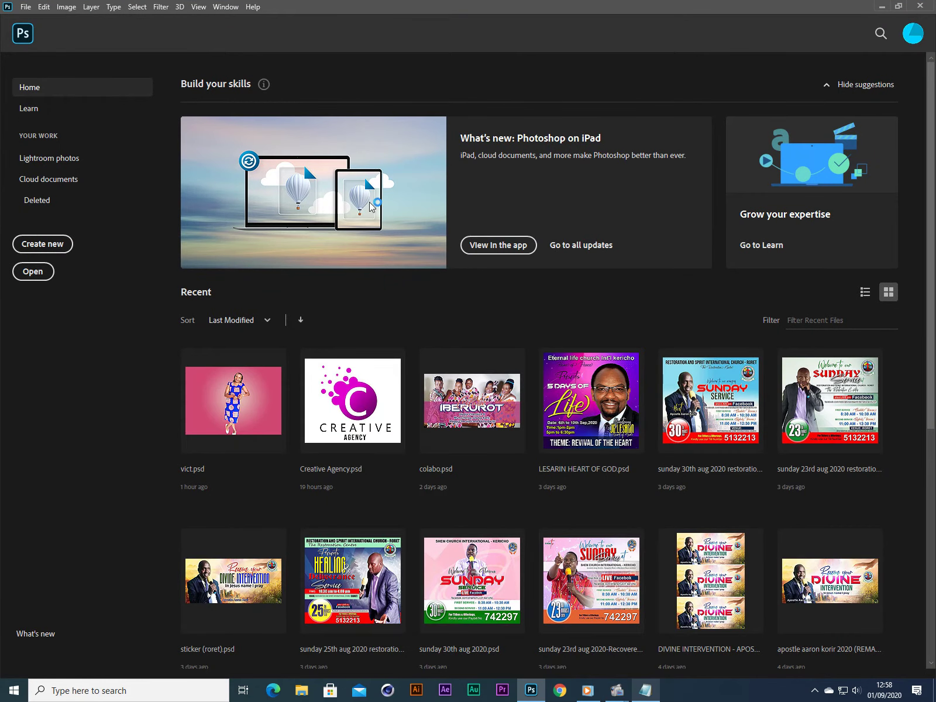
{"action": "left_click", "coordinate": [26, 7]}
{"action": "left_click", "coordinate": [59, 22]}
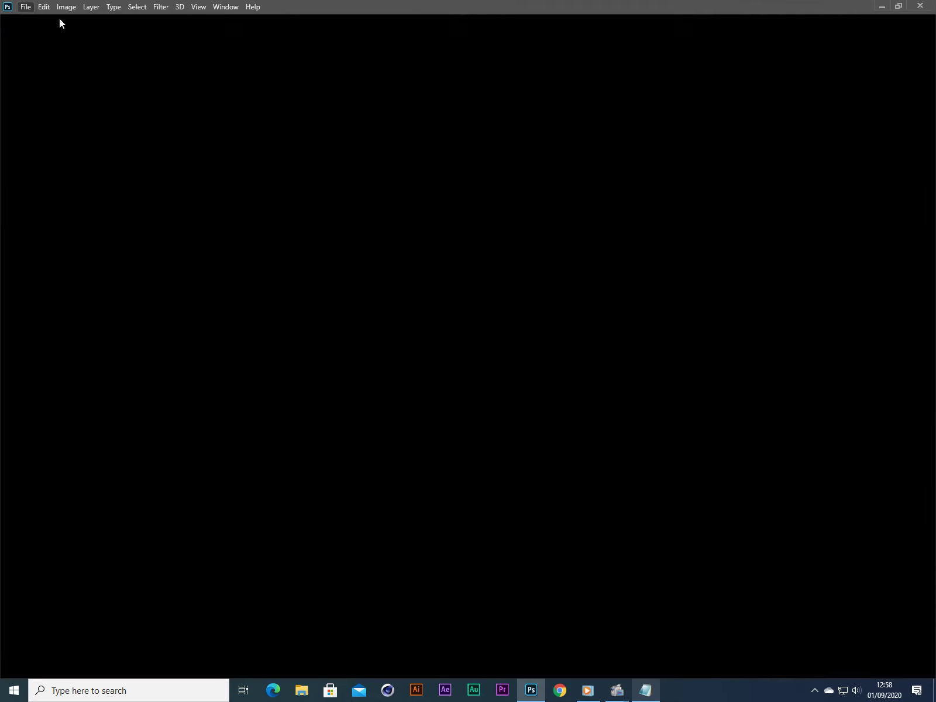
{"action": "left_click", "coordinate": [26, 7]}
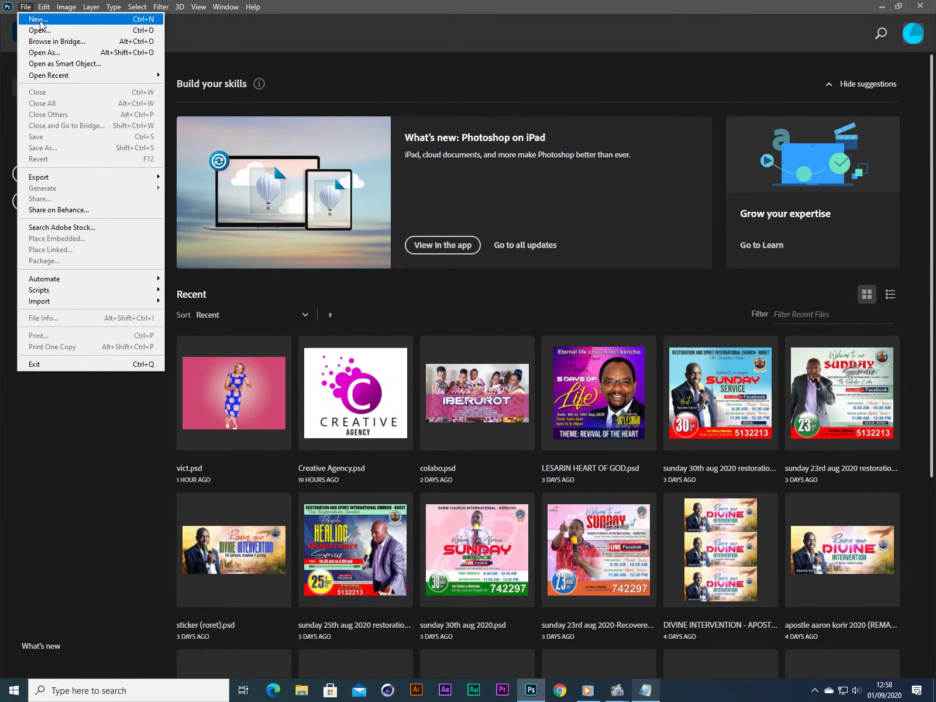
{"action": "left_click", "coordinate": [39, 23]}
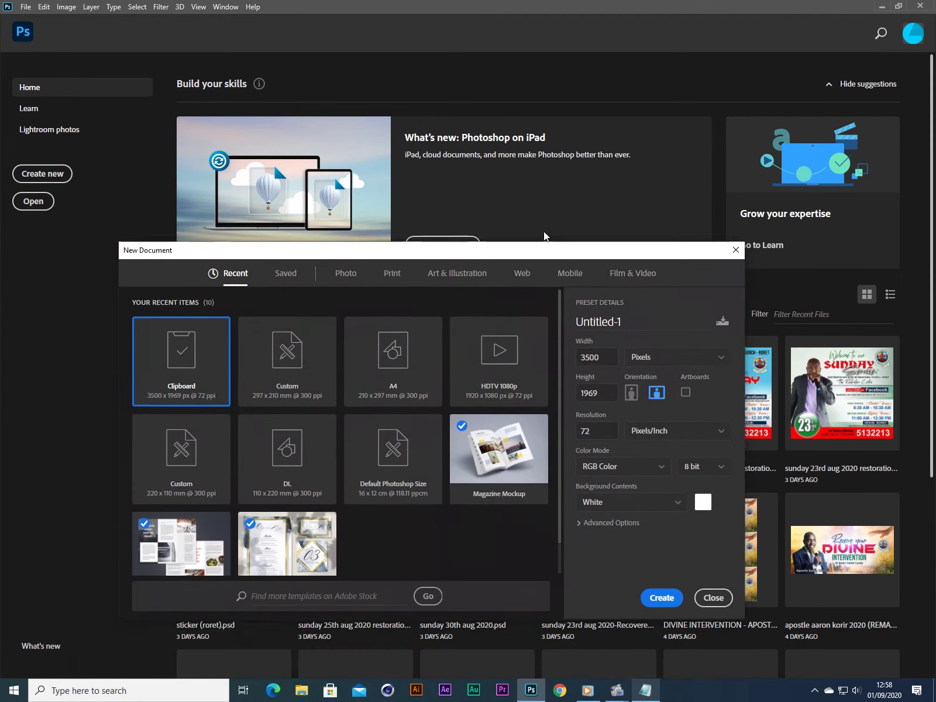
Create a document from the A4 print preset at 300 ppi in landscape orientation
{"action": "left_click", "coordinate": [414, 206]}
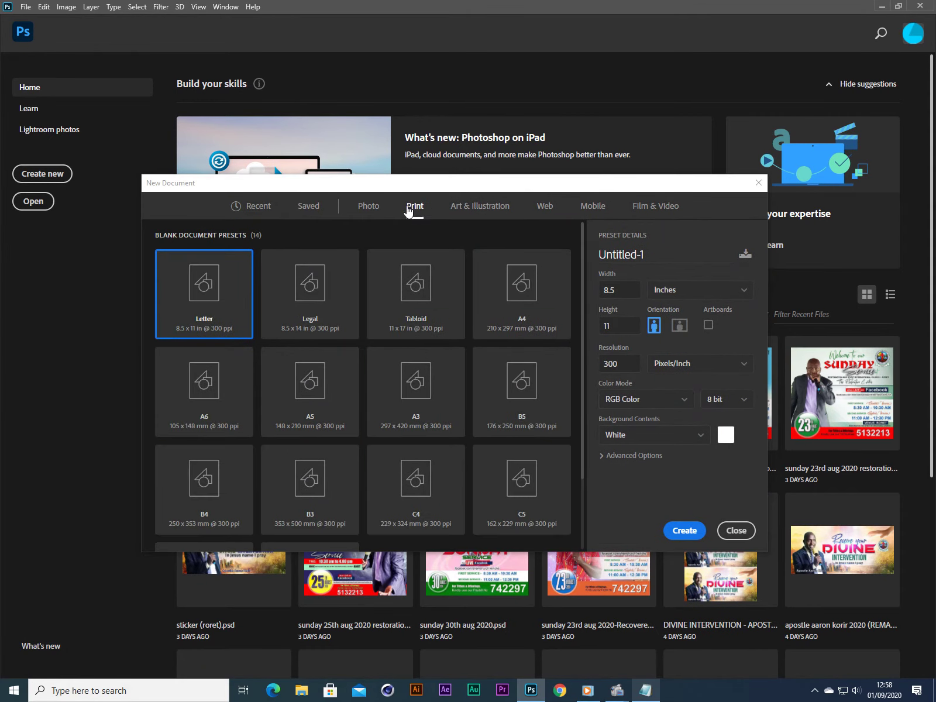
{"action": "left_click", "coordinate": [515, 317]}
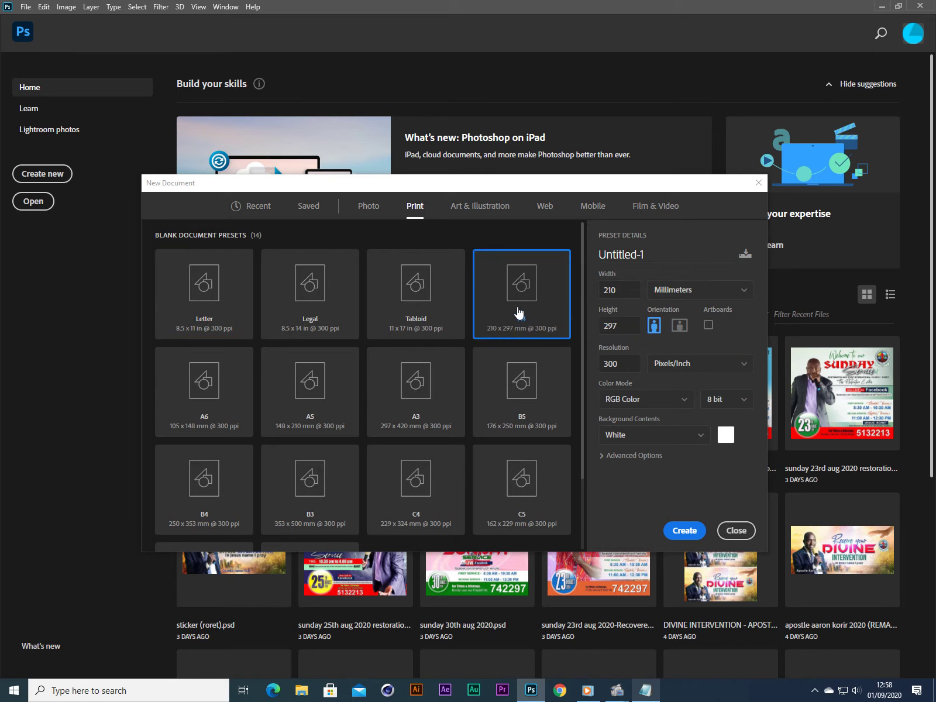
{"action": "left_click", "coordinate": [679, 327]}
{"action": "left_click", "coordinate": [683, 531]}
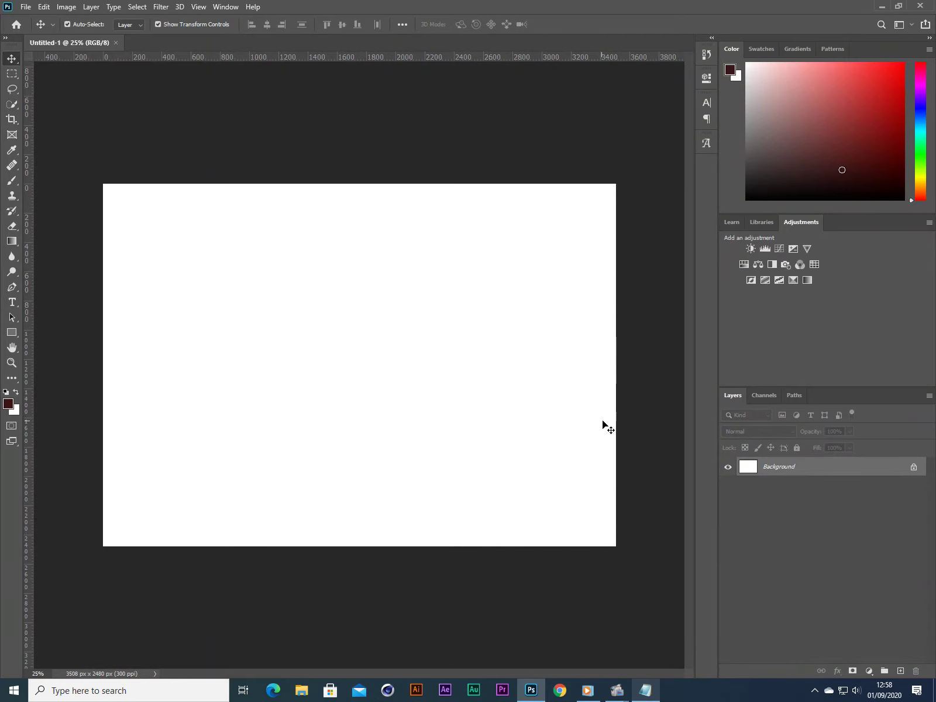
Switch to Notepad and write the note "let's import the image"
{"action": "left_click", "coordinate": [643, 690]}
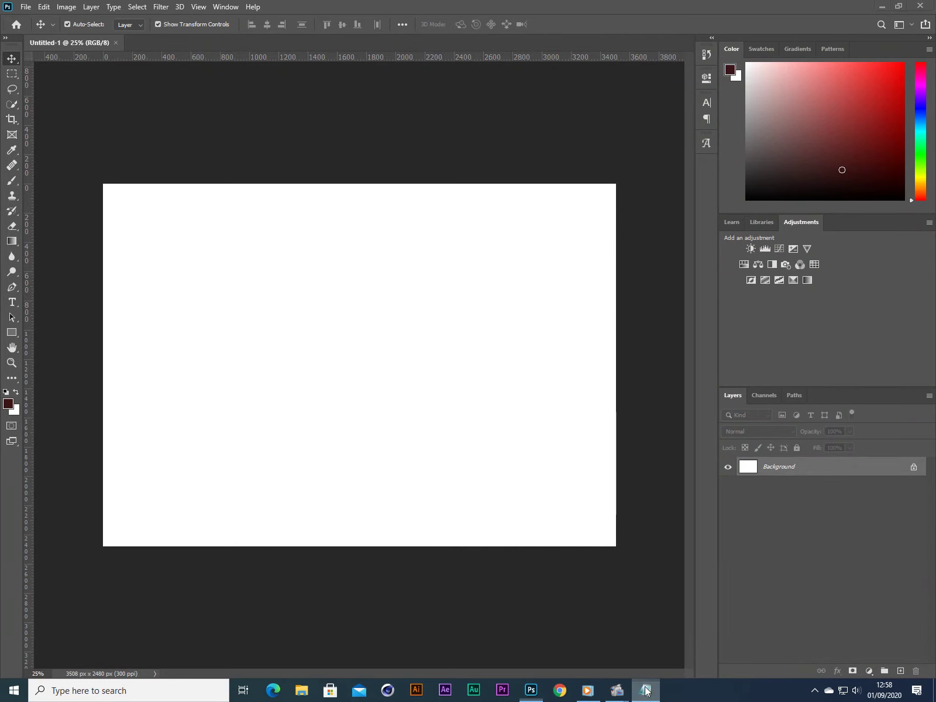
{"action": "type", "text": "let"}
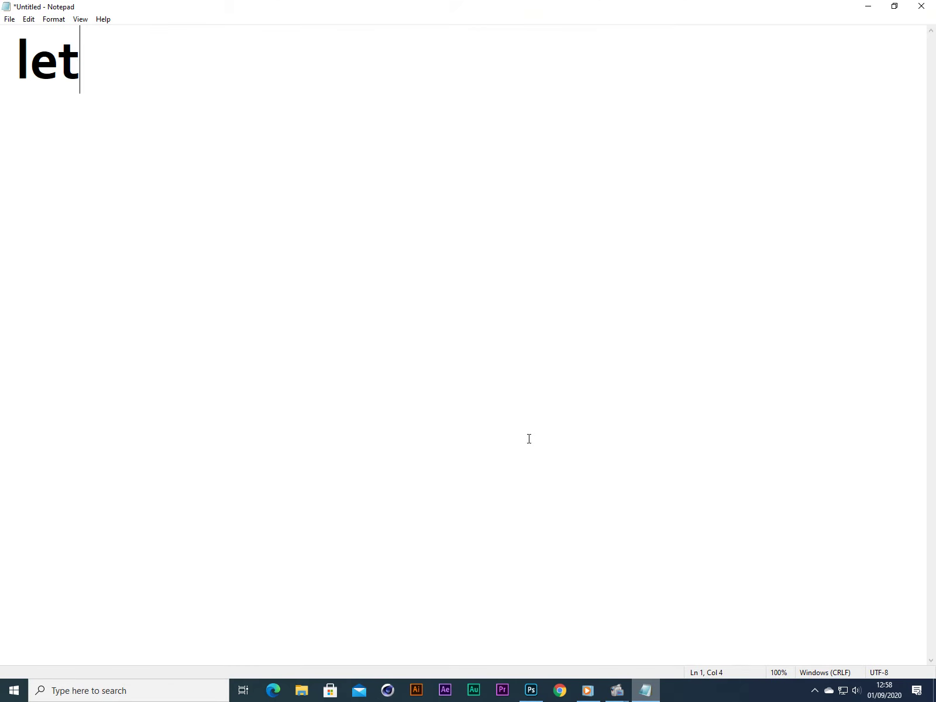
{"action": "type", "text": "'s imp"}
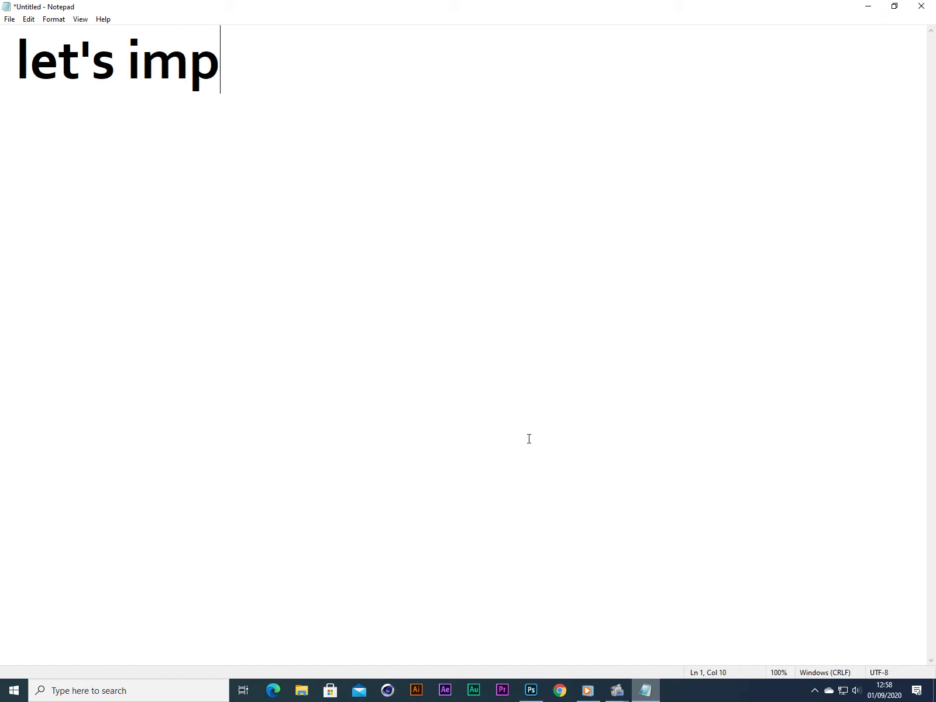
{"action": "type", "text": "ort tye"}
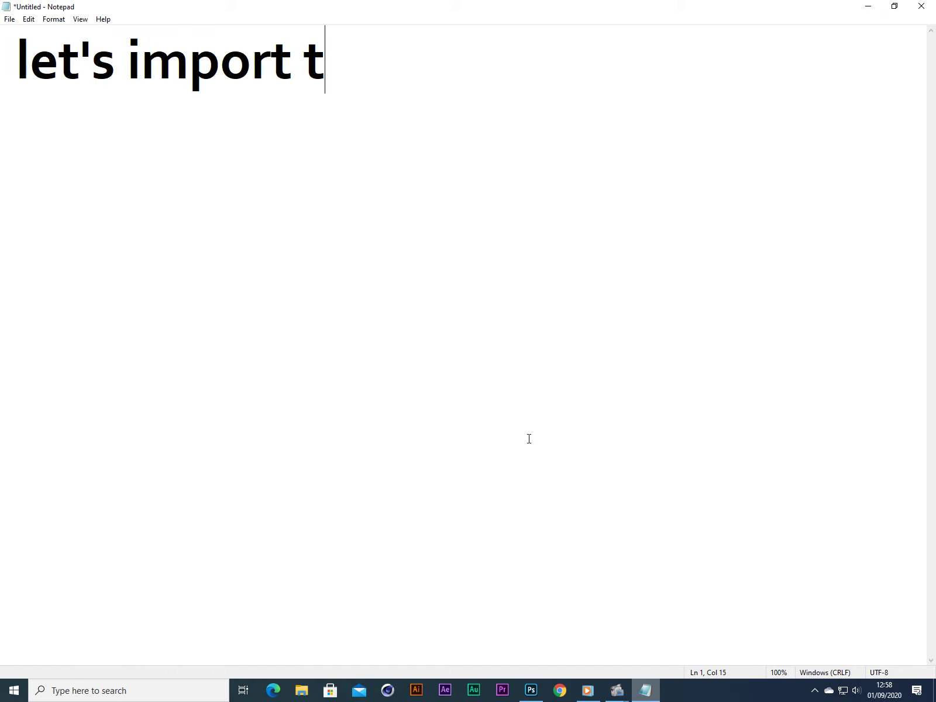
{"action": "key", "text": "BackSpace"}
{"action": "key", "text": "BackSpace"}
{"action": "type", "text": "he i"}
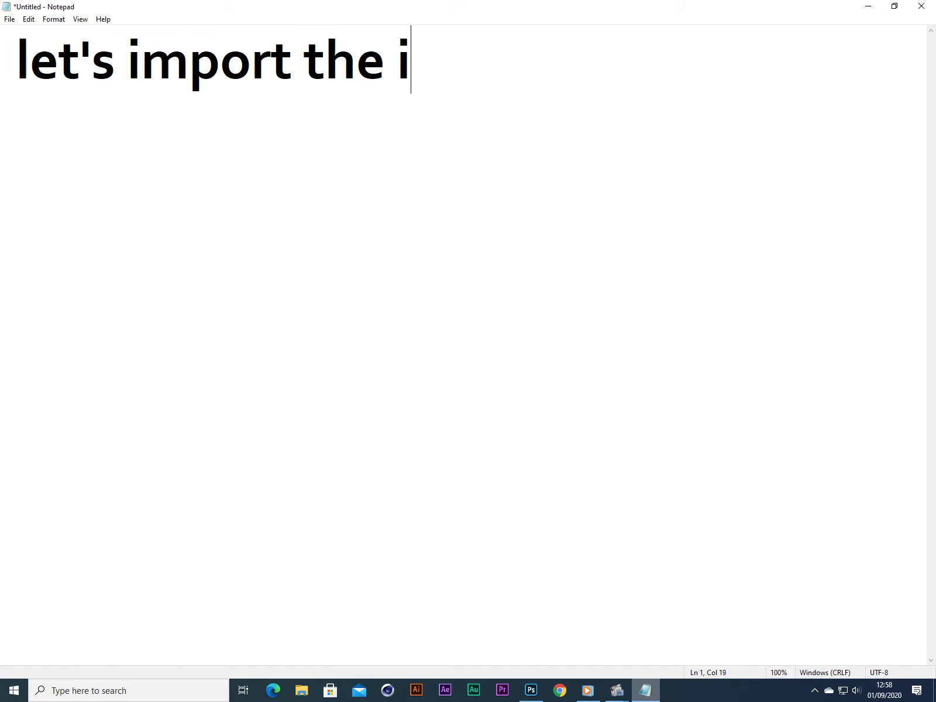
{"action": "type", "text": "mage"}
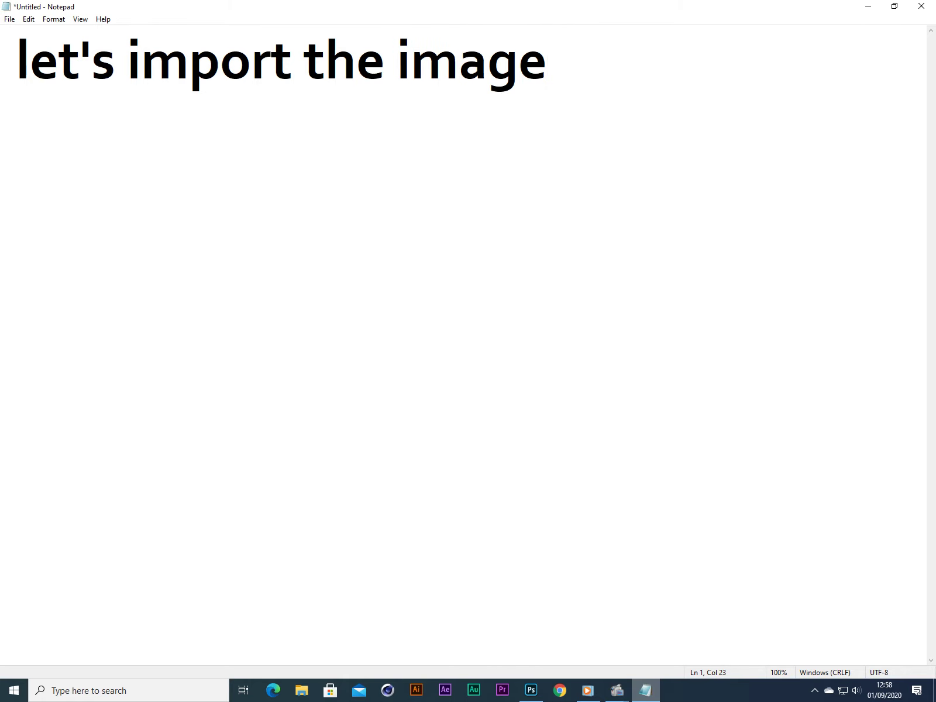
Delete the note about importing the image and return to Photoshop
{"action": "key", "text": "ctrl+a"}
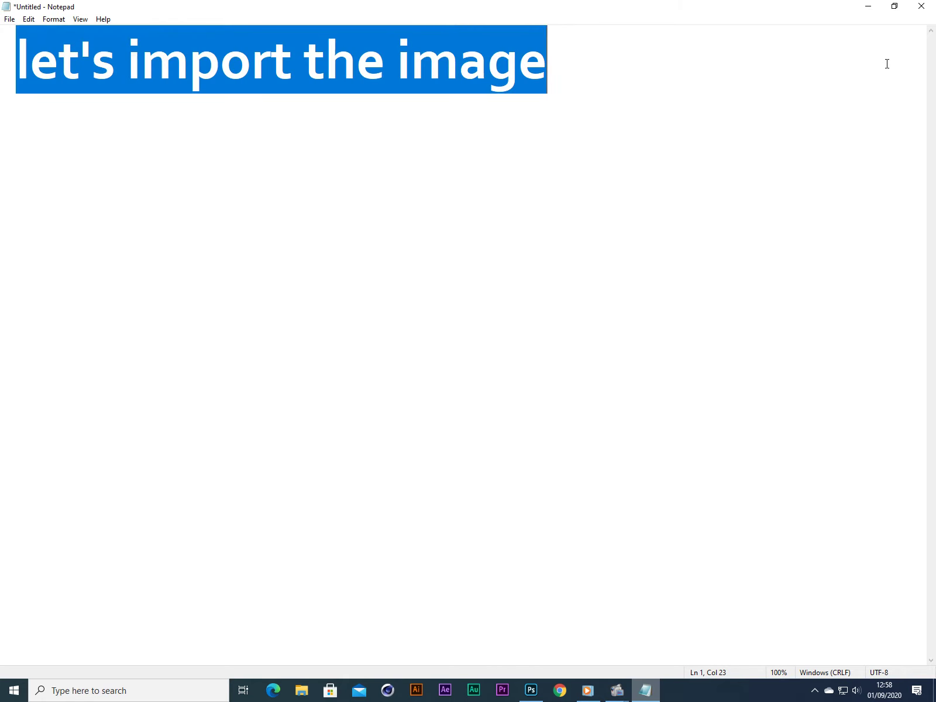
{"action": "key", "text": "BackSpace"}
{"action": "left_click", "coordinate": [874, 7]}
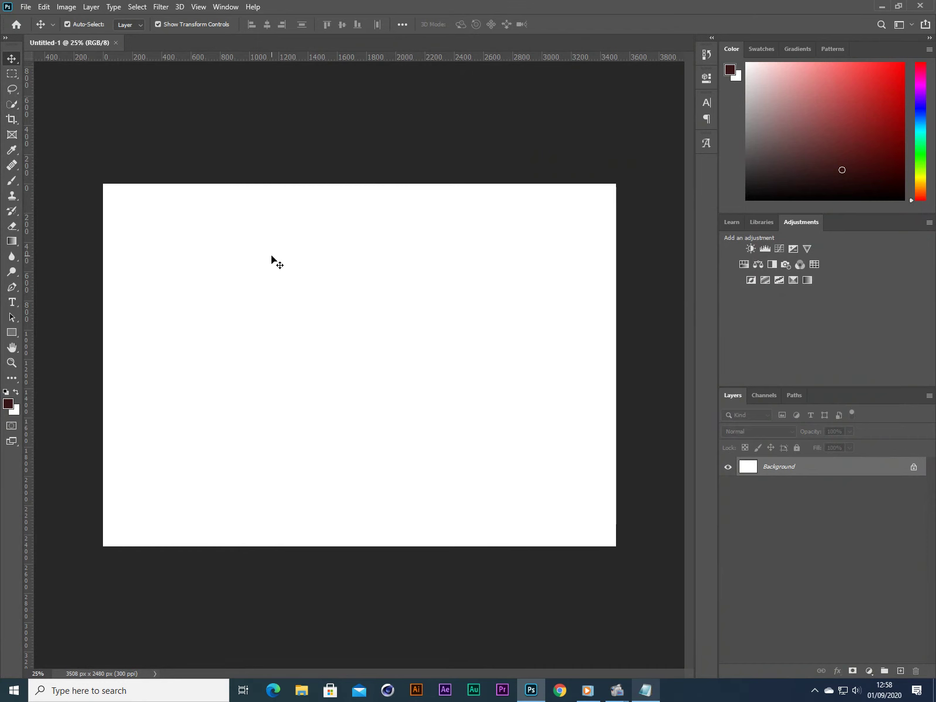
Place the file "WhatsApp Image 2020-08-25 at 15.44.35" from Downloads as an embedded image at its default size and position
{"action": "left_click", "coordinate": [26, 7]}
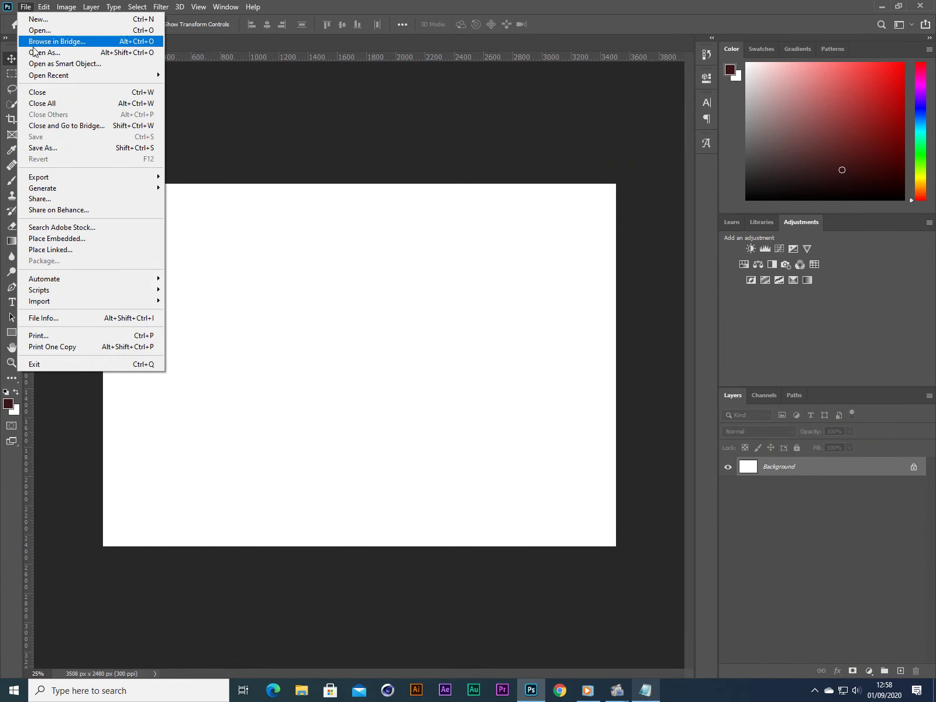
{"action": "left_click", "coordinate": [63, 240]}
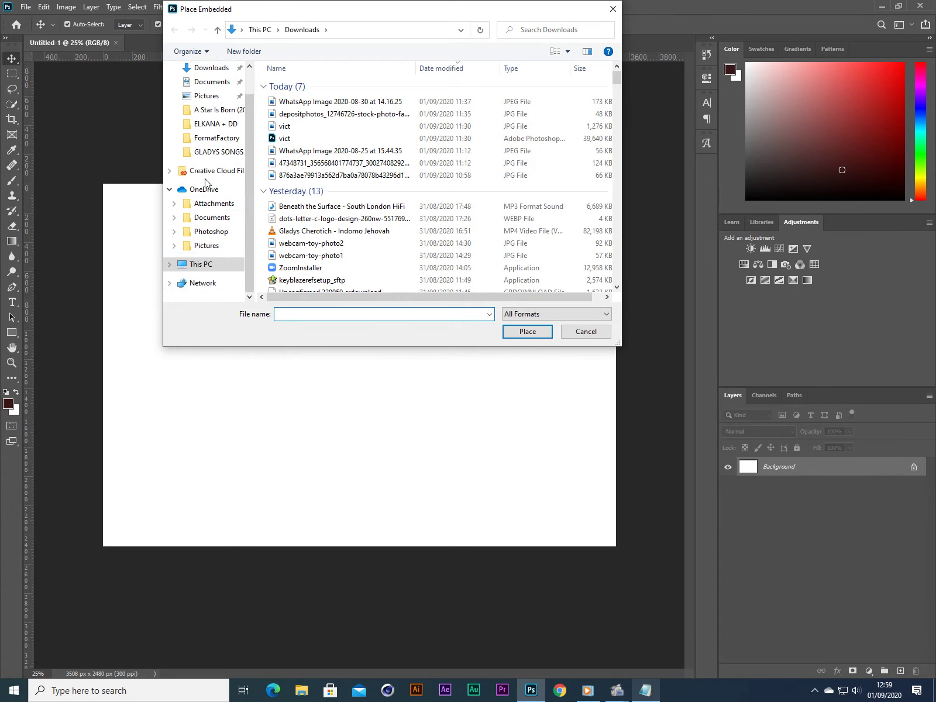
{"action": "scroll", "coordinate": [209, 176], "scroll_direction": "up", "scroll_amount": 2}
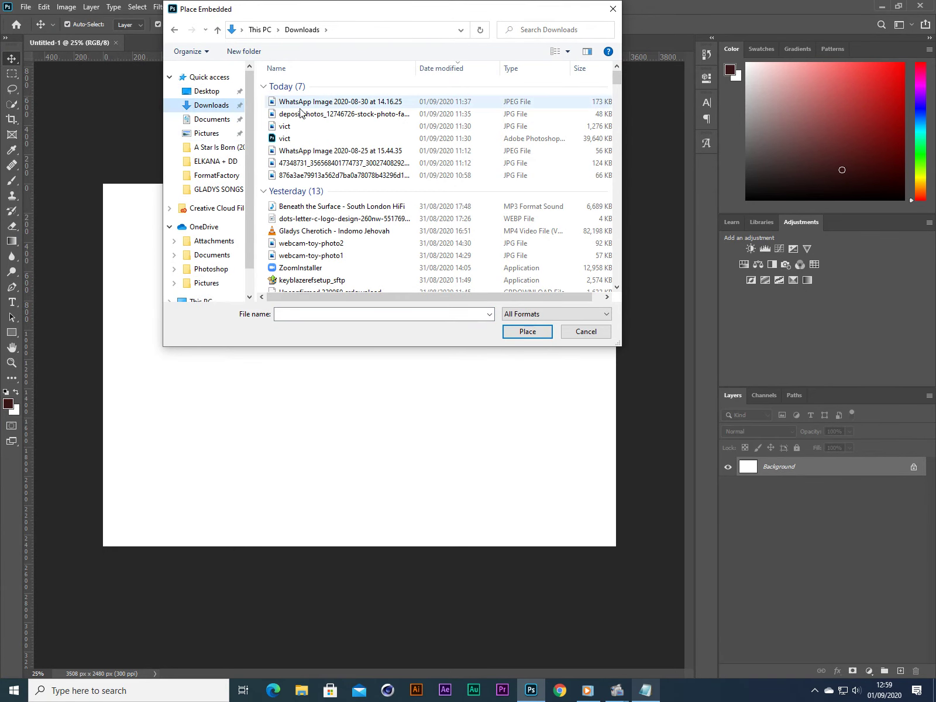
{"action": "left_click", "coordinate": [319, 154]}
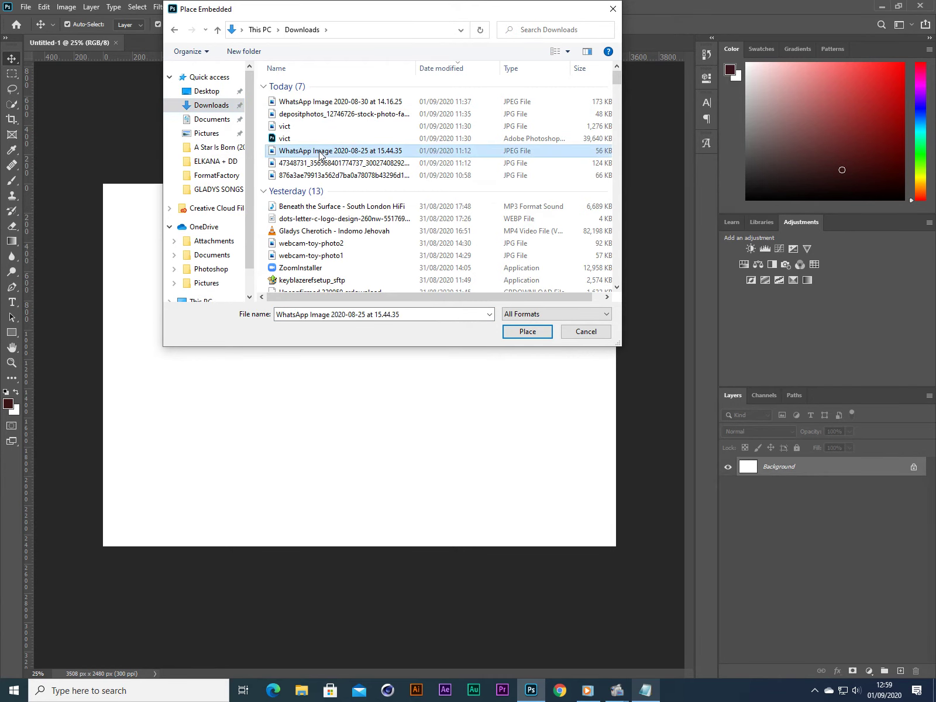
{"action": "left_click", "coordinate": [528, 332]}
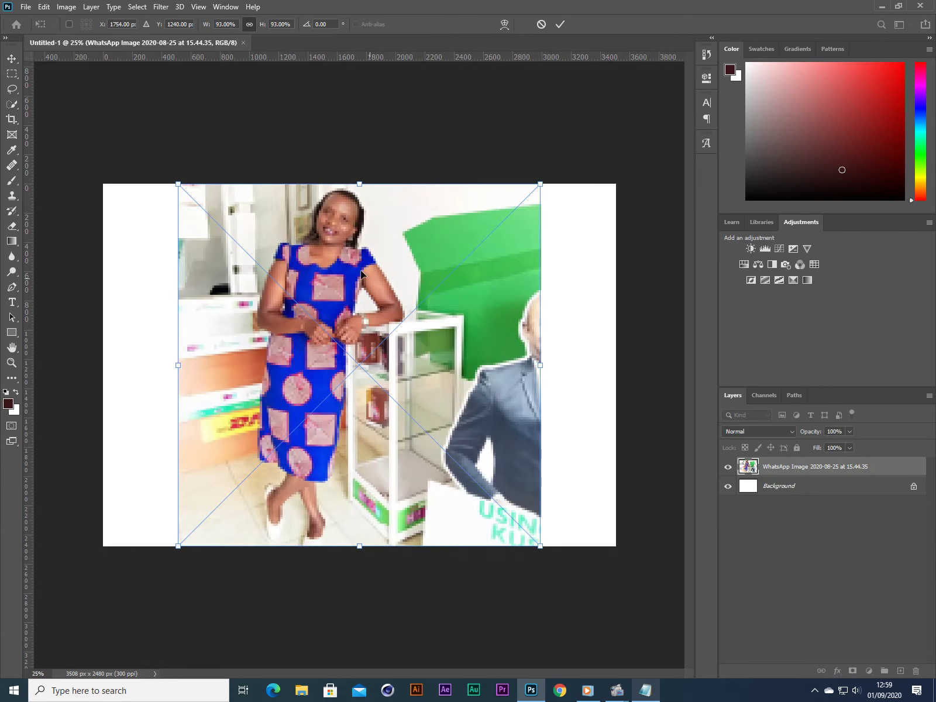
{"action": "left_click", "coordinate": [558, 24]}
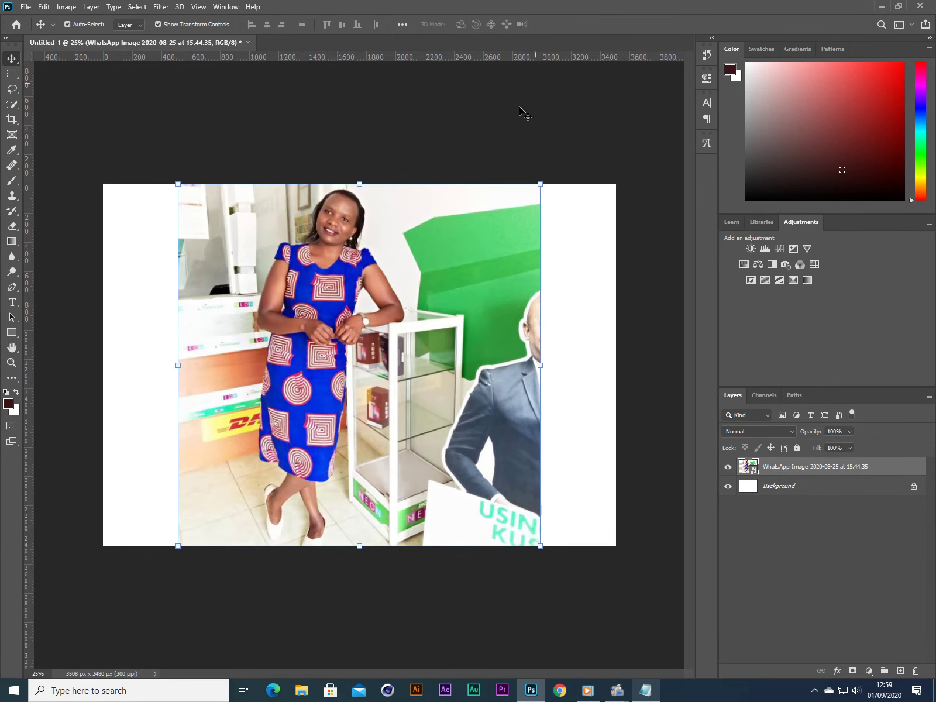
Switch to Notepad and write the note "you can also drag and drop the image"
{"action": "left_click", "coordinate": [645, 690]}
{"action": "type", "text": "you "}
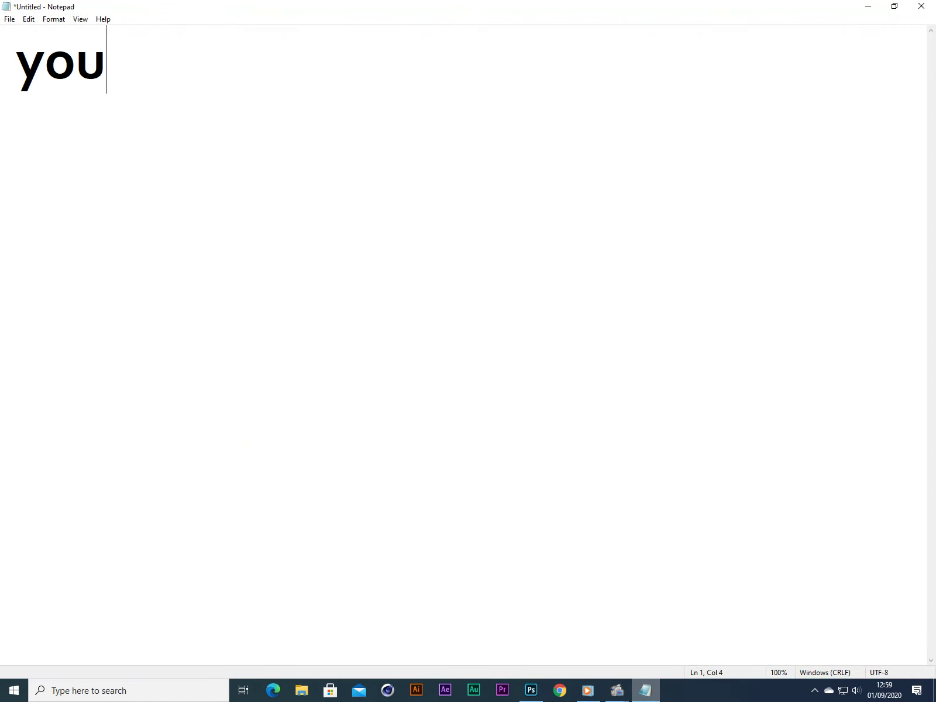
{"action": "type", "text": "can also f"}
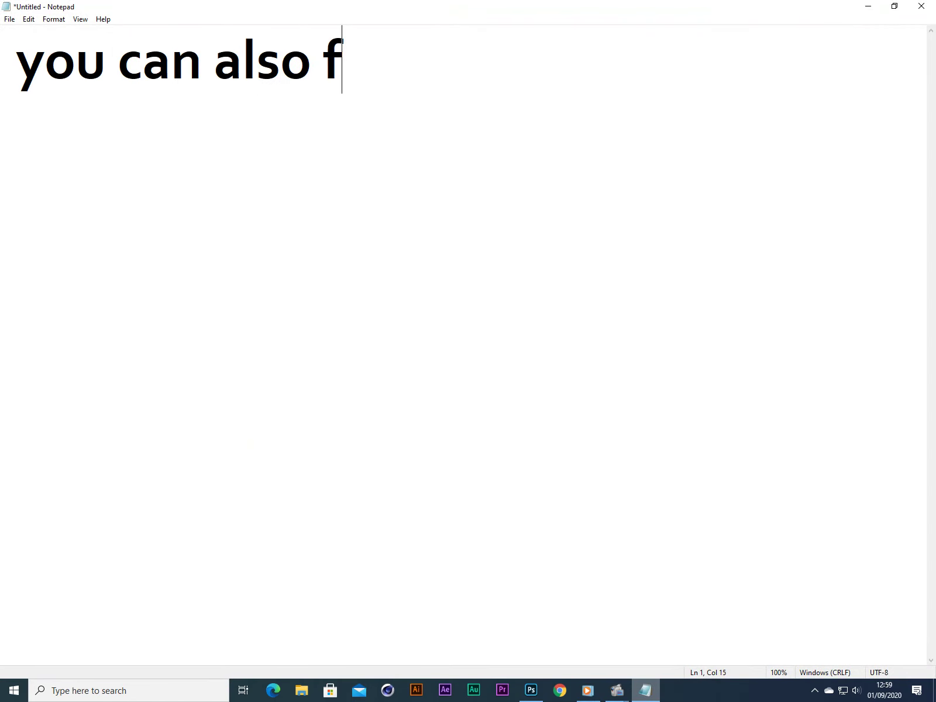
{"action": "key", "text": "BackSpace"}
{"action": "type", "text": "drag"}
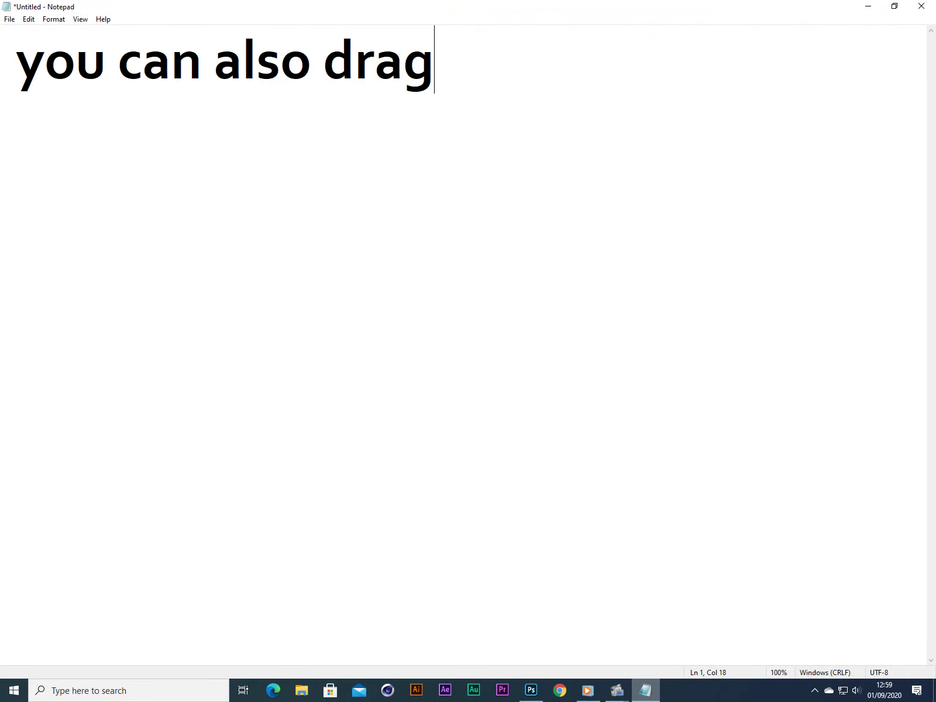
{"action": "type", "text": " and drop "}
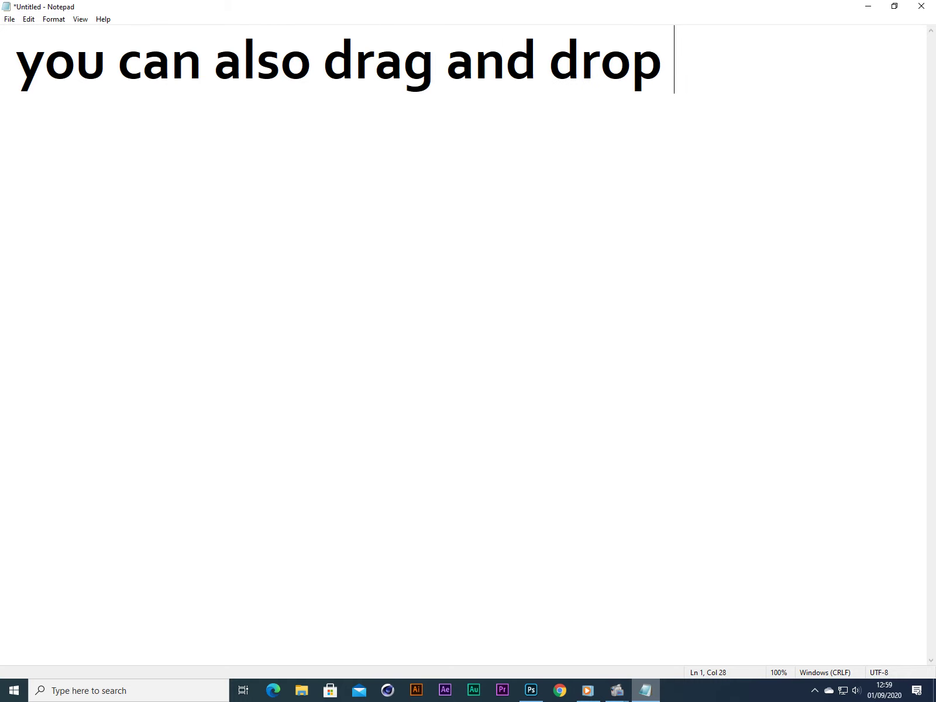
{"action": "type", "text": "the image"}
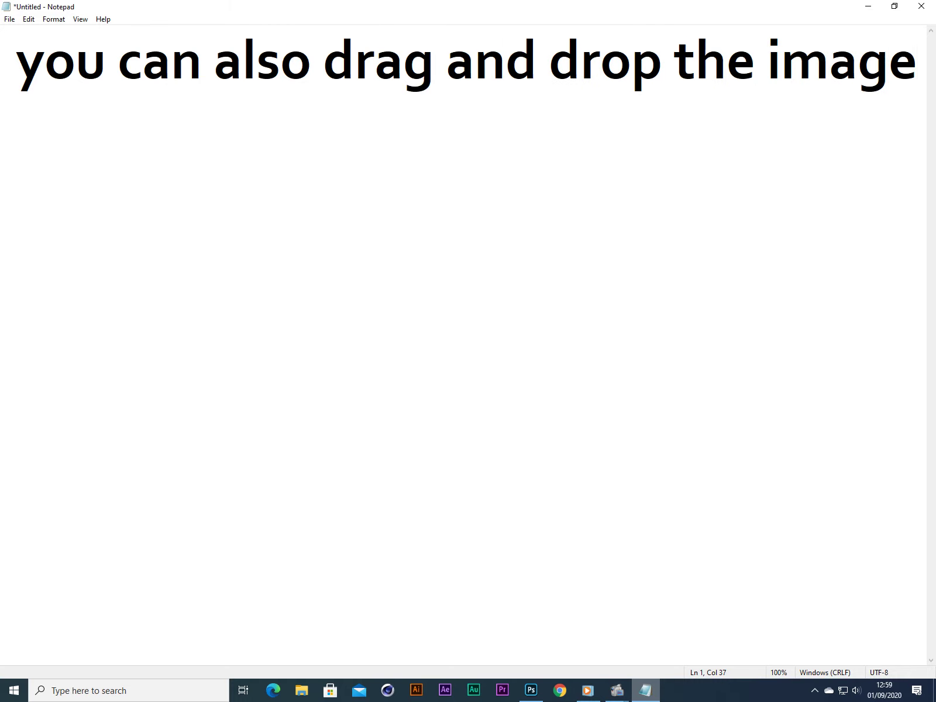
Add the line "let me show you how.." below the drag-and-drop note, leaving a blank line between them
{"action": "key", "text": "Return"}
{"action": "type", "text": "let"}
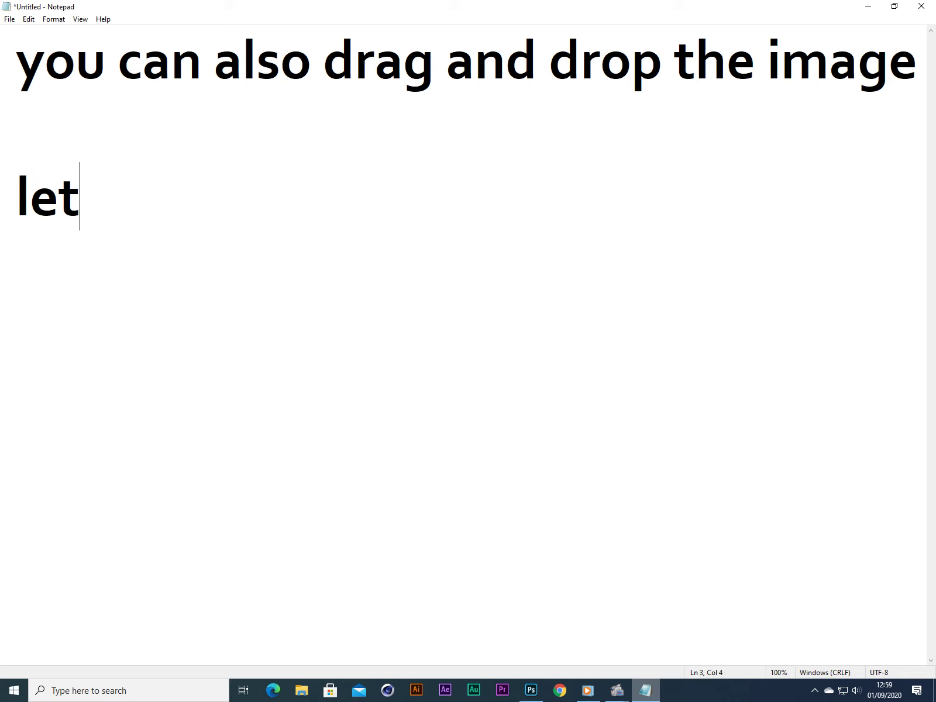
{"action": "type", "text": " me show "}
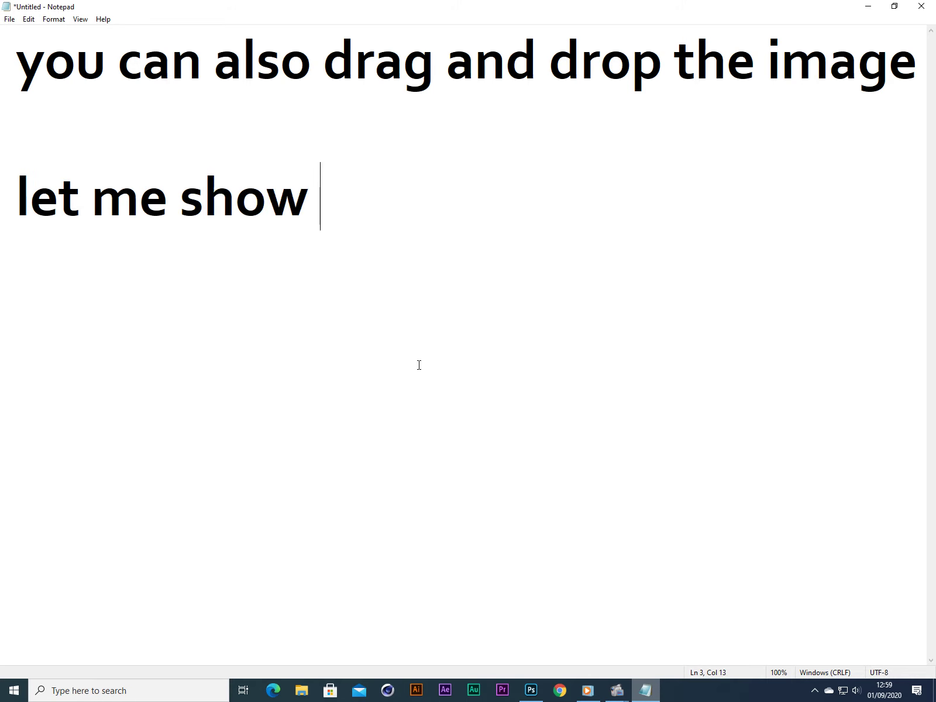
{"action": "type", "text": "you how"}
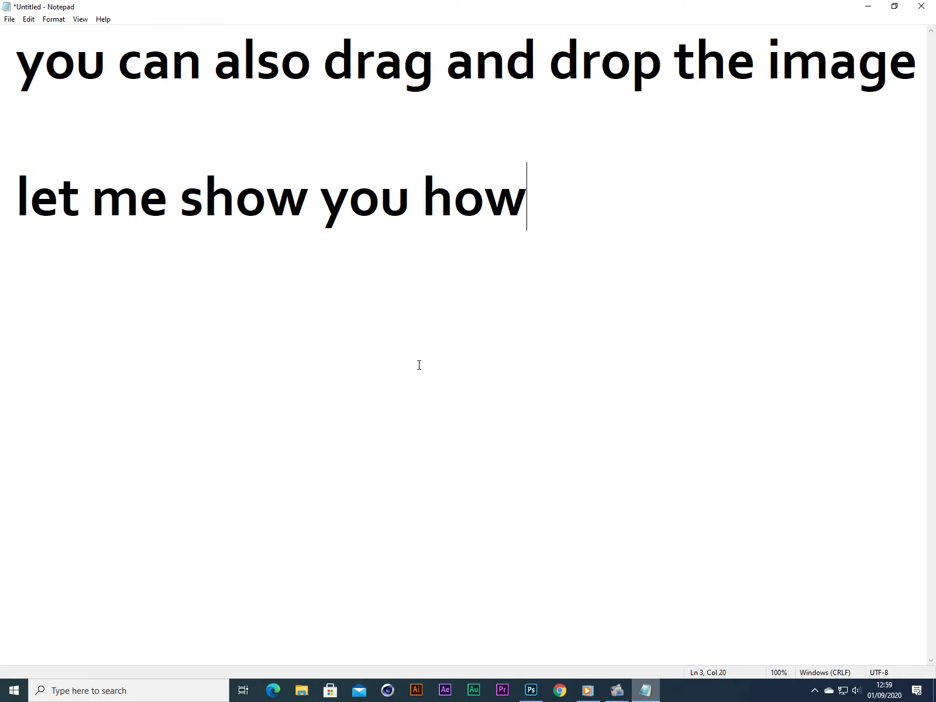
{"action": "type", "text": ".."}
Clear all the text in the note and return to Photoshop
{"action": "key", "text": "ctrl+a"}
{"action": "key", "text": "BackSpace"}
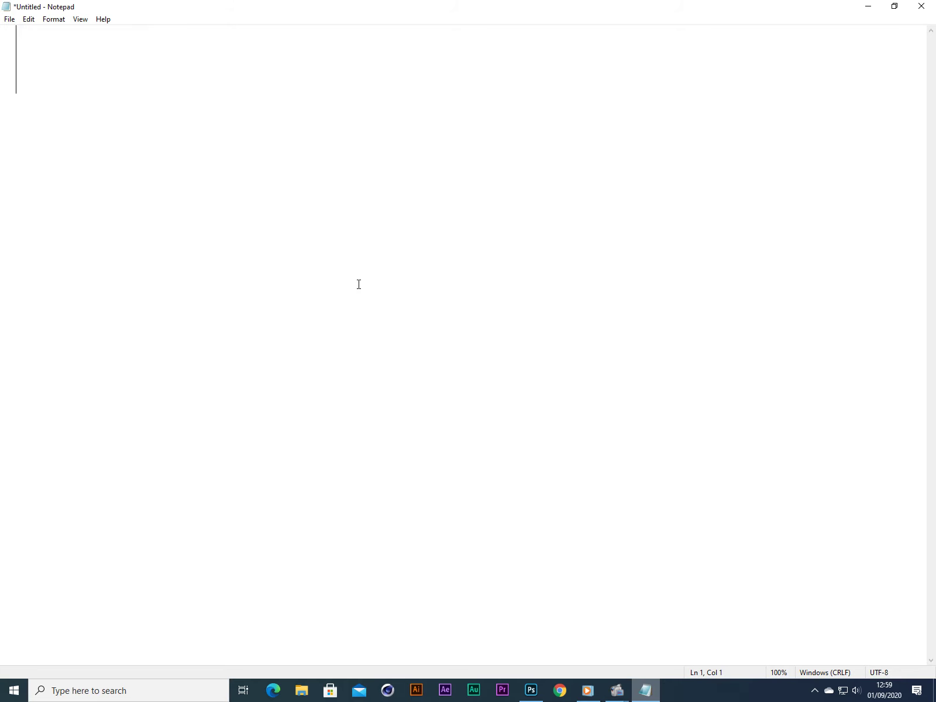
{"action": "left_click", "coordinate": [868, 6]}
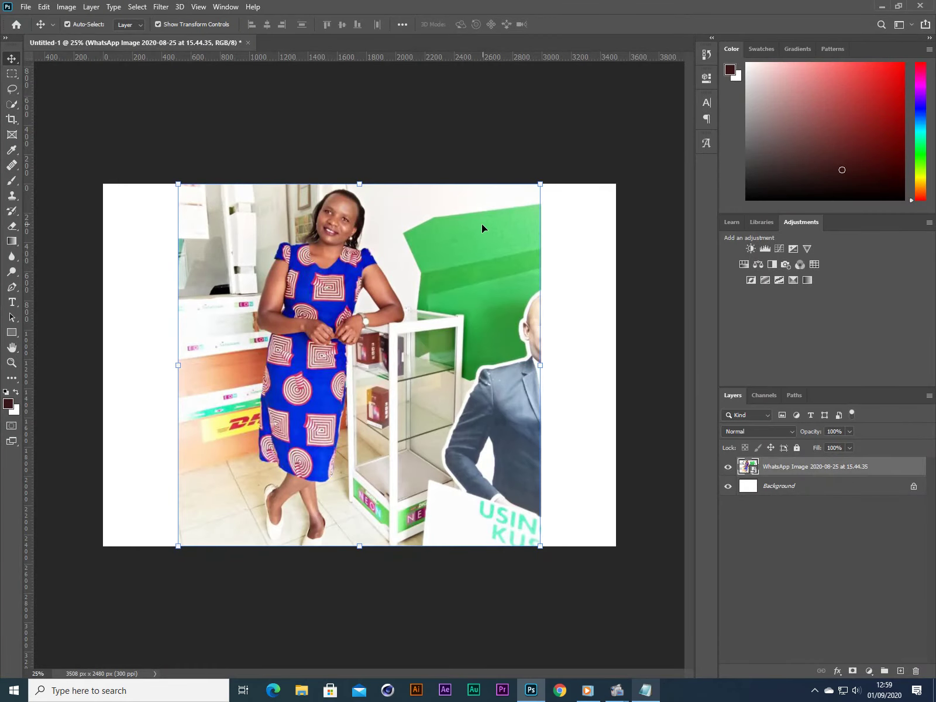
Delete the placed image layer and place "WhatsApp Image 2020-08-25 at 15.44.35" again from Downloads in File Explorer, keeping its default size and position
{"action": "key", "text": "Delete"}
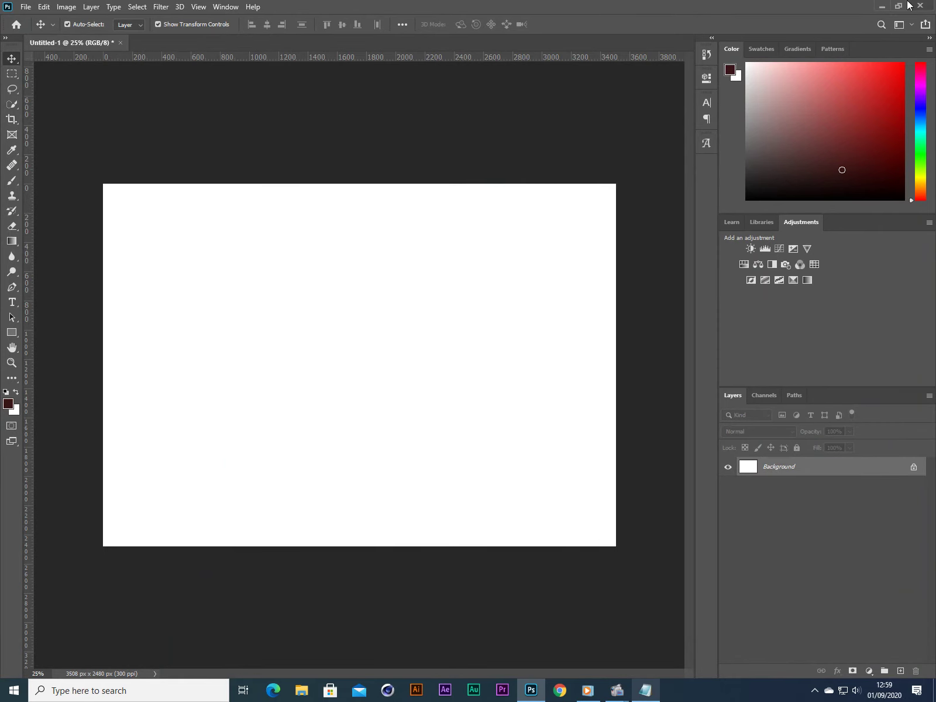
{"action": "left_click", "coordinate": [882, 7]}
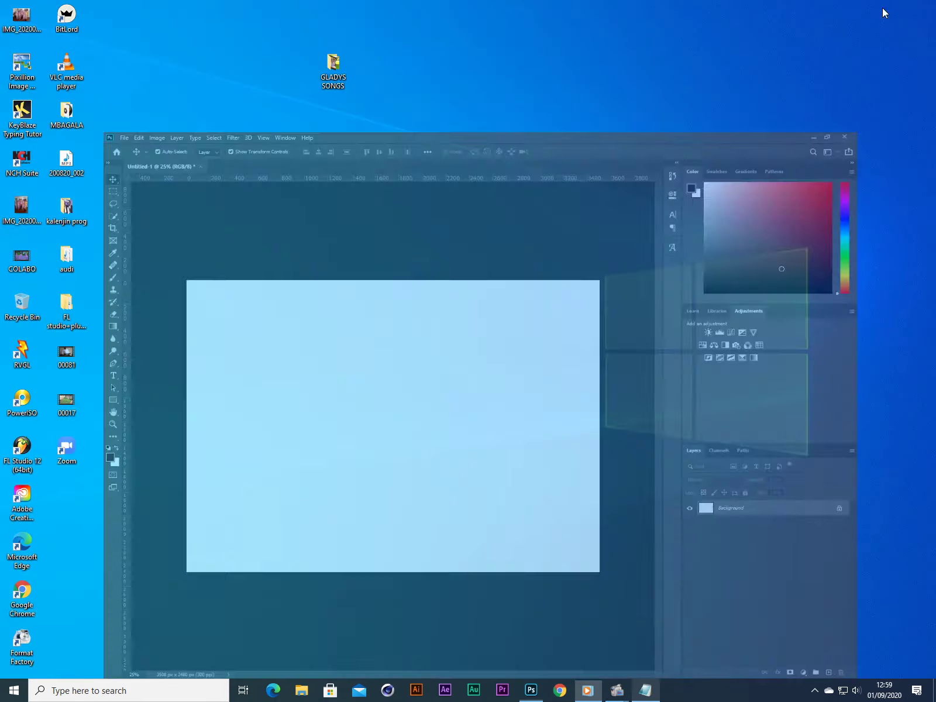
{"action": "left_click", "coordinate": [301, 690]}
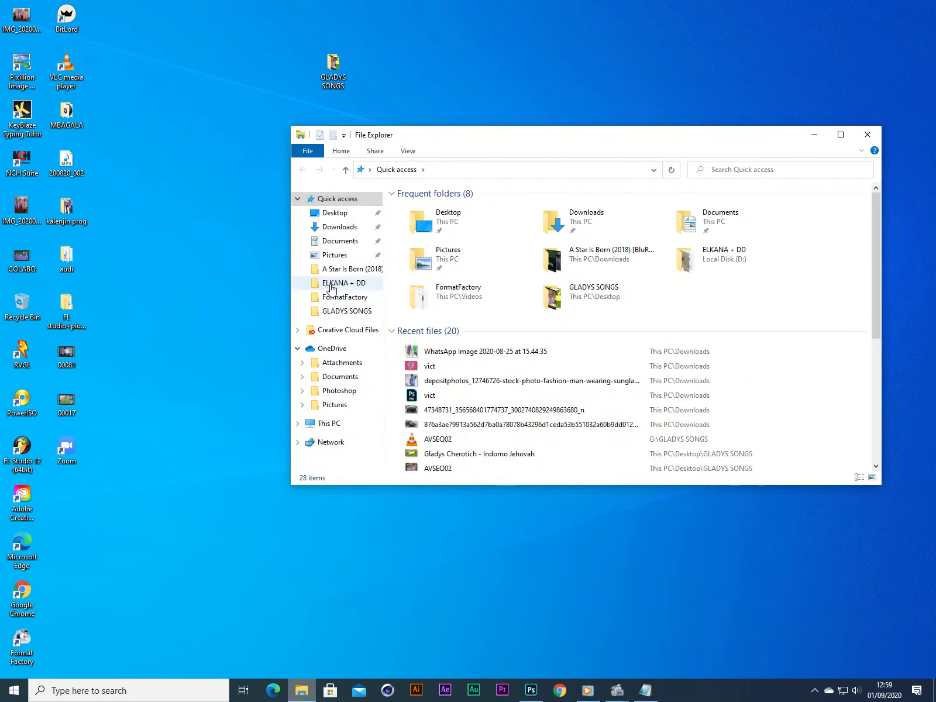
{"action": "left_click", "coordinate": [345, 227]}
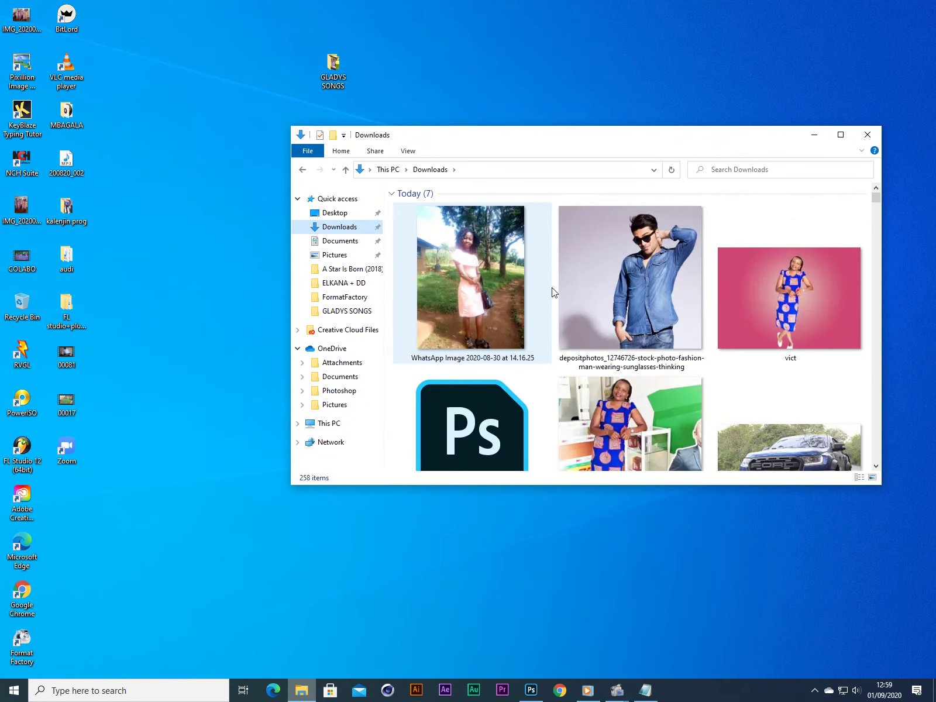
{"action": "scroll", "coordinate": [553, 293], "scroll_direction": "down", "scroll_amount": 3}
{"action": "left_click", "coordinate": [610, 282]}
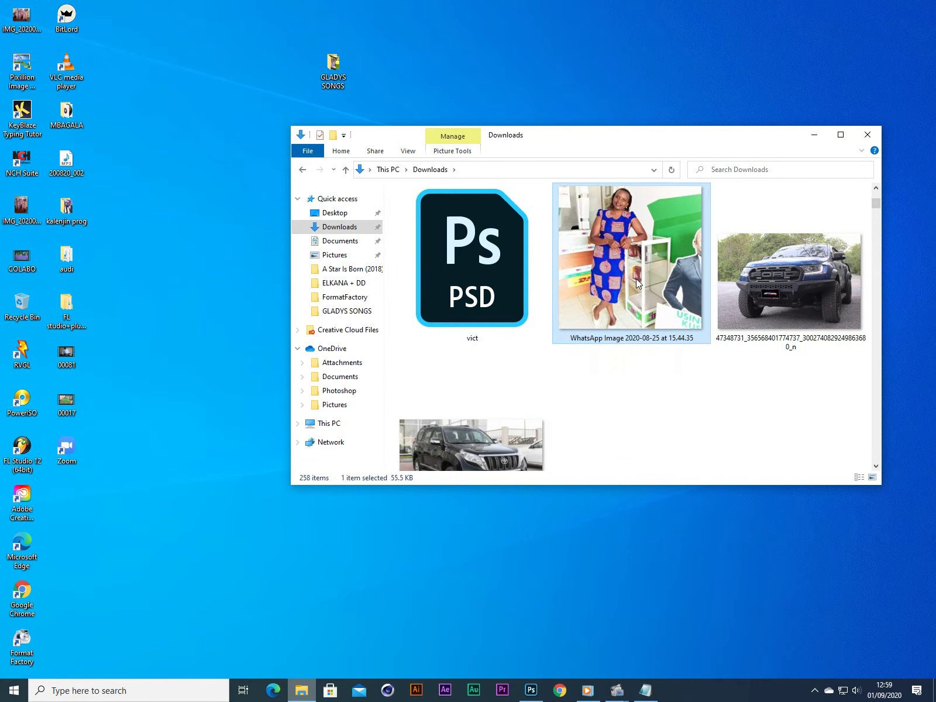
{"action": "scroll", "coordinate": [637, 278], "scroll_direction": "up", "scroll_amount": 3}
{"action": "scroll", "coordinate": [616, 318], "scroll_direction": "down", "scroll_amount": 1}
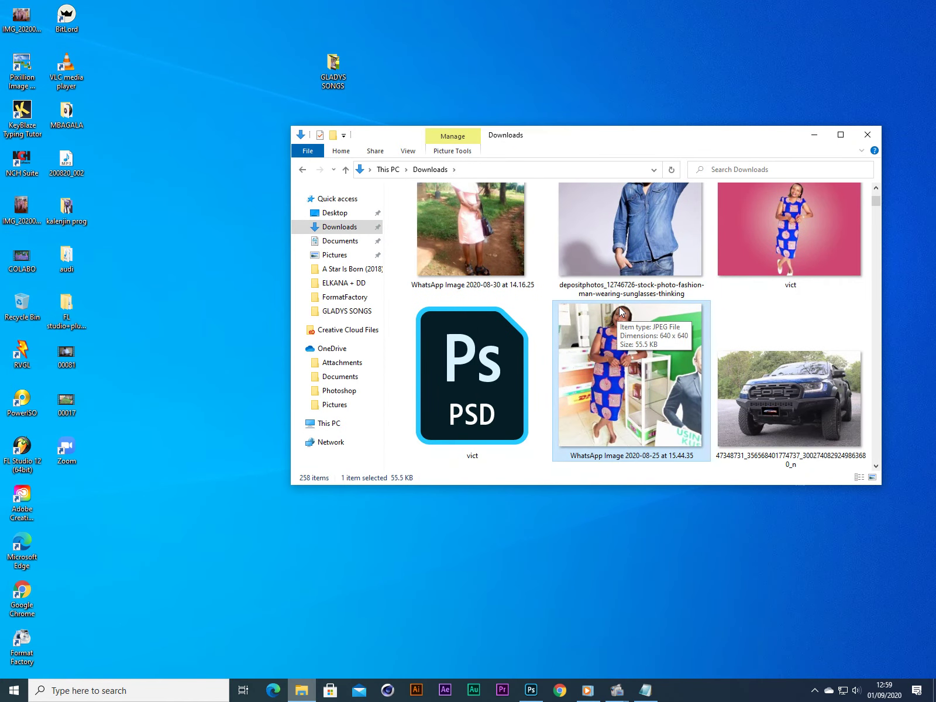
{"action": "left_click_drag", "start_coordinate": [638, 371], "coordinate": [293, 375]}
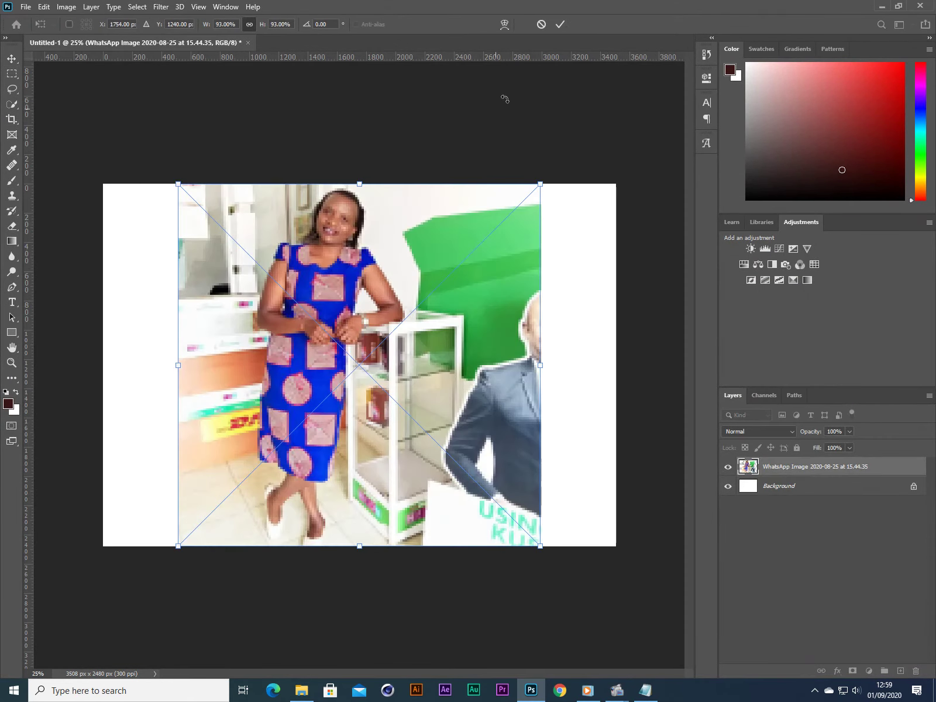
{"action": "left_click", "coordinate": [560, 24]}
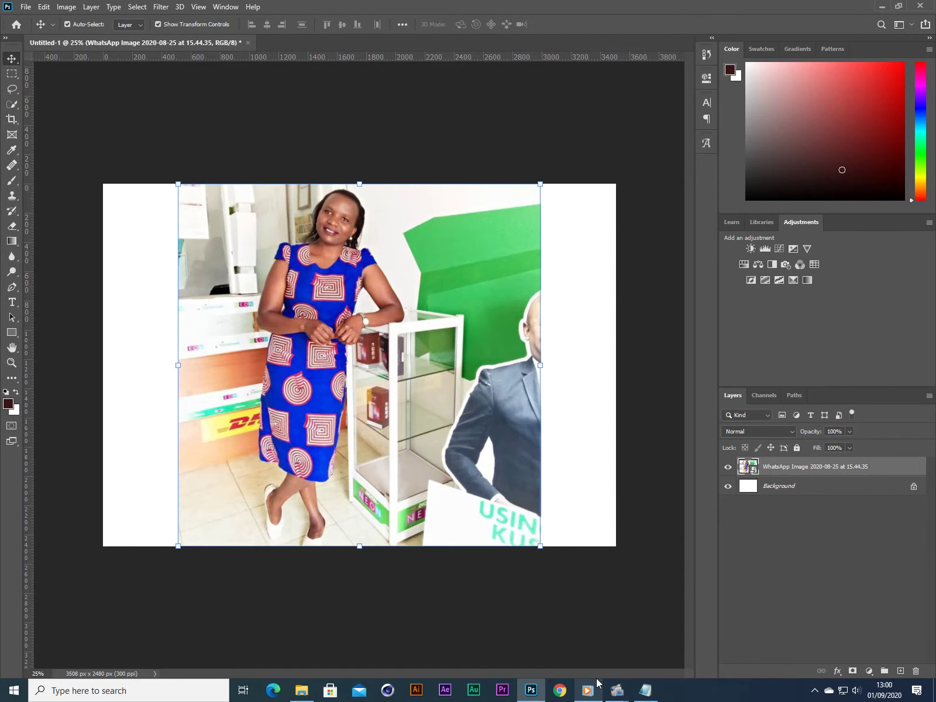
Rasterize the placed image layer and activate the Pen tool in Path mode
{"action": "right_click", "coordinate": [800, 470]}
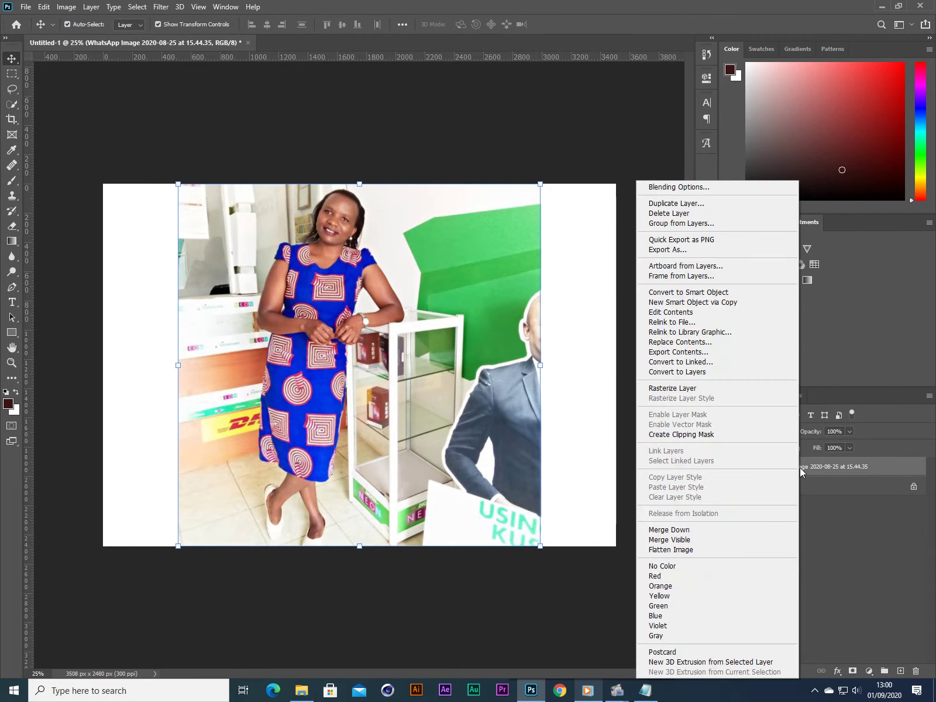
{"action": "left_click", "coordinate": [681, 388]}
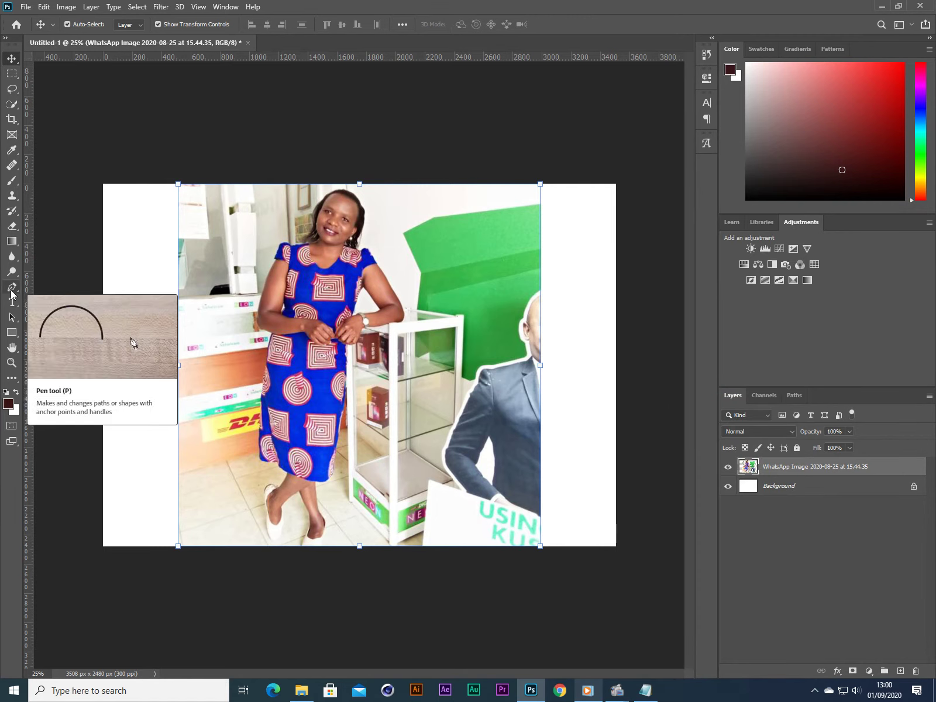
{"action": "left_click", "coordinate": [12, 293]}
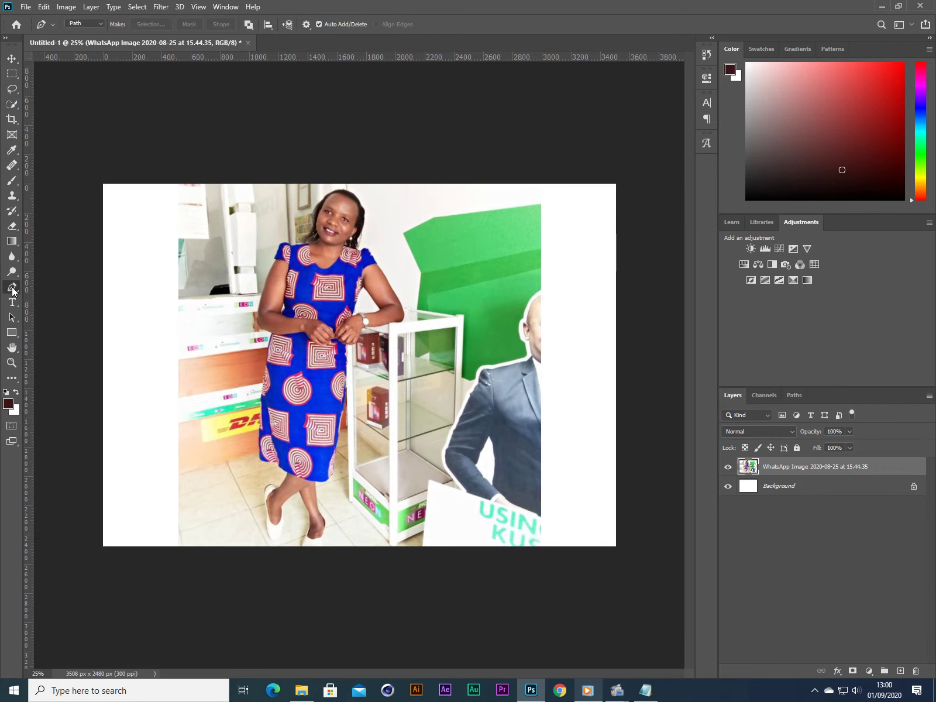
{"action": "left_click", "coordinate": [96, 24]}
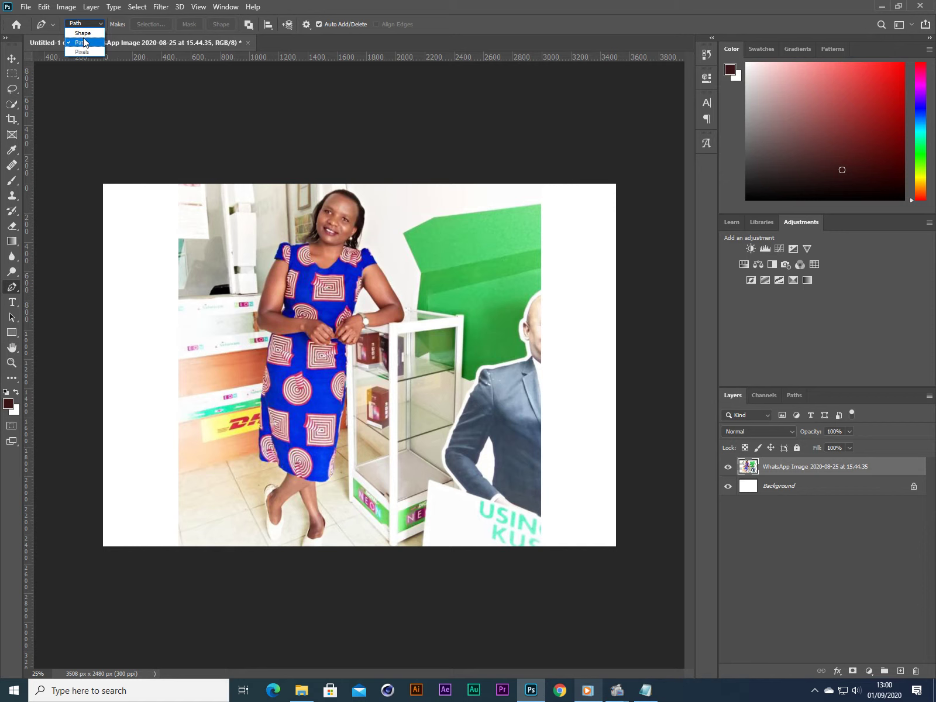
{"action": "left_click", "coordinate": [83, 33]}
{"action": "left_click", "coordinate": [87, 26]}
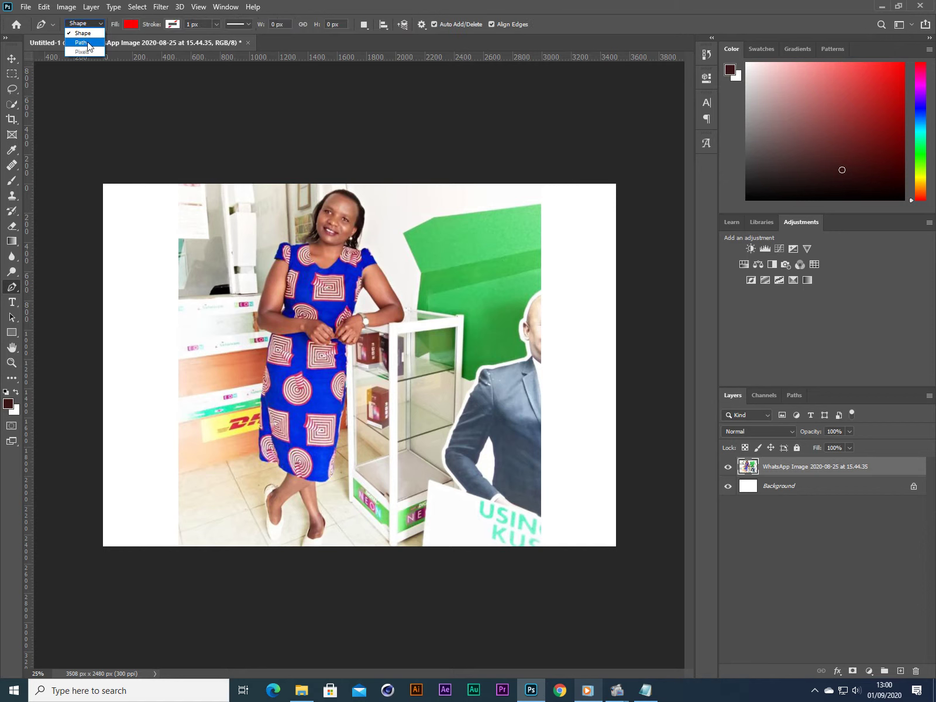
{"action": "left_click", "coordinate": [80, 43]}
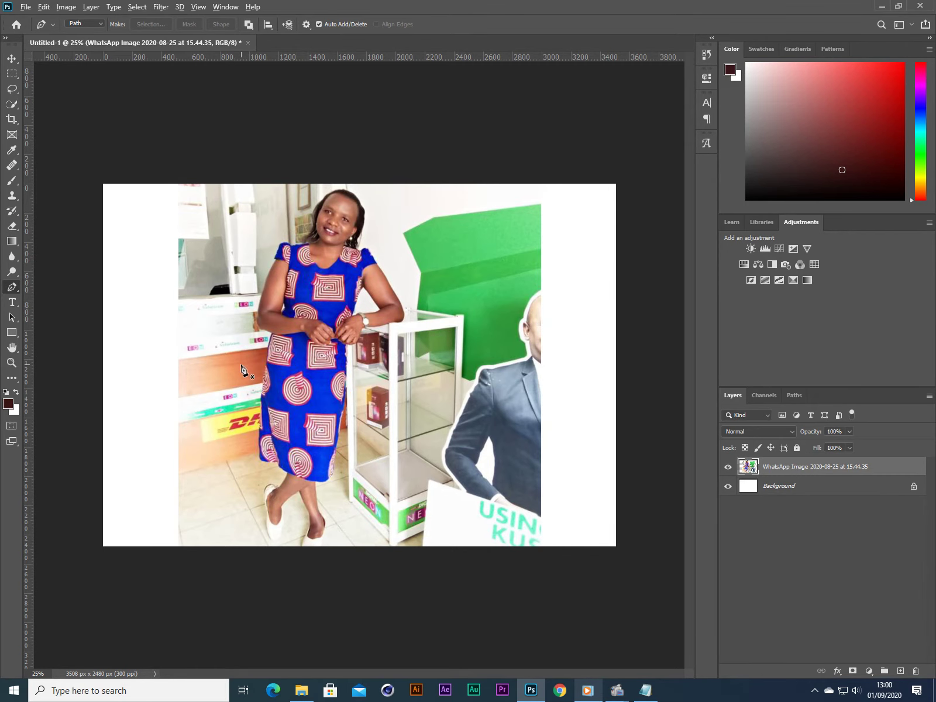
{"action": "scroll", "coordinate": [245, 495], "scroll_direction": "up", "scroll_amount": 5}
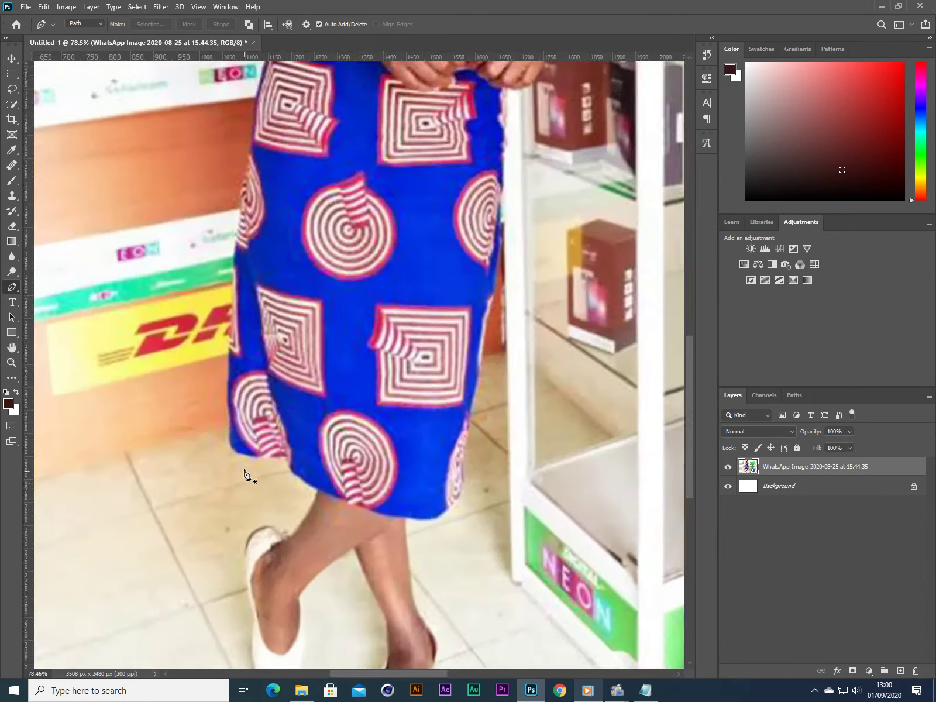
{"action": "scroll", "coordinate": [246, 475], "scroll_direction": "up", "scroll_amount": 2}
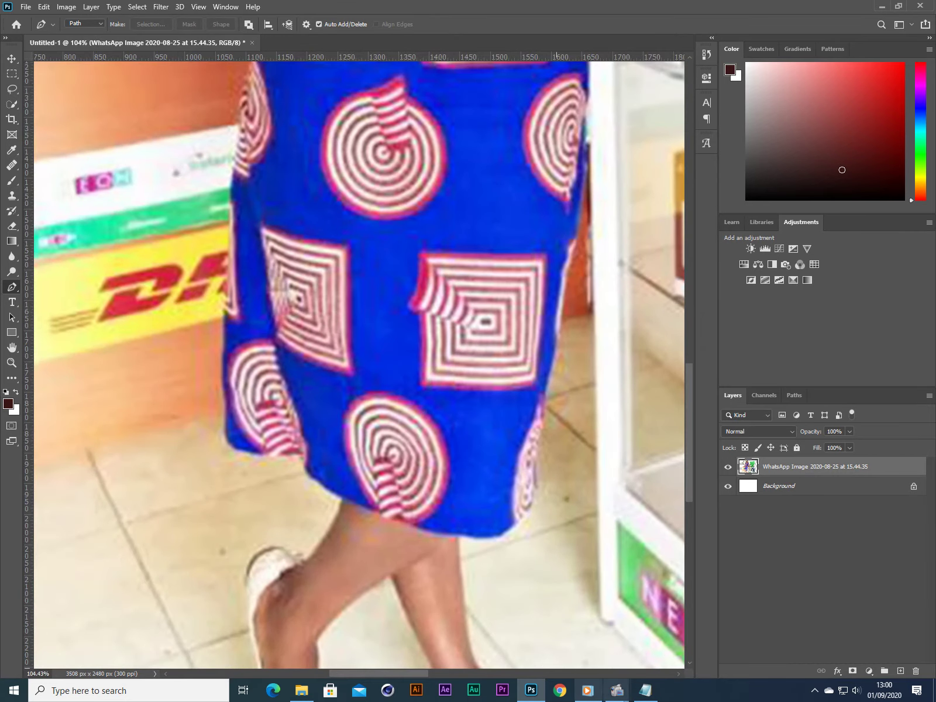
Switch to Notepad and write the note "now you can draw using the pen tool over the image,," across two lines
{"action": "left_click", "coordinate": [645, 691]}
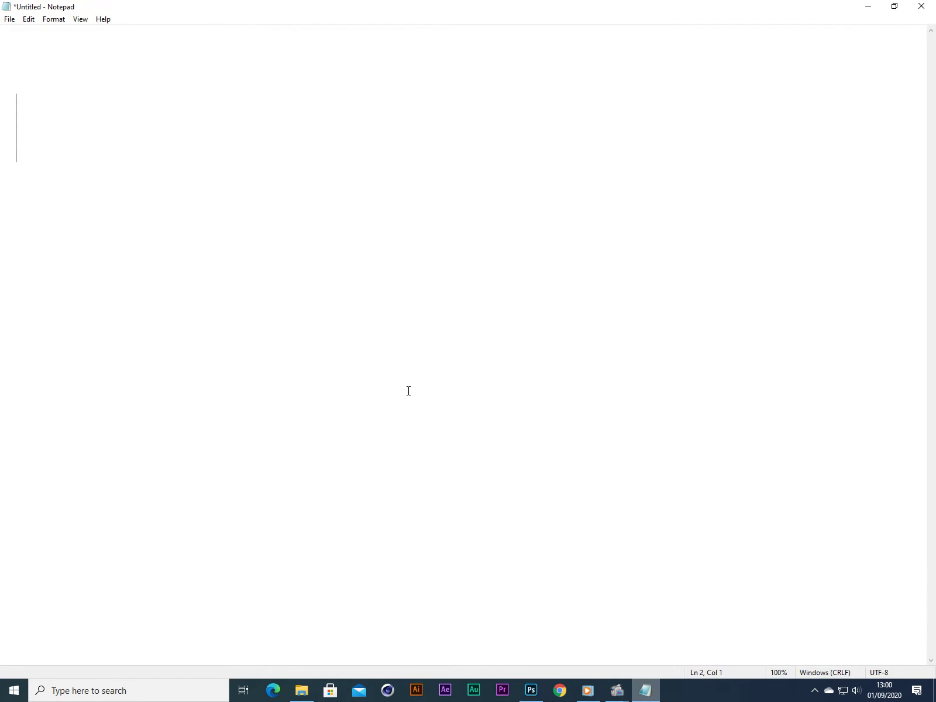
{"action": "type", "text": "now you v"}
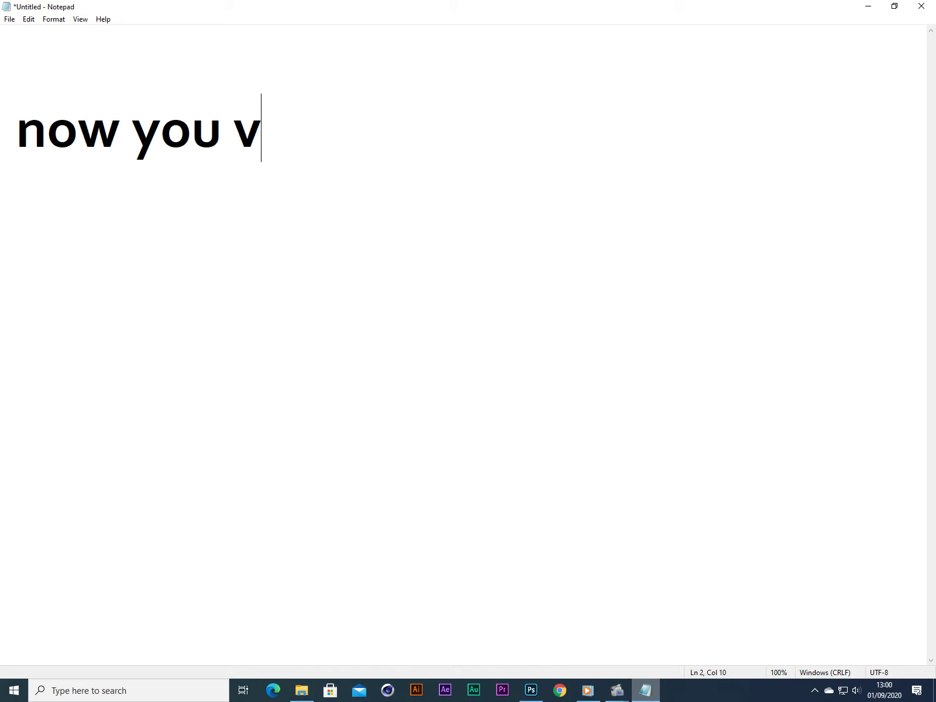
{"action": "key", "text": "BackSpace"}
{"action": "type", "text": "can "}
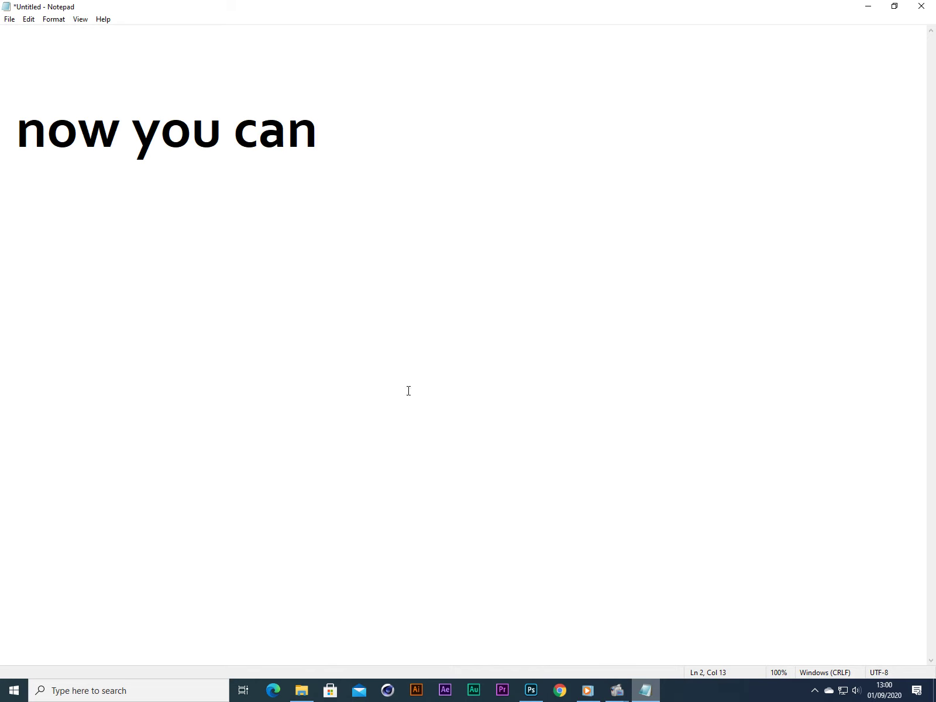
{"action": "type", "text": "drwa"}
{"action": "key", "text": "BackSpace"}
{"action": "key", "text": "BackSpace"}
{"action": "key", "text": "BackSpace"}
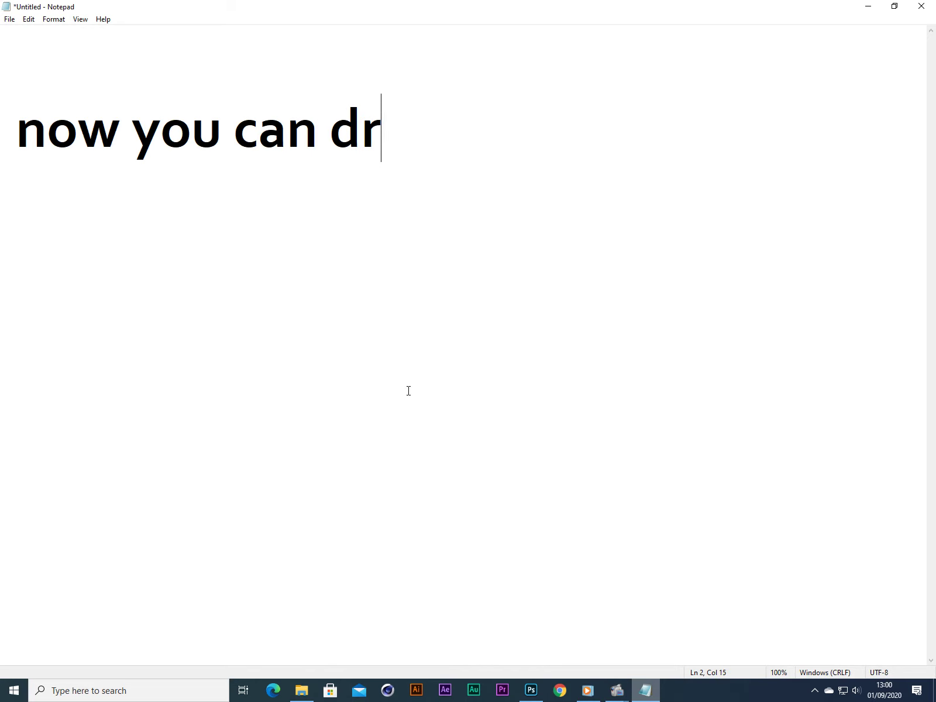
{"action": "type", "text": "aw usi"}
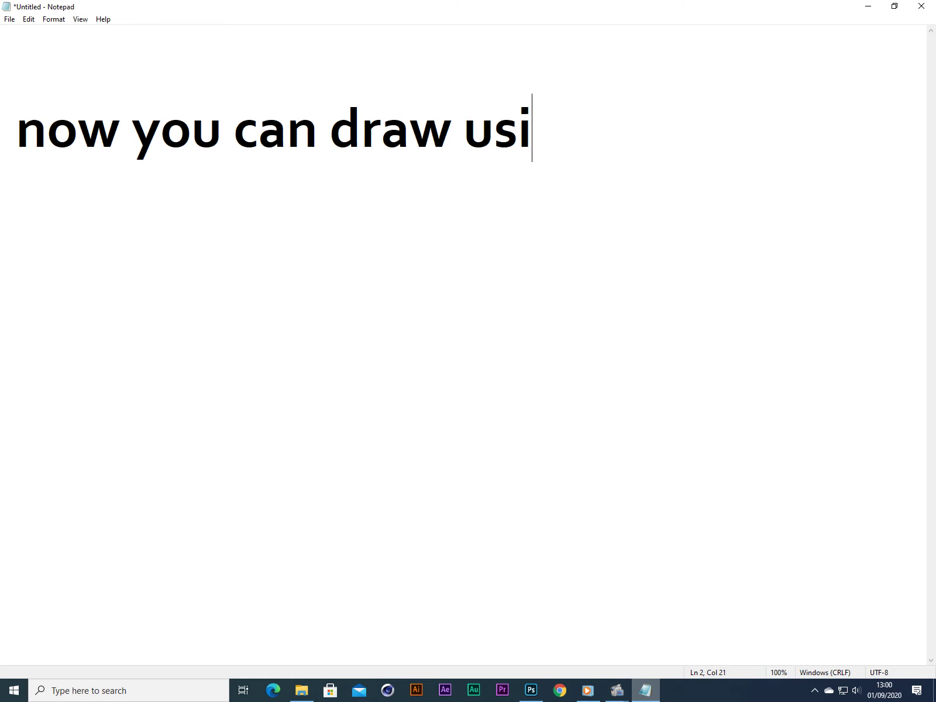
{"action": "type", "text": "ng the pen "}
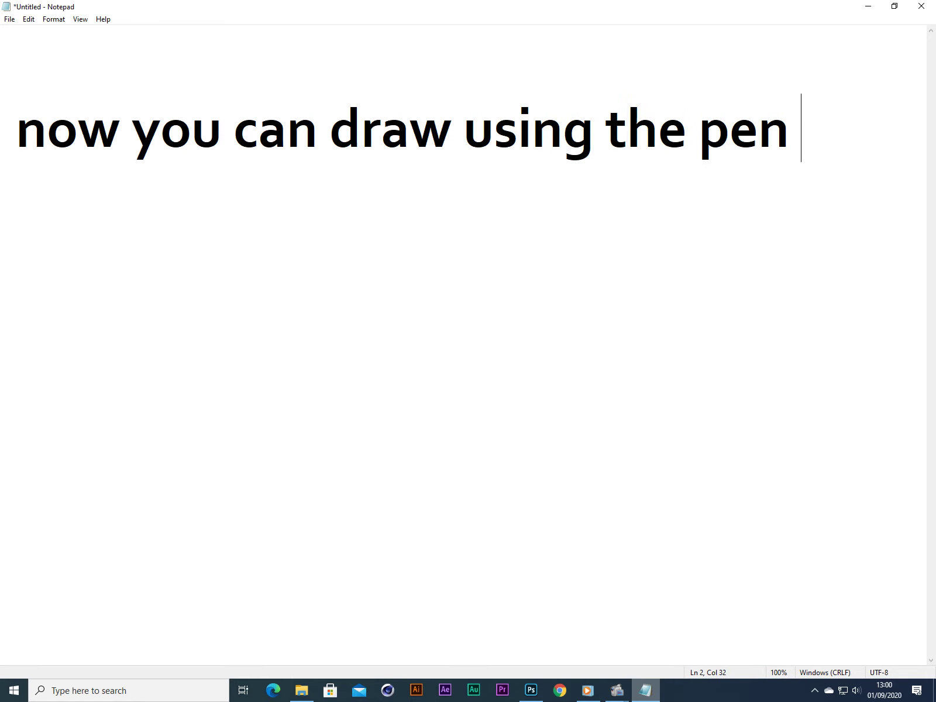
{"action": "type", "text": "tool "}
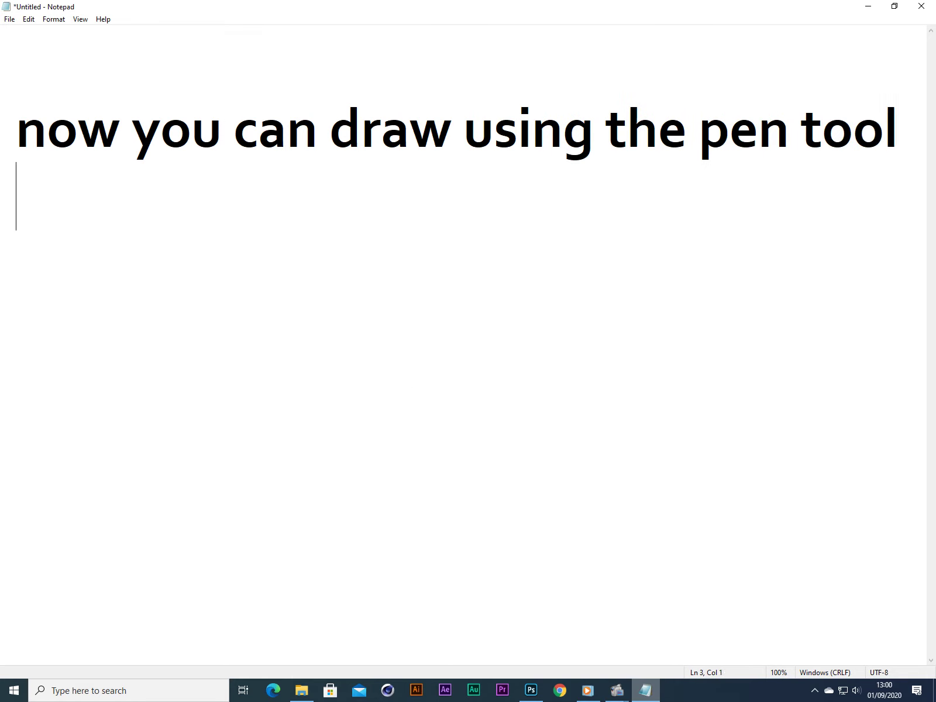
{"action": "type", "text": "over the ima"}
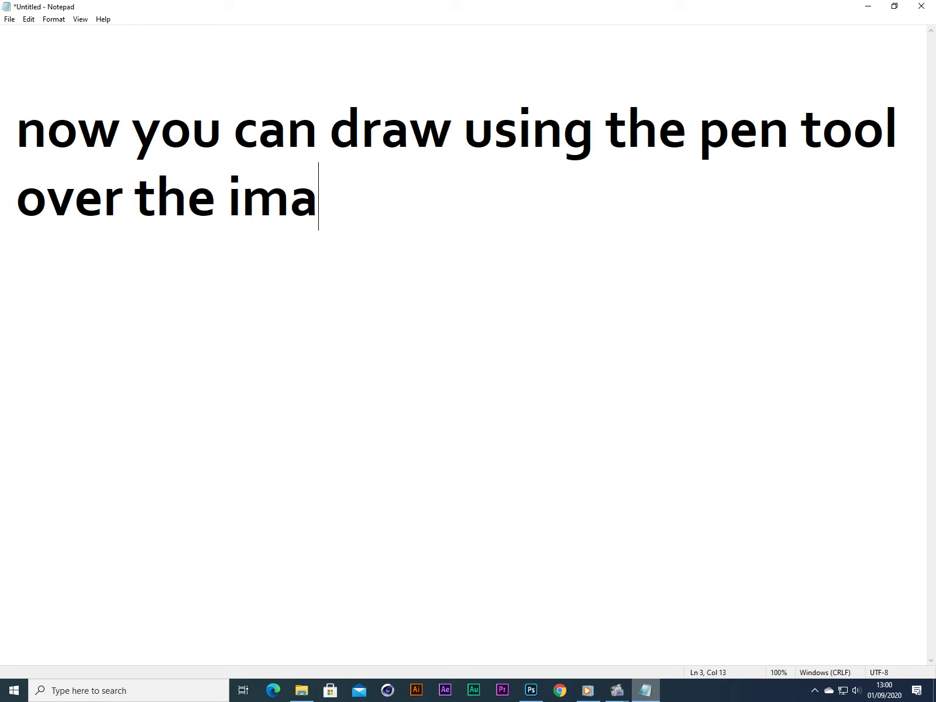
{"action": "type", "text": "ge,, "}
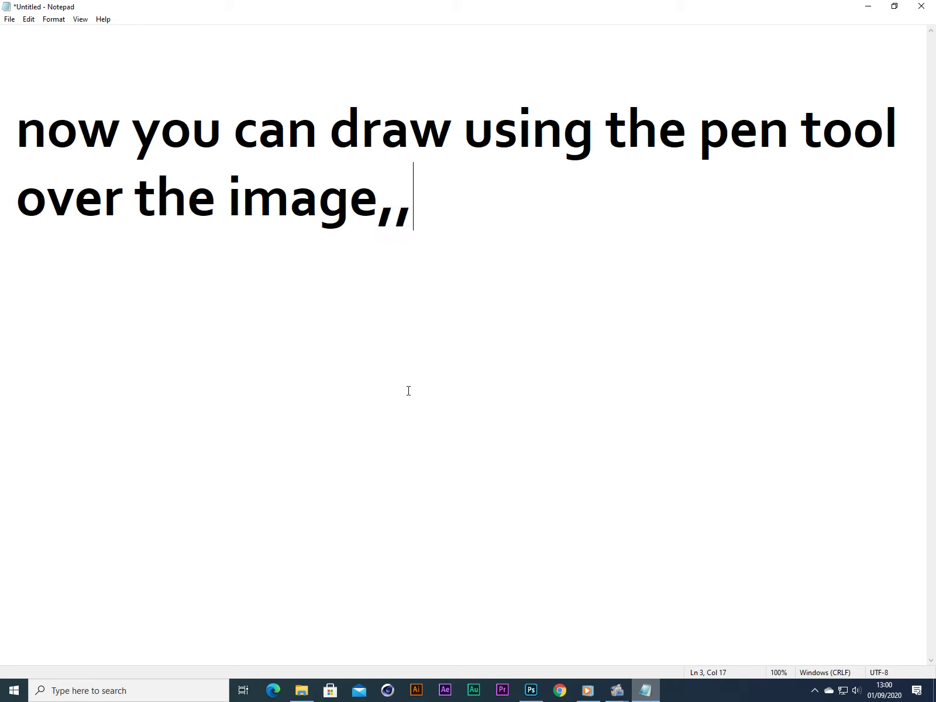
Add a third line to the note reading "let's begin. Kindly follow kinly"
{"action": "type", "text": " let"}
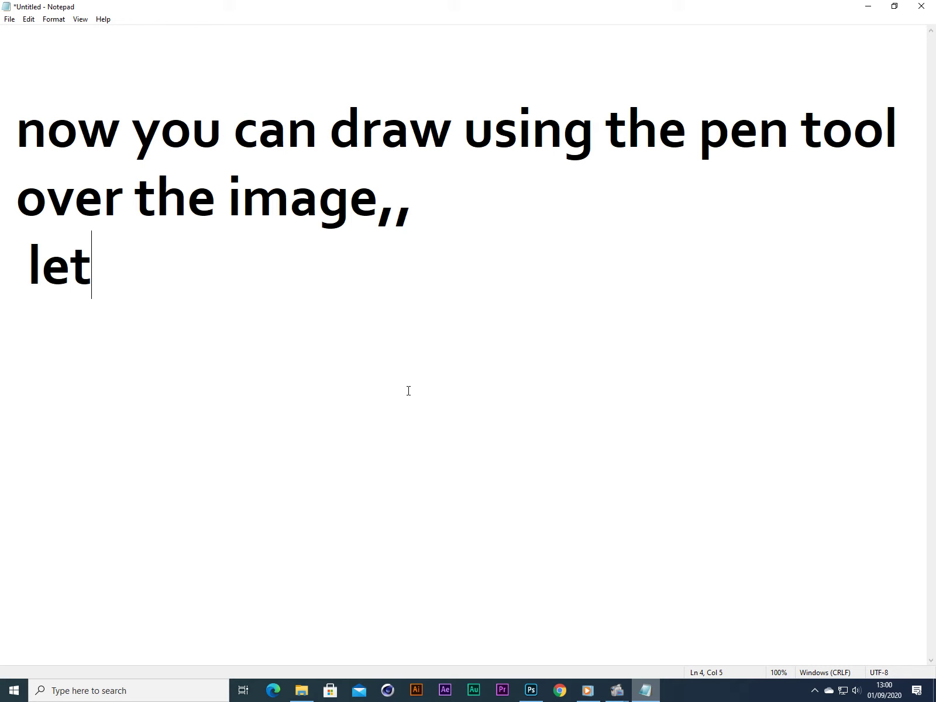
{"action": "type", "text": "'s begi"}
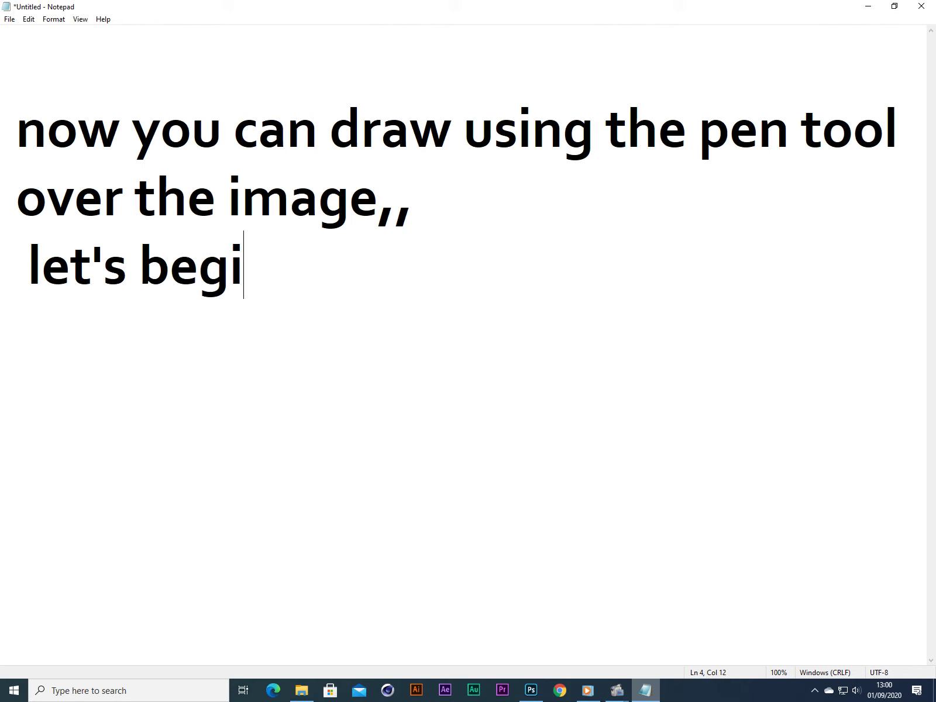
{"action": "type", "text": "n. K"}
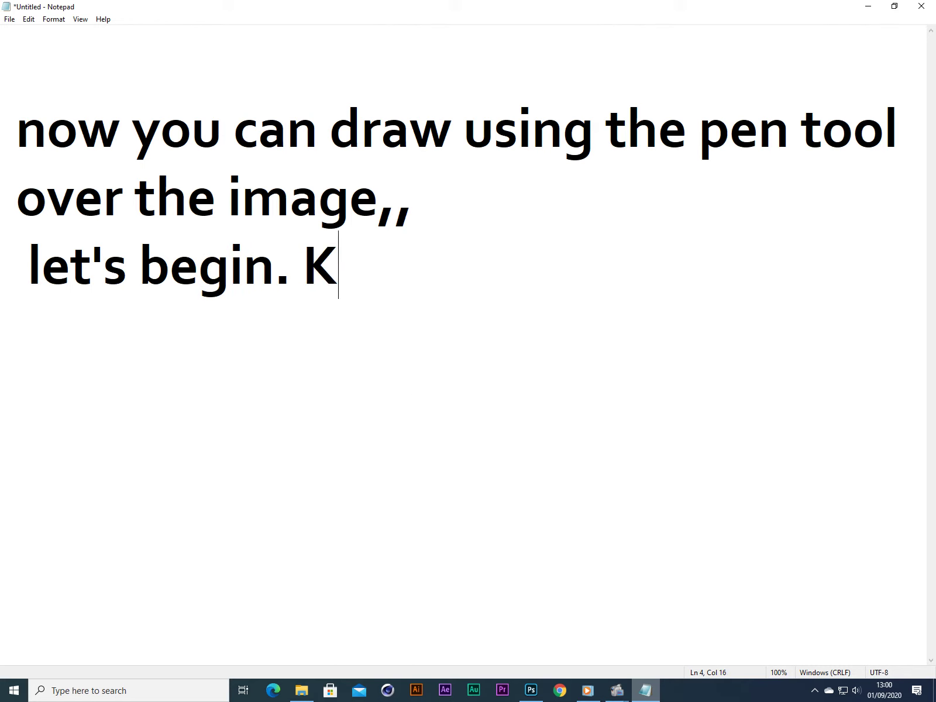
{"action": "type", "text": "indly follow"}
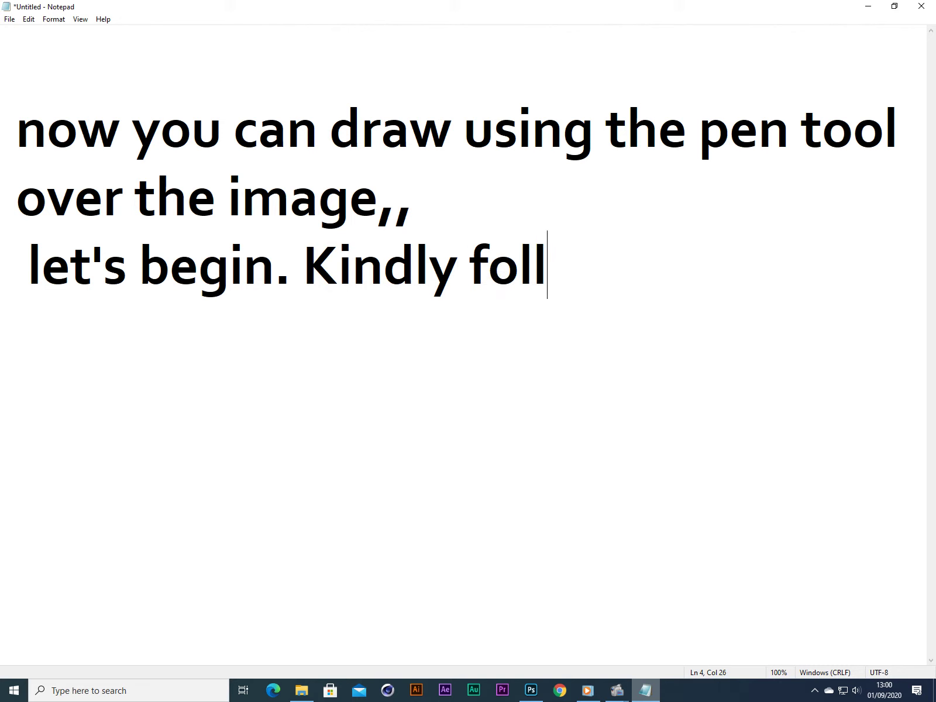
{"action": "type", "text": "kil"}
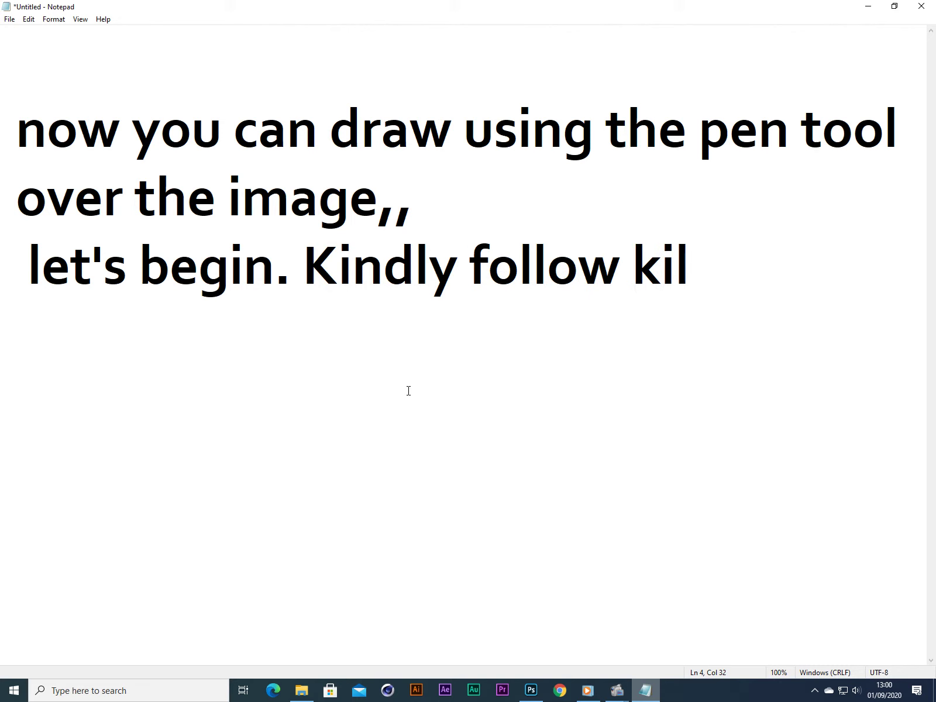
{"action": "key", "text": "BackSpace"}
{"action": "type", "text": "m"}
{"action": "key", "text": "BackSpace"}
{"action": "type", "text": "nly"}
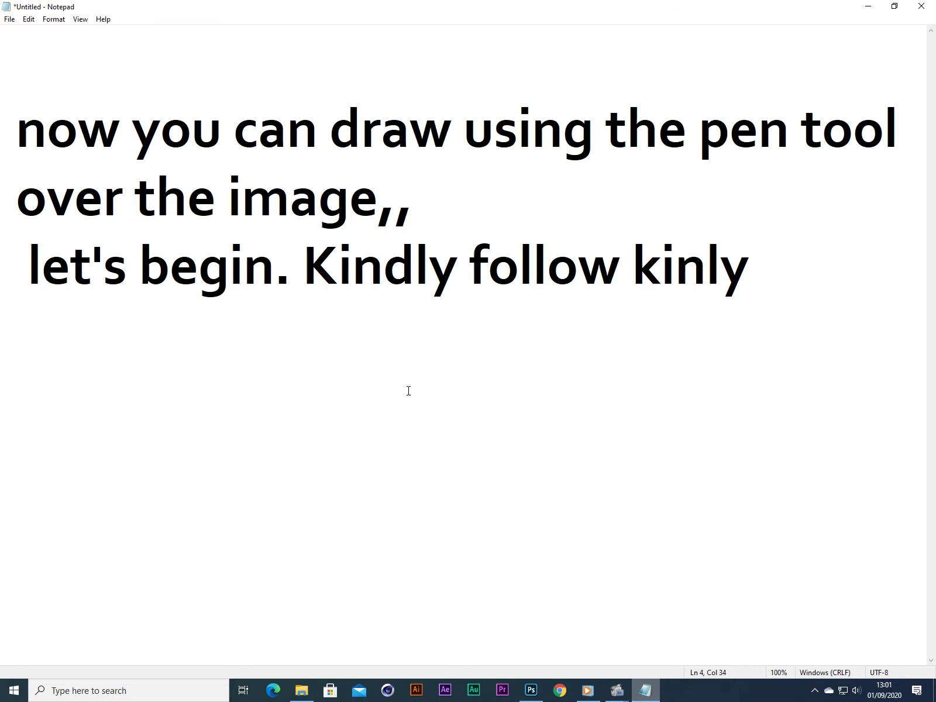
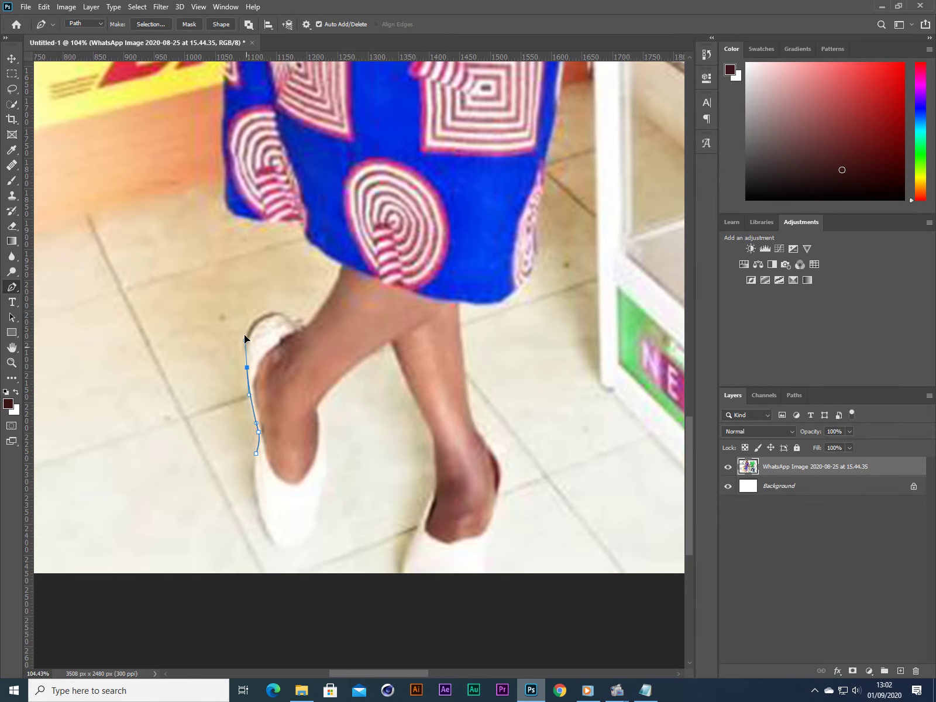
Continue the pen path around the heel of the raised white shoe and up the back of the leg to the dress hem
{"action": "scroll", "coordinate": [252, 322], "scroll_direction": "up", "scroll_amount": 3}
{"action": "scroll", "coordinate": [255, 320], "scroll_direction": "up", "scroll_amount": 1}
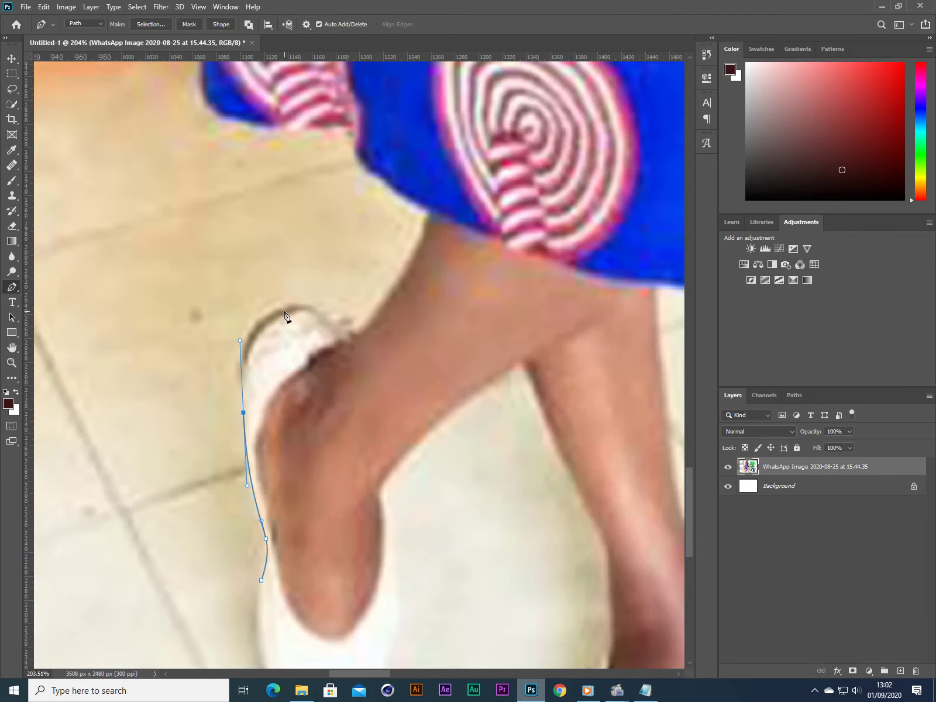
{"action": "left_click", "coordinate": [338, 328]}
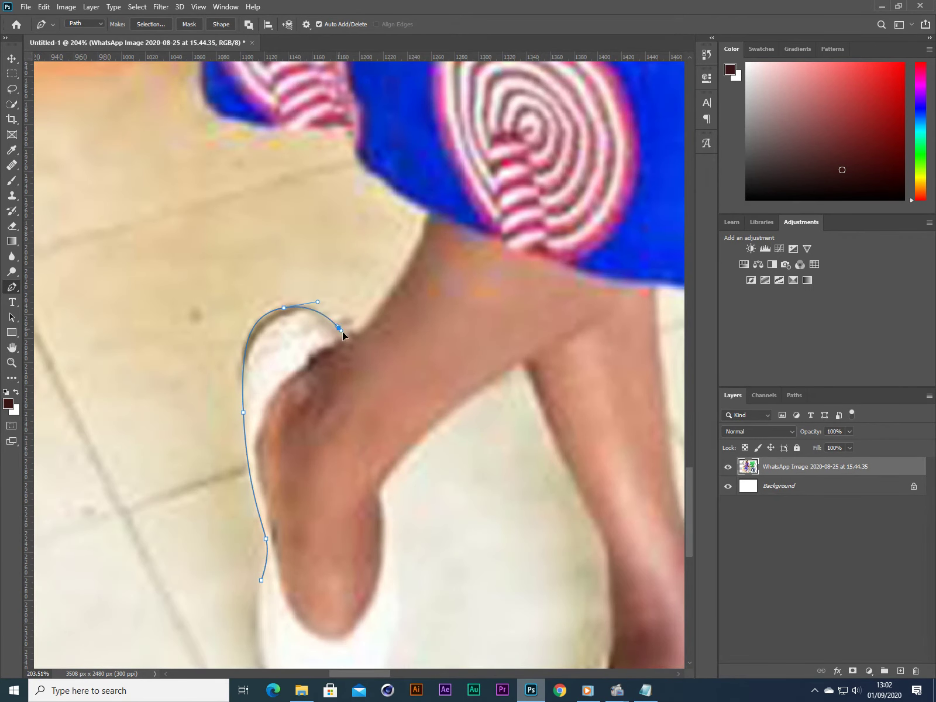
{"action": "left_click_drag", "start_coordinate": [358, 334], "coordinate": [367, 328]}
{"action": "left_click_drag", "start_coordinate": [408, 274], "coordinate": [421, 240]}
{"action": "left_click", "coordinate": [431, 207]}
Trace the pen path along the lower hem of the dress and around its left corner
{"action": "left_click", "coordinate": [370, 173]}
{"action": "left_click", "coordinate": [359, 163]}
{"action": "left_click", "coordinate": [359, 147]}
{"action": "left_click_drag", "start_coordinate": [266, 125], "coordinate": [233, 119]}
{"action": "left_click", "coordinate": [203, 87]}
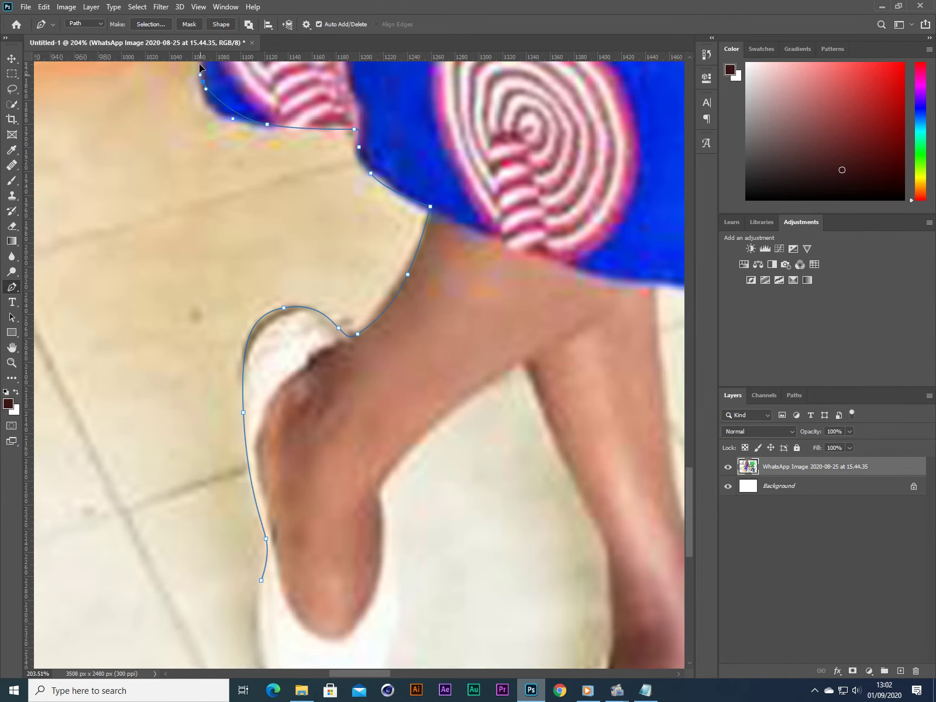
{"action": "left_click_drag", "start_coordinate": [200, 67], "coordinate": [197, 75]}
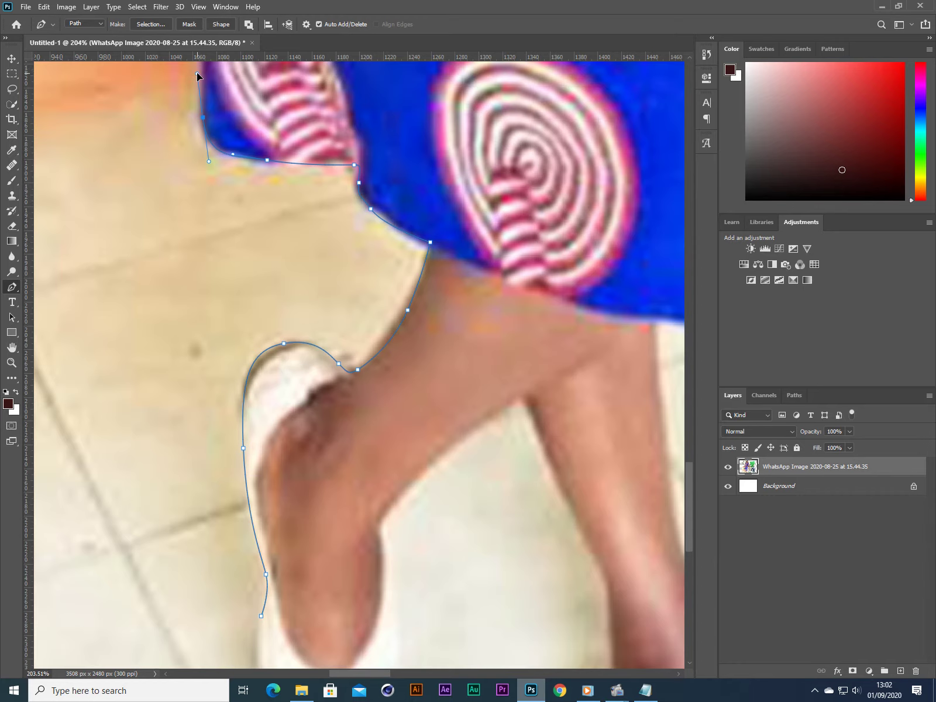
Extend the pen path up the left edge of the skirt, past the yellow and green signs behind it
{"action": "scroll", "coordinate": [199, 111], "scroll_direction": "up", "scroll_amount": 5}
{"action": "left_click_drag", "start_coordinate": [204, 206], "coordinate": [199, 190]}
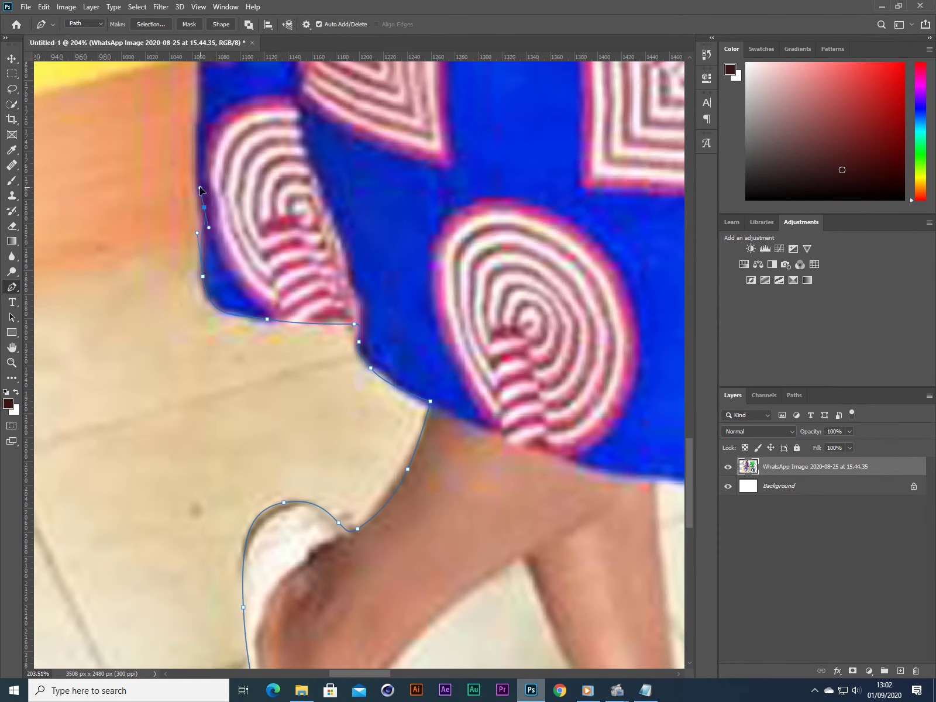
{"action": "left_click_drag", "start_coordinate": [199, 126], "coordinate": [204, 109]}
{"action": "scroll", "coordinate": [234, 97], "scroll_direction": "down", "scroll_amount": 3}
{"action": "scroll", "coordinate": [228, 152], "scroll_direction": "up", "scroll_amount": 1}
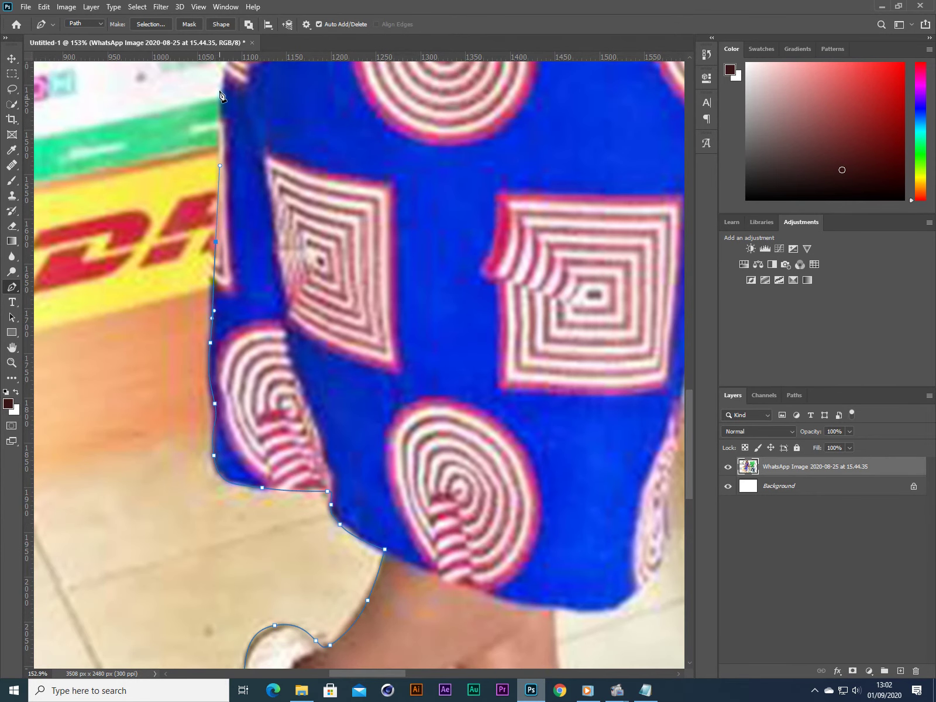
{"action": "left_click_drag", "start_coordinate": [220, 91], "coordinate": [222, 78]}
{"action": "scroll", "coordinate": [241, 98], "scroll_direction": "up", "scroll_amount": 5}
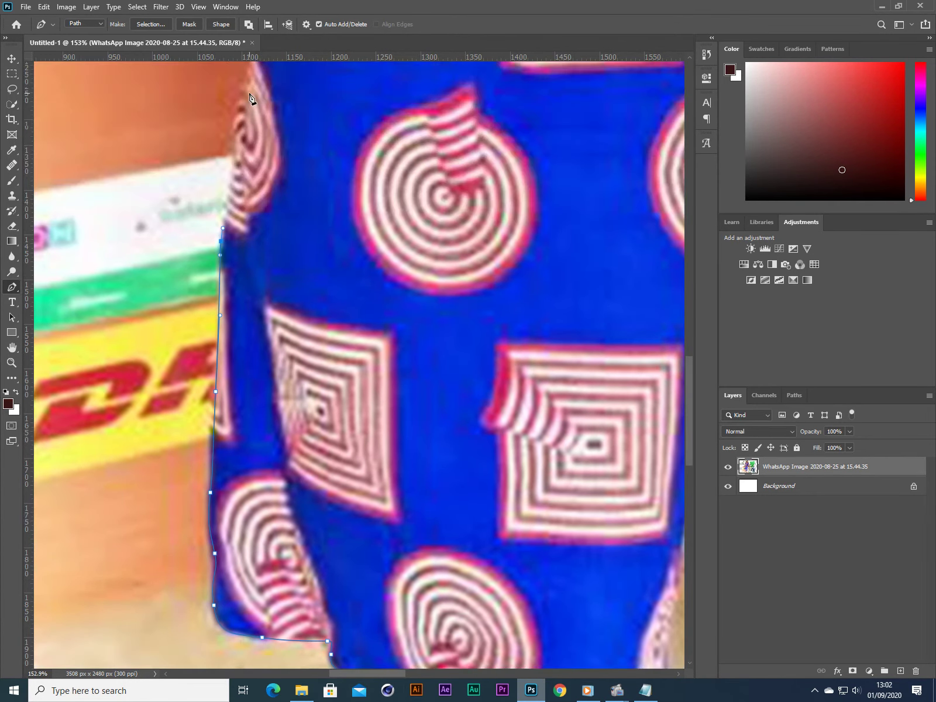
{"action": "left_click_drag", "start_coordinate": [232, 324], "coordinate": [236, 281]}
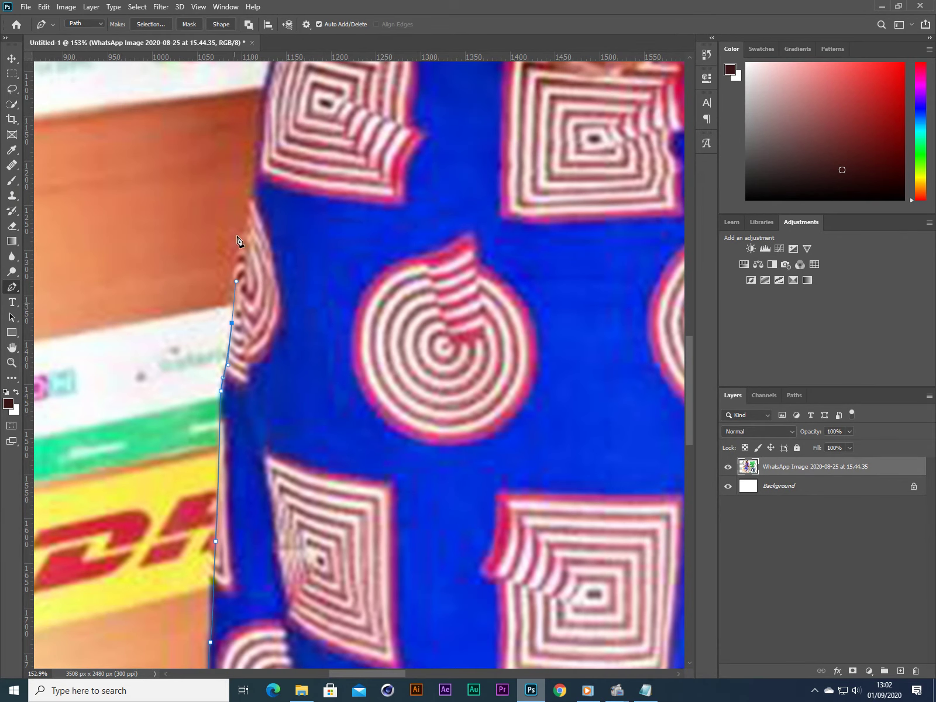
{"action": "key", "text": "ctrl+z"}
{"action": "left_click_drag", "start_coordinate": [247, 220], "coordinate": [256, 179]}
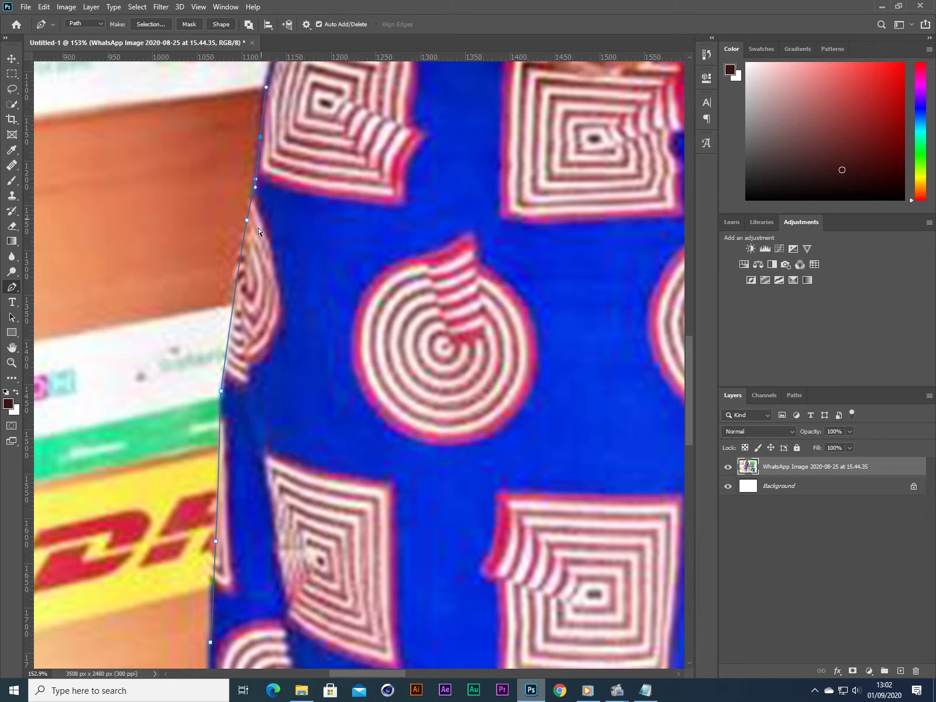
{"action": "key", "text": "ctrl+z"}
Trace the left edge of the dress over the hip and waist up to where the forearm crosses it
{"action": "left_click_drag", "start_coordinate": [236, 302], "coordinate": [246, 210]}
{"action": "left_click", "coordinate": [256, 186]}
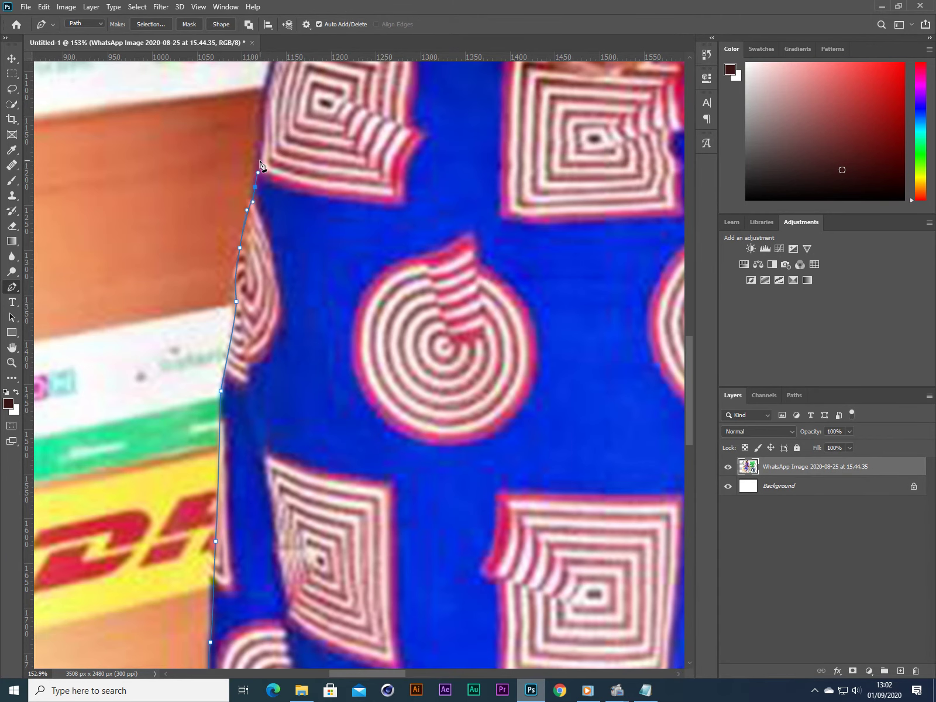
{"action": "scroll", "coordinate": [261, 167], "scroll_direction": "up", "scroll_amount": 5}
{"action": "left_click_drag", "start_coordinate": [265, 242], "coordinate": [272, 220]}
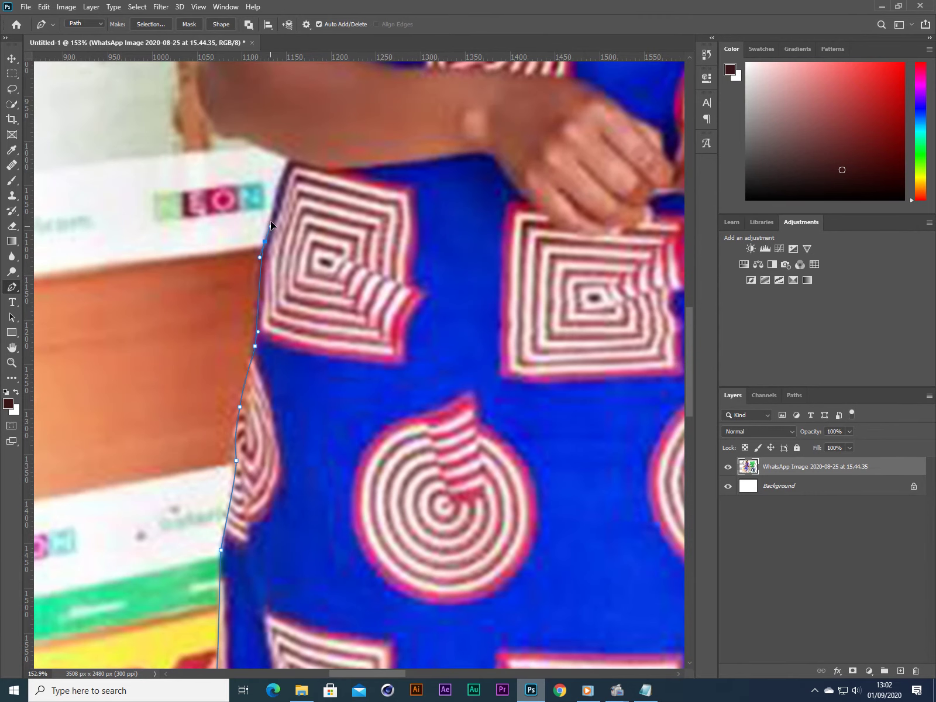
{"action": "left_click", "coordinate": [289, 158]}
Trace the pen path around the elbow and up the outer edge of the left-hand arm toward the sleeve
{"action": "scroll", "coordinate": [203, 113], "scroll_direction": "up", "scroll_amount": 5}
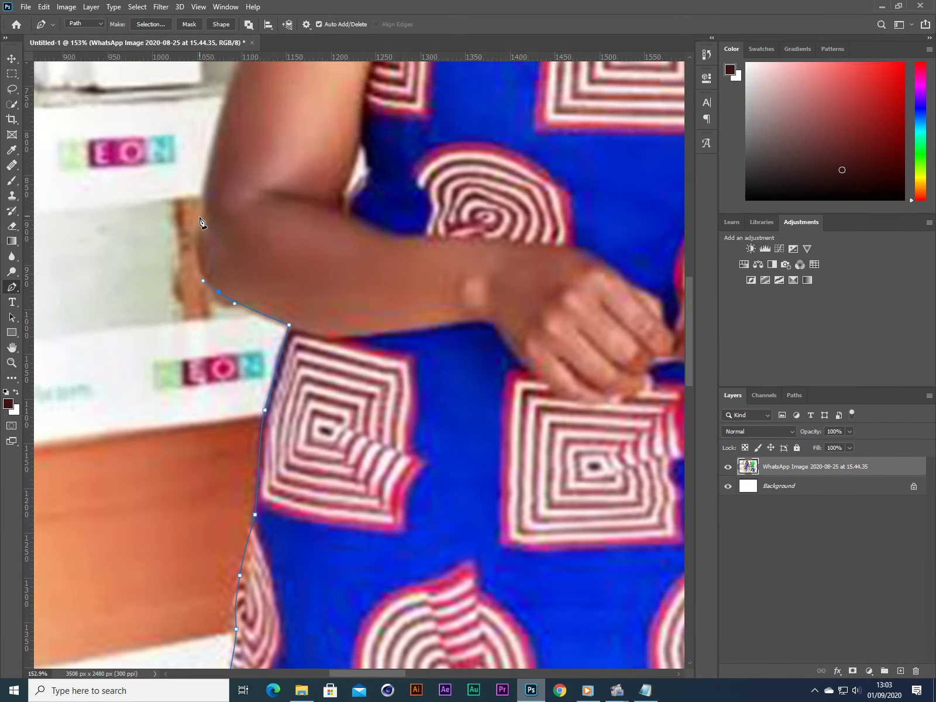
{"action": "left_click", "coordinate": [220, 127]}
{"action": "scroll", "coordinate": [224, 105], "scroll_direction": "up", "scroll_amount": 5}
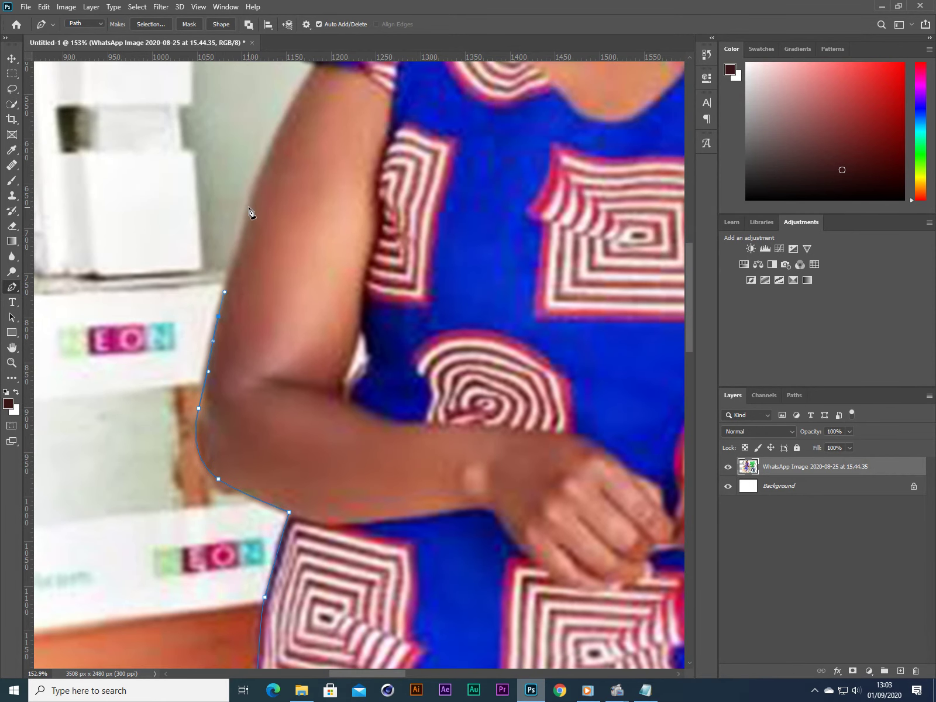
{"action": "left_click_drag", "start_coordinate": [250, 208], "coordinate": [260, 156]}
{"action": "left_click_drag", "start_coordinate": [289, 112], "coordinate": [298, 95]}
{"action": "scroll", "coordinate": [322, 163], "scroll_direction": "up", "scroll_amount": 4}
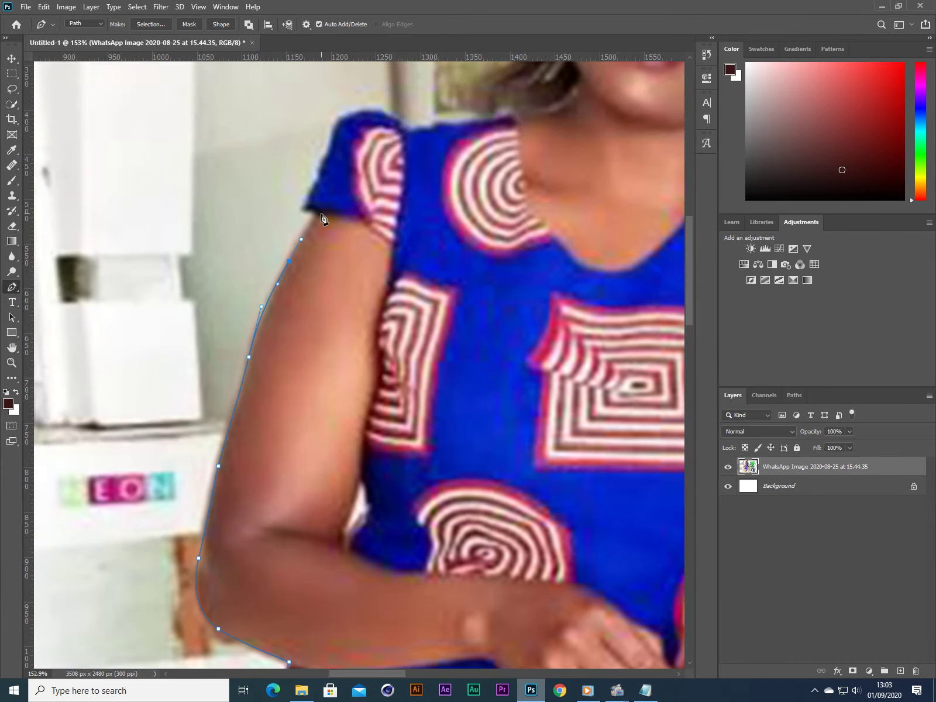
Outline the left-hand sleeve and shoulder up to the neck, replacing the last anchor point where the hair meets the neck
{"action": "left_click", "coordinate": [303, 207]}
{"action": "left_click_drag", "start_coordinate": [316, 184], "coordinate": [541, 268]}
{"action": "key", "text": "XF86AudioLowerVolume"}
{"action": "left_click", "coordinate": [436, 127]}
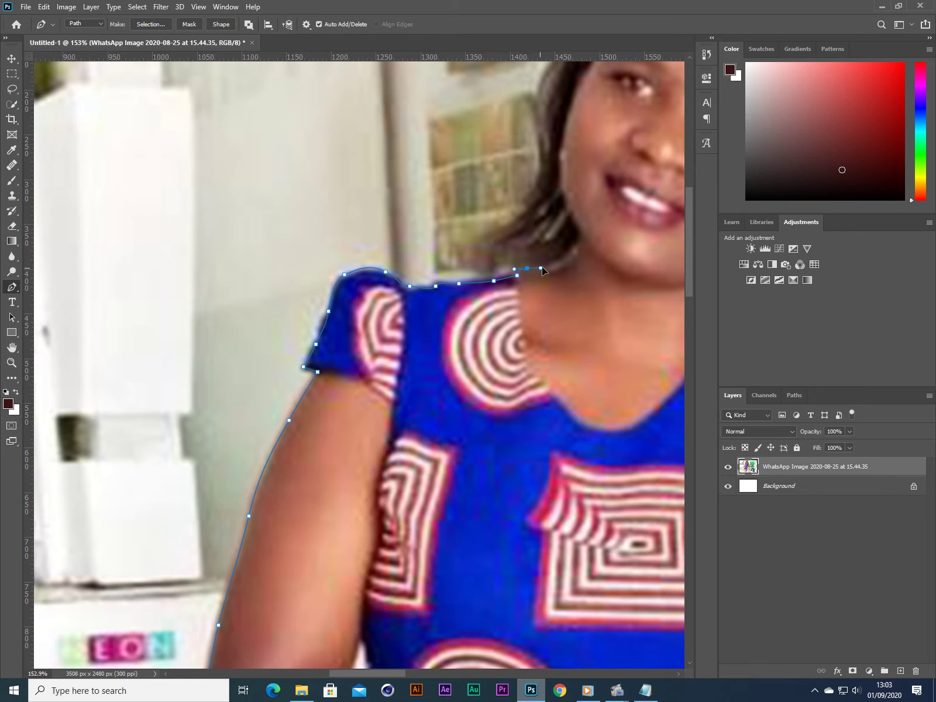
{"action": "key", "text": "ctrl+z"}
{"action": "left_click", "coordinate": [546, 269]}
Trace around the hair tips above the left-hand shoulder and up the left side of the hair toward the crown
{"action": "left_click", "coordinate": [544, 263]}
{"action": "left_click", "coordinate": [522, 252]}
{"action": "left_click", "coordinate": [489, 242]}
{"action": "left_click_drag", "start_coordinate": [480, 237], "coordinate": [543, 155]}
{"action": "scroll", "coordinate": [544, 151], "scroll_direction": "up", "scroll_amount": 3}
{"action": "left_click_drag", "start_coordinate": [539, 215], "coordinate": [585, 133]}
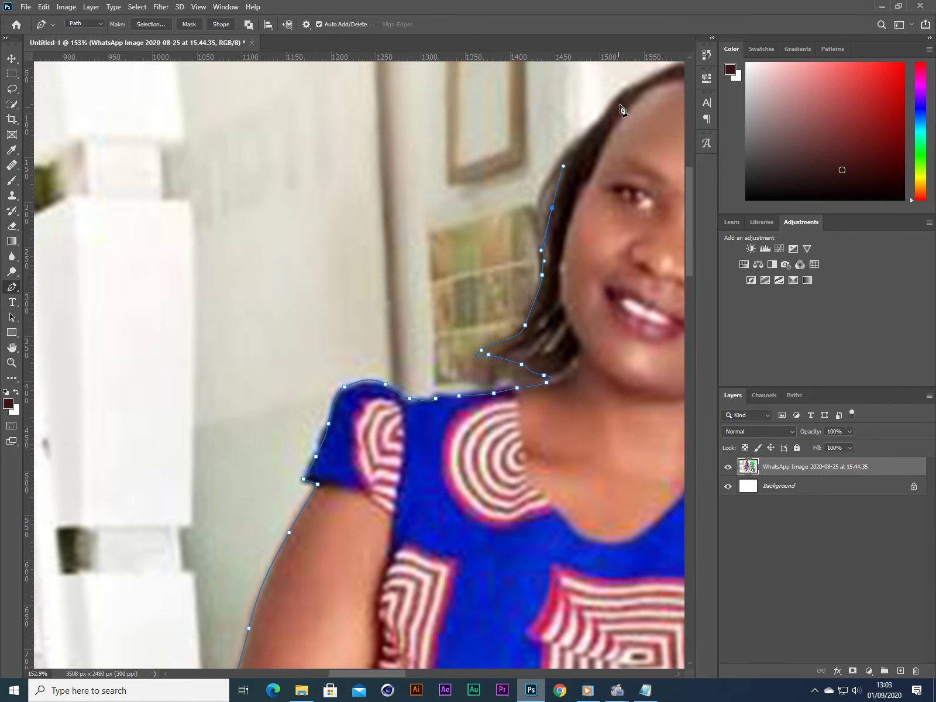
{"action": "mouse_move", "coordinate": [622, 94]}
{"action": "left_mouse_down"}
{"action": "mouse_move", "coordinate": [649, 83]}
{"action": "mouse_move", "coordinate": [639, 84]}
{"action": "left_mouse_up"}
Continue the pen path over the top of the head along the hairline's outer edge
{"action": "scroll", "coordinate": [401, 422], "scroll_direction": "right", "scroll_amount": 5}
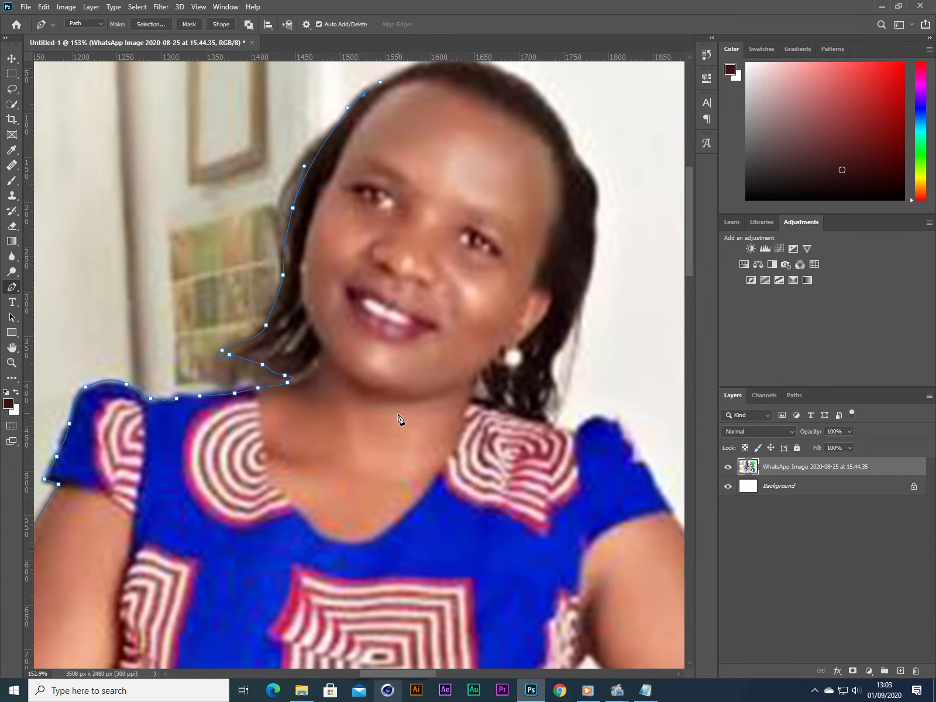
{"action": "scroll", "coordinate": [432, 381], "scroll_direction": "up", "scroll_amount": 3}
{"action": "scroll", "coordinate": [433, 381], "scroll_direction": "up", "scroll_amount": 2}
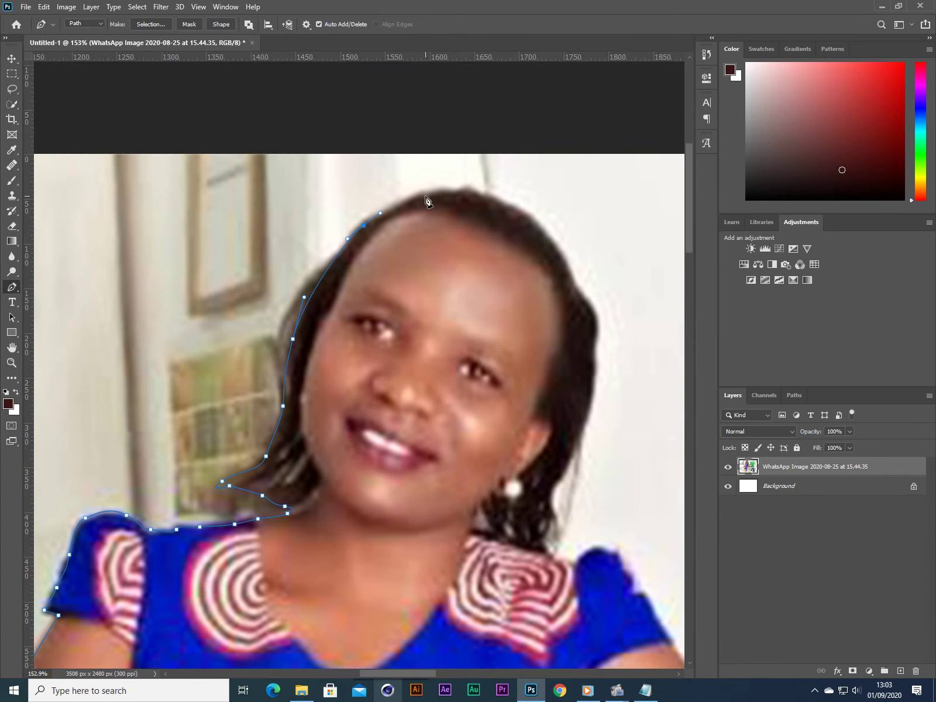
{"action": "left_click_drag", "start_coordinate": [428, 194], "coordinate": [448, 193]}
{"action": "scroll", "coordinate": [463, 184], "scroll_direction": "up", "scroll_amount": 4}
{"action": "left_click_drag", "start_coordinate": [473, 203], "coordinate": [499, 212]}
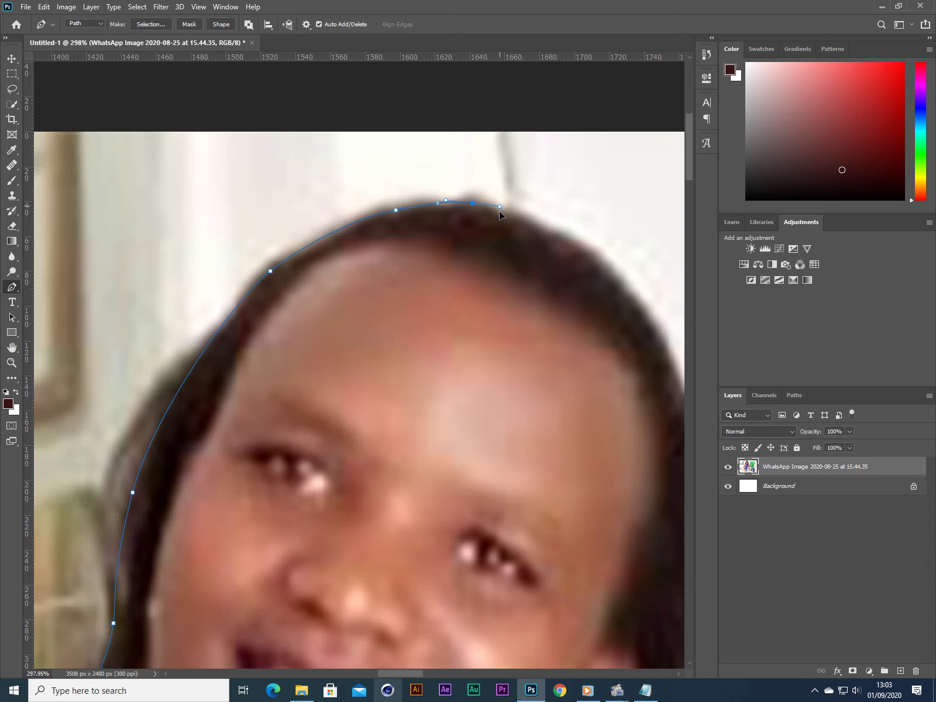
{"action": "left_click_drag", "start_coordinate": [603, 264], "coordinate": [618, 278]}
{"action": "key", "text": "XF86AudioLowerVolume"}
{"action": "key", "text": "XF86AudioLowerVolume"}
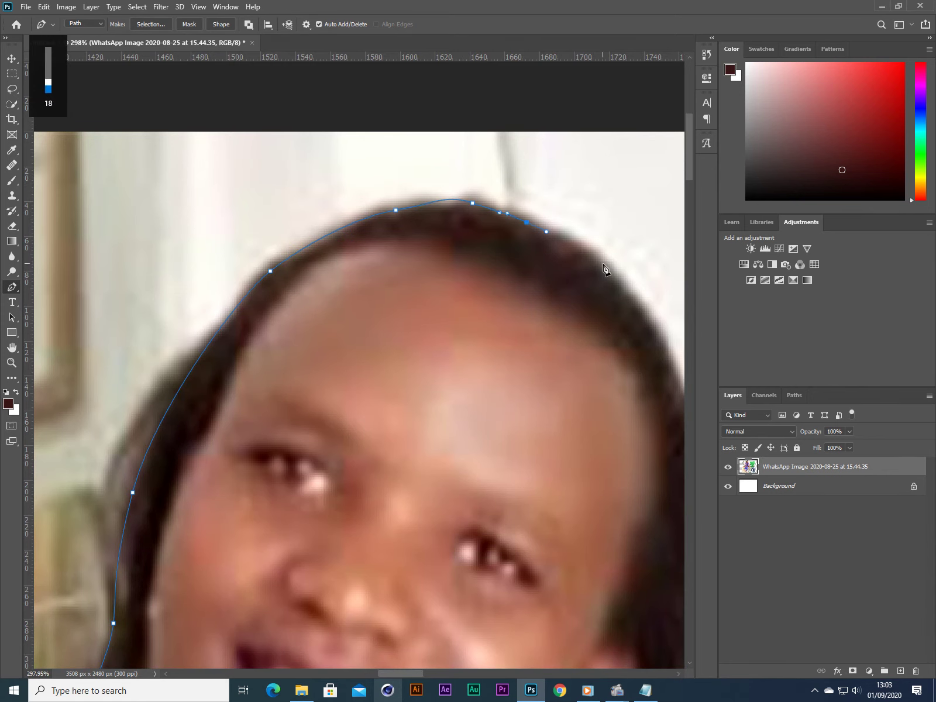
Trace the pen path down the right side of the hair to below the earring's level
{"action": "scroll", "coordinate": [625, 293], "scroll_direction": "down", "scroll_amount": 5}
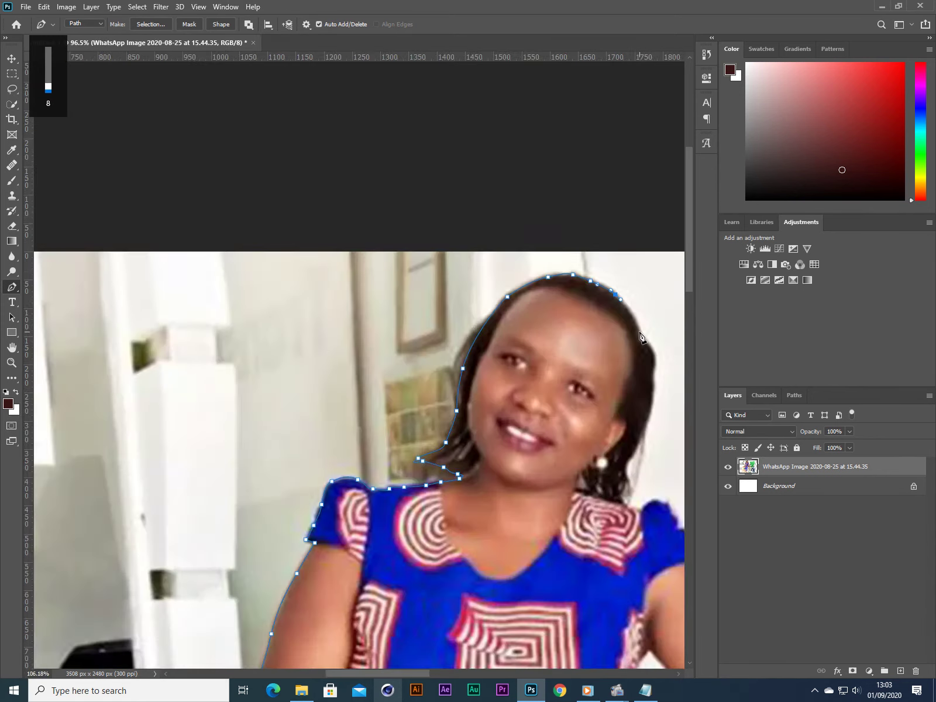
{"action": "scroll", "coordinate": [626, 296], "scroll_direction": "up", "scroll_amount": 4}
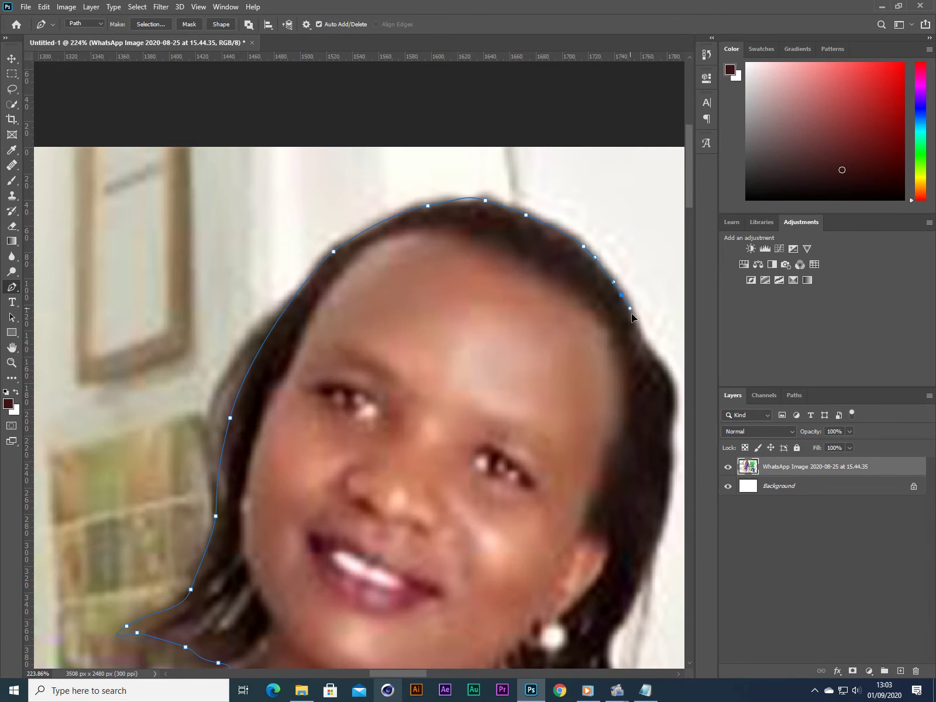
{"action": "left_click_drag", "start_coordinate": [639, 331], "coordinate": [641, 342]}
{"action": "left_click_drag", "start_coordinate": [673, 404], "coordinate": [670, 437]}
{"action": "left_click_drag", "start_coordinate": [661, 522], "coordinate": [649, 560]}
{"action": "left_click_drag", "start_coordinate": [610, 641], "coordinate": [608, 652]}
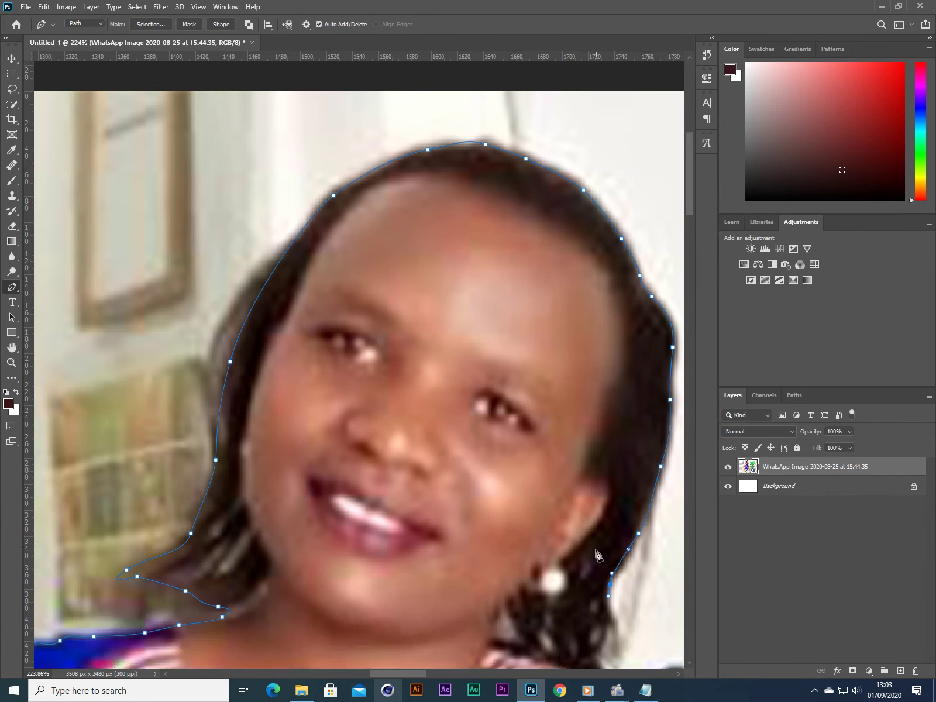
Trace around the right-hand hair tips and along the shoulder and sleeve to the sleeve's lower outer corner
{"action": "scroll", "coordinate": [613, 526], "scroll_direction": "down", "scroll_amount": 5}
{"action": "left_click_drag", "start_coordinate": [613, 452], "coordinate": [670, 495]}
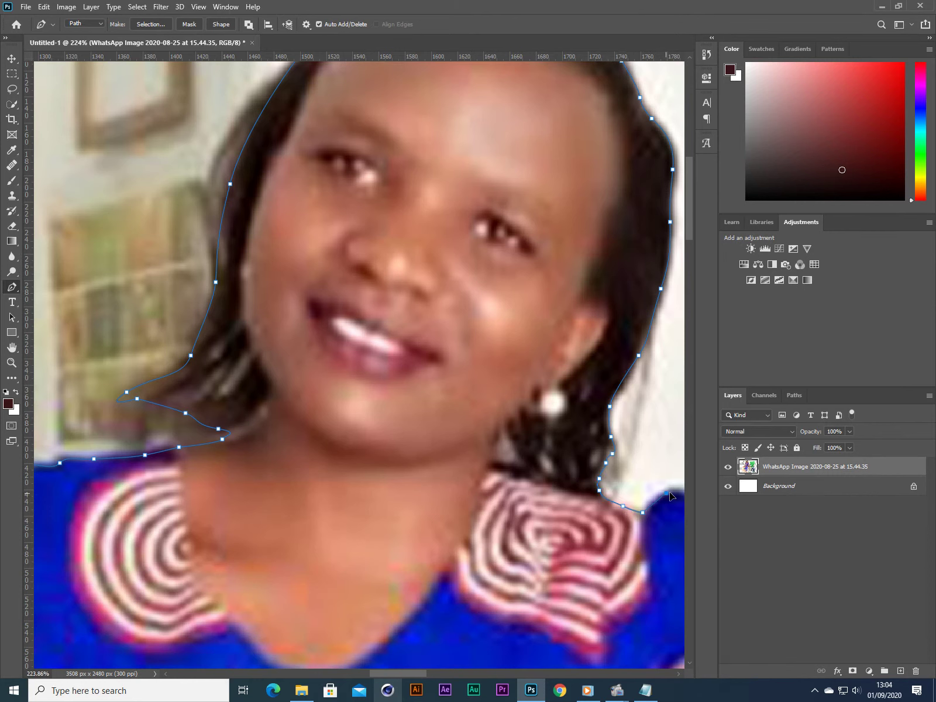
{"action": "left_click_drag", "start_coordinate": [387, 674], "coordinate": [433, 673]}
{"action": "scroll", "coordinate": [351, 500], "scroll_direction": "down", "scroll_amount": 3}
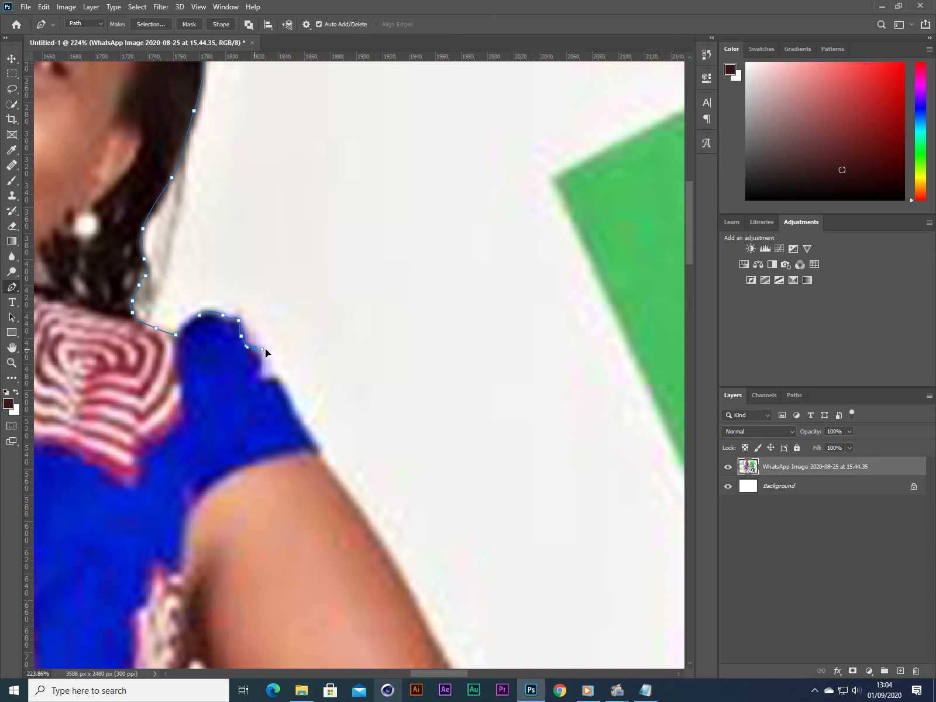
{"action": "left_click", "coordinate": [259, 371]}
{"action": "left_click", "coordinate": [320, 451]}
Trace the outer edge of the right-hand arm, around the elbow and along the underside of the forearm to the wristwatch
{"action": "scroll", "coordinate": [355, 502], "scroll_direction": "down", "scroll_amount": 5}
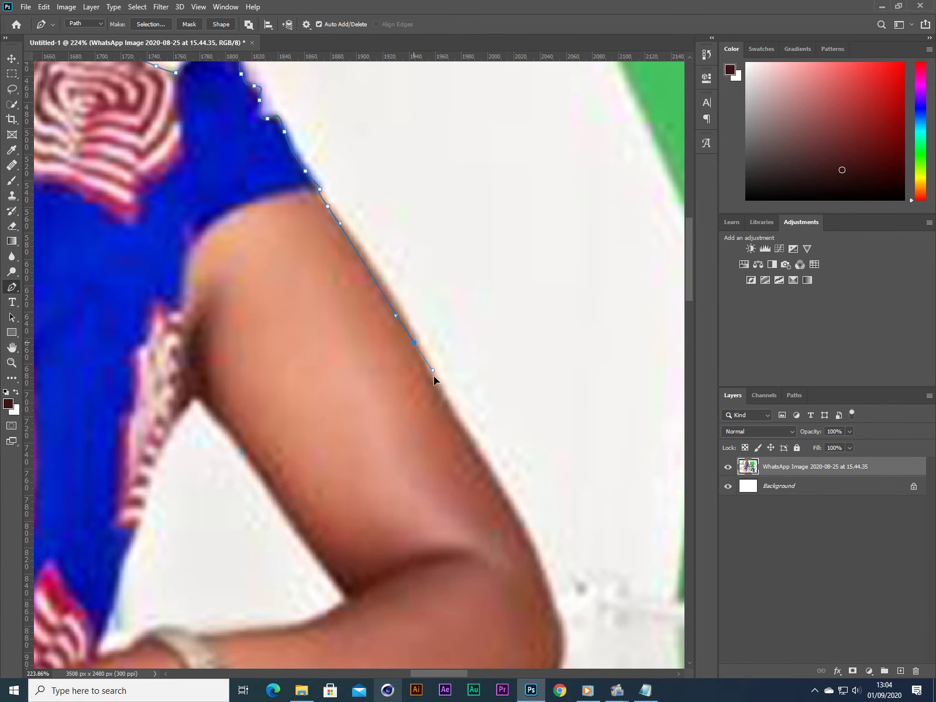
{"action": "left_click_drag", "start_coordinate": [434, 375], "coordinate": [507, 510]}
{"action": "scroll", "coordinate": [506, 501], "scroll_direction": "down", "scroll_amount": 4}
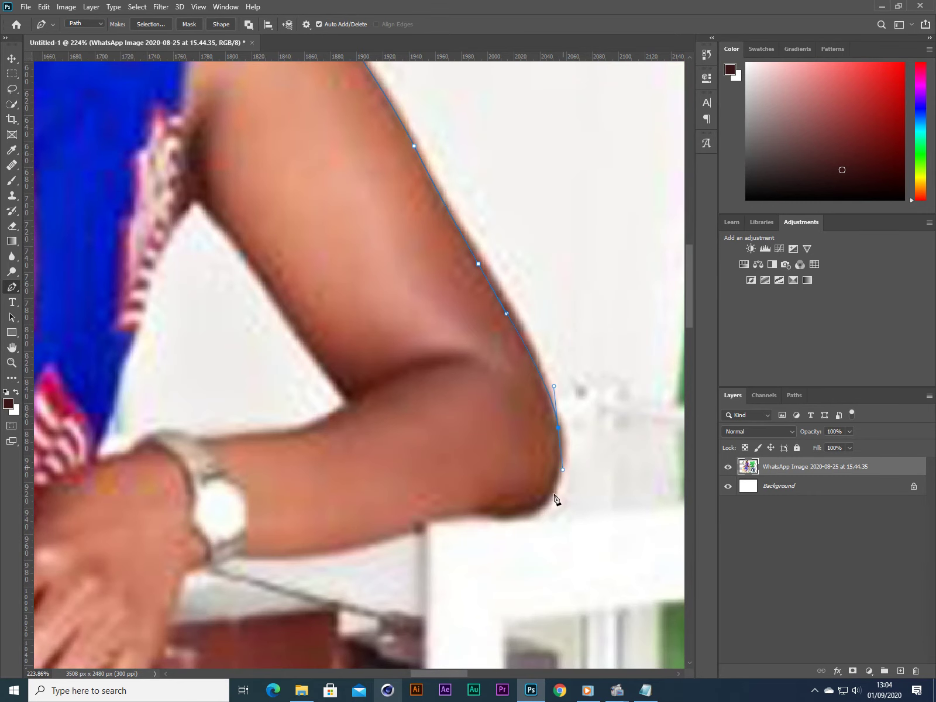
{"action": "left_click_drag", "start_coordinate": [509, 519], "coordinate": [504, 516]}
{"action": "left_click_drag", "start_coordinate": [410, 529], "coordinate": [337, 546]}
{"action": "left_click_drag", "start_coordinate": [249, 553], "coordinate": [244, 554]}
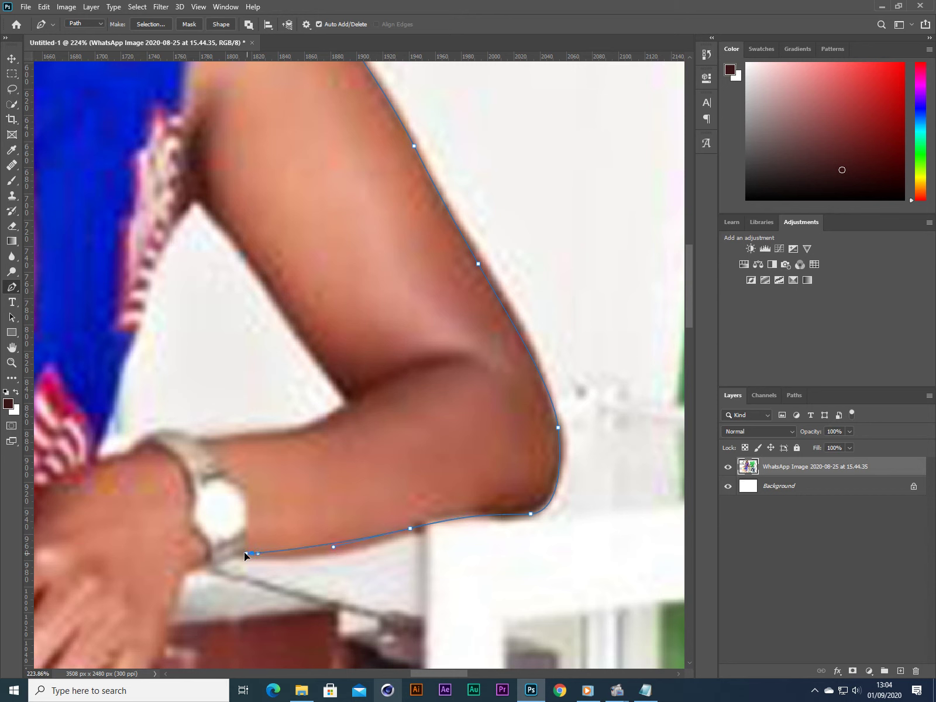
Trace the pen path from the wristwatch around the outer edge of the hand and knuckles to the dress
{"action": "left_click_drag", "start_coordinate": [183, 567], "coordinate": [180, 578]}
{"action": "scroll", "coordinate": [179, 561], "scroll_direction": "down", "scroll_amount": 3}
{"action": "scroll", "coordinate": [174, 510], "scroll_direction": "down", "scroll_amount": 1}
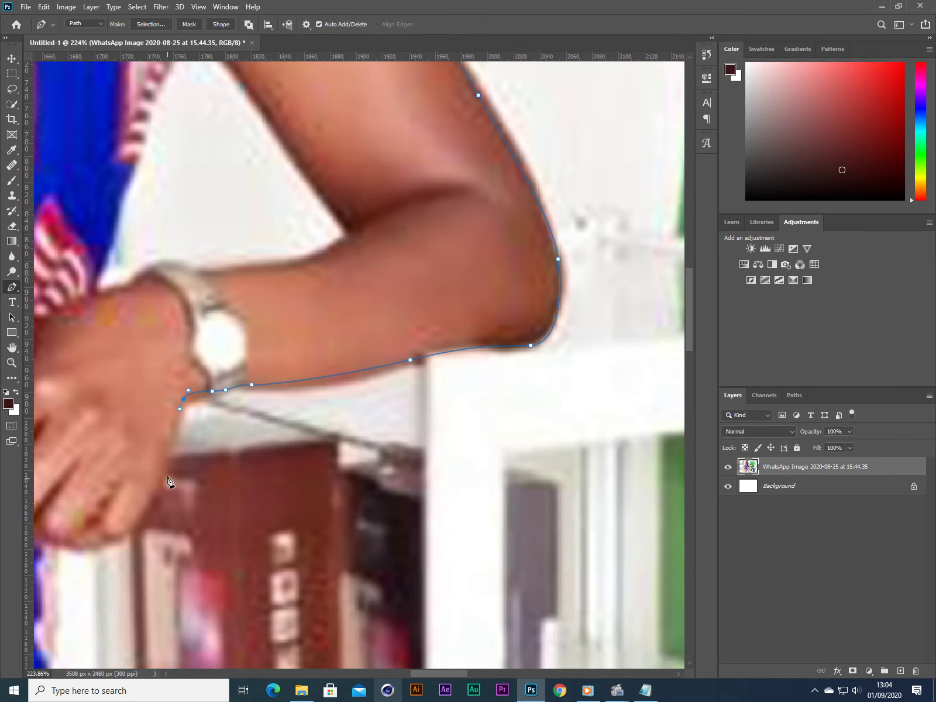
{"action": "left_click", "coordinate": [164, 471]}
{"action": "left_click", "coordinate": [62, 545]}
{"action": "left_click", "coordinate": [45, 543]}
Continue the pen path down the right-hand edge of the dress from the hand to below the half-circle pattern's middle
{"action": "scroll", "coordinate": [58, 519], "scroll_direction": "down", "scroll_amount": 2}
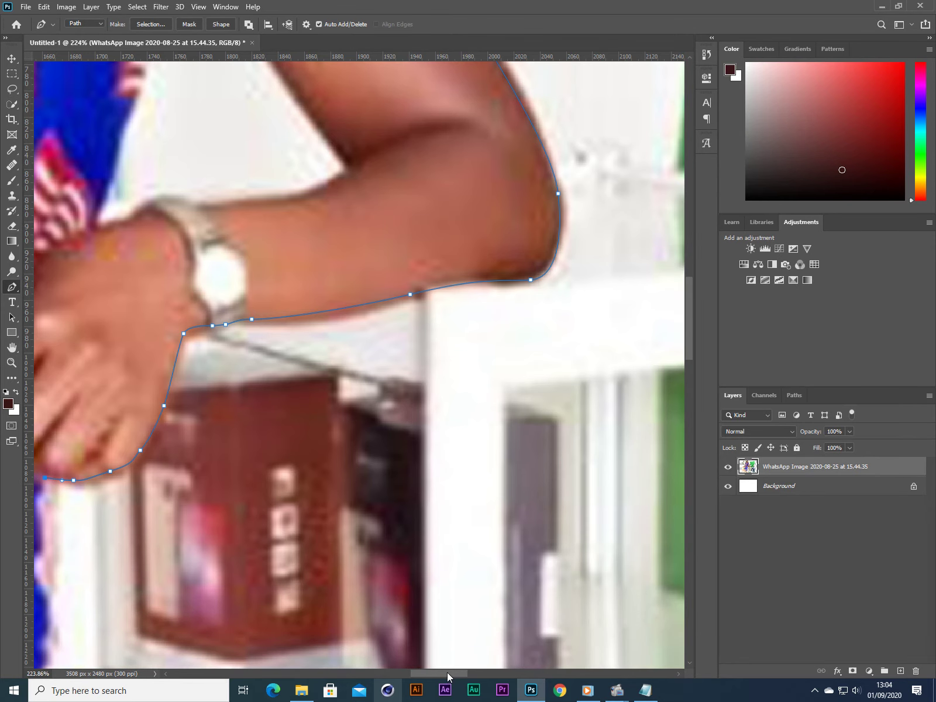
{"action": "left_click_drag", "start_coordinate": [447, 672], "coordinate": [412, 673]}
{"action": "scroll", "coordinate": [382, 623], "scroll_direction": "down", "scroll_amount": 5}
{"action": "left_click", "coordinate": [462, 348]}
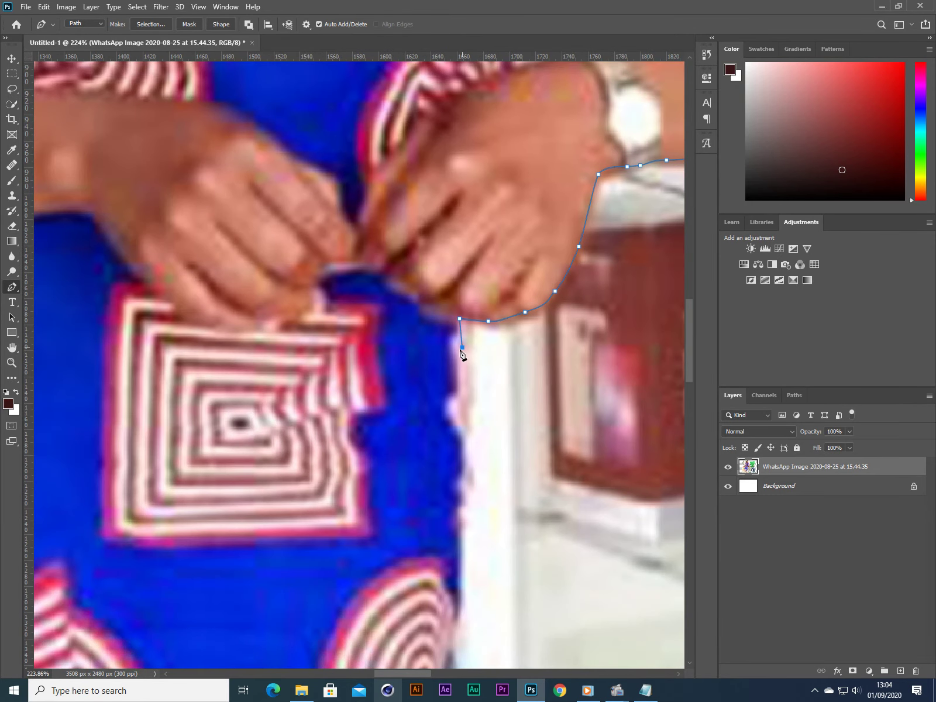
{"action": "left_click", "coordinate": [461, 393]}
{"action": "left_click_drag", "start_coordinate": [463, 505], "coordinate": [463, 521]}
{"action": "scroll", "coordinate": [462, 562], "scroll_direction": "down", "scroll_amount": 5}
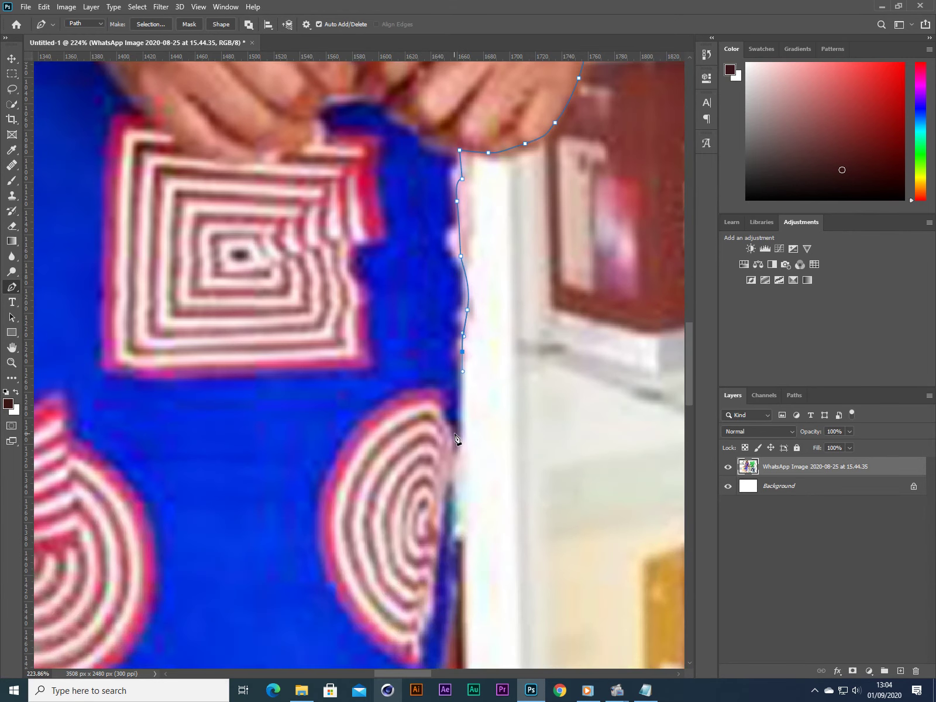
{"action": "left_click", "coordinate": [455, 584]}
{"action": "scroll", "coordinate": [455, 579], "scroll_direction": "down", "scroll_amount": 6}
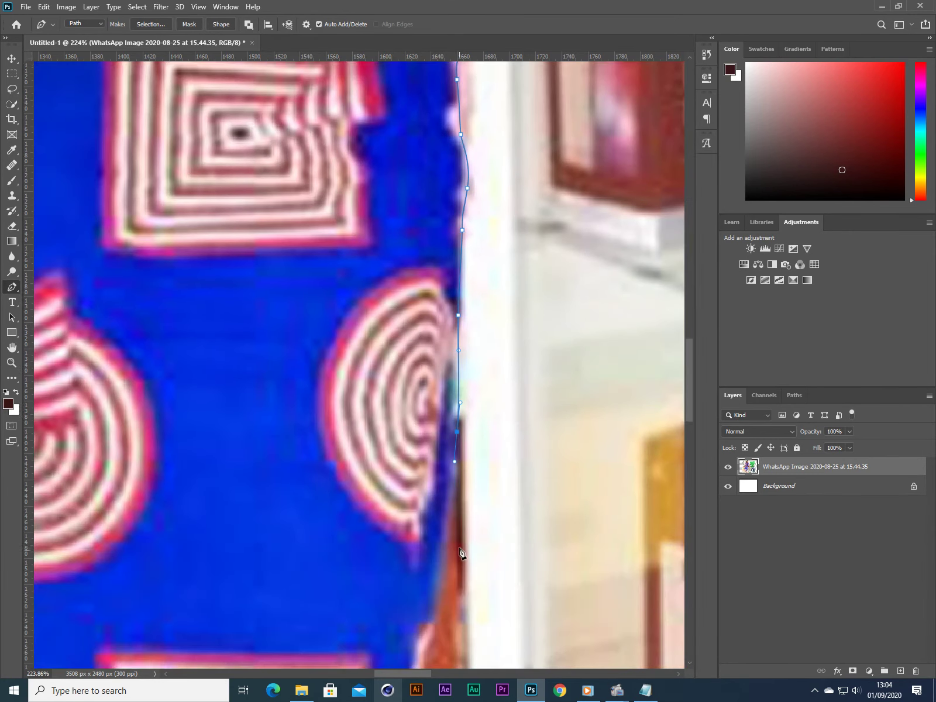
Trace the lower skirt's tapering right-hand edge past the square pattern to the start of the pale pink patch
{"action": "scroll", "coordinate": [452, 498], "scroll_direction": "down", "scroll_amount": 6}
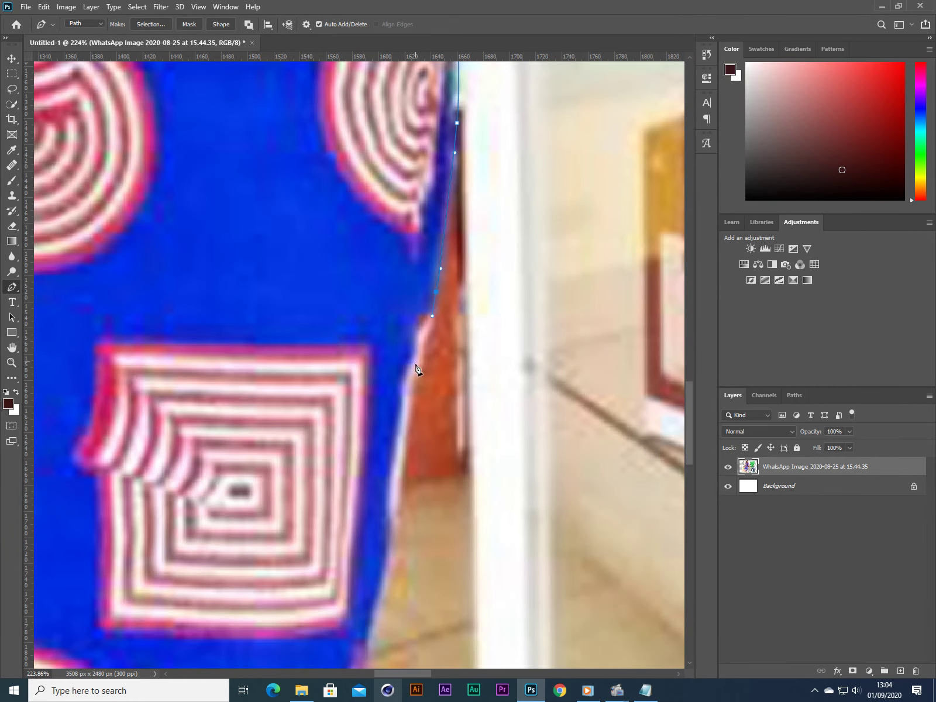
{"action": "left_click_drag", "start_coordinate": [413, 390], "coordinate": [411, 400]}
{"action": "left_click_drag", "start_coordinate": [398, 499], "coordinate": [397, 511]}
{"action": "left_click_drag", "start_coordinate": [382, 597], "coordinate": [375, 624]}
{"action": "scroll", "coordinate": [380, 556], "scroll_direction": "down", "scroll_amount": 7}
{"action": "left_click", "coordinate": [361, 482]}
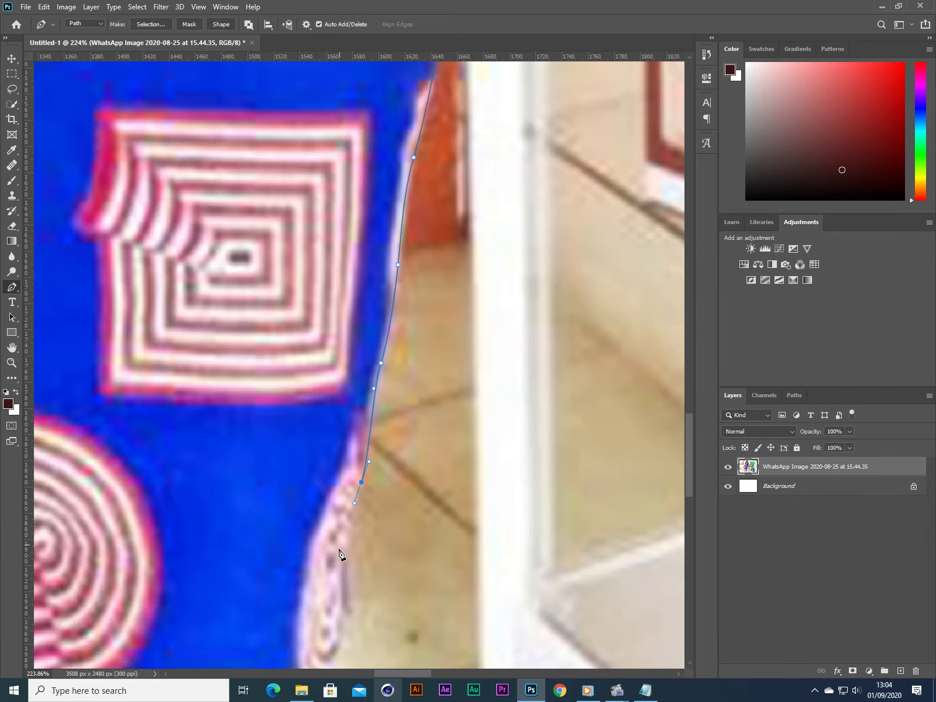
Trace around the pink patch and the skirt's lower corner, along the hem to the back of the leg
{"action": "left_click_drag", "start_coordinate": [337, 566], "coordinate": [334, 602]}
{"action": "scroll", "coordinate": [334, 600], "scroll_direction": "down", "scroll_amount": 5}
{"action": "left_click_drag", "start_coordinate": [323, 508], "coordinate": [256, 549]}
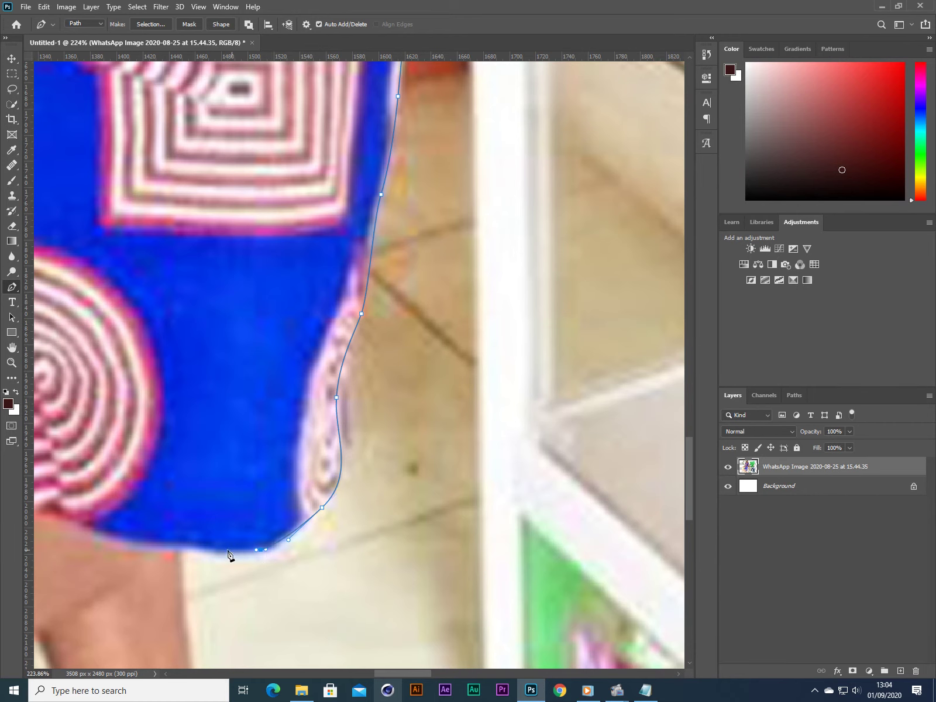
{"action": "left_click", "coordinate": [185, 547]}
Trace the pen path down the outer edge of the right-hand leg and around the heel
{"action": "scroll", "coordinate": [186, 529], "scroll_direction": "down", "scroll_amount": 10}
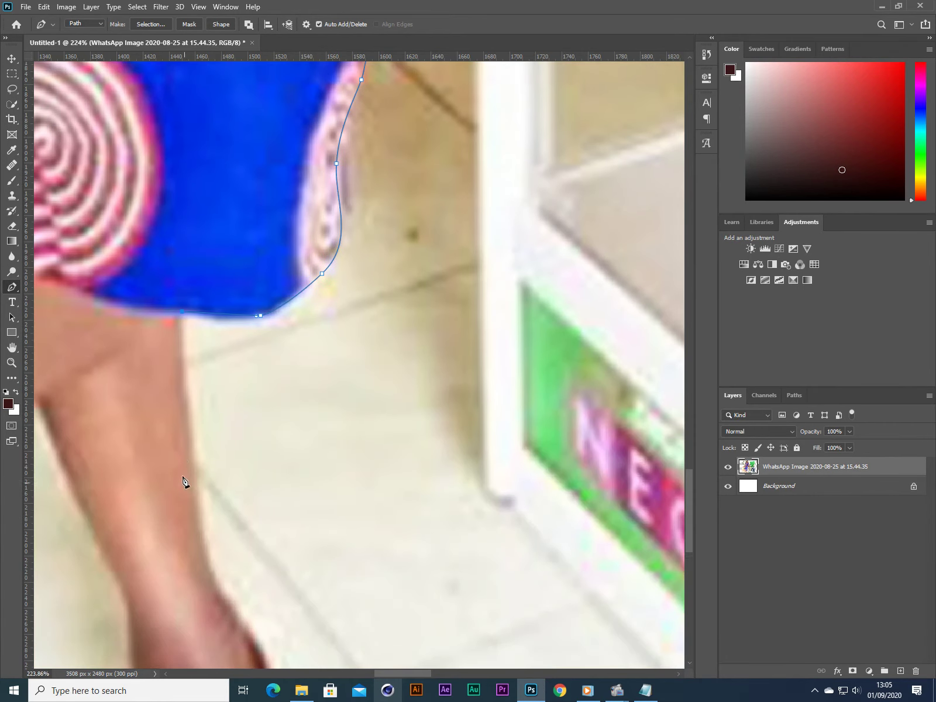
{"action": "scroll", "coordinate": [180, 382], "scroll_direction": "down", "scroll_amount": 1}
{"action": "left_click_drag", "start_coordinate": [186, 322], "coordinate": [228, 479]}
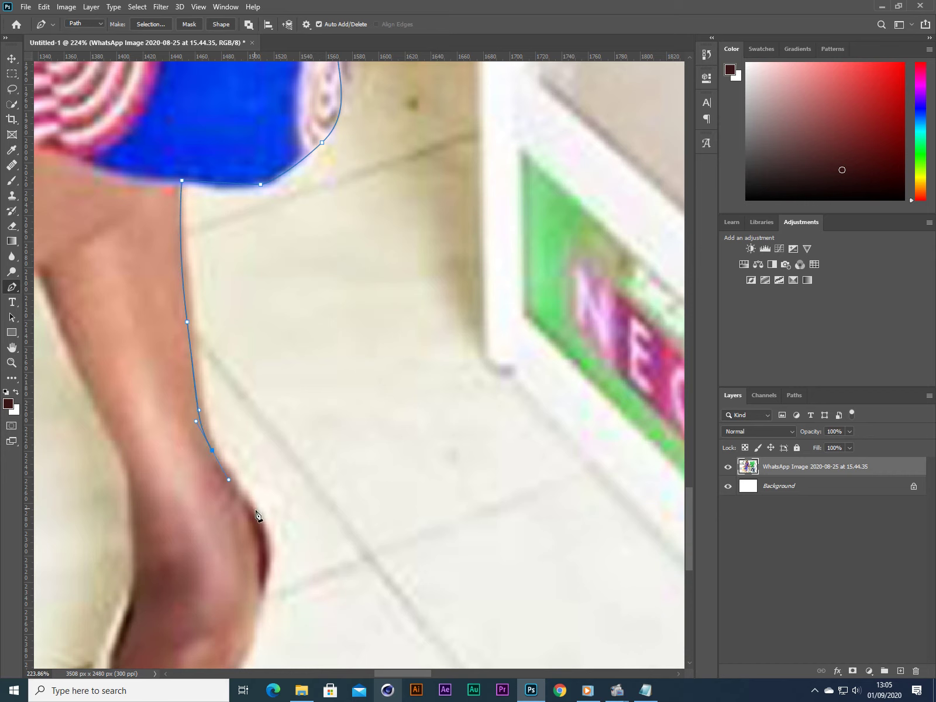
{"action": "scroll", "coordinate": [273, 539], "scroll_direction": "down", "scroll_amount": 5}
{"action": "left_click_drag", "start_coordinate": [270, 426], "coordinate": [264, 468]}
{"action": "left_click_drag", "start_coordinate": [251, 526], "coordinate": [250, 591]}
{"action": "key", "text": "ctrl+z"}
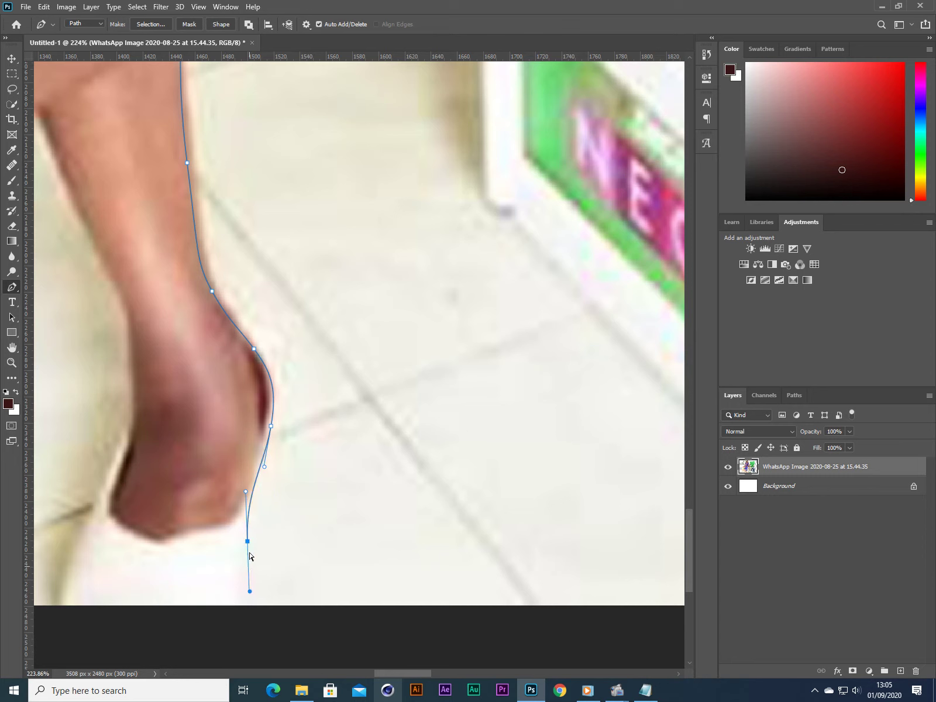
{"action": "key", "text": "ctrl+z"}
Trace around the right-hand shoe, passing just below the photo's bottom edge, and up its inner side to the ankle
{"action": "left_click_drag", "start_coordinate": [252, 546], "coordinate": [235, 615]}
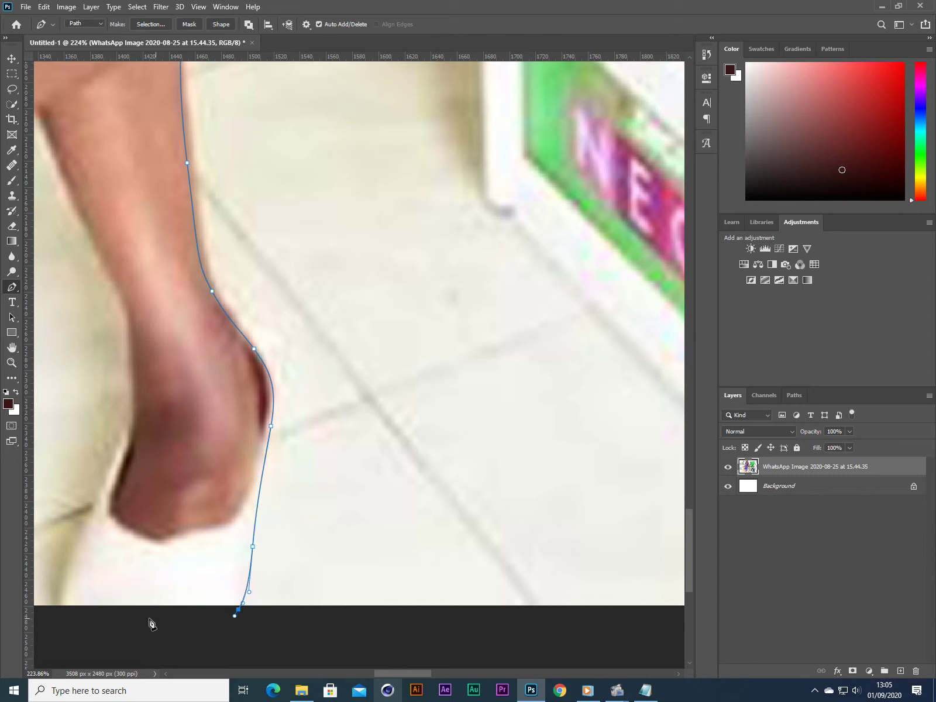
{"action": "left_click", "coordinate": [62, 614]}
{"action": "left_click_drag", "start_coordinate": [71, 554], "coordinate": [87, 518]}
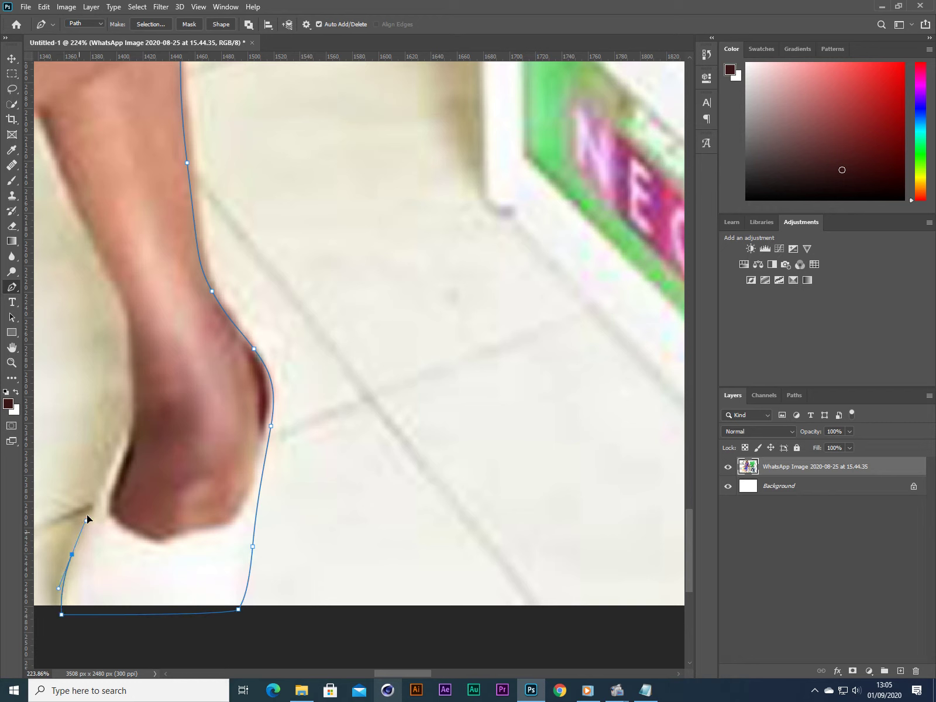
{"action": "left_click_drag", "start_coordinate": [112, 462], "coordinate": [136, 393]}
{"action": "left_click_drag", "start_coordinate": [134, 388], "coordinate": [134, 372]}
{"action": "left_click_drag", "start_coordinate": [128, 310], "coordinate": [125, 301]}
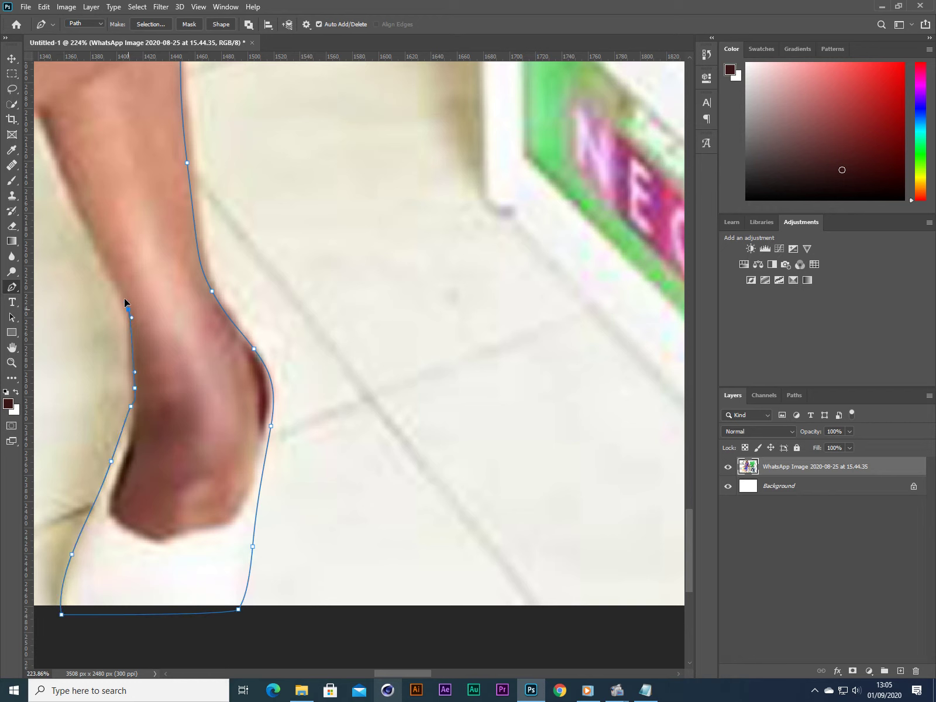
Trace the inner edge of the right-hand leg up to where the legs cross and along the other leg to its ankle
{"action": "left_click_drag", "start_coordinate": [405, 678], "coordinate": [377, 676]}
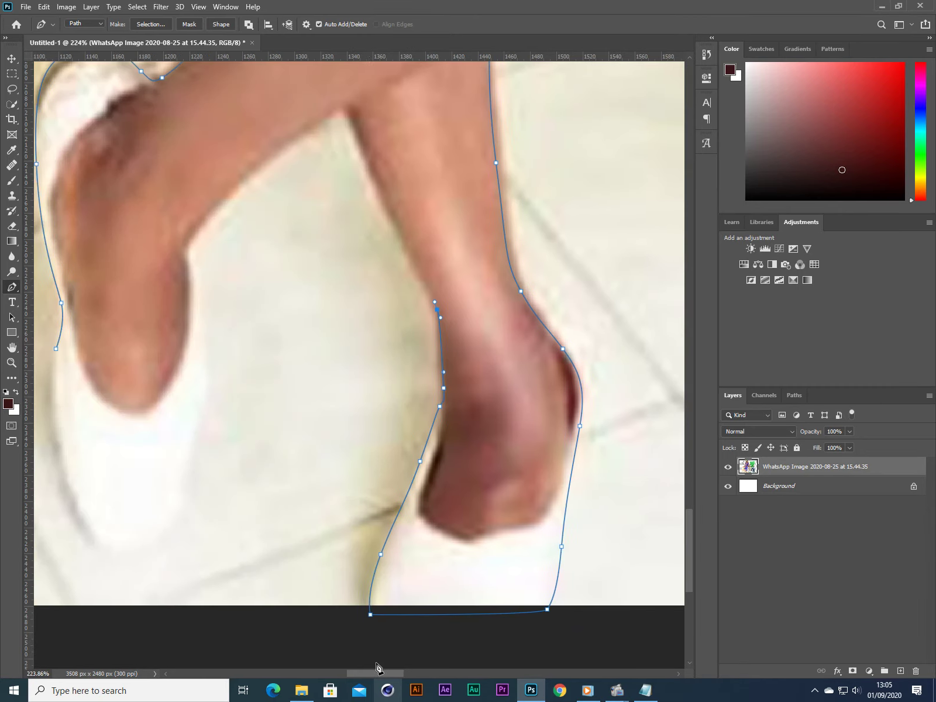
{"action": "left_click_drag", "start_coordinate": [391, 202], "coordinate": [378, 158]}
{"action": "left_click", "coordinate": [357, 105]}
{"action": "left_click_drag", "start_coordinate": [284, 150], "coordinate": [221, 206]}
{"action": "left_click_drag", "start_coordinate": [187, 249], "coordinate": [196, 257]}
Trace around the left-hand shoe and close the pen path at its starting anchor point
{"action": "left_click_drag", "start_coordinate": [206, 339], "coordinate": [189, 497]}
{"action": "left_click_drag", "start_coordinate": [155, 547], "coordinate": [128, 554]}
{"action": "left_click_drag", "start_coordinate": [77, 484], "coordinate": [61, 405]}
{"action": "left_click", "coordinate": [63, 348]}
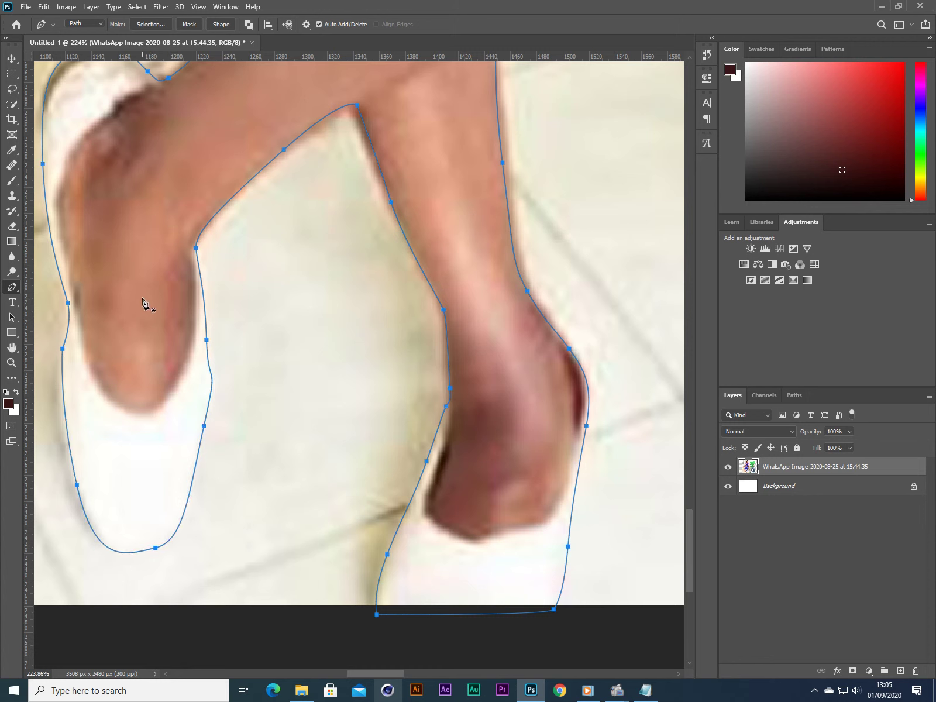
{"action": "scroll", "coordinate": [143, 302], "scroll_direction": "down", "scroll_amount": 6}
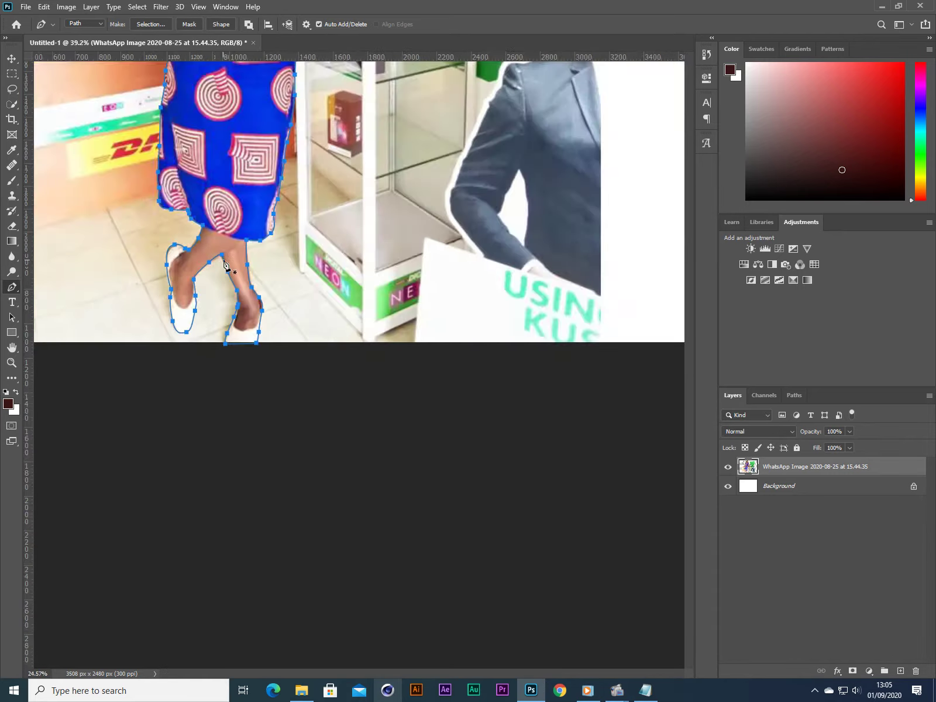
{"action": "scroll", "coordinate": [224, 264], "scroll_direction": "down", "scroll_amount": 2}
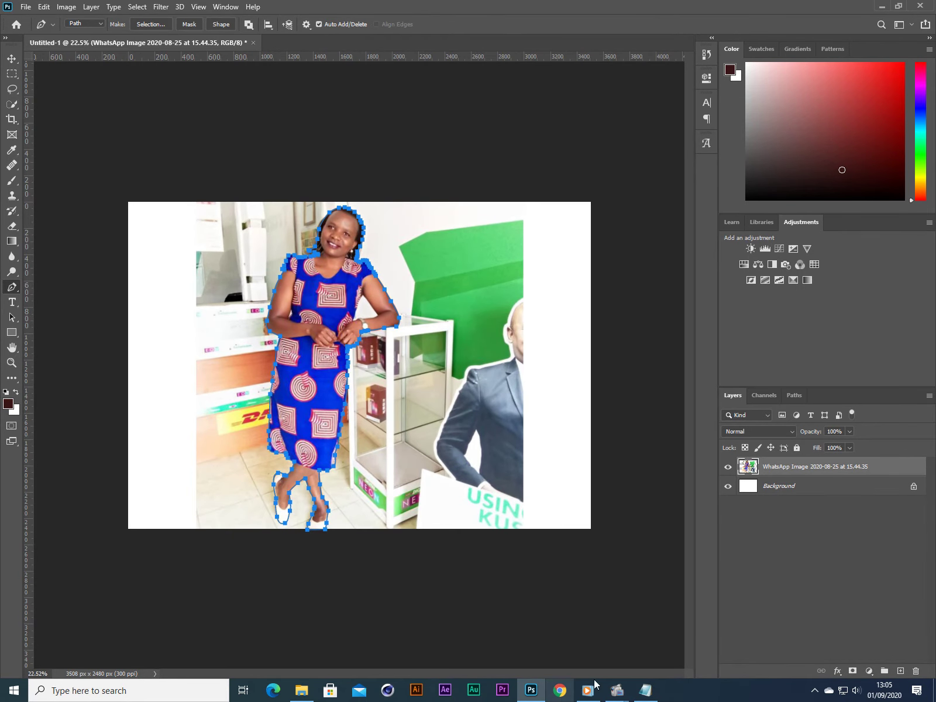
Switch to Notepad and write "after you have finished drawing over the image" below two blank lines
{"action": "left_click", "coordinate": [645, 691]}
{"action": "key", "text": "Return"}
{"action": "key", "text": "Return"}
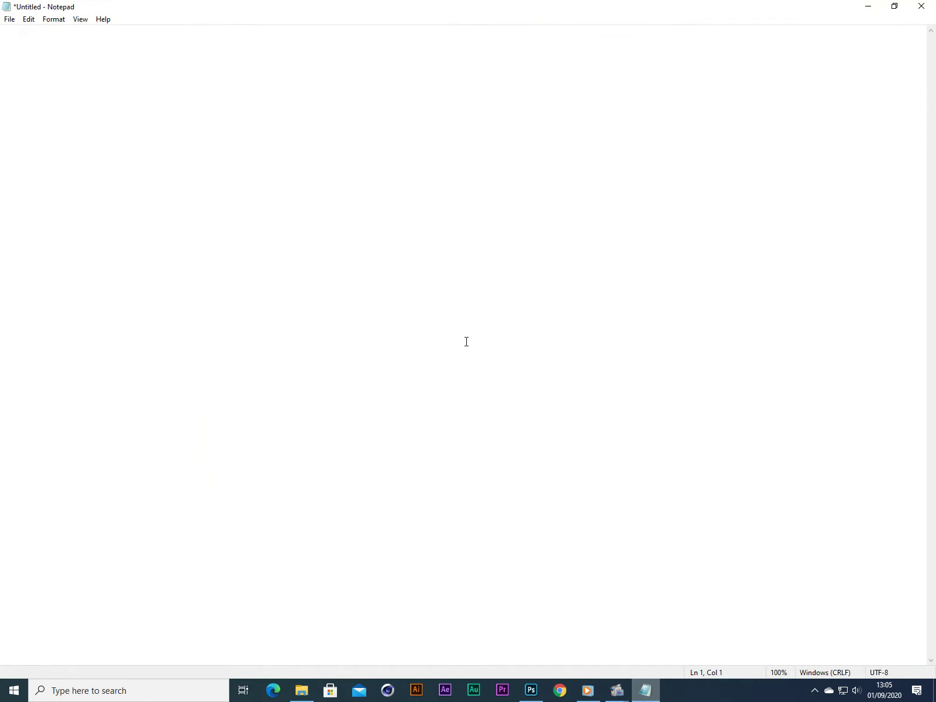
{"action": "type", "text": "after yo"}
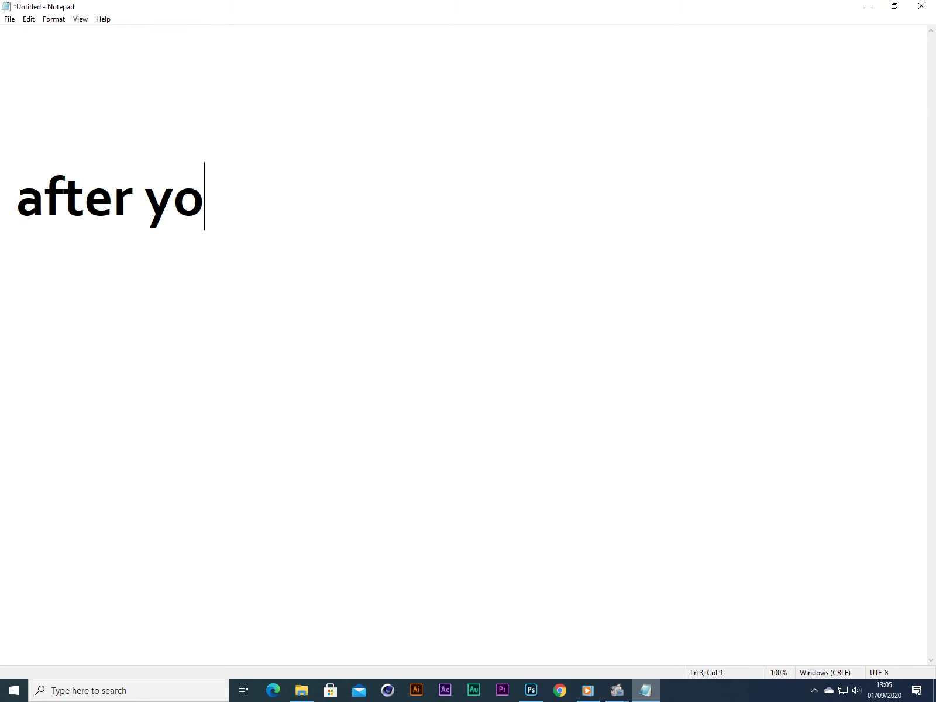
{"action": "type", "text": "u have finished t"}
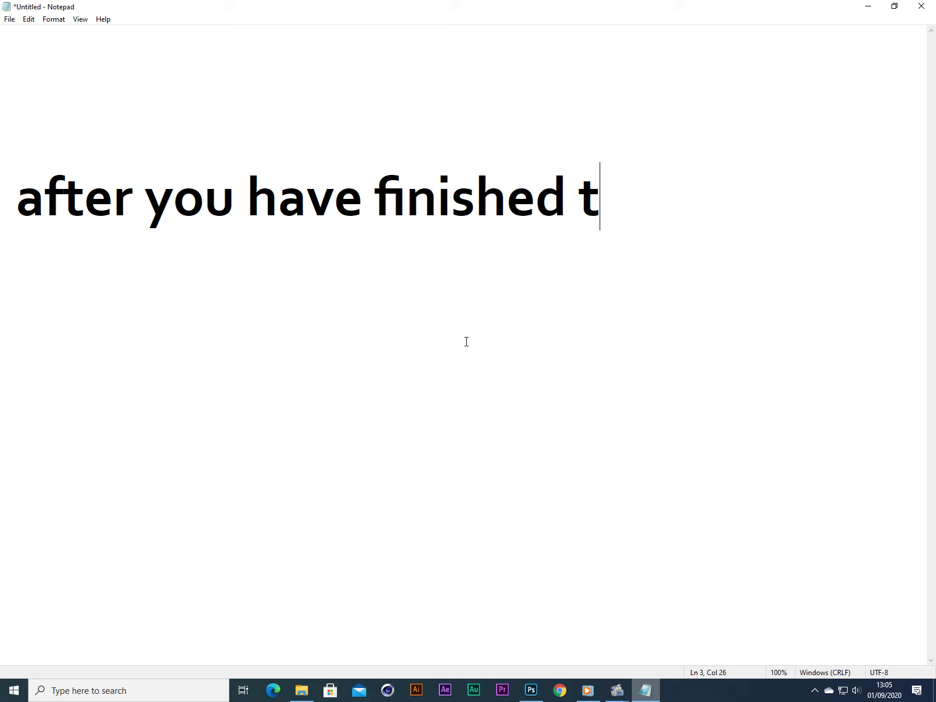
{"action": "key", "text": "BackSpace"}
{"action": "type", "text": "dd"}
{"action": "key", "text": "BackSpace"}
{"action": "type", "text": "raw"}
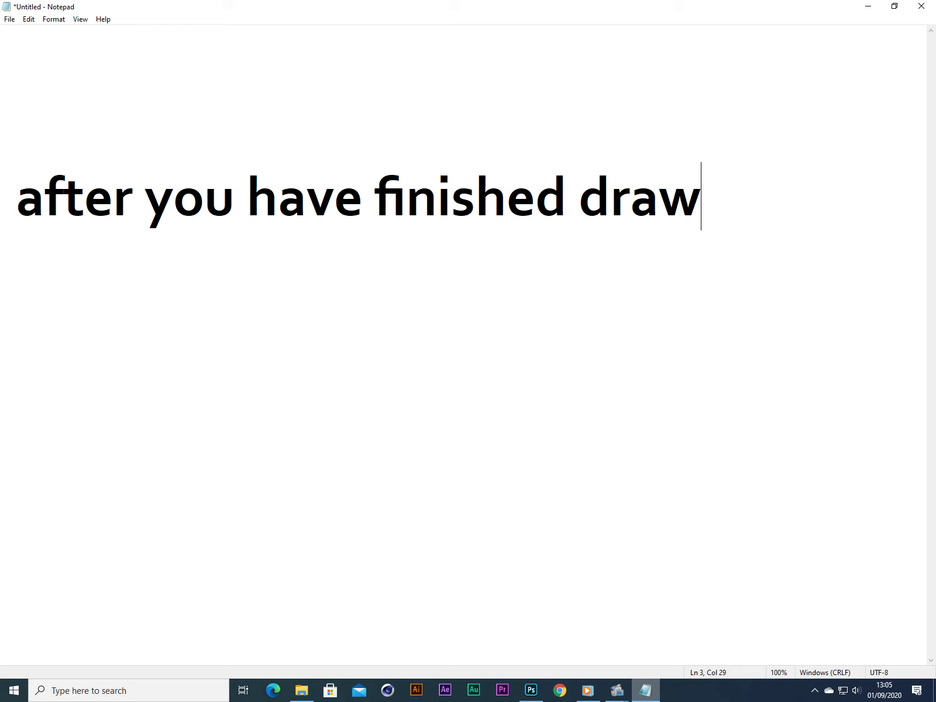
{"action": "type", "text": "ing over "}
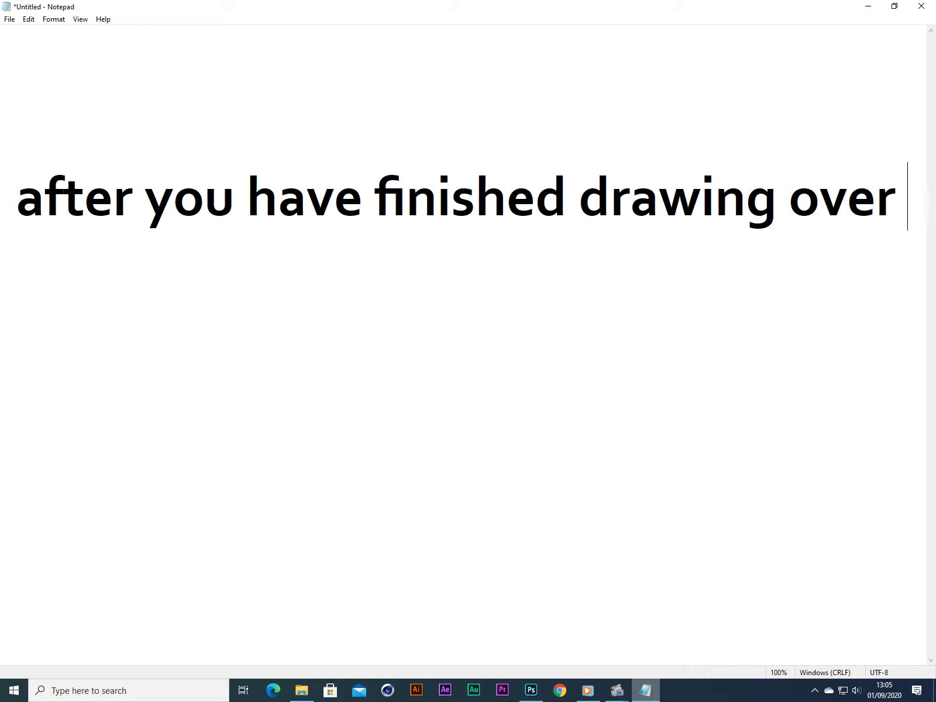
{"action": "type", "text": "the image "}
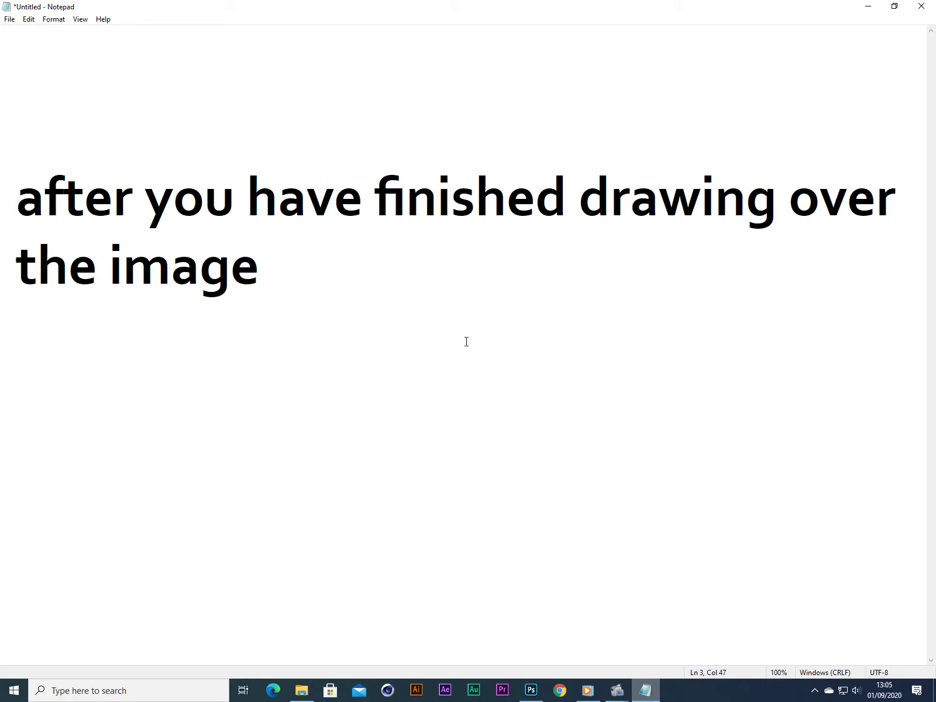
{"action": "type", "text": "the"}
{"action": "key", "text": "BackSpace"}
{"action": "key", "text": "BackSpace"}
{"action": "key", "text": "BackSpace"}
{"action": "type", "text": "c"}
{"action": "key", "text": "BackSpace"}
{"action": "type", "text": "selec"}
{"action": "key", "text": "BackSpace"}
{"action": "key", "text": "BackSpace"}
{"action": "key", "text": "BackSpace"}
{"action": "key", "text": "BackSpace"}
{"action": "key", "text": "BackSpace"}
{"action": "key", "text": "BackSpace"}
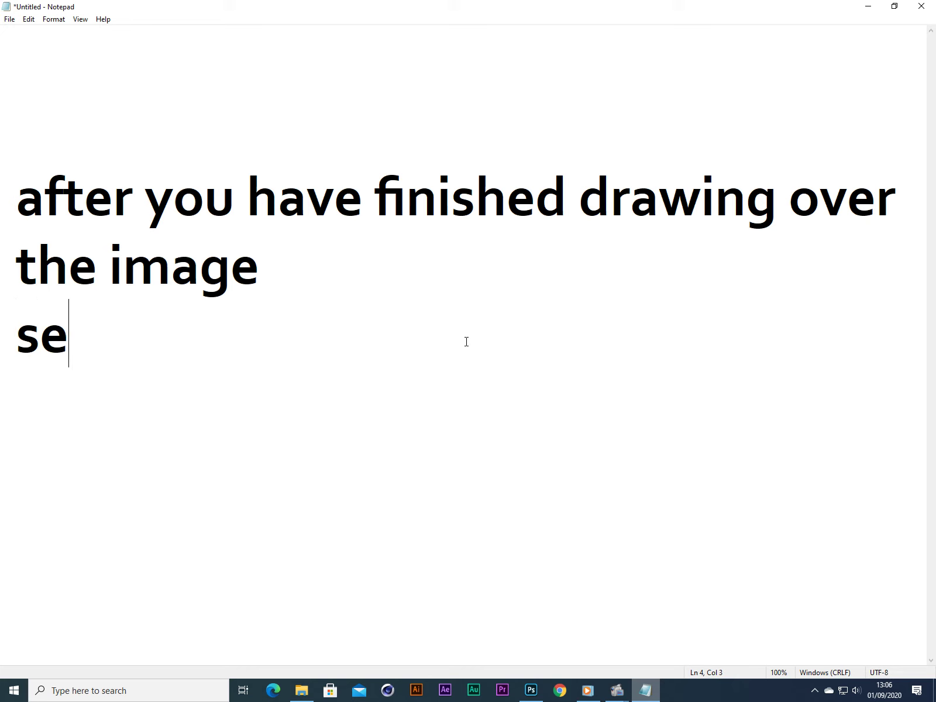
Add ".." after "image" and begin a new line with "make sure you select the"
{"action": "type", "text": ".."}
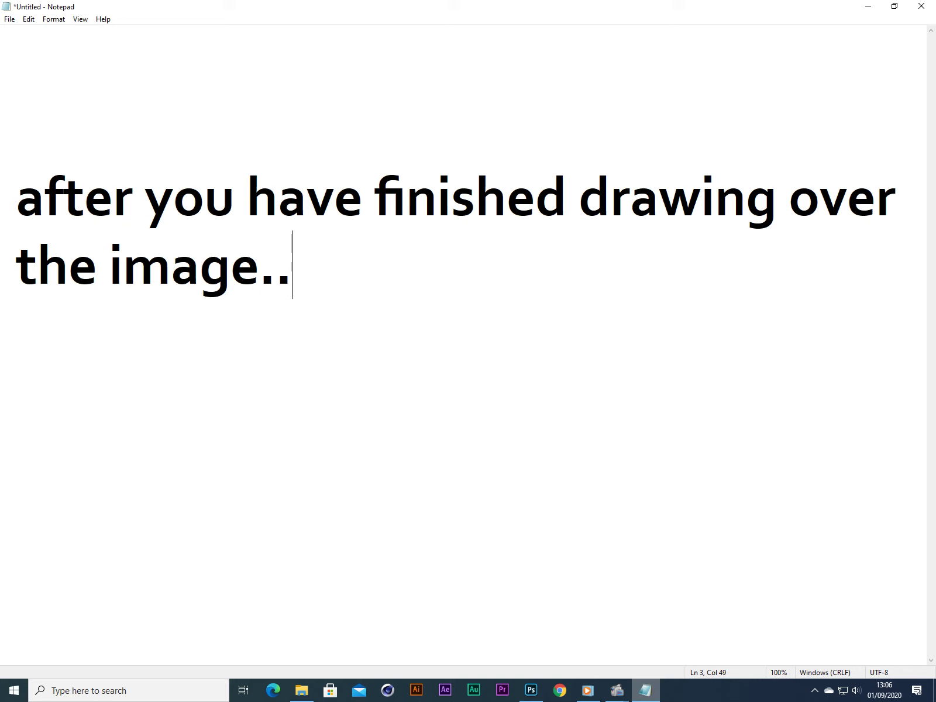
{"action": "key", "text": "Return"}
{"action": "type", "text": "make su"}
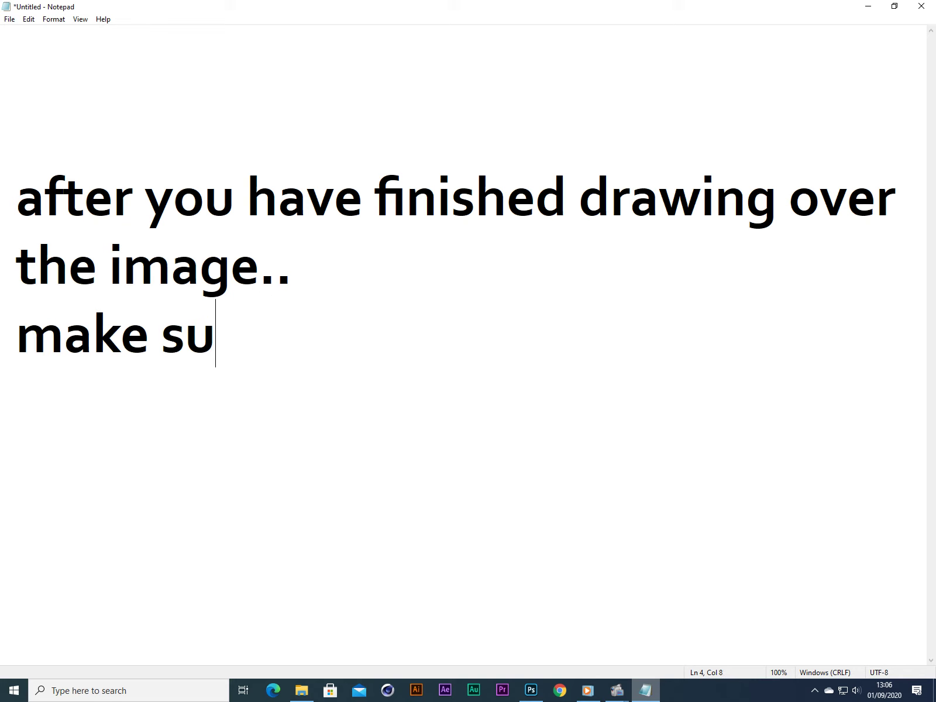
{"action": "type", "text": "re you select the"}
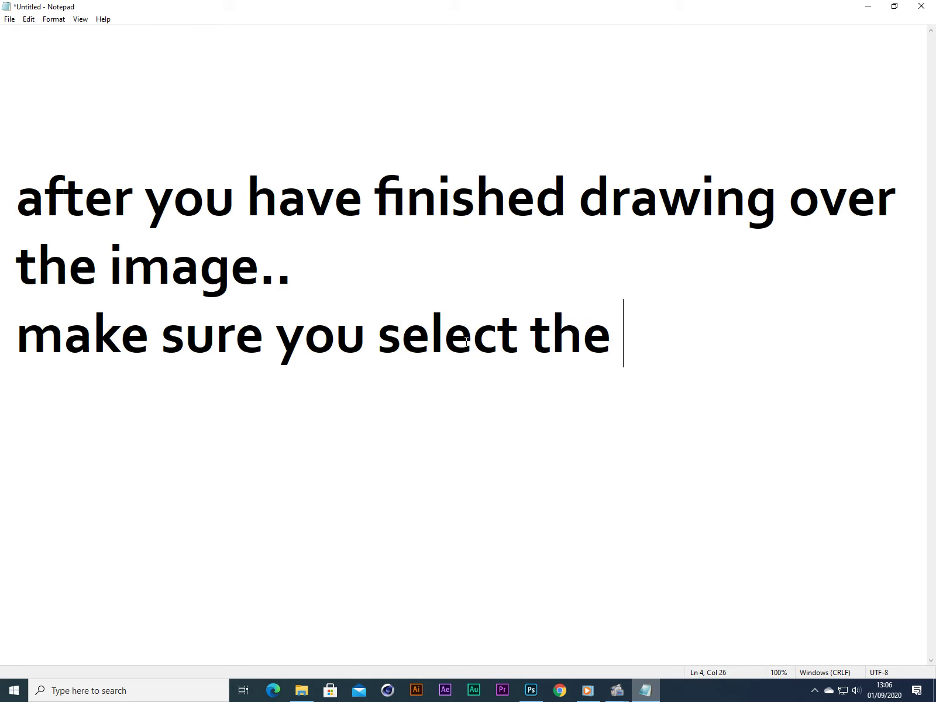
Reword the second sentence as "make sure that the image is selected"
{"action": "key", "text": "BackSpace"}
{"action": "key", "text": "BackSpace"}
{"action": "key", "text": "BackSpace"}
{"action": "key", "text": "BackSpace"}
{"action": "key", "text": "BackSpace"}
{"action": "key", "text": "BackSpace"}
{"action": "key", "text": "BackSpace"}
{"action": "key", "text": "BackSpace"}
{"action": "key", "text": "BackSpace"}
{"action": "key", "text": "BackSpace"}
{"action": "key", "text": "BackSpace"}
{"action": "key", "text": "BackSpace"}
{"action": "key", "text": "BackSpace"}
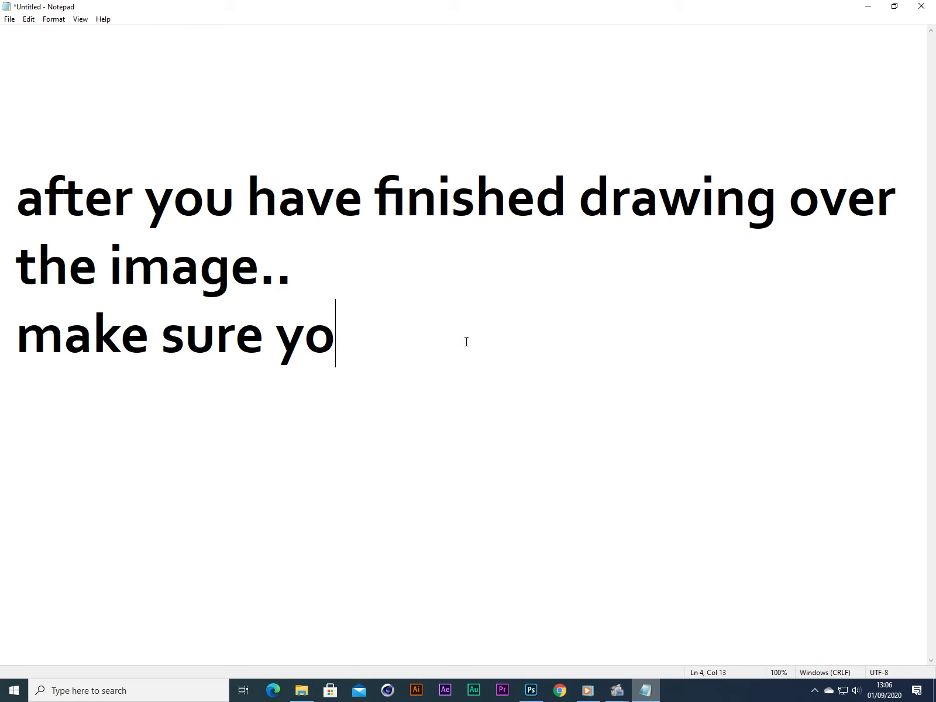
{"action": "key", "text": "BackSpace"}
{"action": "key", "text": "BackSpace"}
{"action": "type", "text": "y"}
{"action": "key", "text": "BackSpace"}
{"action": "type", "text": "taht"}
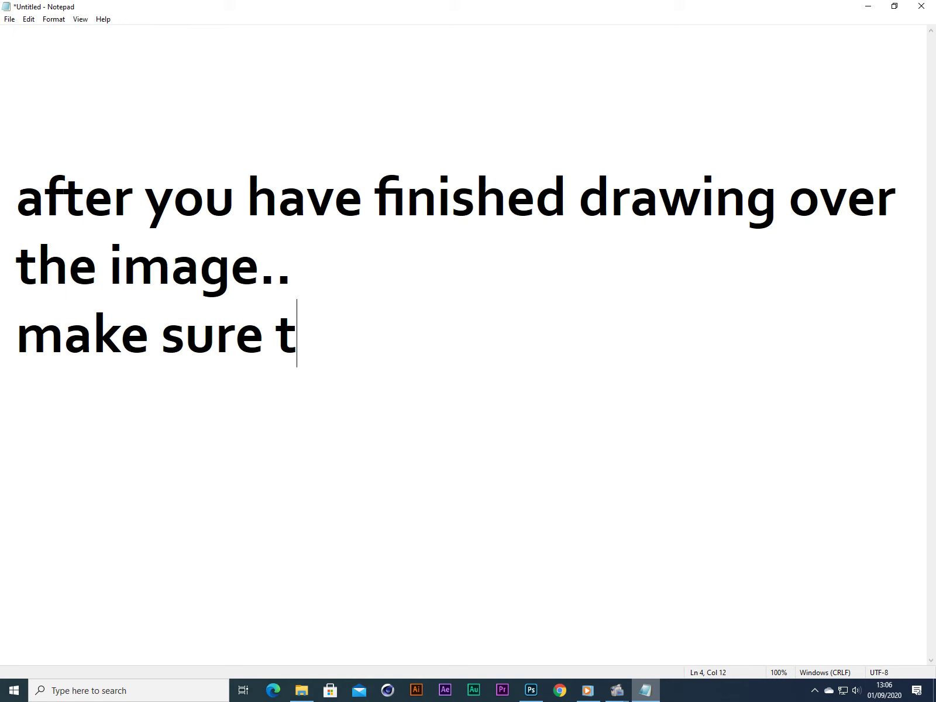
{"action": "key", "text": "BackSpace"}
{"action": "key", "text": "BackSpace"}
{"action": "key", "text": "BackSpace"}
{"action": "type", "text": "hat "}
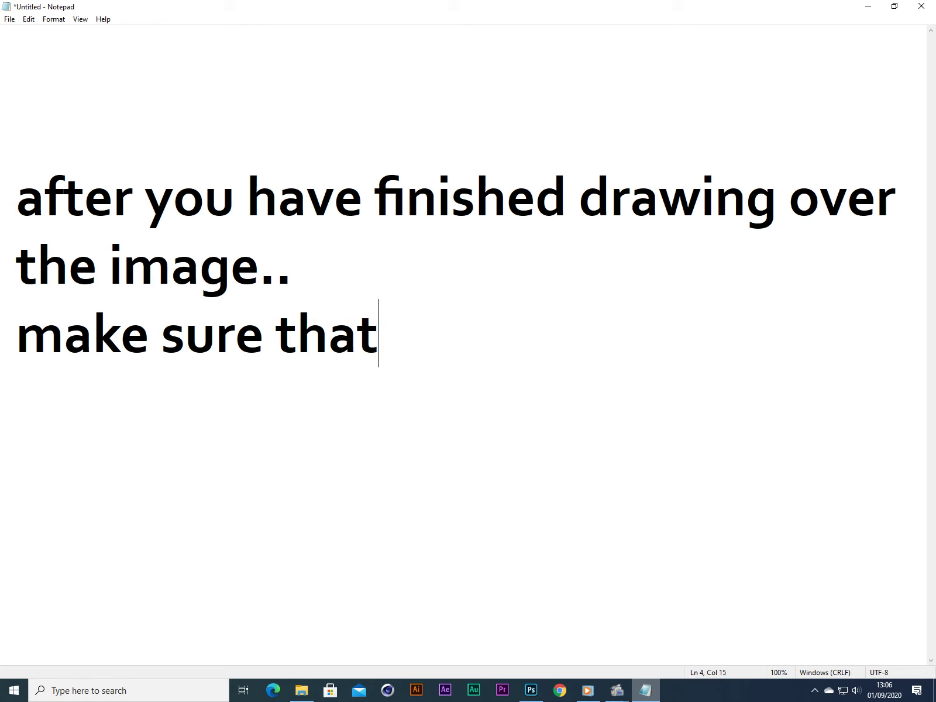
{"action": "type", "text": "the image "}
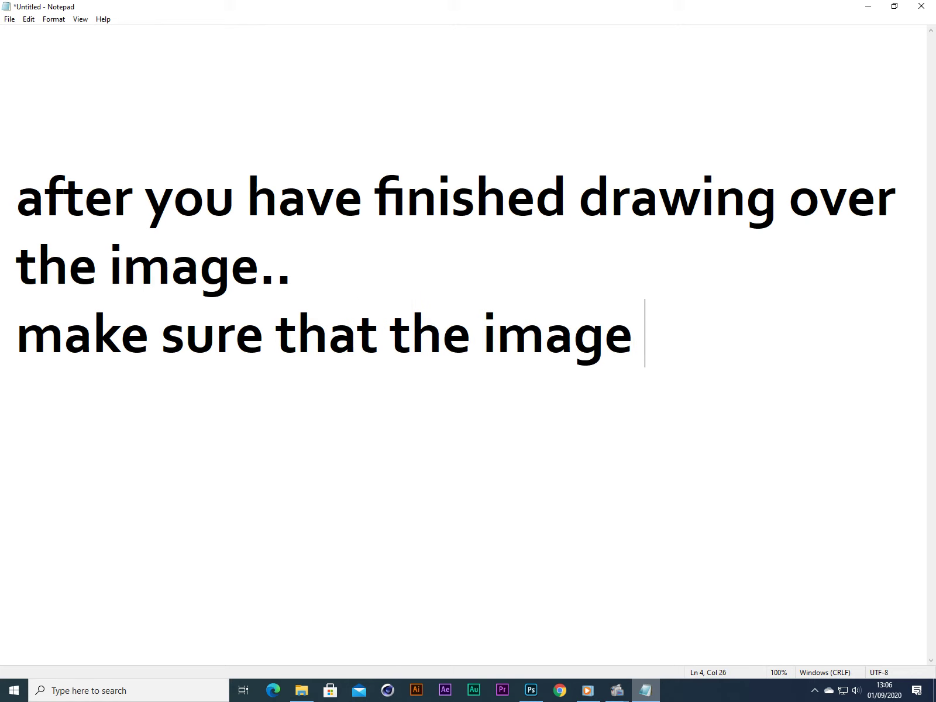
{"action": "type", "text": "is selected"}
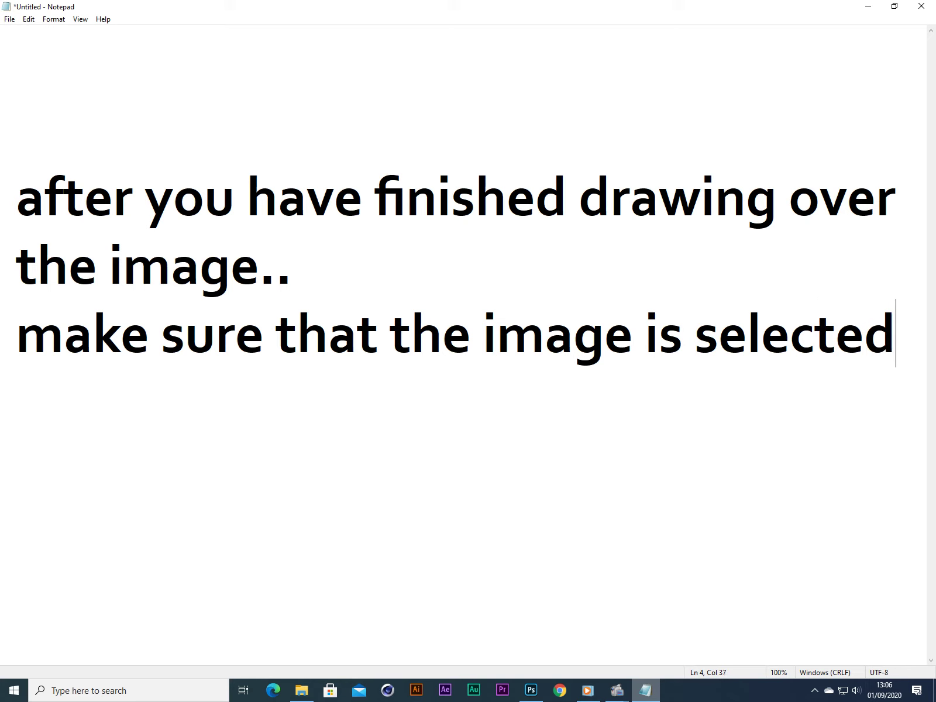
Switch to Photoshop to check that the photo layer is selected, and return to the Notepad note
{"action": "left_click", "coordinate": [531, 689]}
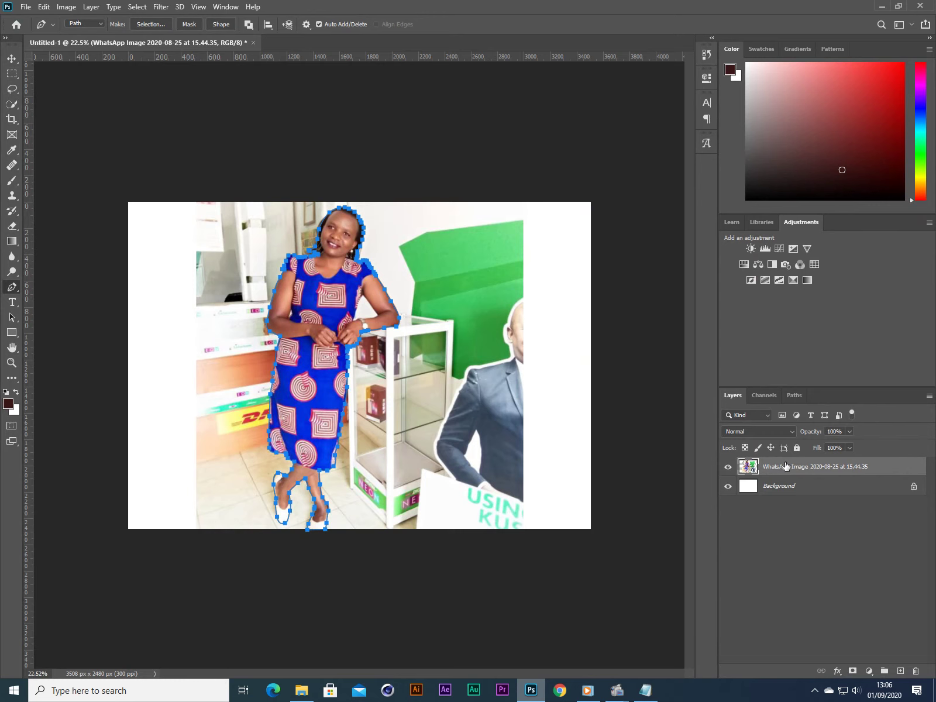
{"action": "left_click", "coordinate": [654, 688]}
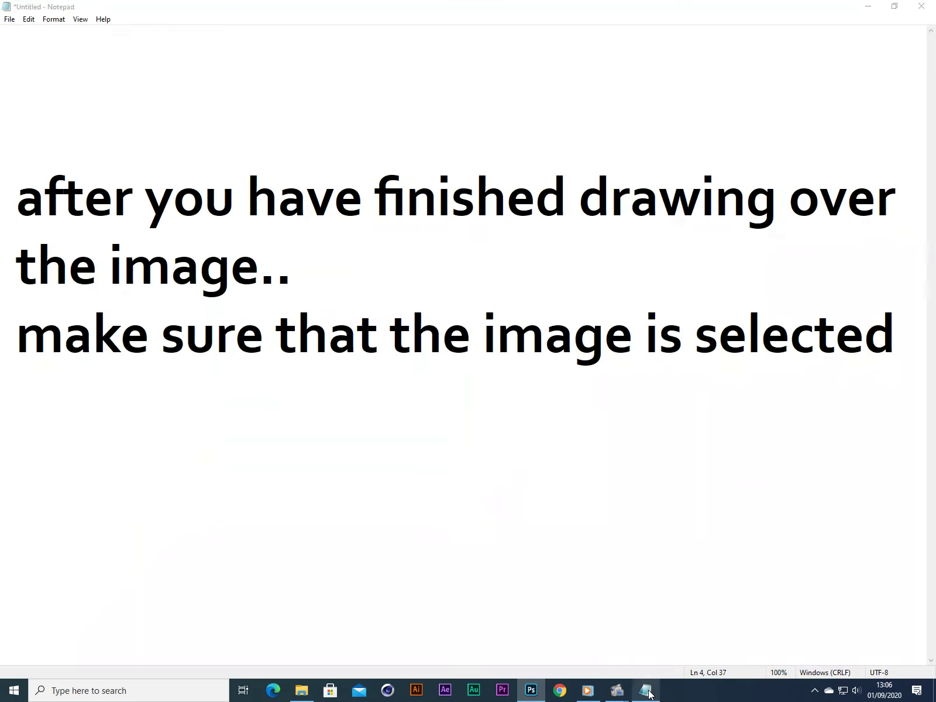
Start a new line in the note with the word "then" below the sentence about the selected image
{"action": "key", "text": "Return"}
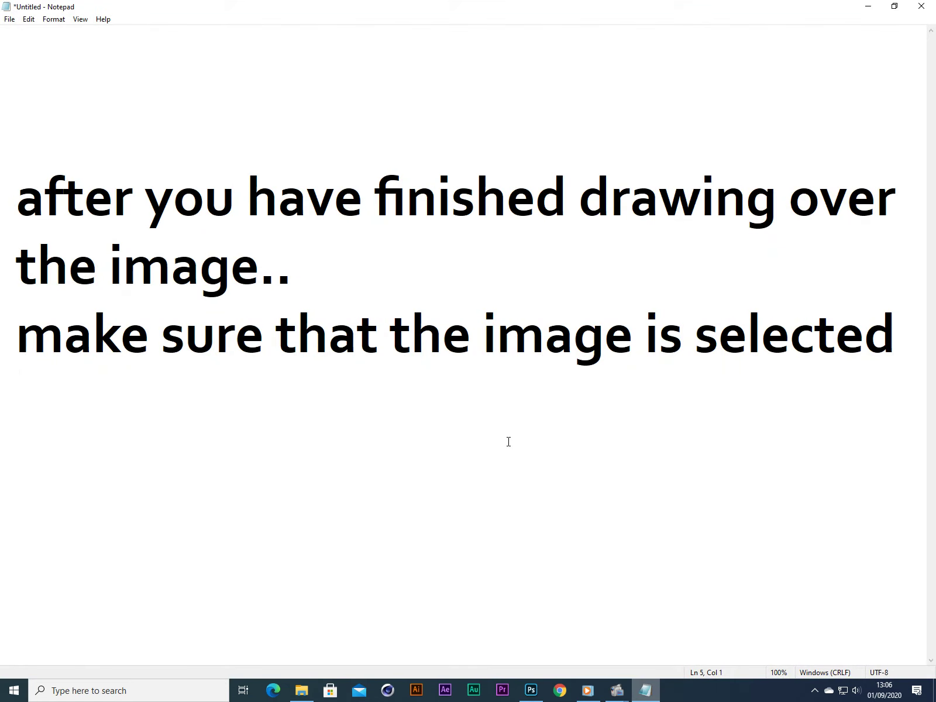
{"action": "type", "text": "then "}
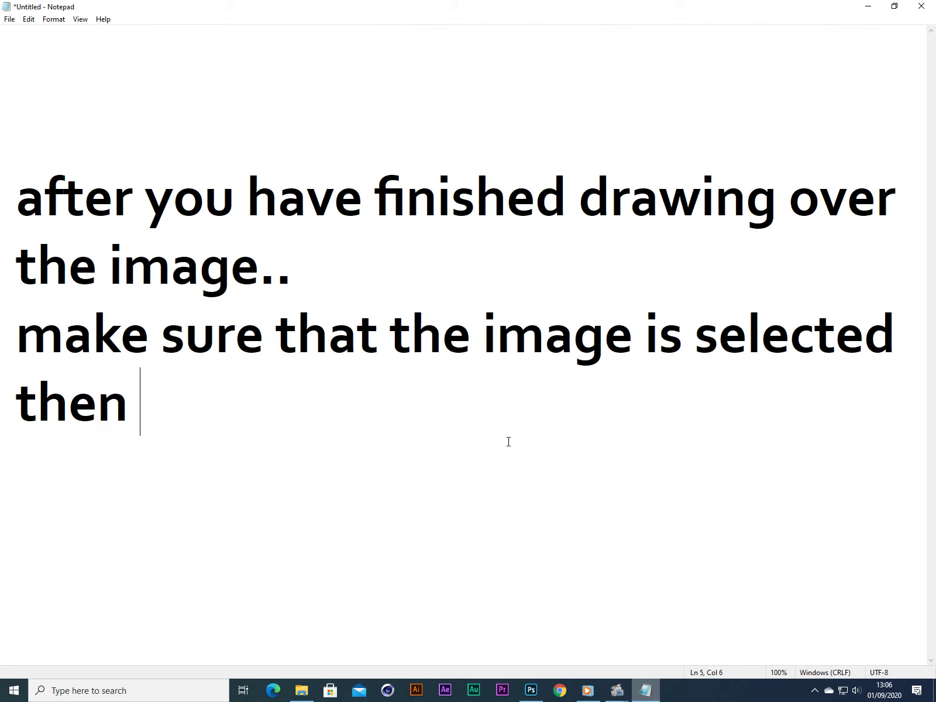
{"action": "type", "text": "click"}
{"action": "key", "text": "BackSpace"}
{"action": "key", "text": "BackSpace"}
{"action": "key", "text": "BackSpace"}
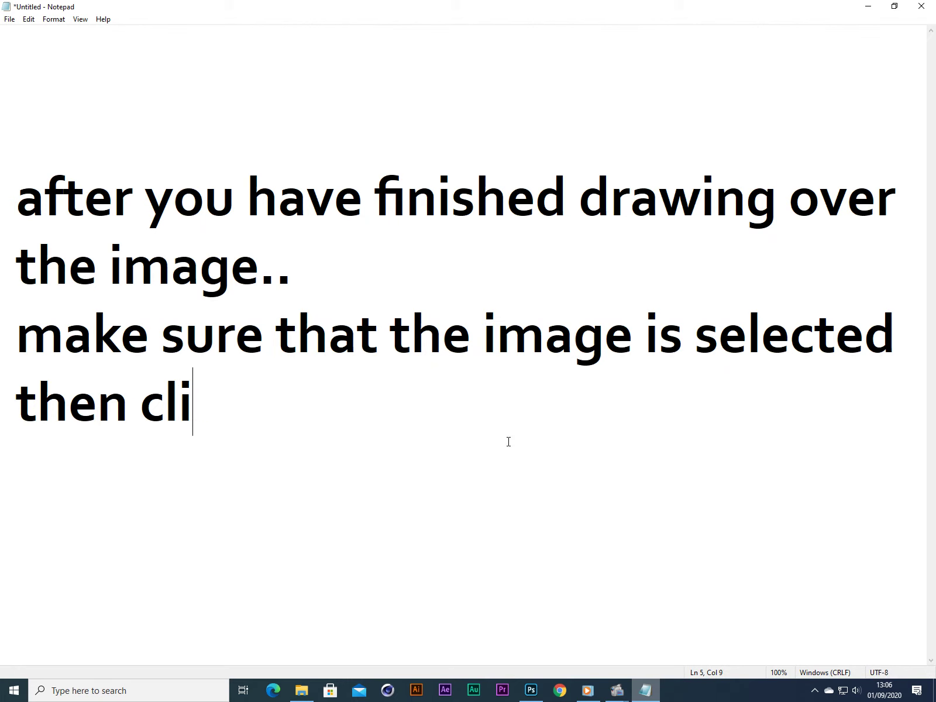
{"action": "key", "text": "BackSpace"}
{"action": "key", "text": "BackSpace"}
{"action": "key", "text": "BackSpace"}
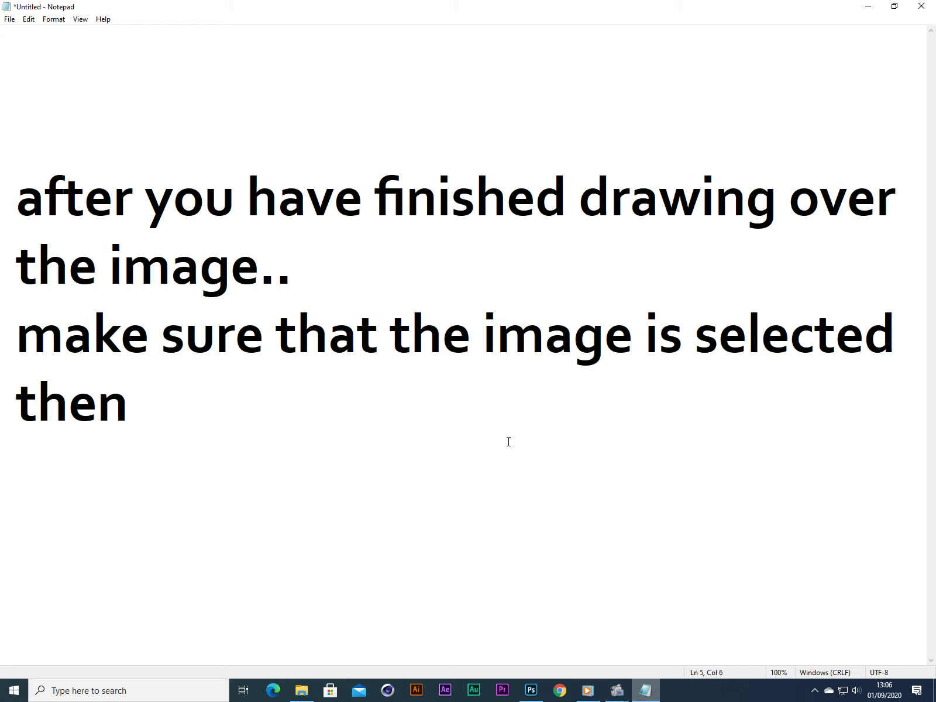
Continue the new line with "hold ctrl" after "then"
{"action": "type", "text": "hold ct"}
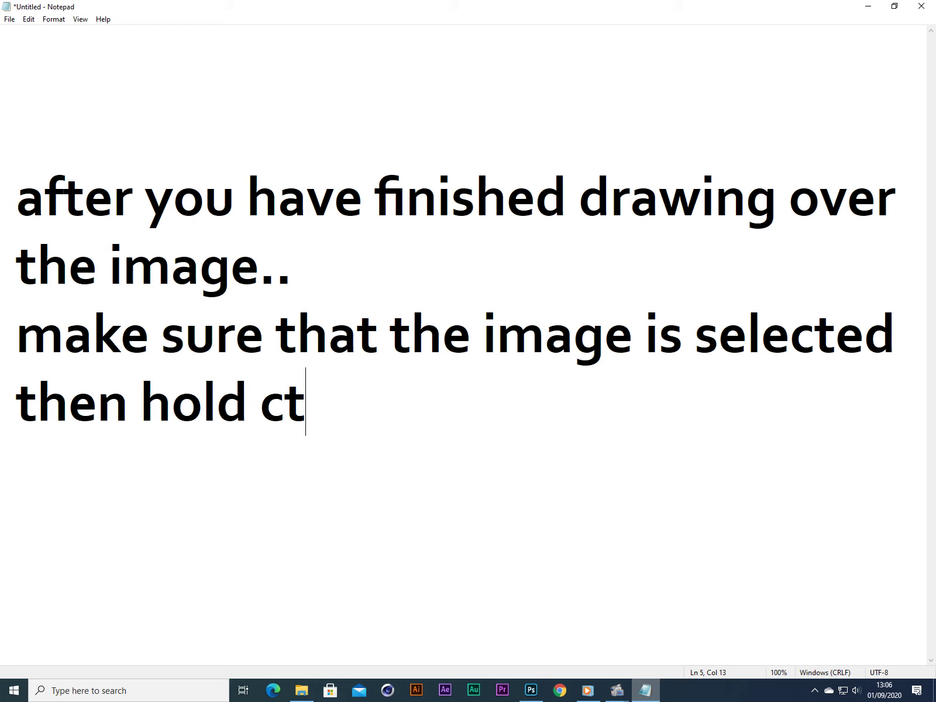
{"action": "key", "text": "BackSpace"}
{"action": "type", "text": "trl bu"}
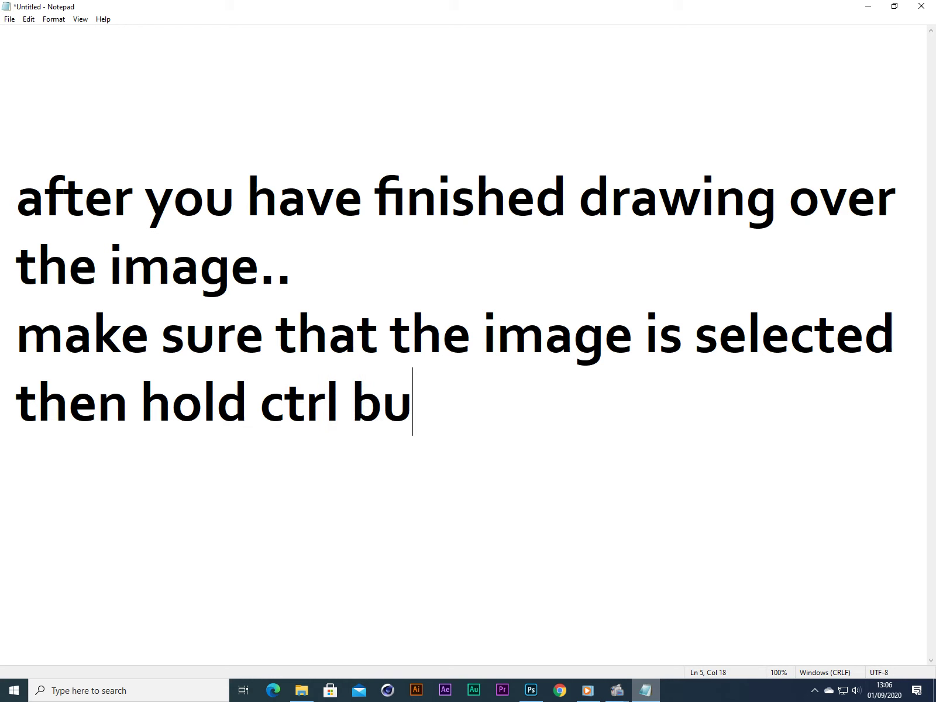
{"action": "type", "text": "tton on"}
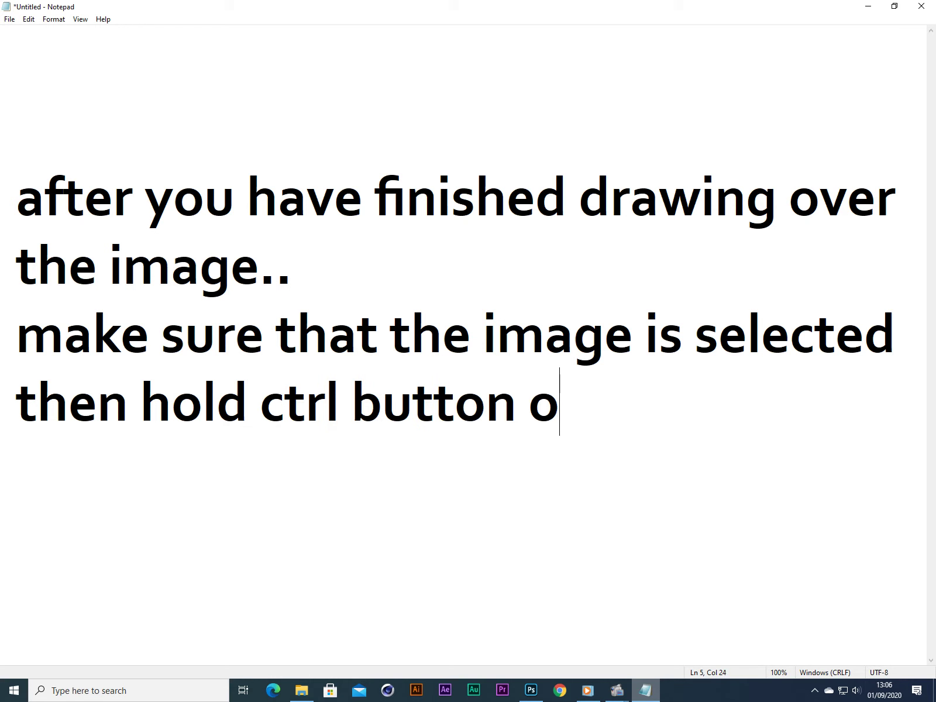
{"action": "key", "text": "BackSpace"}
{"action": "key", "text": "BackSpace"}
{"action": "key", "text": "BackSpace"}
{"action": "key", "text": "BackSpace"}
{"action": "key", "text": "BackSpace"}
{"action": "key", "text": "BackSpace"}
{"action": "key", "text": "BackSpace"}
{"action": "key", "text": "BackSpace"}
{"action": "key", "text": "BackSpace"}
{"action": "key", "text": "BackSpace"}
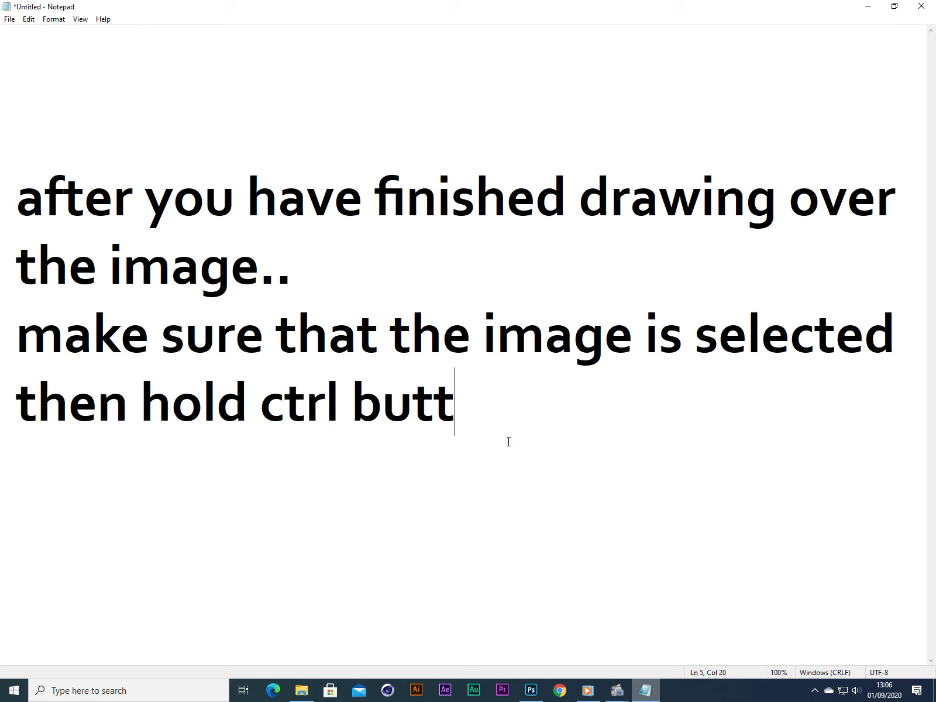
Complete the instruction with "+ enter buttons on your keyboard" after "ctrl"
{"action": "type", "text": "+ "}
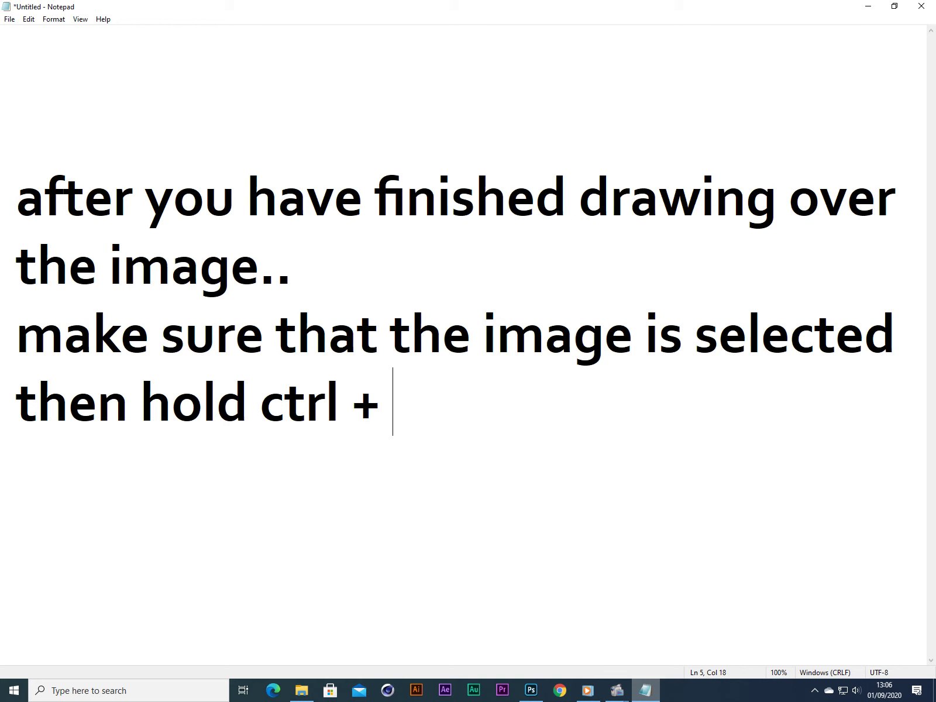
{"action": "type", "text": "enter"}
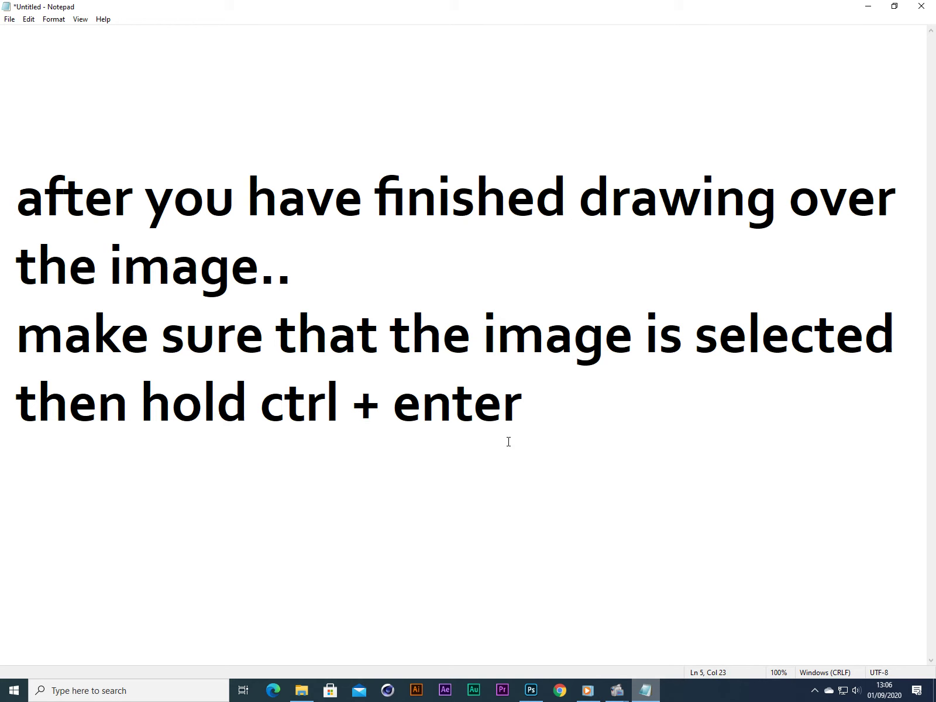
{"action": "type", "text": " bu"}
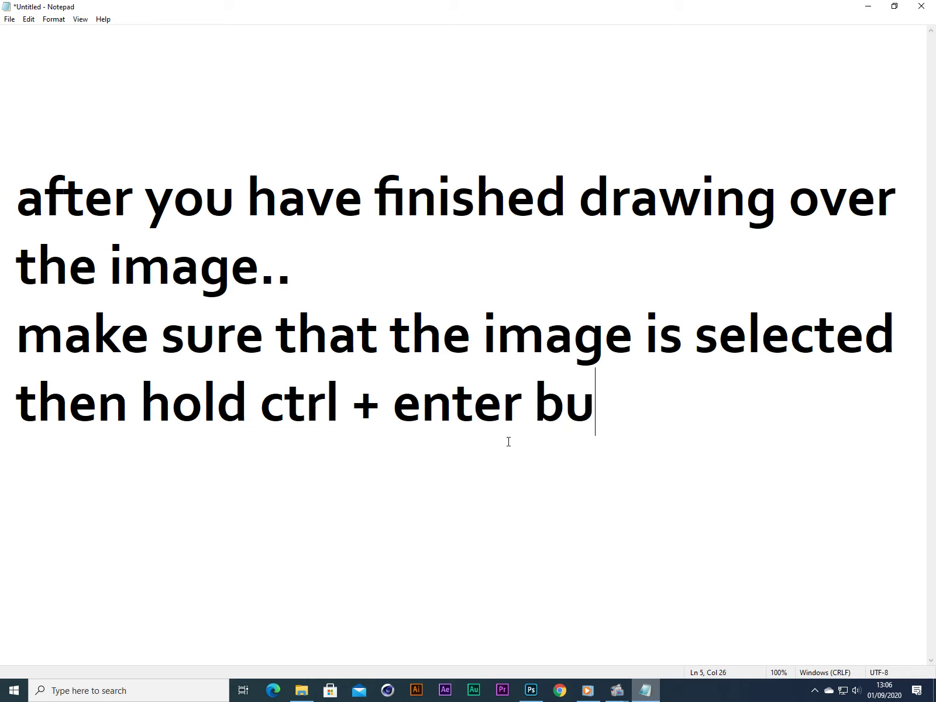
{"action": "type", "text": "ttons on you"}
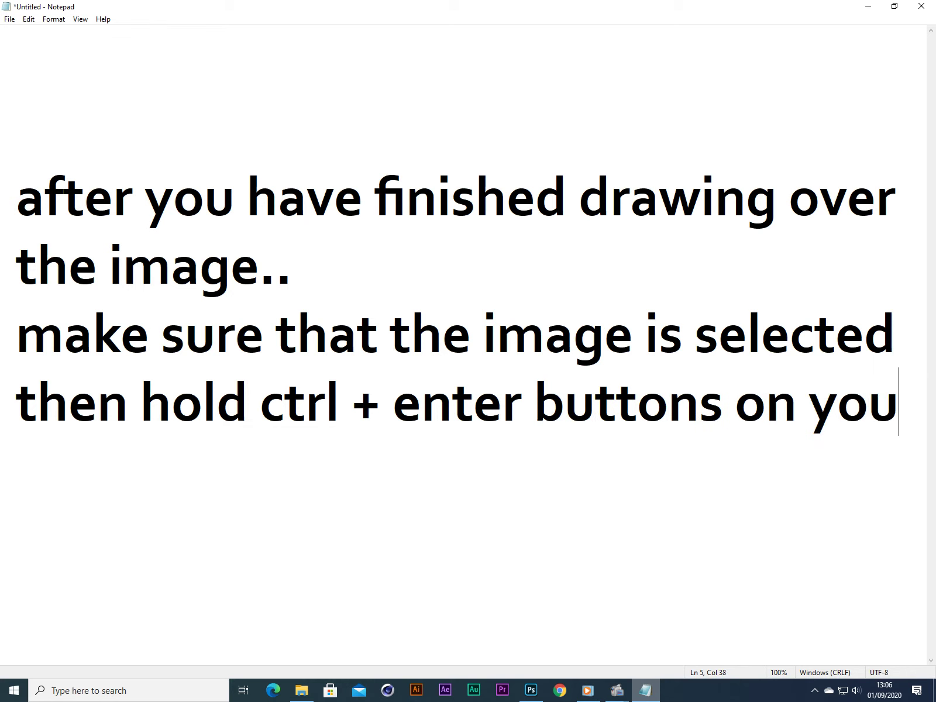
{"action": "type", "text": "r keybpo"}
{"action": "key", "text": "BackSpace"}
{"action": "key", "text": "BackSpace"}
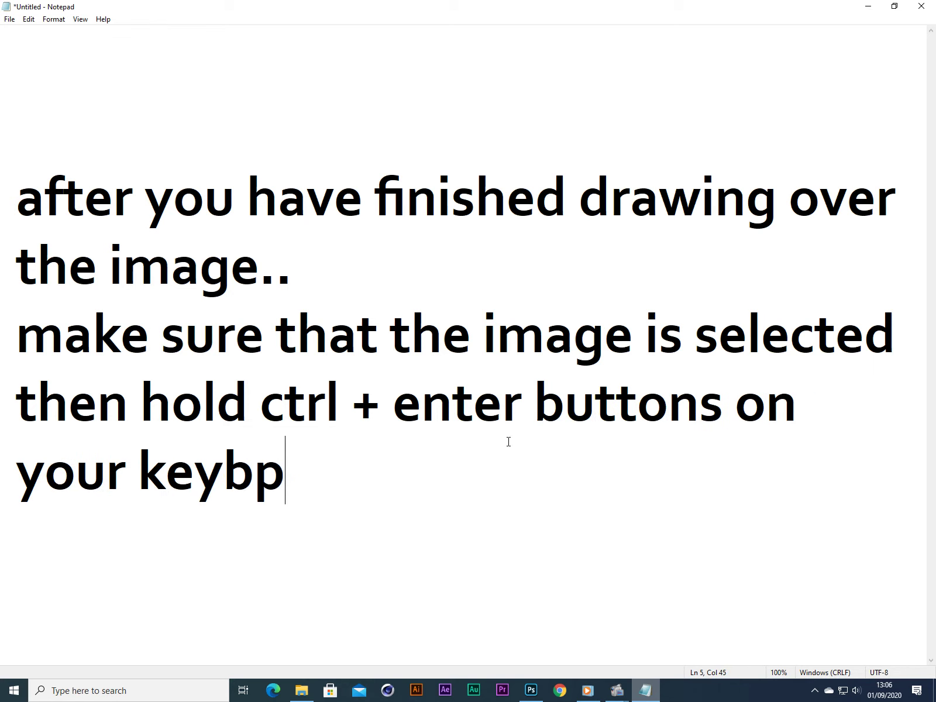
{"action": "type", "text": "oard"}
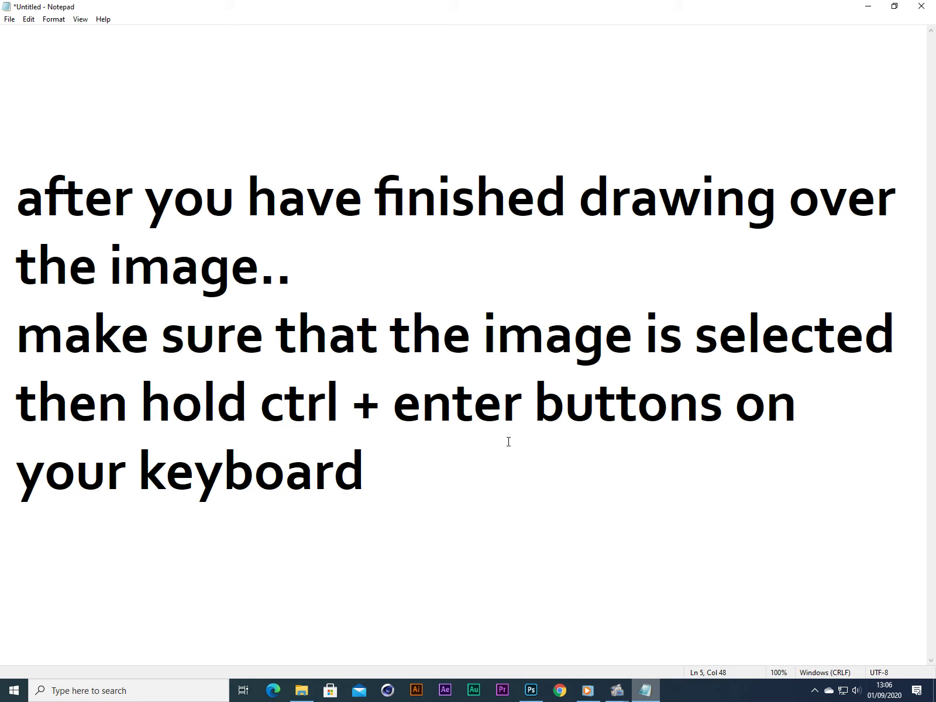
Replace "hold" with "press" in the last instruction and highlight it from "press" through "keyboard"
{"action": "left_click_drag", "start_coordinate": [258, 398], "coordinate": [448, 409]}
{"action": "left_click_drag", "start_coordinate": [249, 404], "coordinate": [151, 405]}
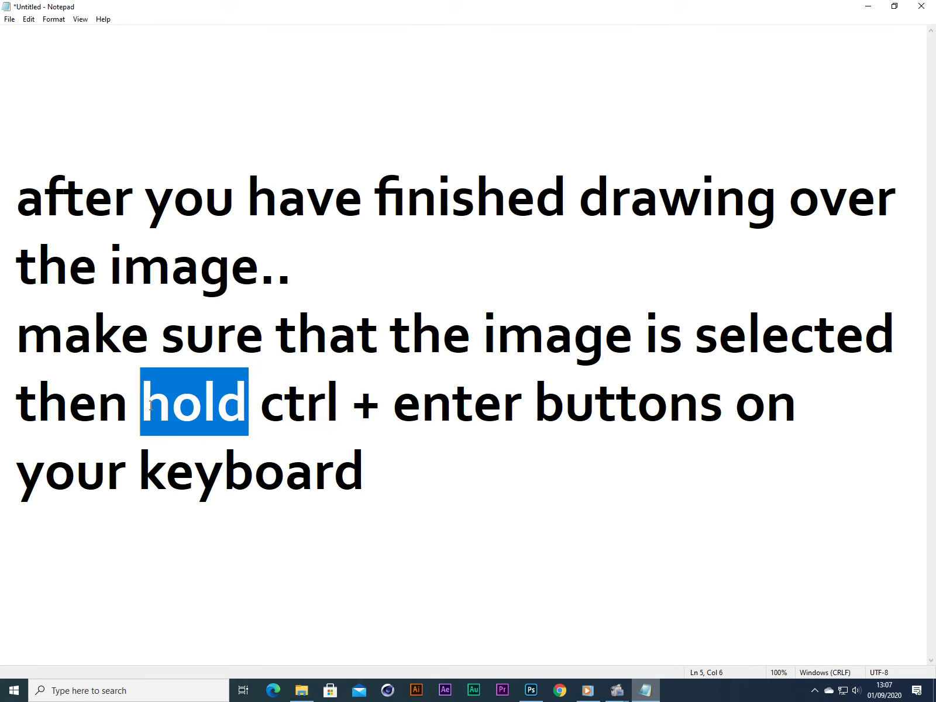
{"action": "type", "text": "press"}
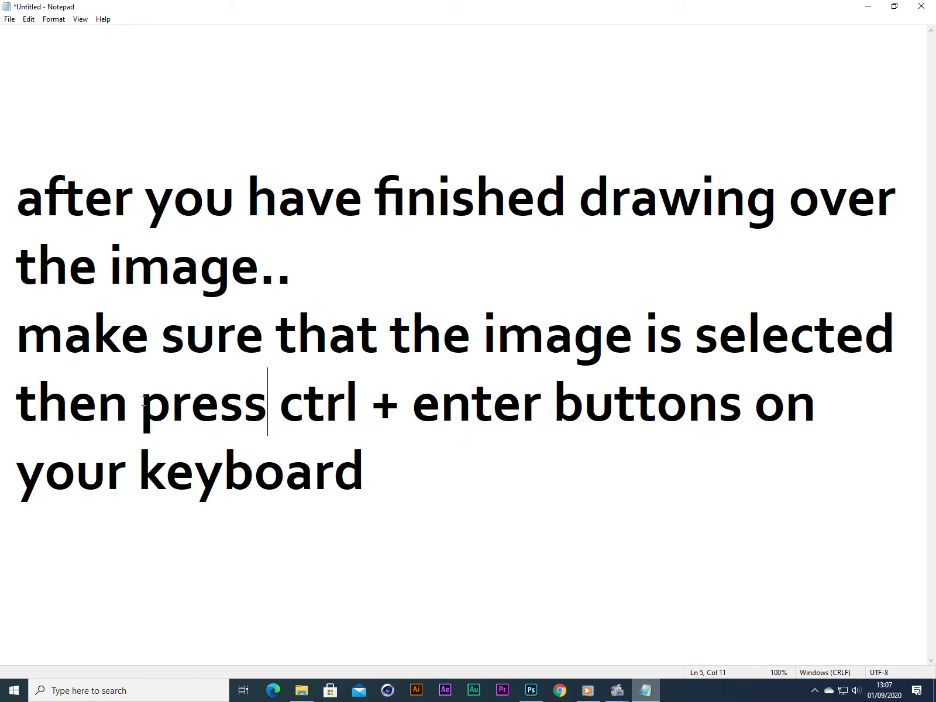
{"action": "left_click_drag", "start_coordinate": [142, 403], "coordinate": [829, 488]}
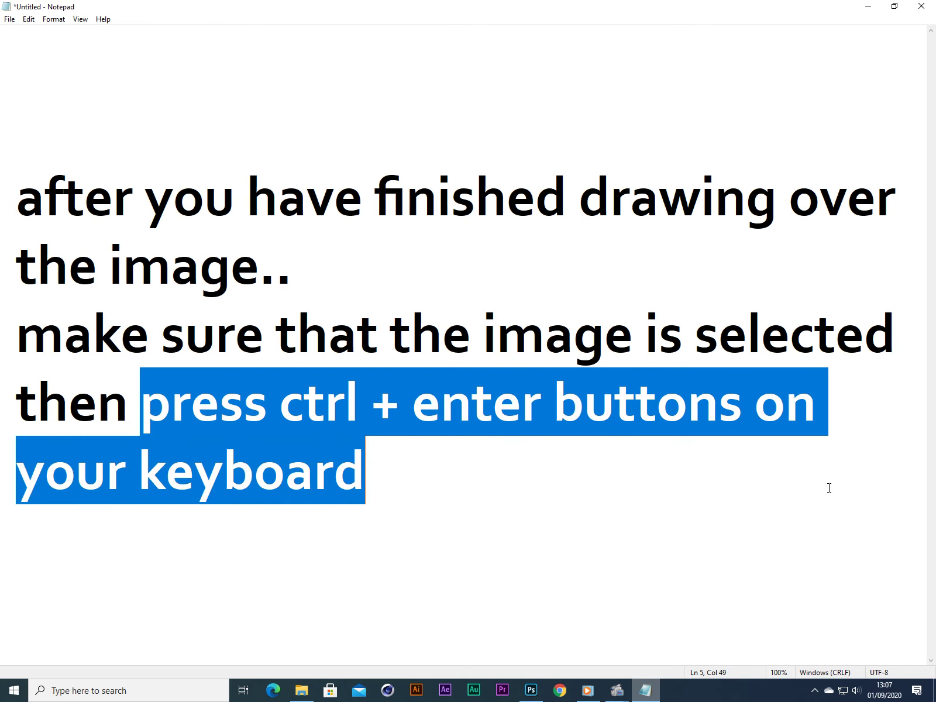
Switch to Photoshop and convert the pen path around the woman into a selection, inspecting its outline
{"action": "left_click", "coordinate": [539, 688]}
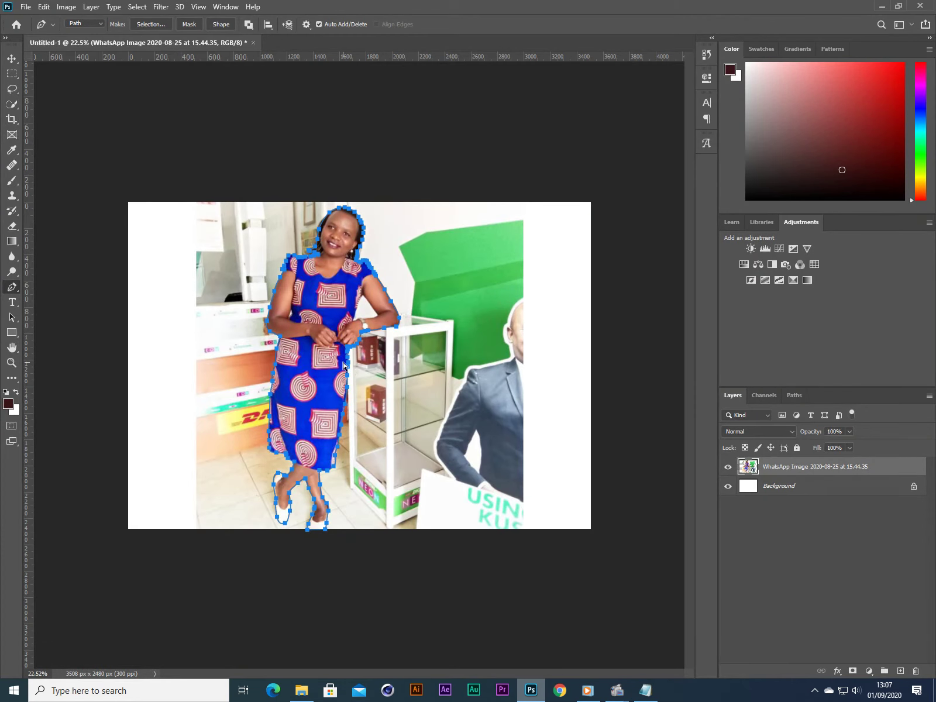
{"action": "key", "text": "ctrl+Return"}
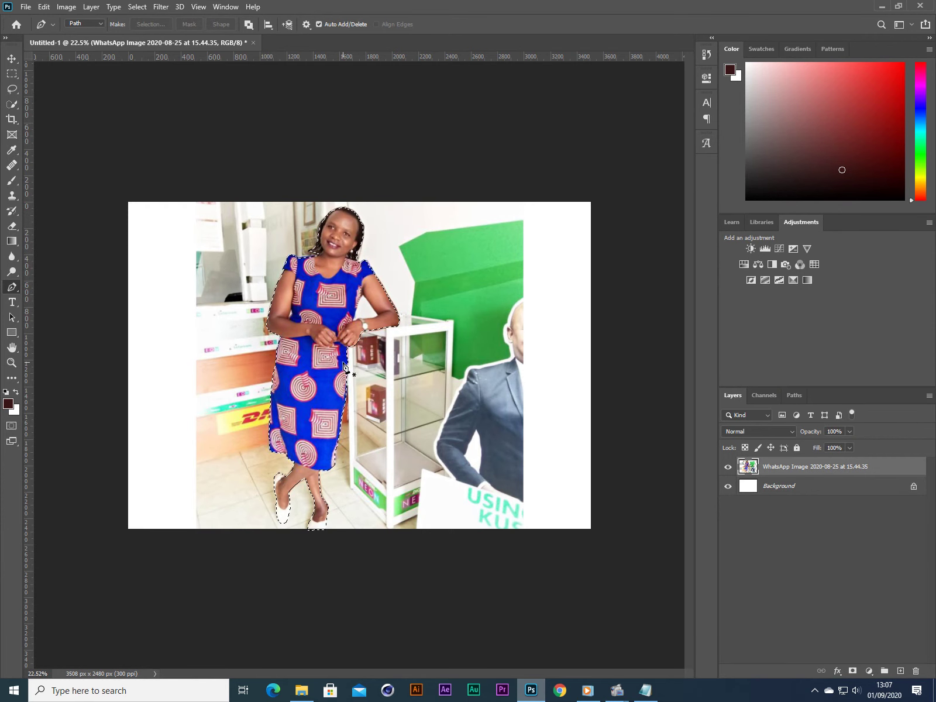
{"action": "scroll", "coordinate": [313, 296], "scroll_direction": "up", "scroll_amount": 5}
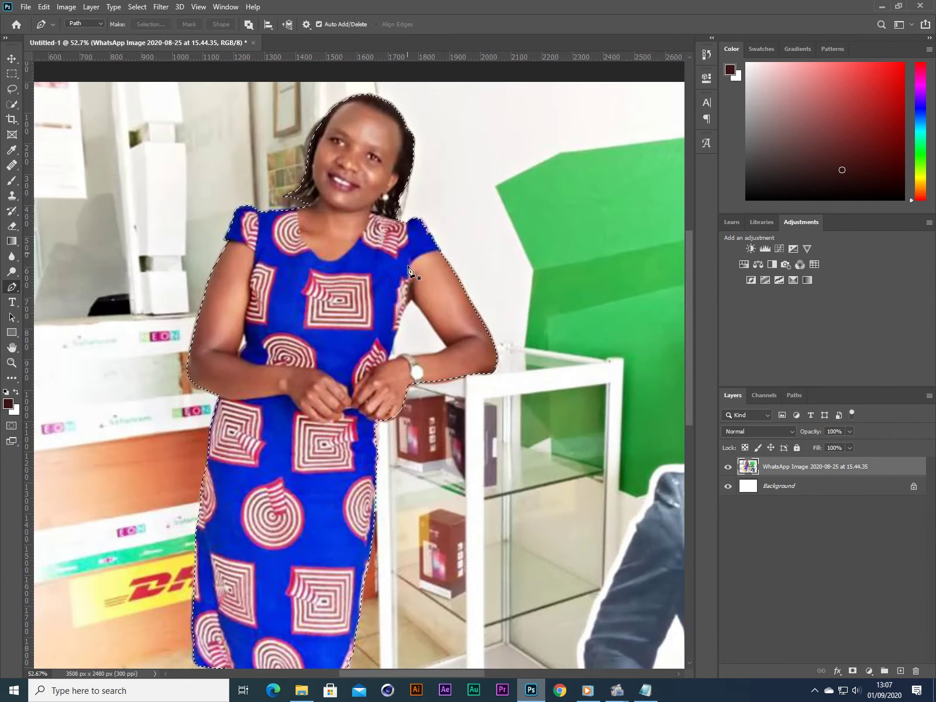
{"action": "scroll", "coordinate": [398, 411], "scroll_direction": "down", "scroll_amount": 3}
{"action": "scroll", "coordinate": [398, 411], "scroll_direction": "down", "scroll_amount": 2}
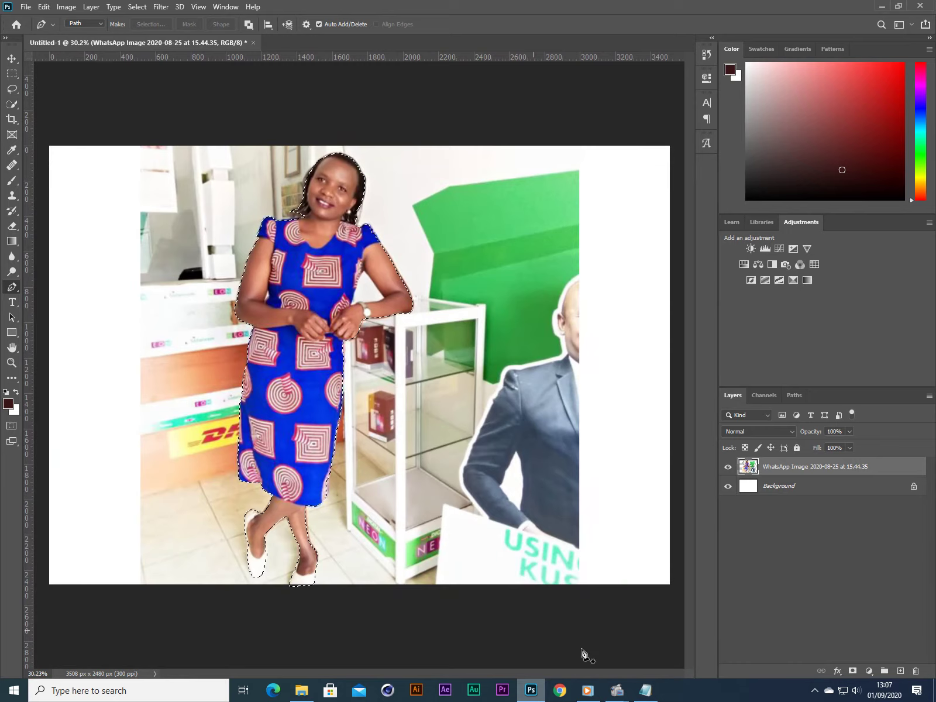
Switch to Notepad and replace the whole note with "it will change as the selection over the image"
{"action": "left_click", "coordinate": [645, 689]}
{"action": "key", "text": "ctrl+a"}
{"action": "key", "text": "BackSpace"}
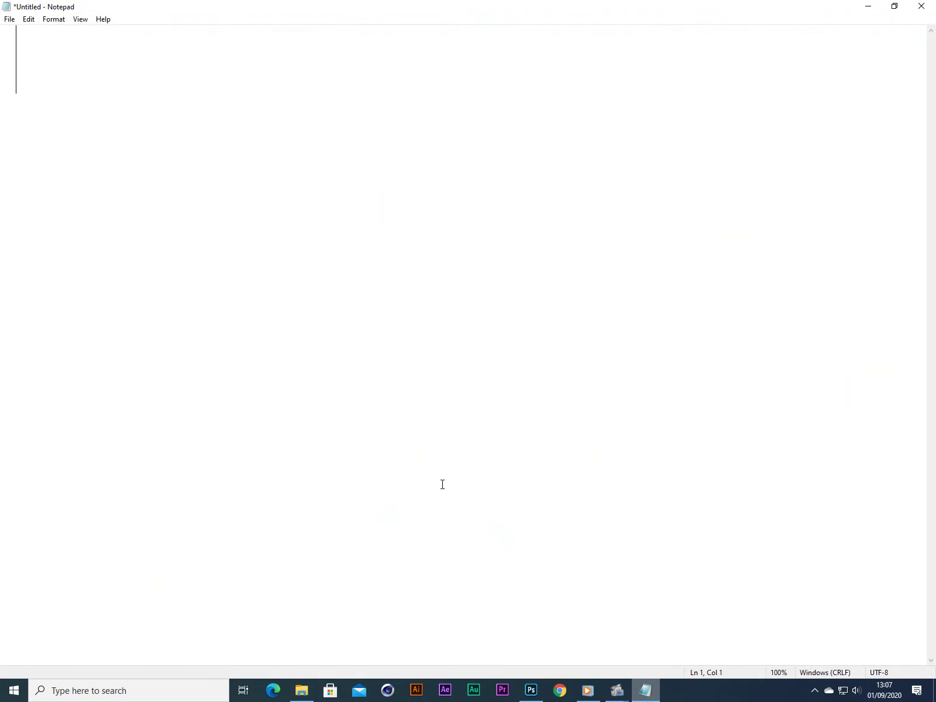
{"action": "type", "text": "it will ch"}
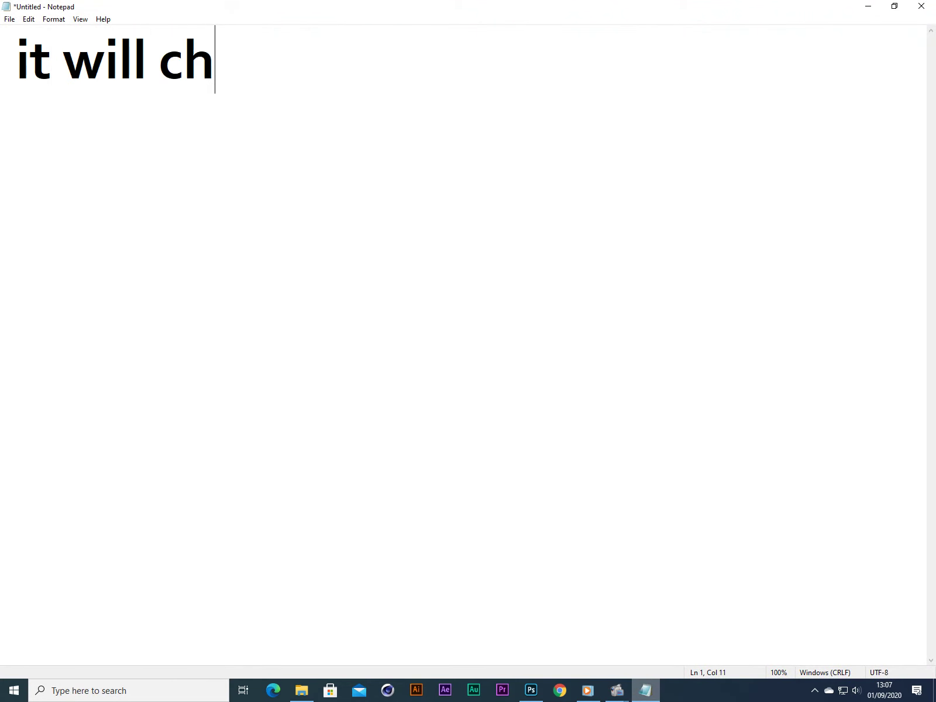
{"action": "type", "text": "ange as the "}
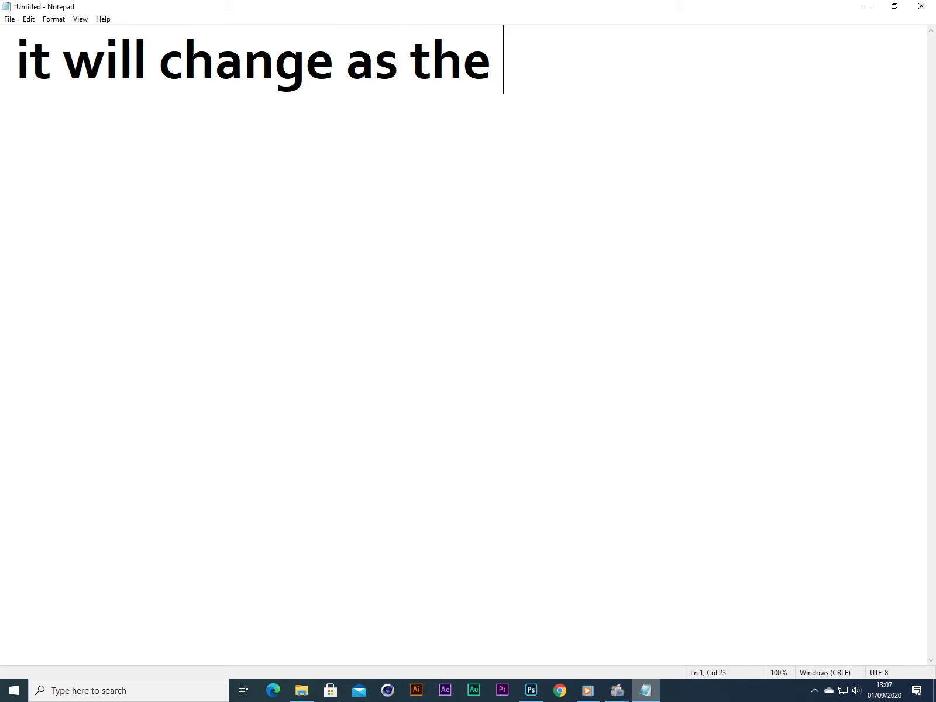
{"action": "type", "text": "selecti"}
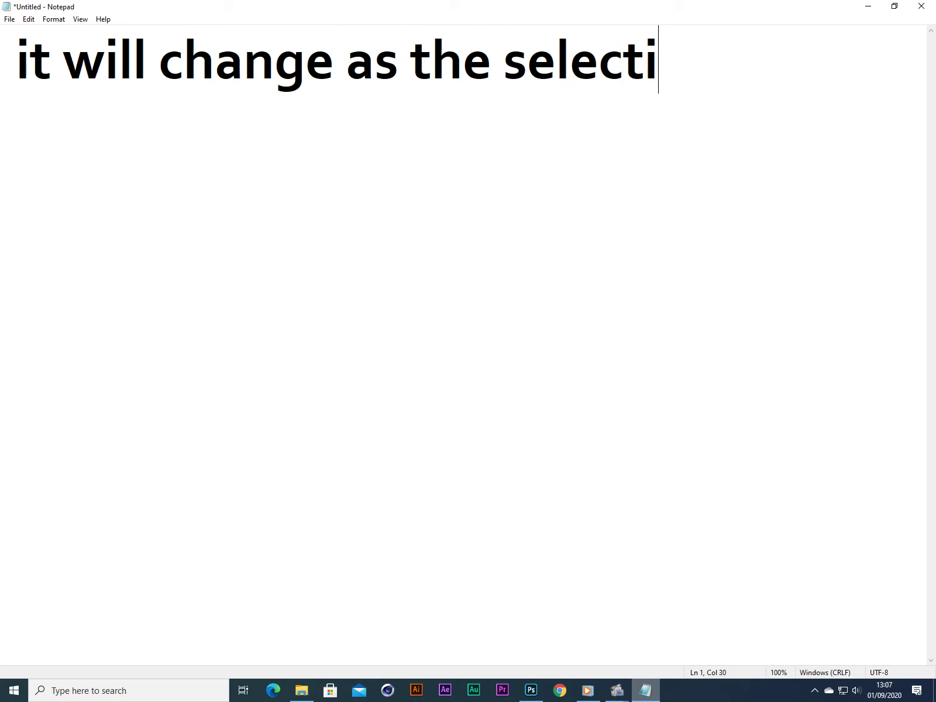
{"action": "type", "text": "on o"}
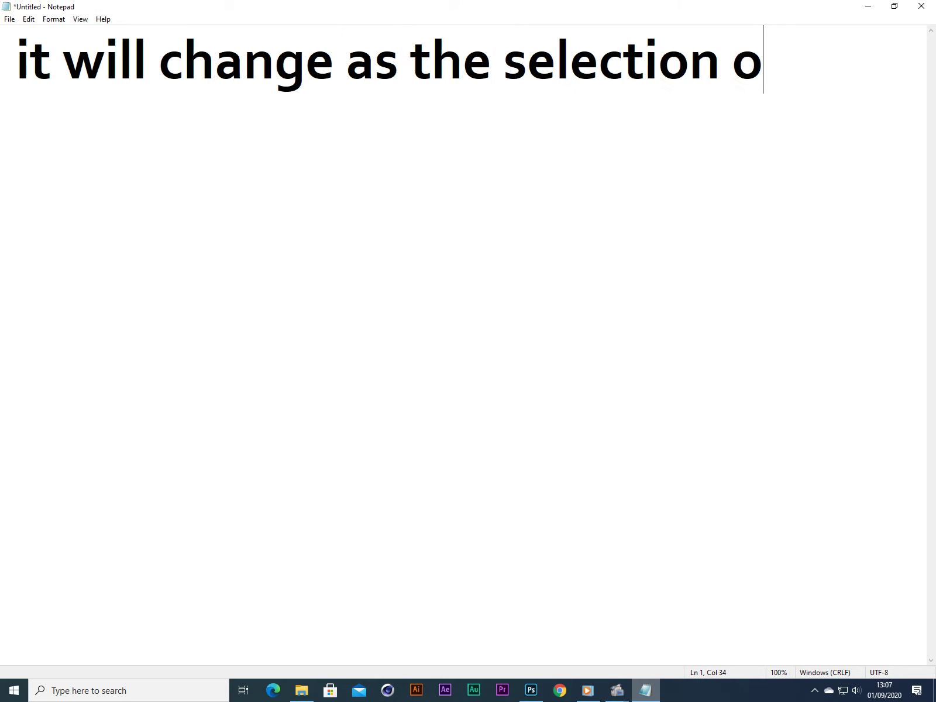
{"action": "type", "text": "ver the image "}
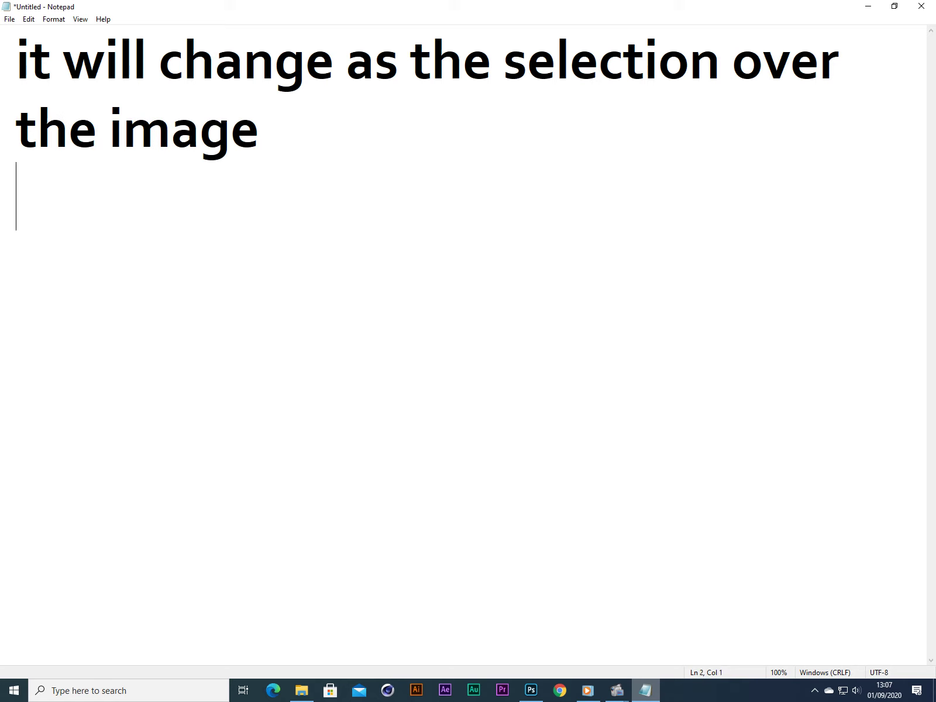
Add the instruction "then copy paste the selection" on the line below the first sentence
{"action": "type", "text": "then "}
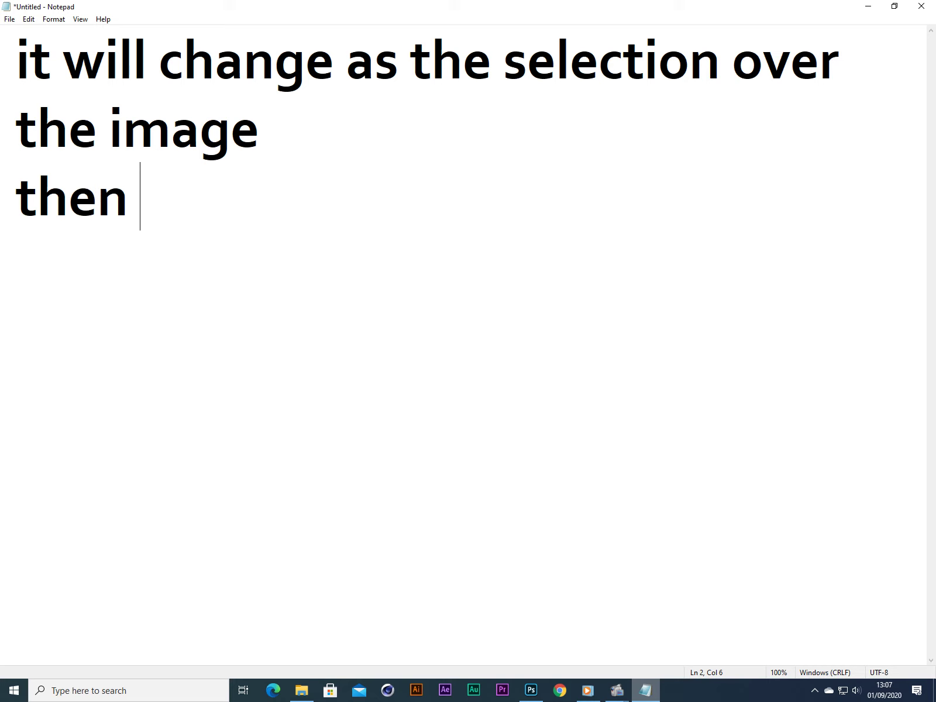
{"action": "type", "text": "copy"}
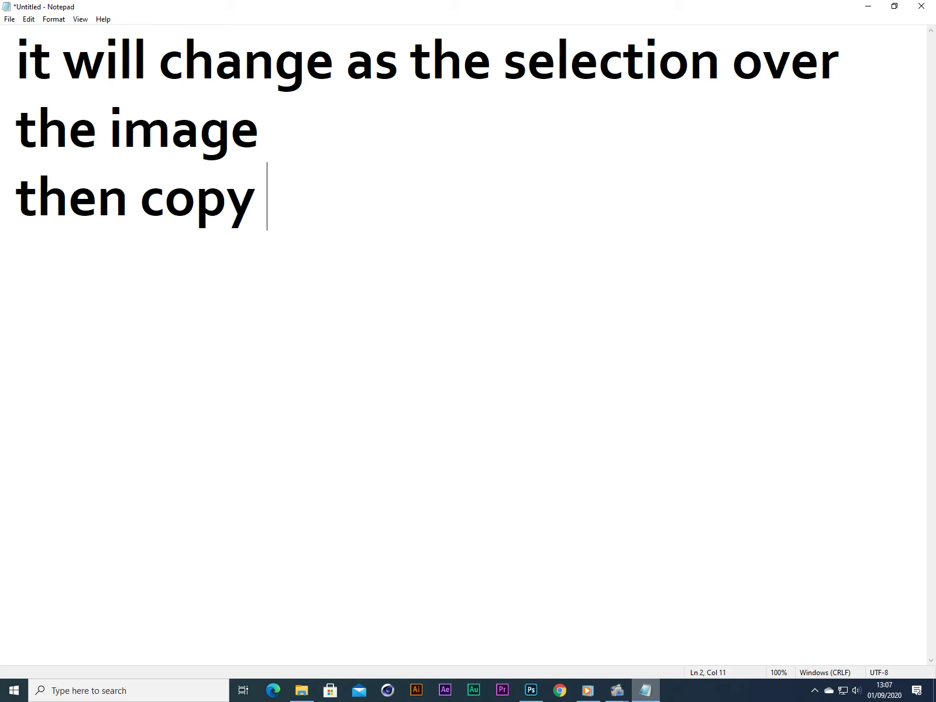
{"action": "type", "text": " paste the "}
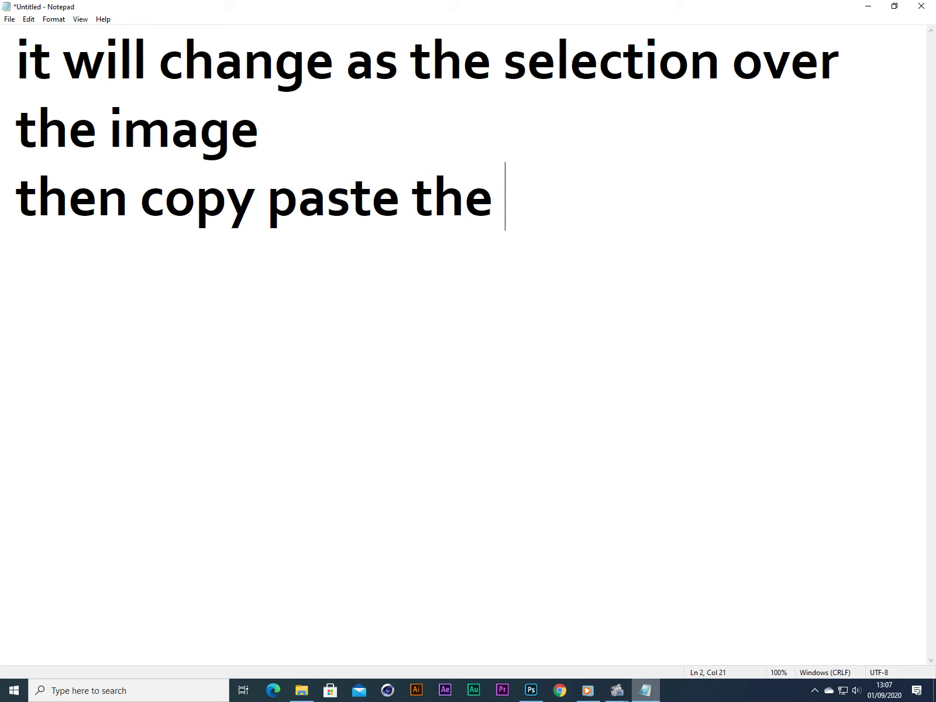
{"action": "type", "text": "se"}
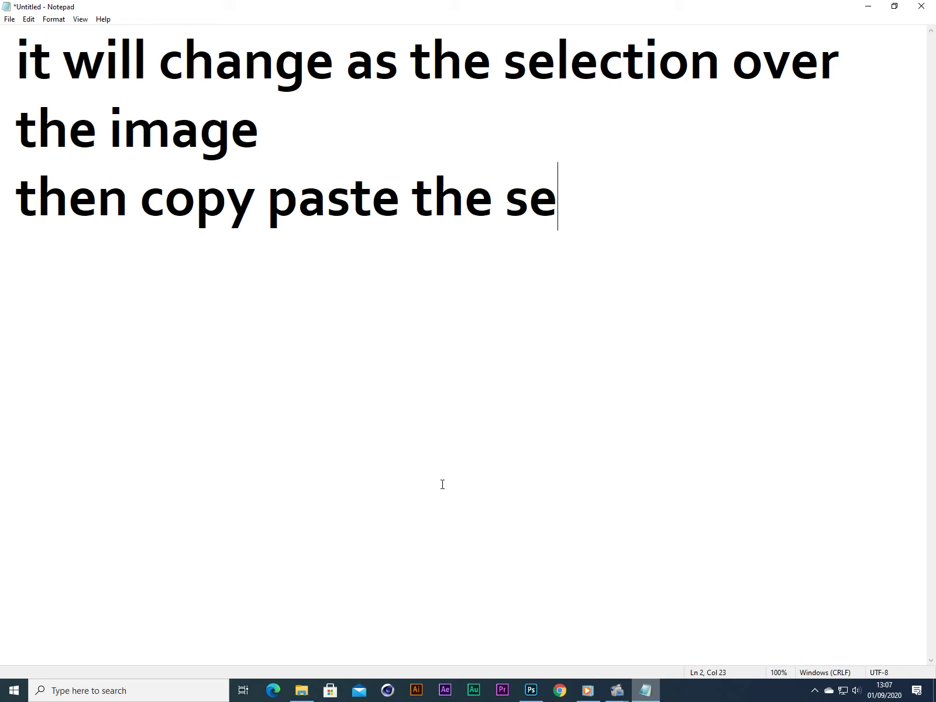
{"action": "type", "text": "le"}
{"action": "key", "text": "BackSpace"}
{"action": "type", "text": "lectiu"}
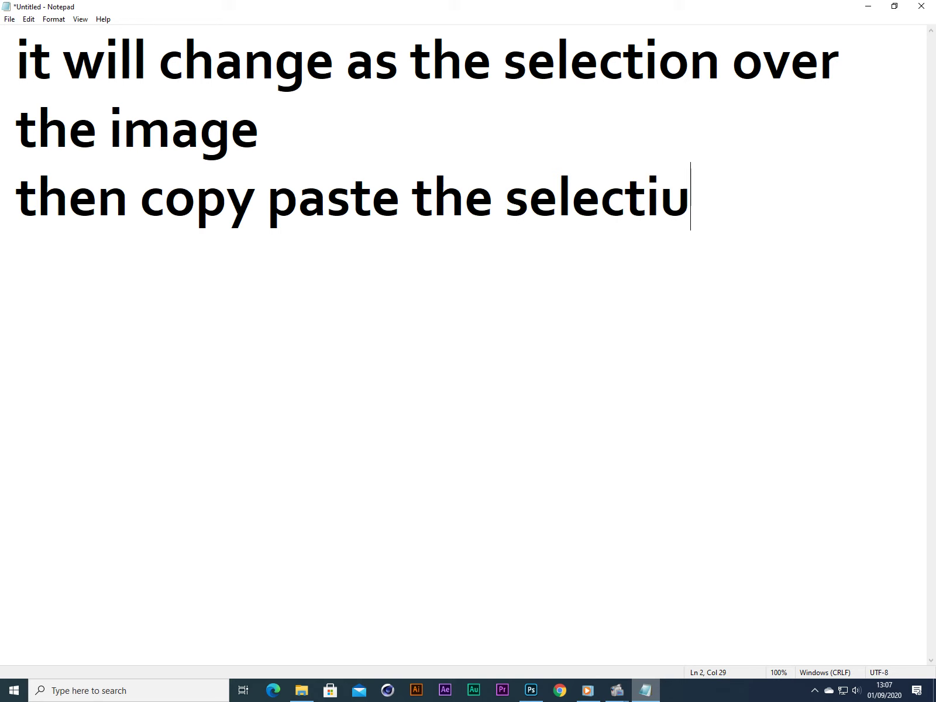
{"action": "type", "text": "on"}
{"action": "key", "text": "BackSpace"}
{"action": "key", "text": "BackSpace"}
{"action": "key", "text": "BackSpace"}
{"action": "type", "text": "on"}
Add the line "use ctrl + C then Ctrl + V" below the copy-paste instruction
{"action": "key", "text": "Return"}
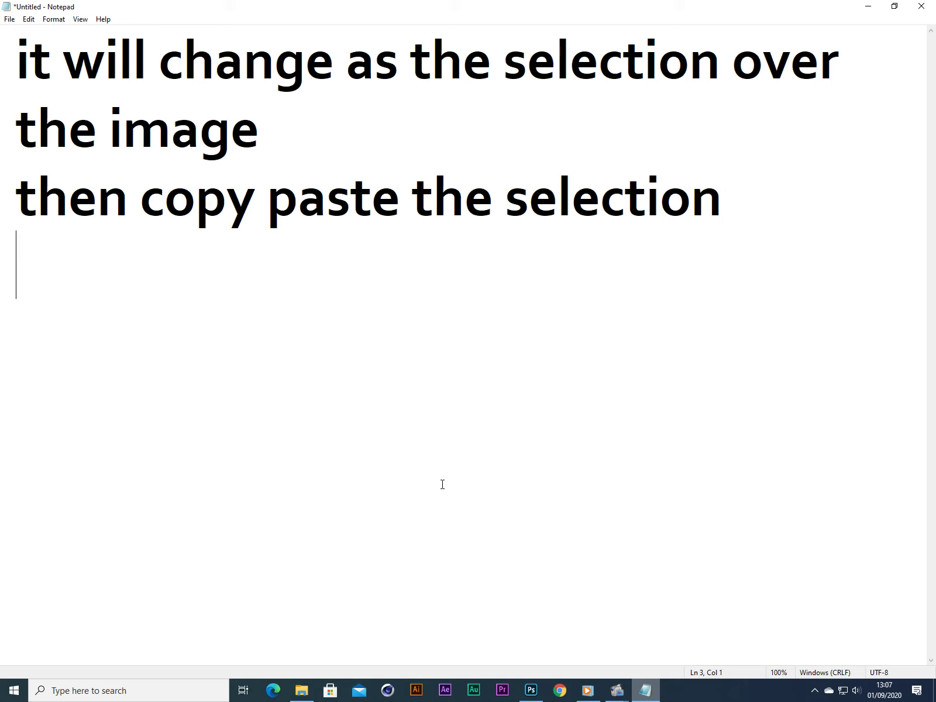
{"action": "type", "text": "use"}
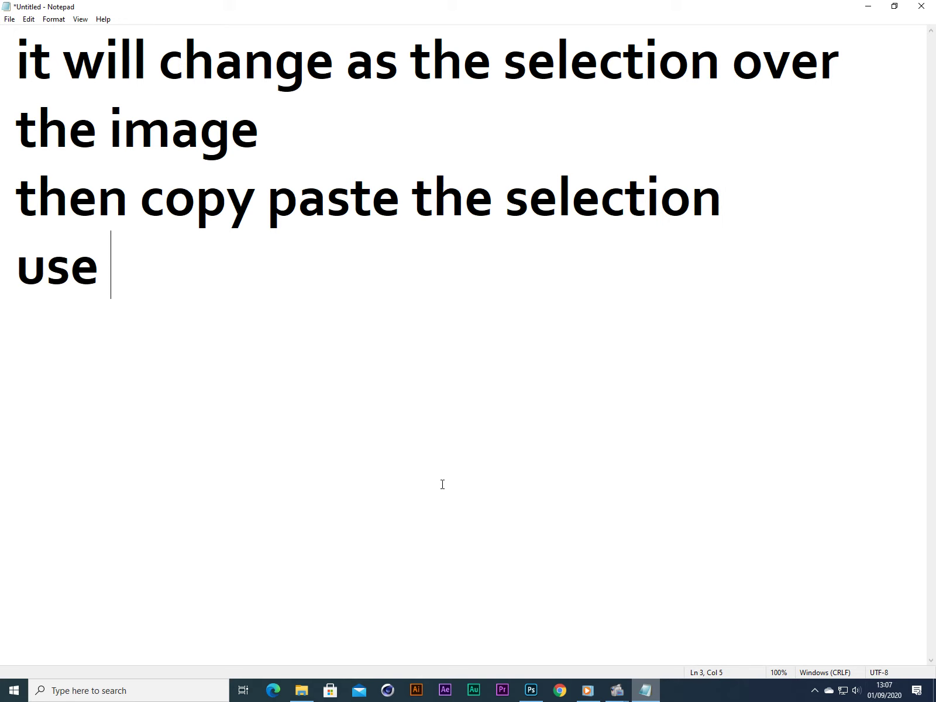
{"action": "type", "text": " ctr"}
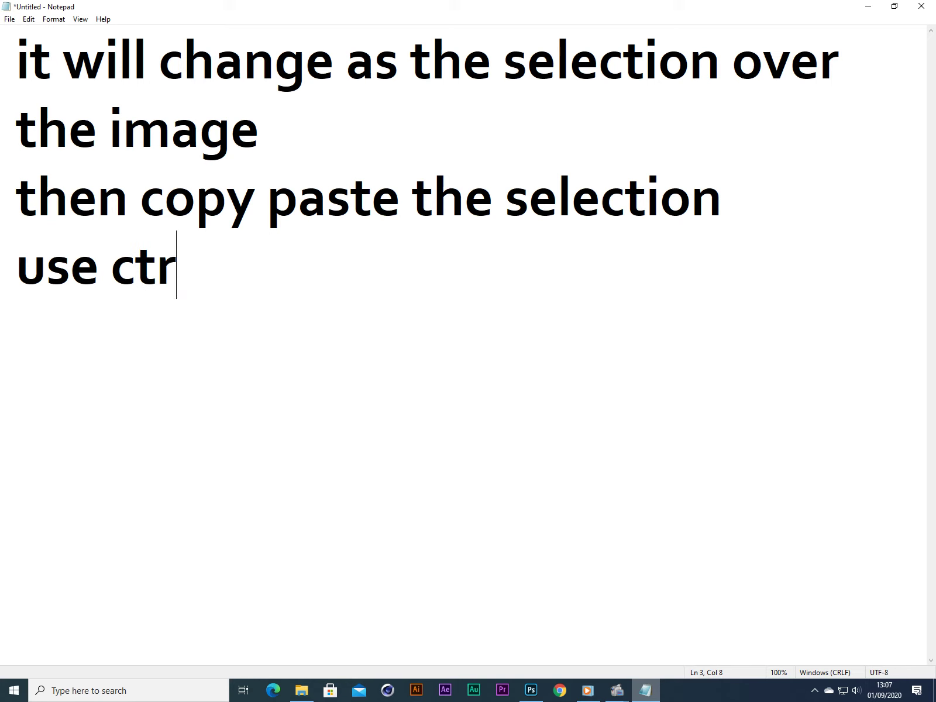
{"action": "type", "text": "l +"}
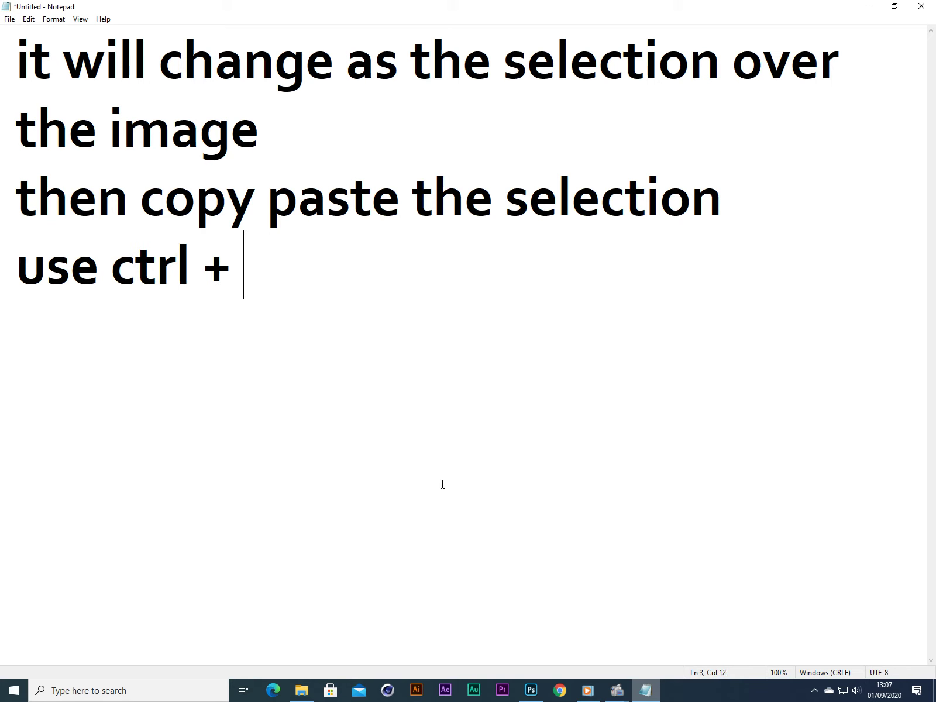
{"action": "type", "text": " C then"}
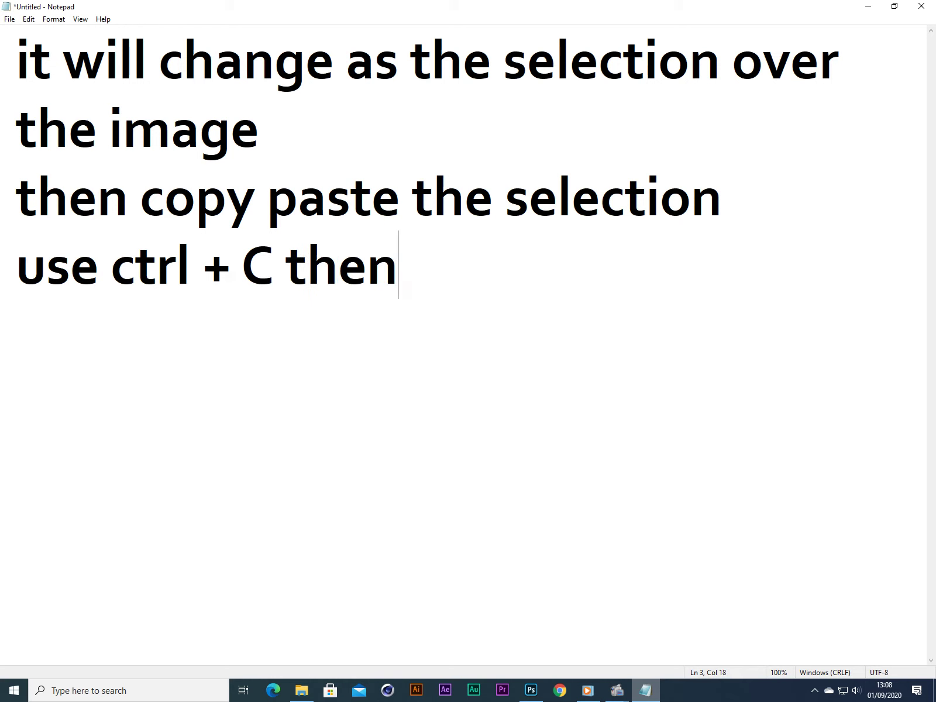
{"action": "type", "text": " Ctr"}
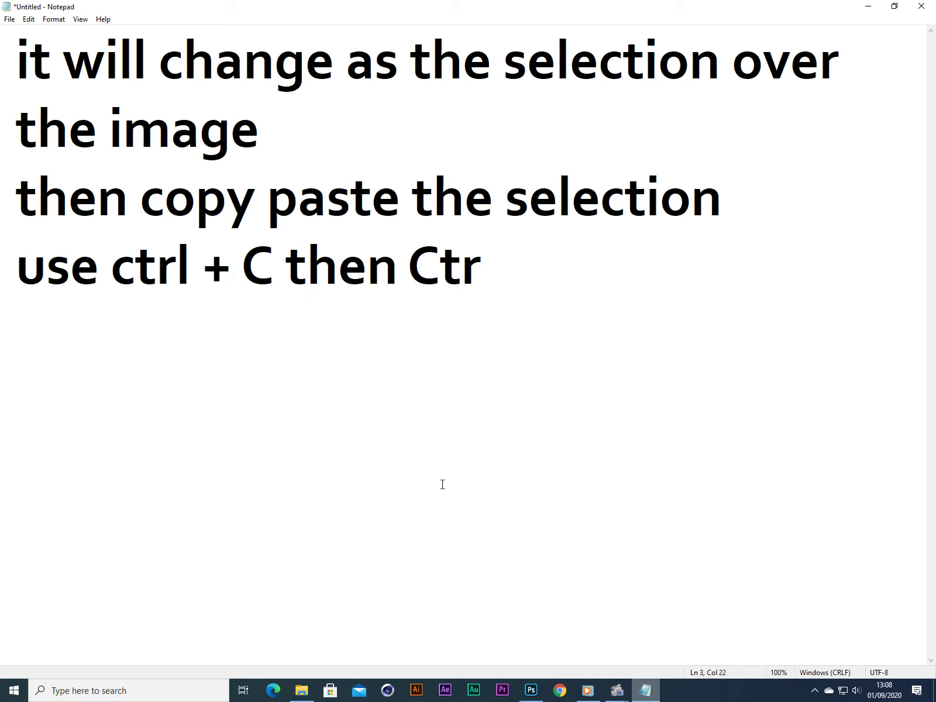
{"action": "type", "text": "l +"}
{"action": "type", "text": " V"}
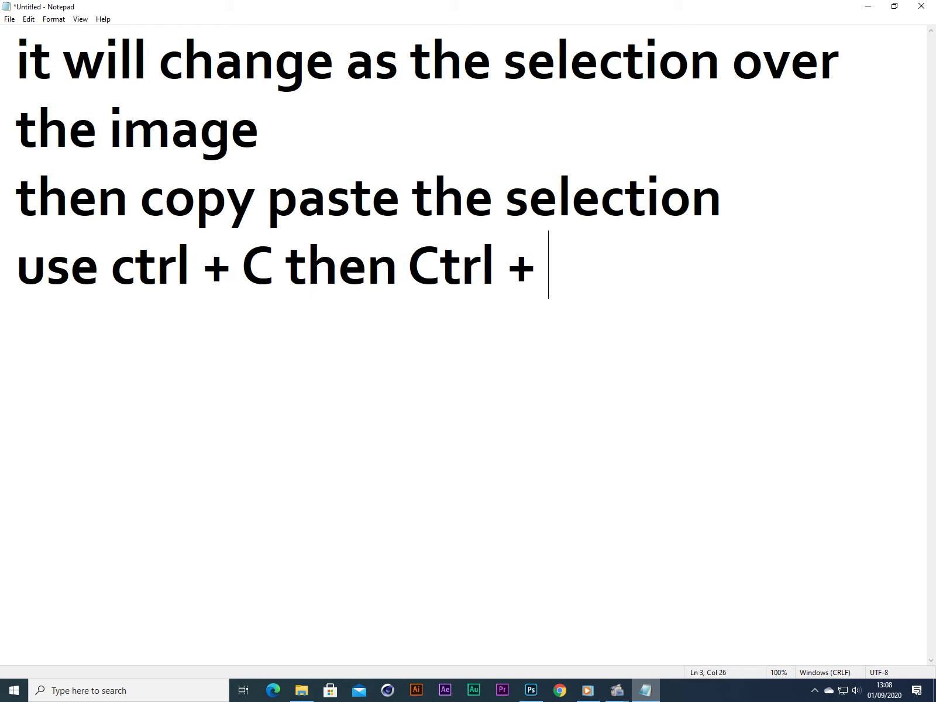
Switch to Photoshop and copy and paste the selected woman onto a new layer
{"action": "left_click", "coordinate": [868, 6]}
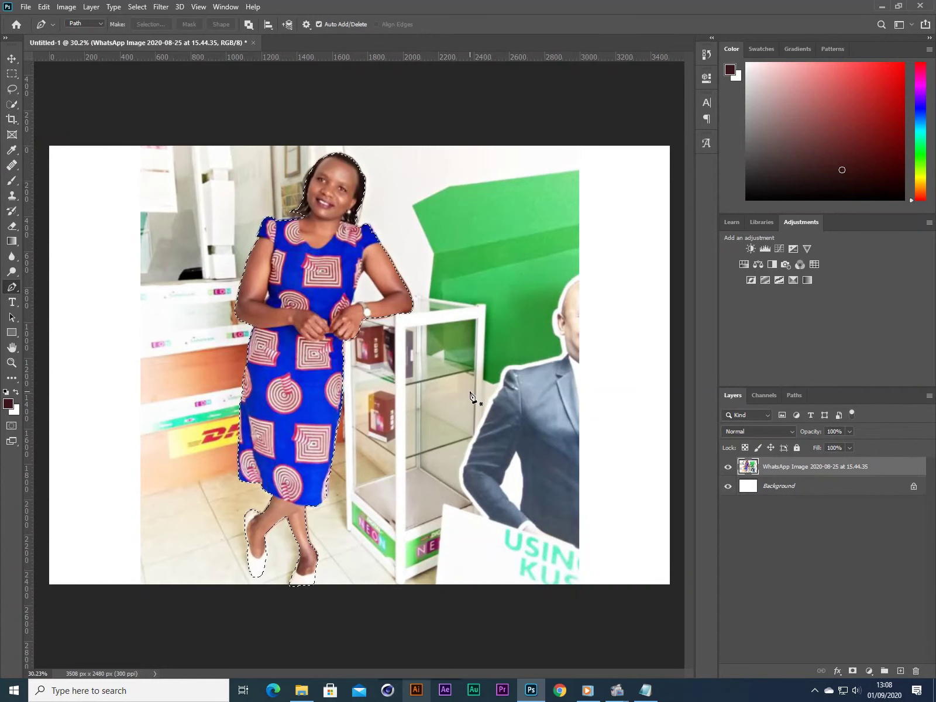
{"action": "key", "text": "ctrl+j"}
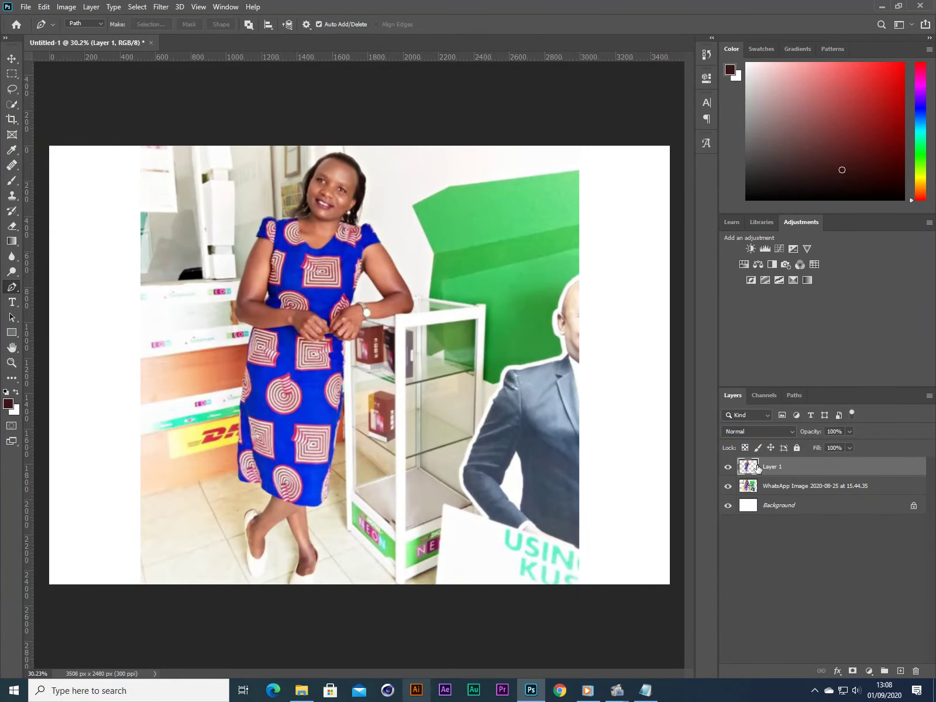
{"action": "key", "text": "ctrl+z"}
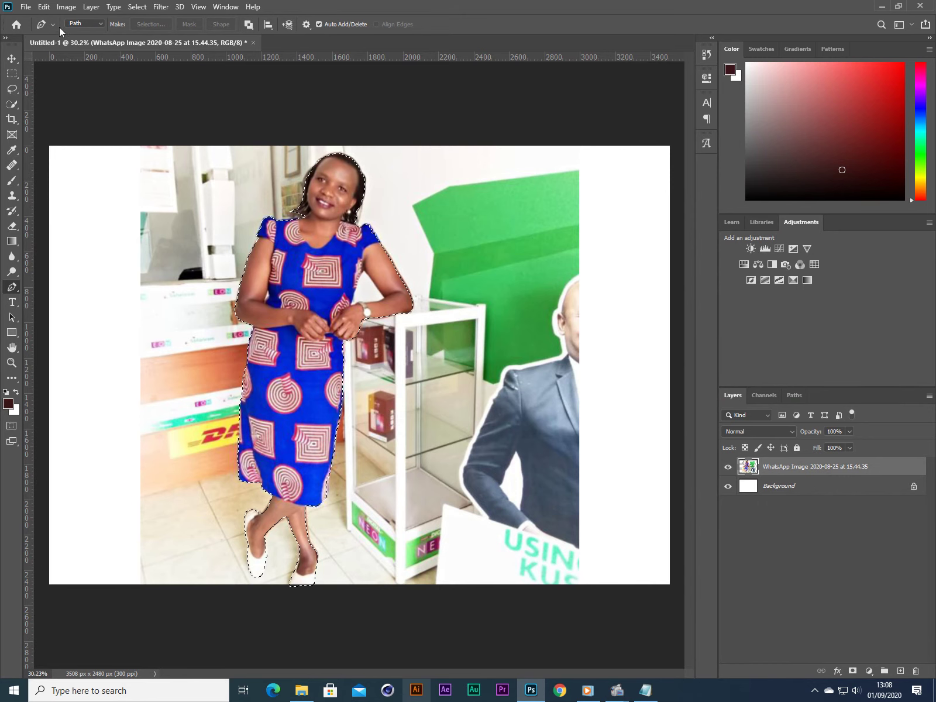
{"action": "left_click", "coordinate": [44, 6]}
{"action": "left_click", "coordinate": [59, 84]}
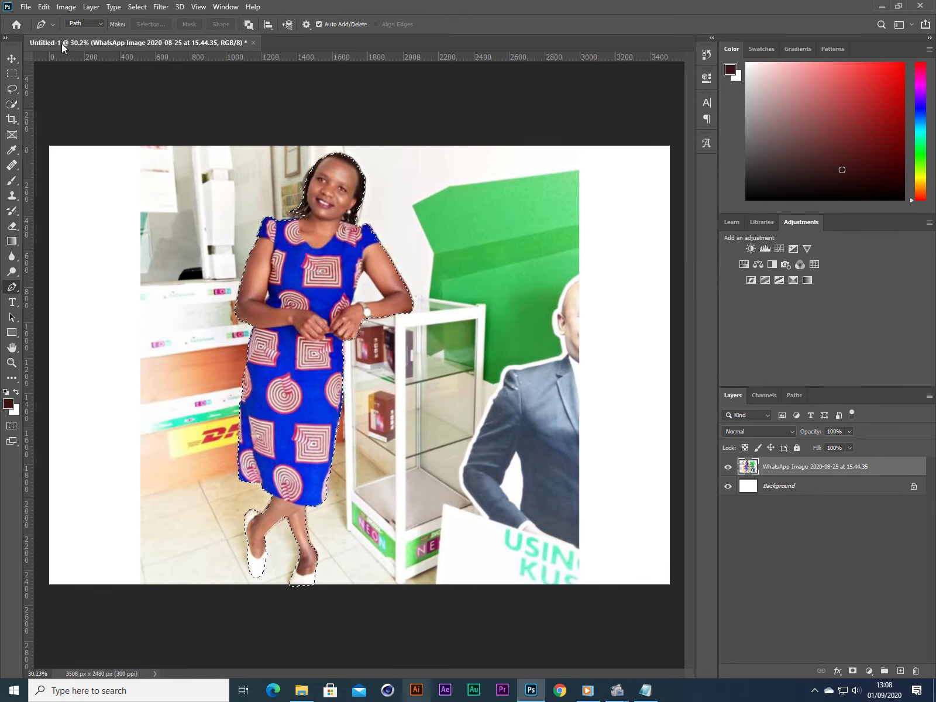
{"action": "left_click", "coordinate": [45, 7]}
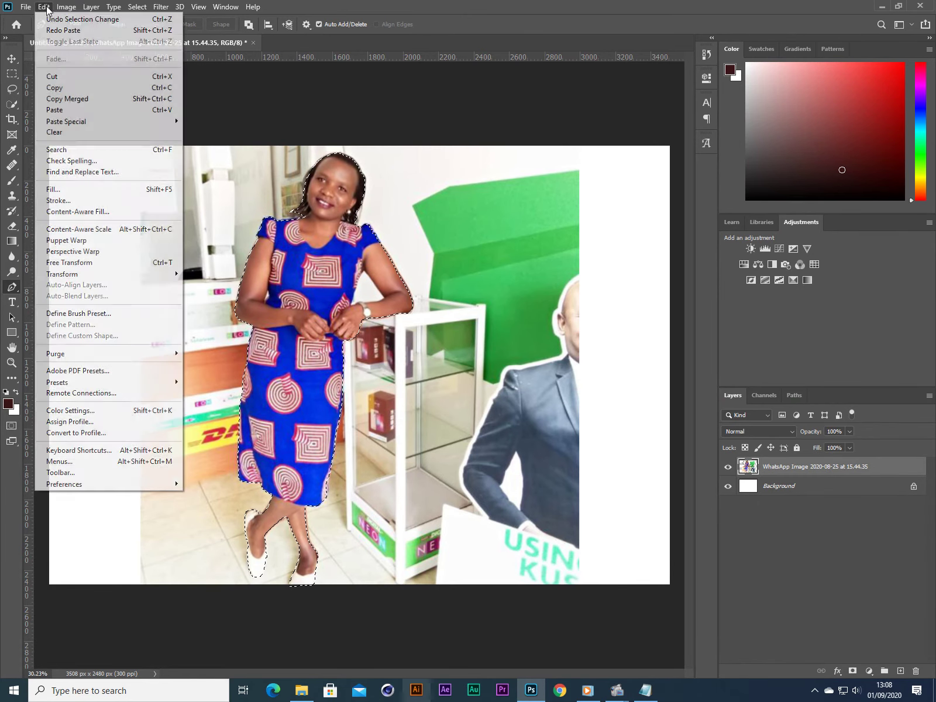
{"action": "left_click", "coordinate": [97, 111]}
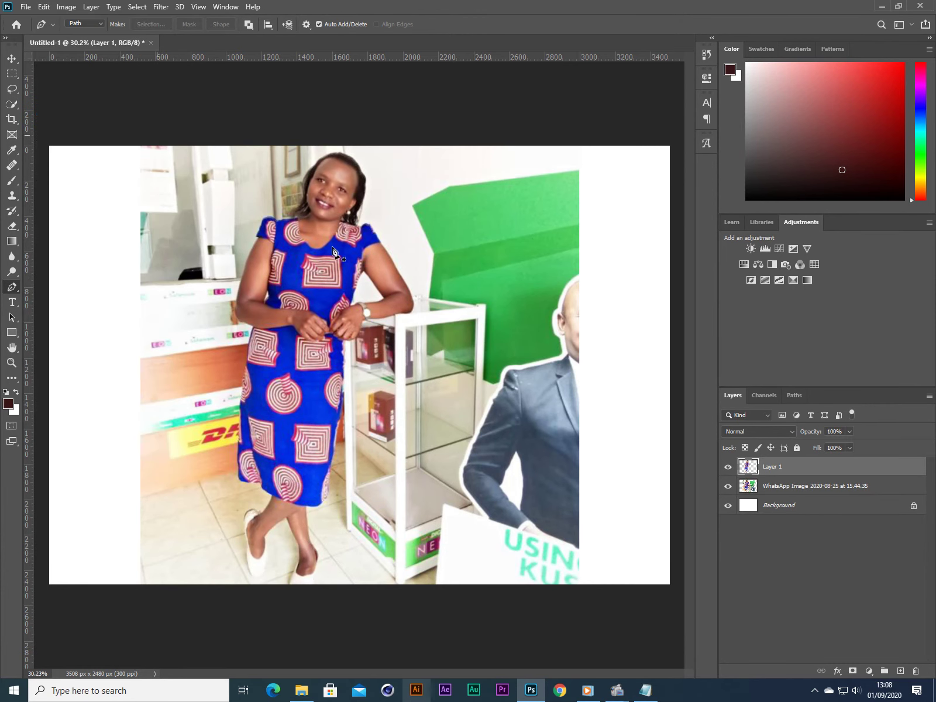
Hide the original photo and Background layers, toggling the cut-out layer's visibility to check it, and discard the stray pen path
{"action": "left_click", "coordinate": [728, 486]}
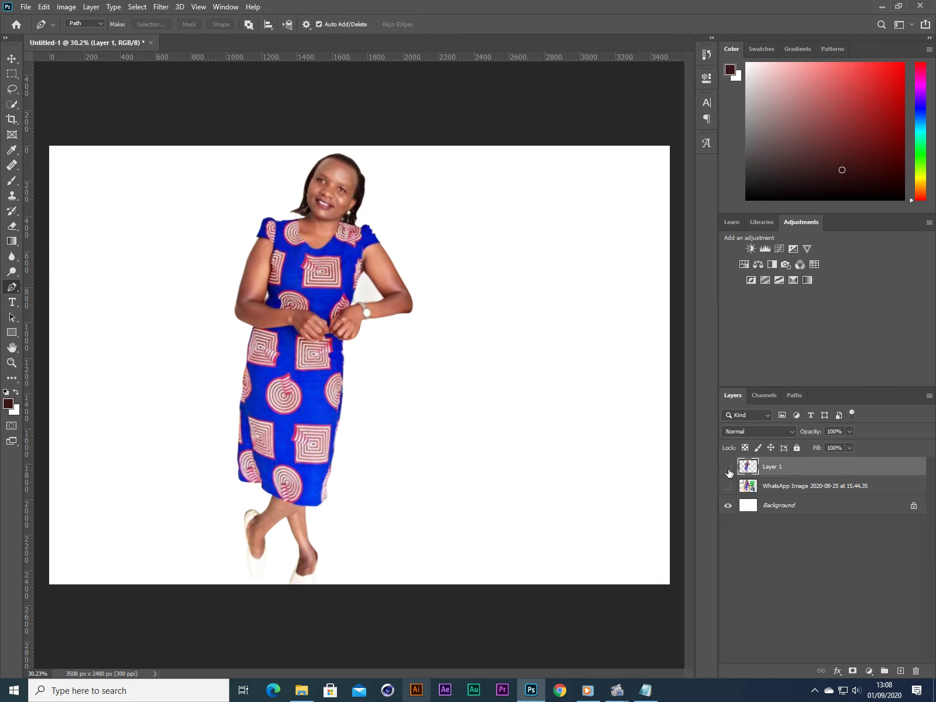
{"action": "left_click", "coordinate": [728, 467]}
{"action": "left_click", "coordinate": [728, 467]}
{"action": "left_click", "coordinate": [728, 467]}
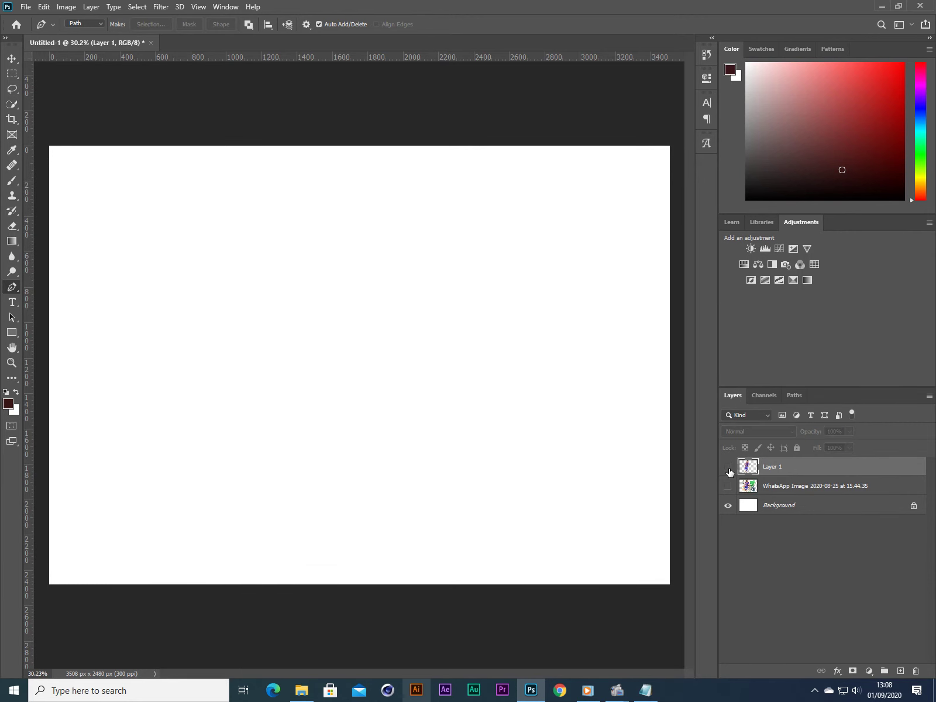
{"action": "left_click", "coordinate": [728, 467]}
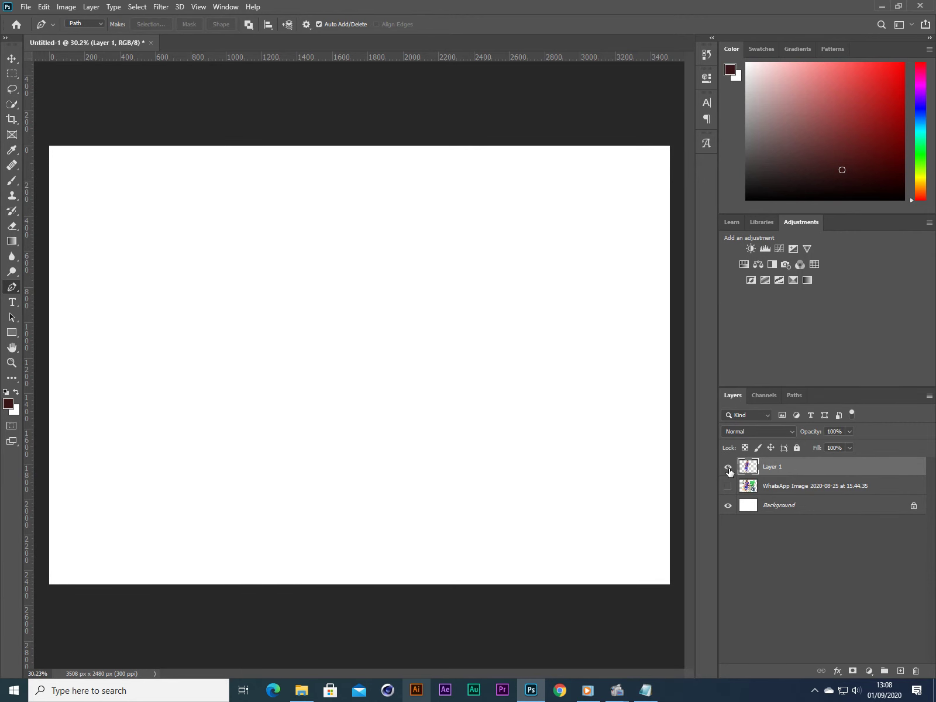
{"action": "left_click", "coordinate": [728, 506]}
{"action": "scroll", "coordinate": [401, 301], "scroll_direction": "up", "scroll_amount": 4}
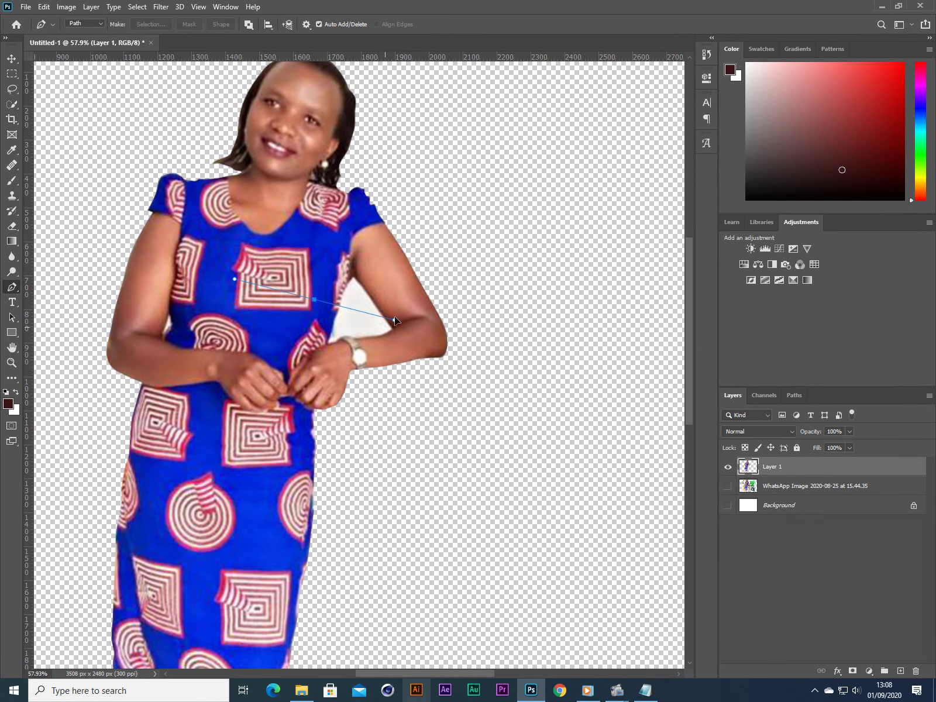
{"action": "key", "text": "Escape"}
{"action": "key", "text": "Delete"}
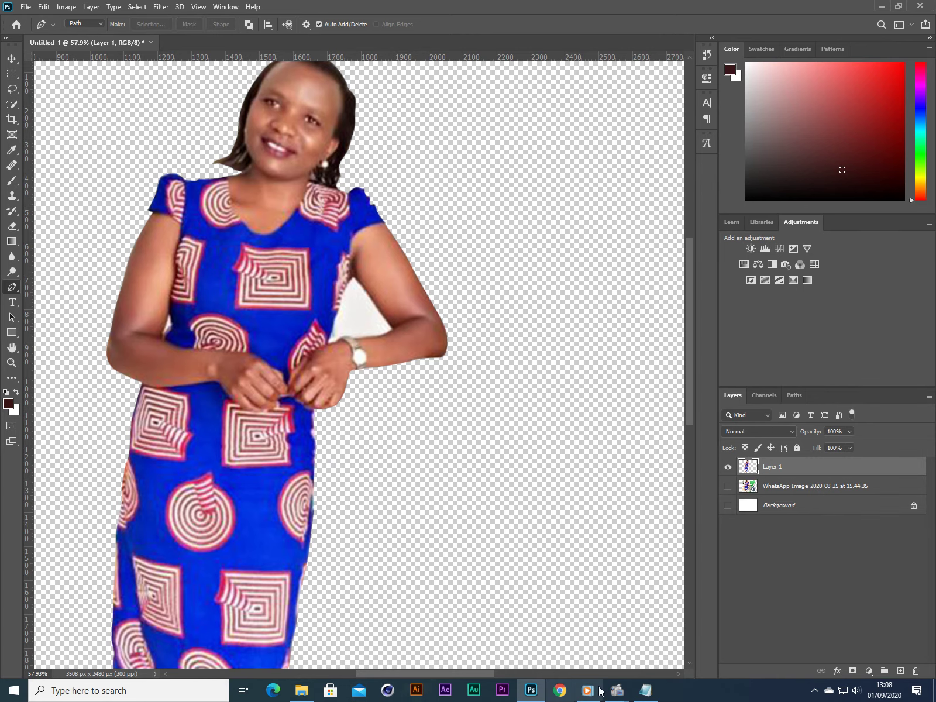
Switch to Notepad and replace the note with "we want to get rid of the white area in the hands", placed on the second line
{"action": "left_click", "coordinate": [646, 690]}
{"action": "key", "text": "BackSpace"}
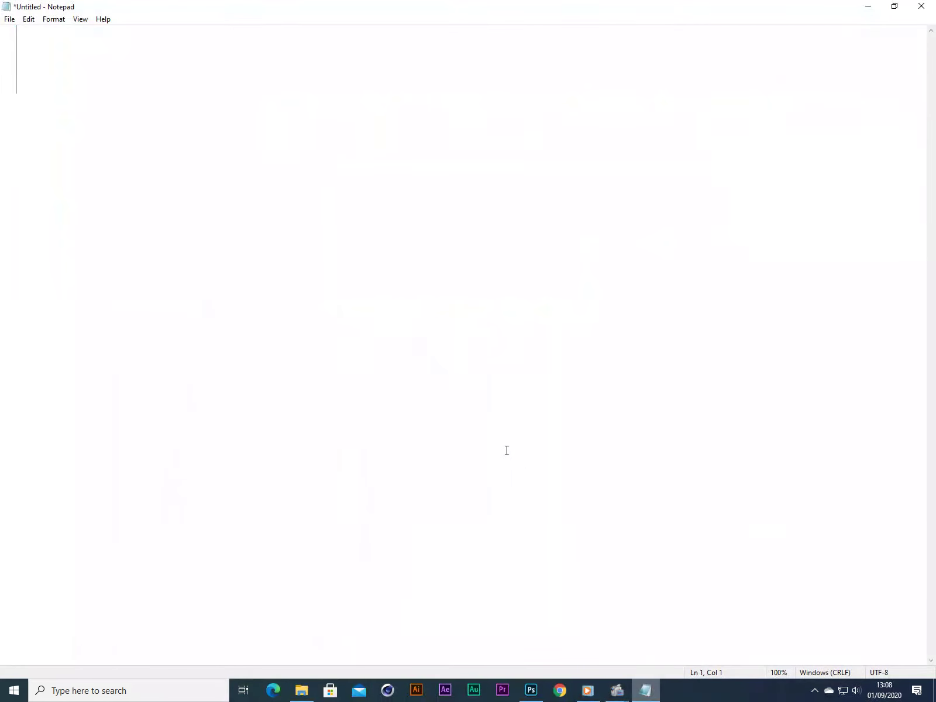
{"action": "key", "text": "Return"}
{"action": "type", "text": "we want"}
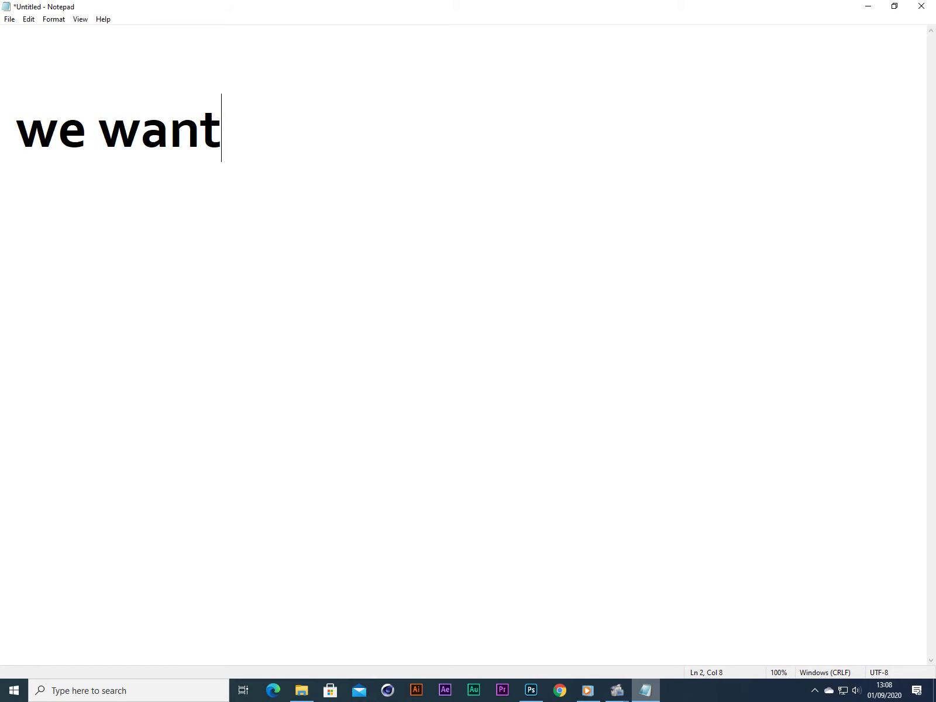
{"action": "type", "text": " to get r"}
{"action": "key", "text": "BackSpace"}
{"action": "type", "text": "t re"}
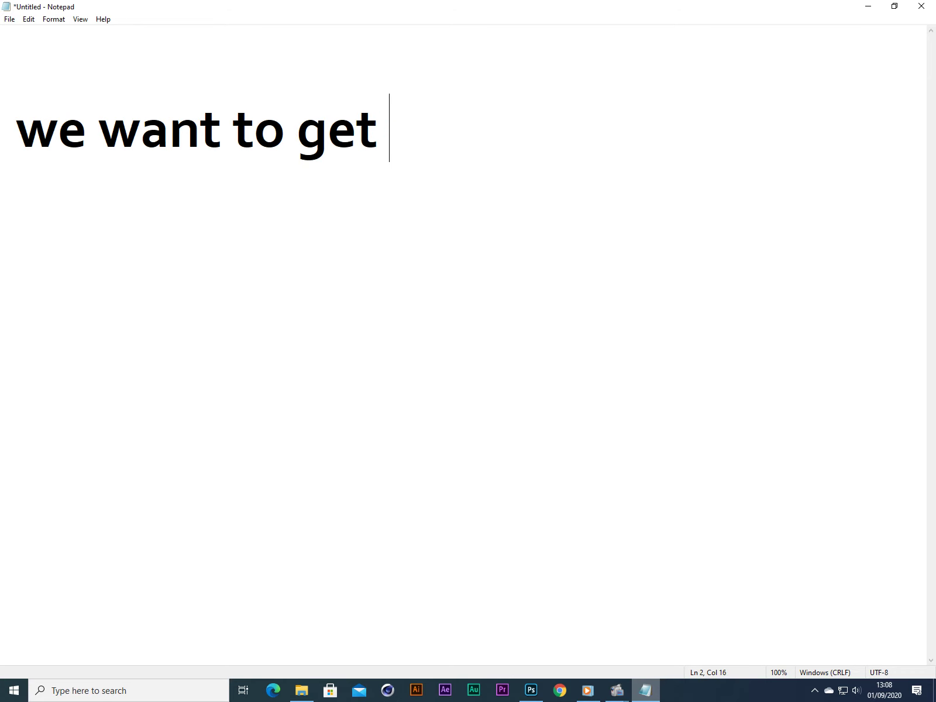
{"action": "type", "text": "ad"}
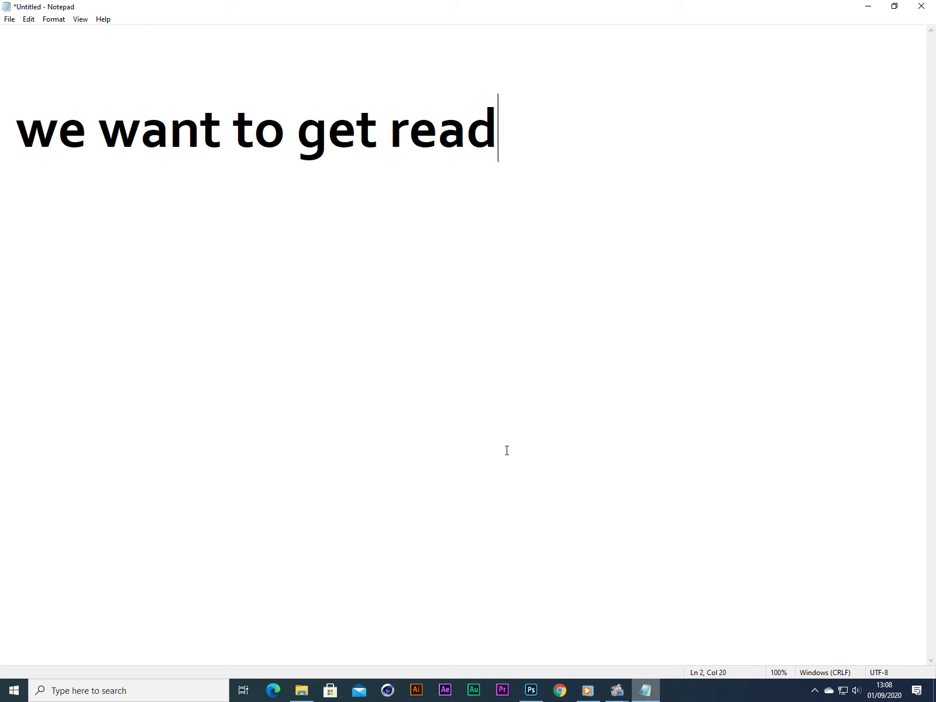
{"action": "key", "text": "BackSpace"}
{"action": "key", "text": "BackSpace"}
{"action": "key", "text": "BackSpace"}
{"action": "type", "text": "id "}
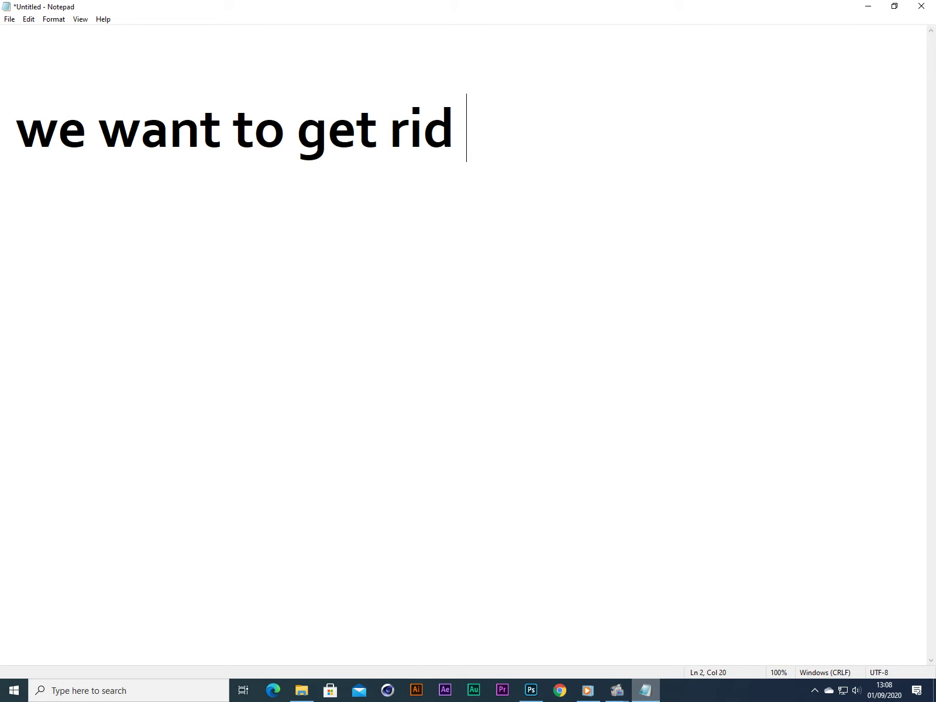
{"action": "type", "text": "of the whi"}
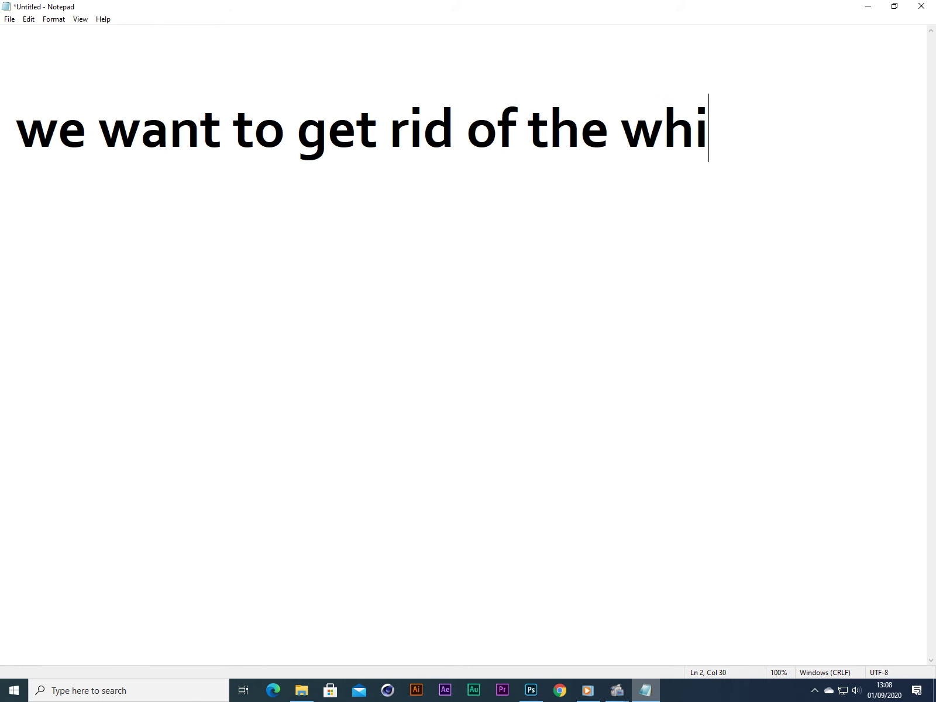
{"action": "type", "text": "te are "}
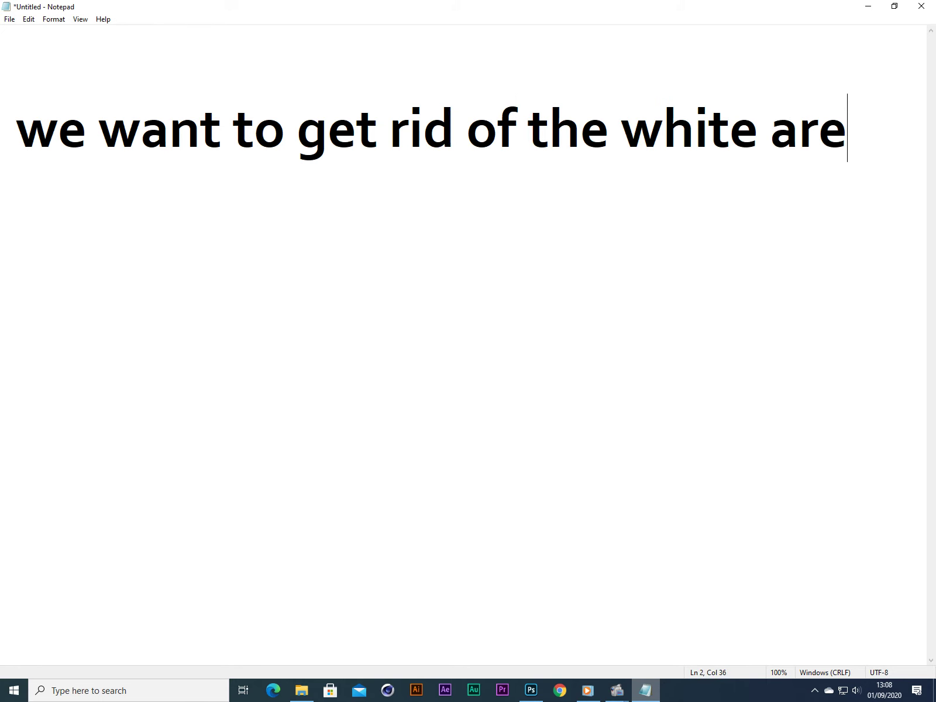
{"action": "type", "text": "a in the"}
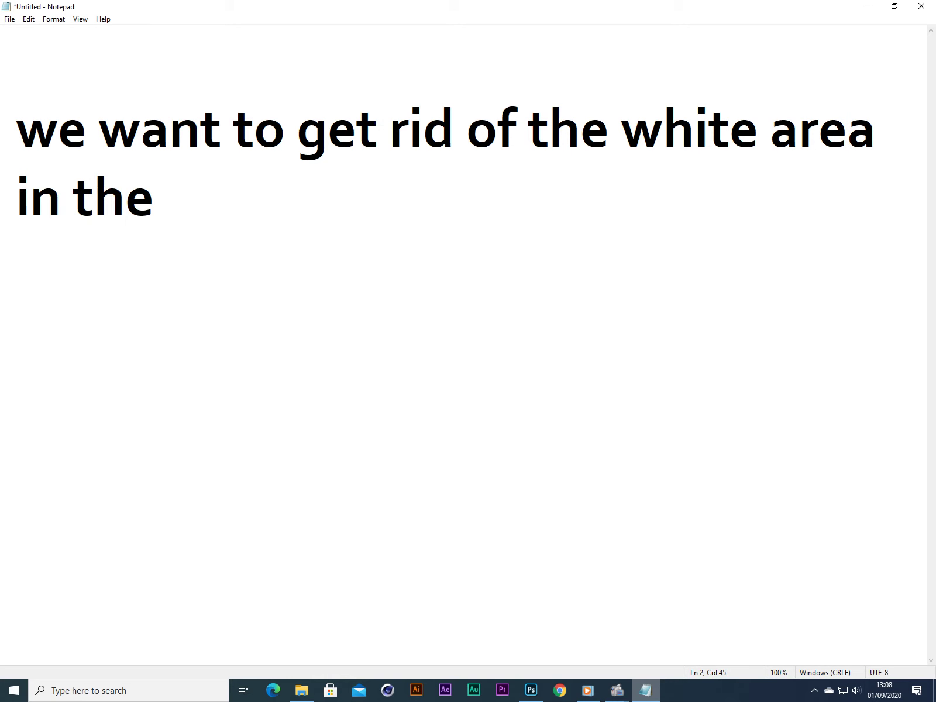
{"action": "type", "text": "hands"}
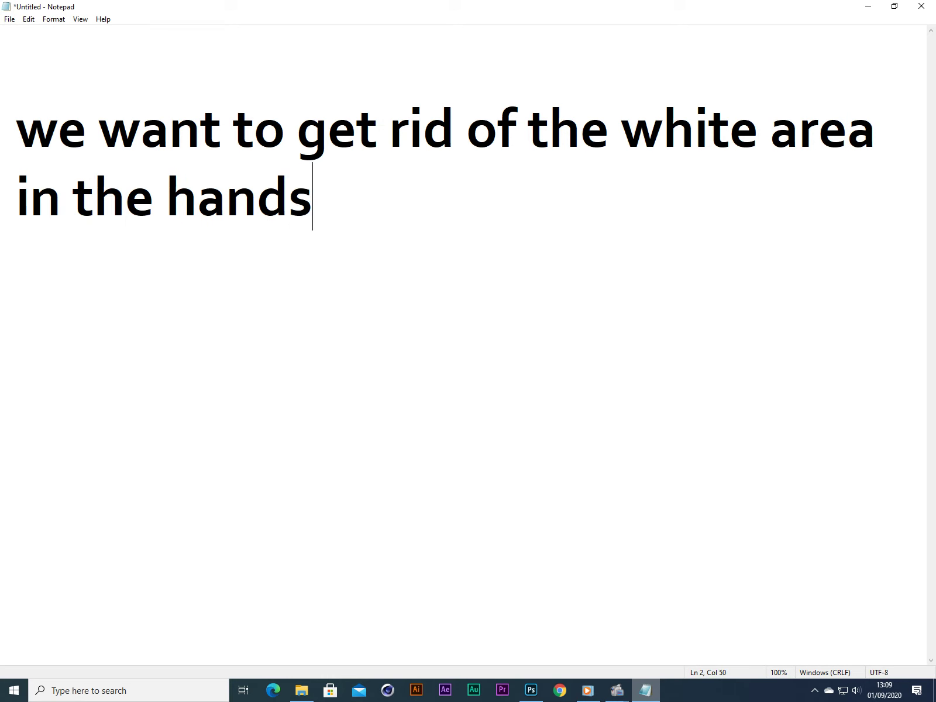
View the white gap inside the woman's bent arm in Photoshop, then replace the Notepad note with "use the same proccedure" and highlight it
{"action": "left_click", "coordinate": [531, 691]}
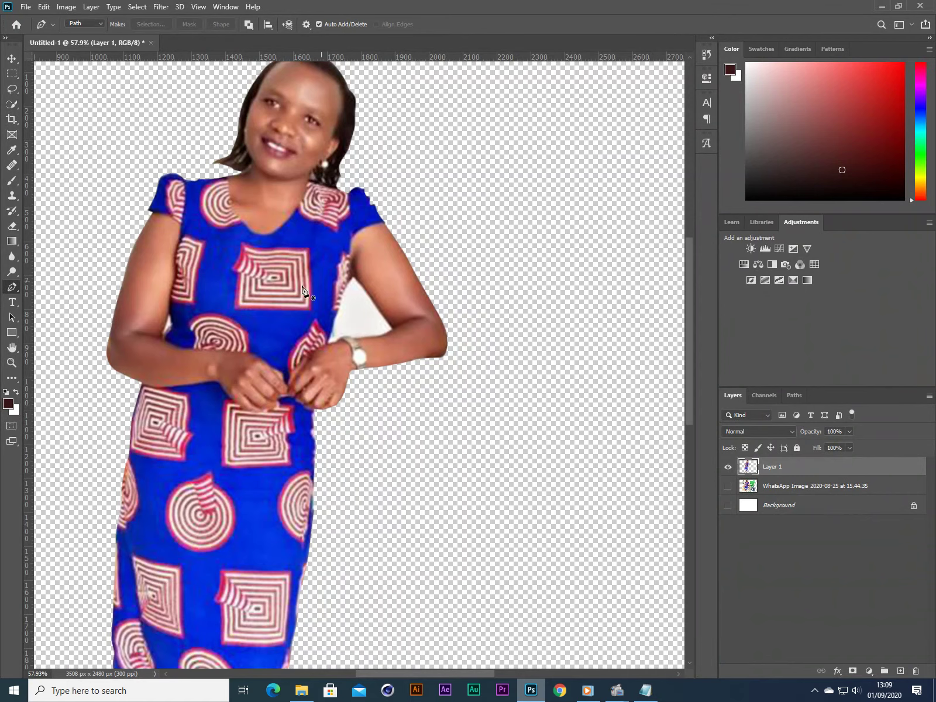
{"action": "scroll", "coordinate": [331, 351], "scroll_direction": "up", "scroll_amount": 5}
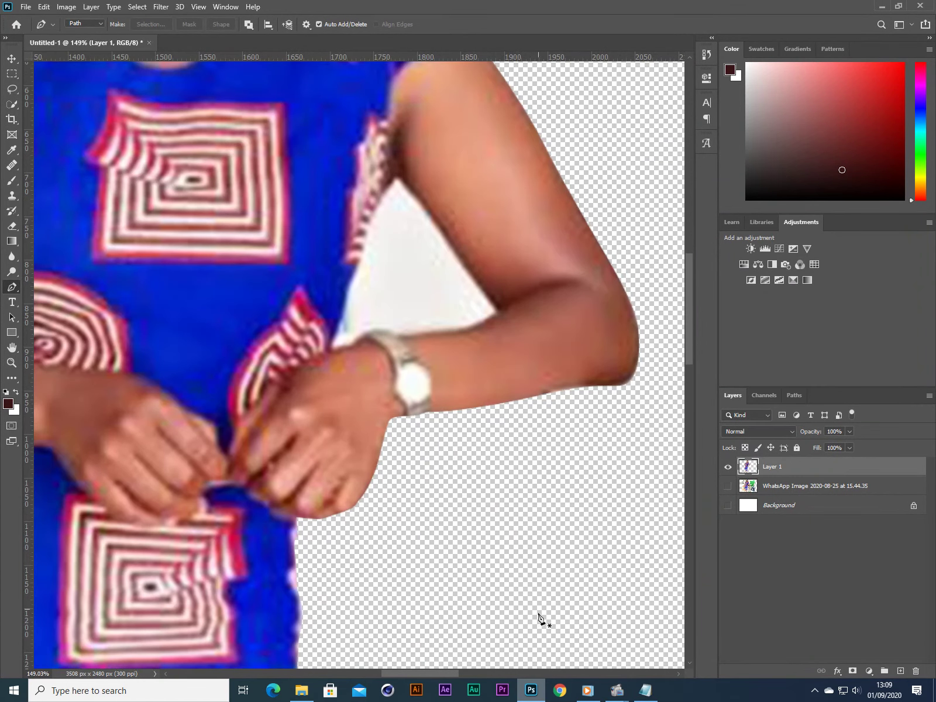
{"action": "key", "text": "alt+Tab"}
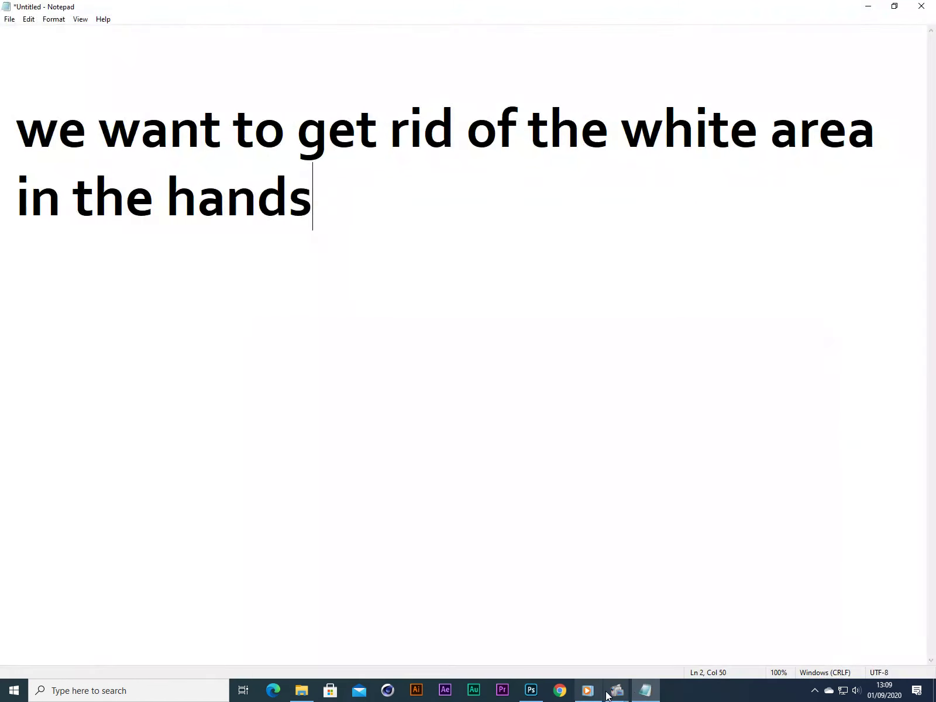
{"action": "key", "text": "ctrl+a"}
{"action": "type", "text": "use"}
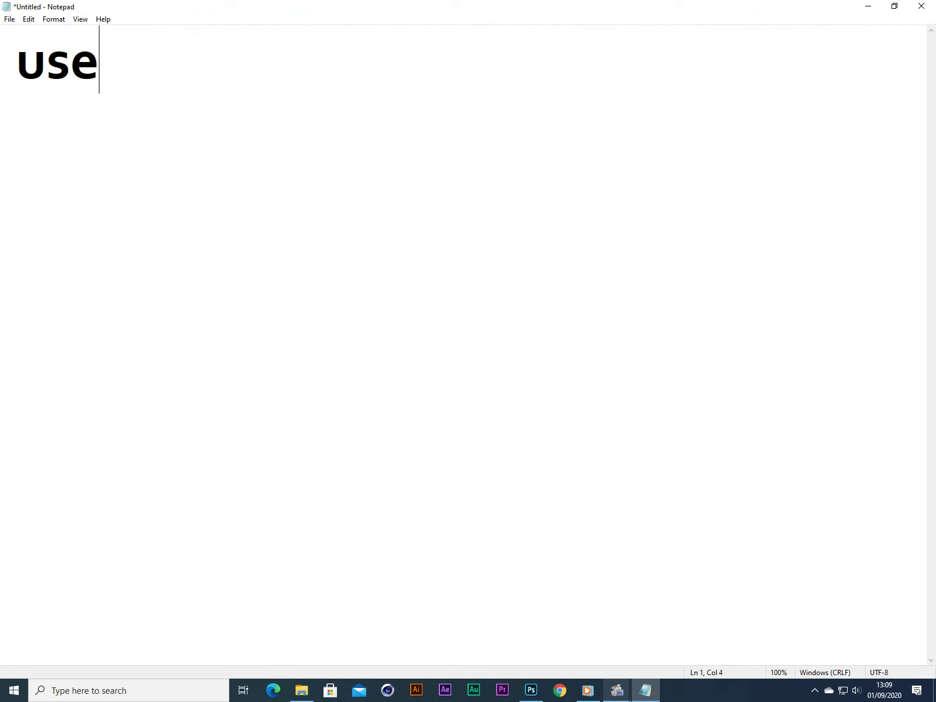
{"action": "type", "text": " the same p"}
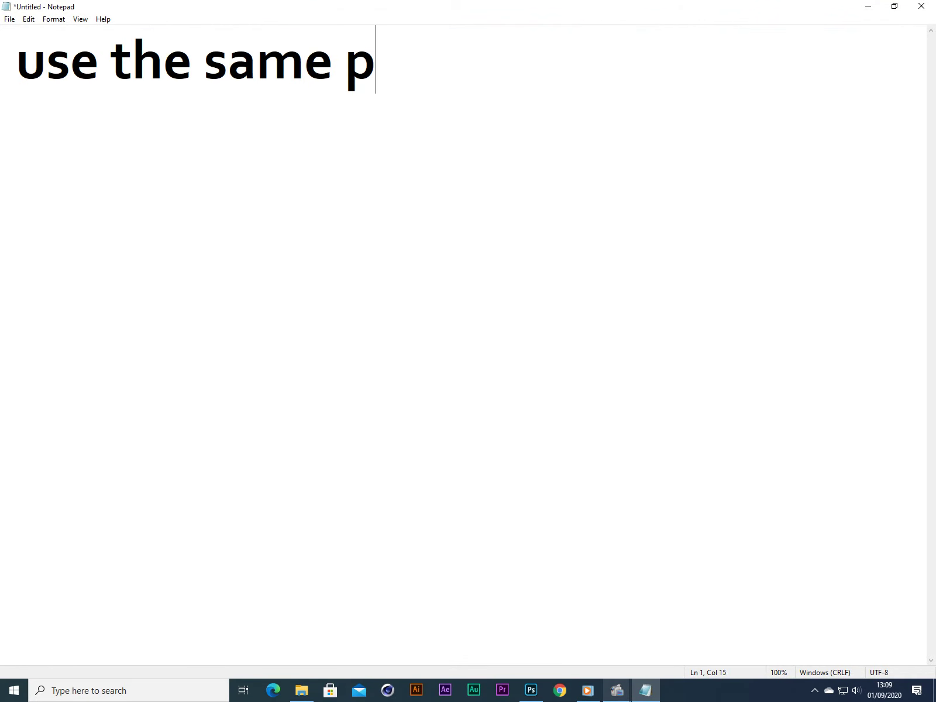
{"action": "type", "text": "roccedure"}
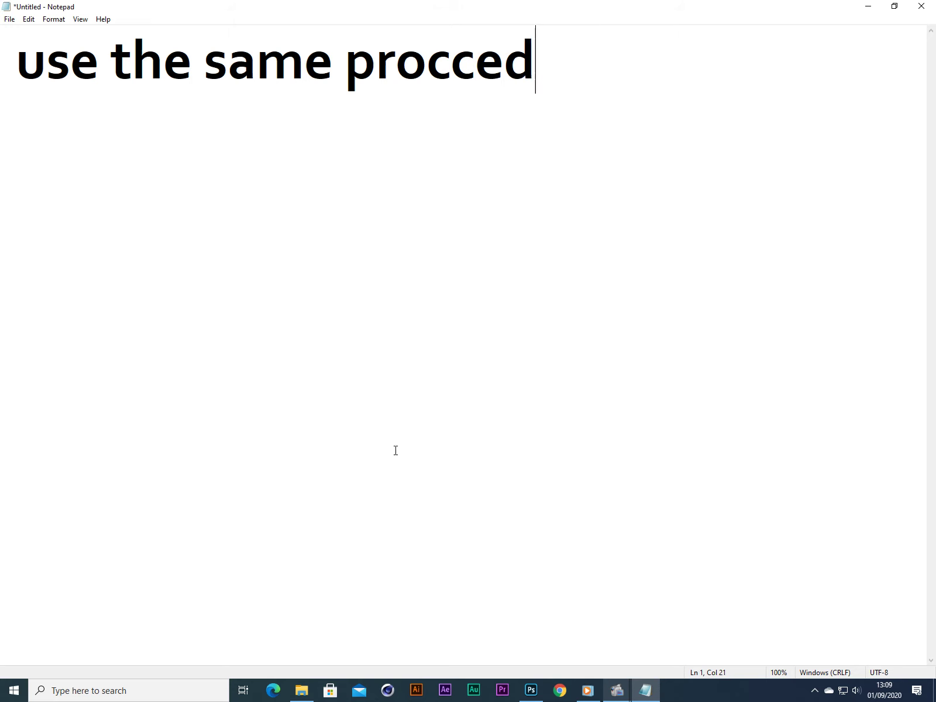
{"action": "key", "text": "Return"}
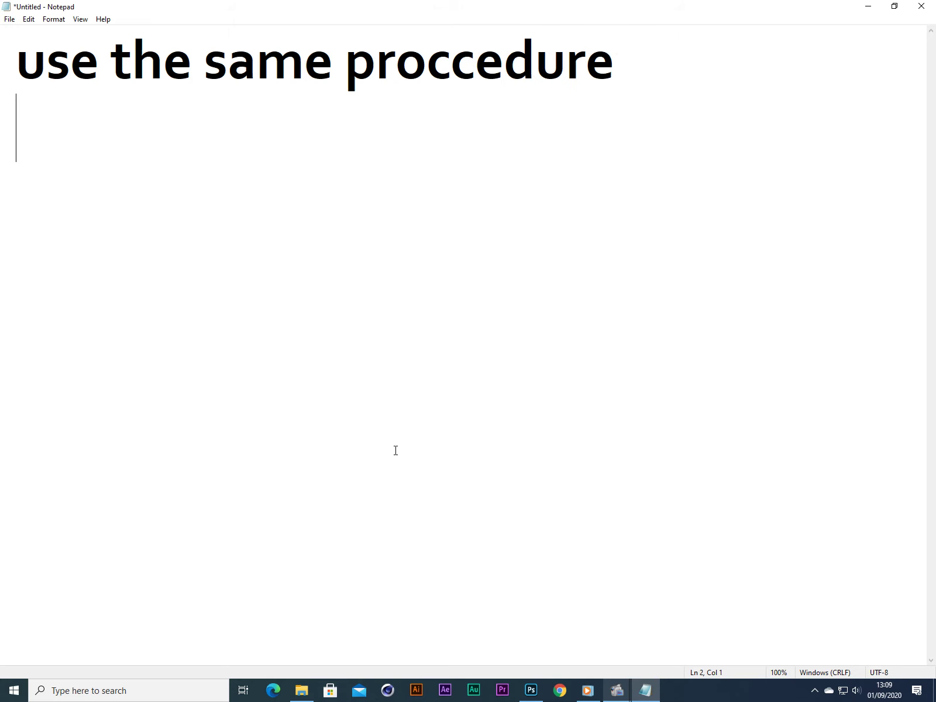
{"action": "key", "text": "ctrl+a"}
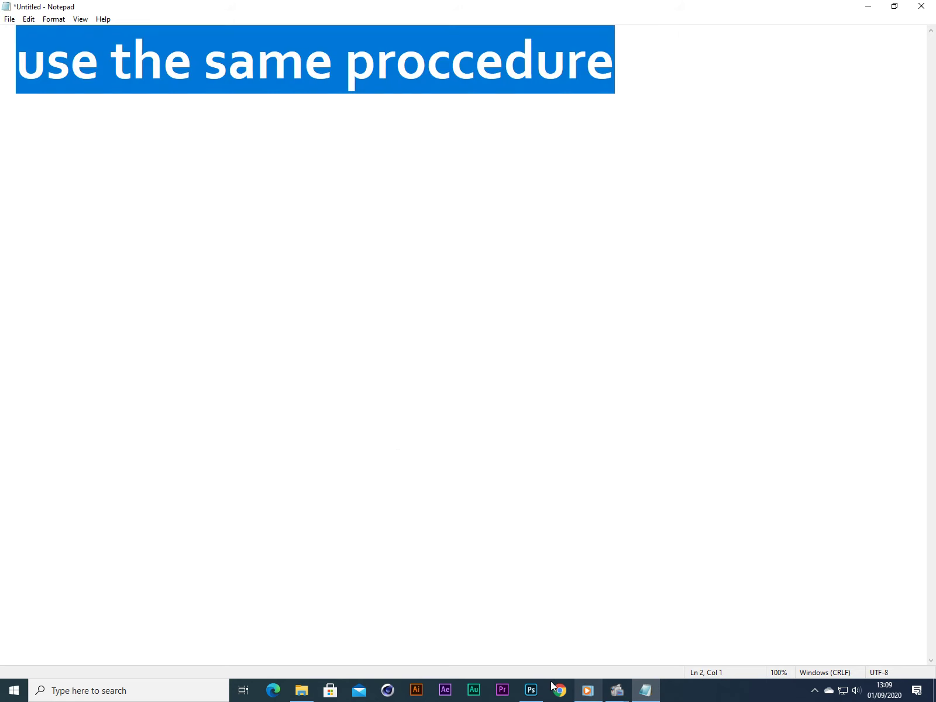
Clear the Notepad note, switch to Photoshop and set the Pen tool to Path mode
{"action": "key", "text": "ctrl+x"}
{"action": "left_click", "coordinate": [531, 691]}
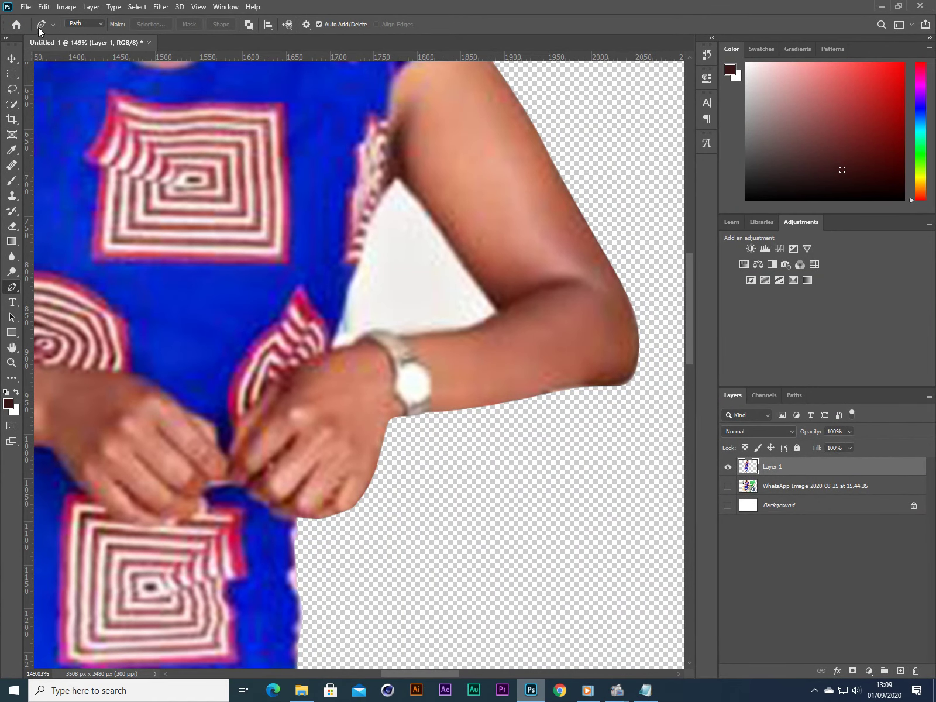
{"action": "left_click", "coordinate": [87, 24]}
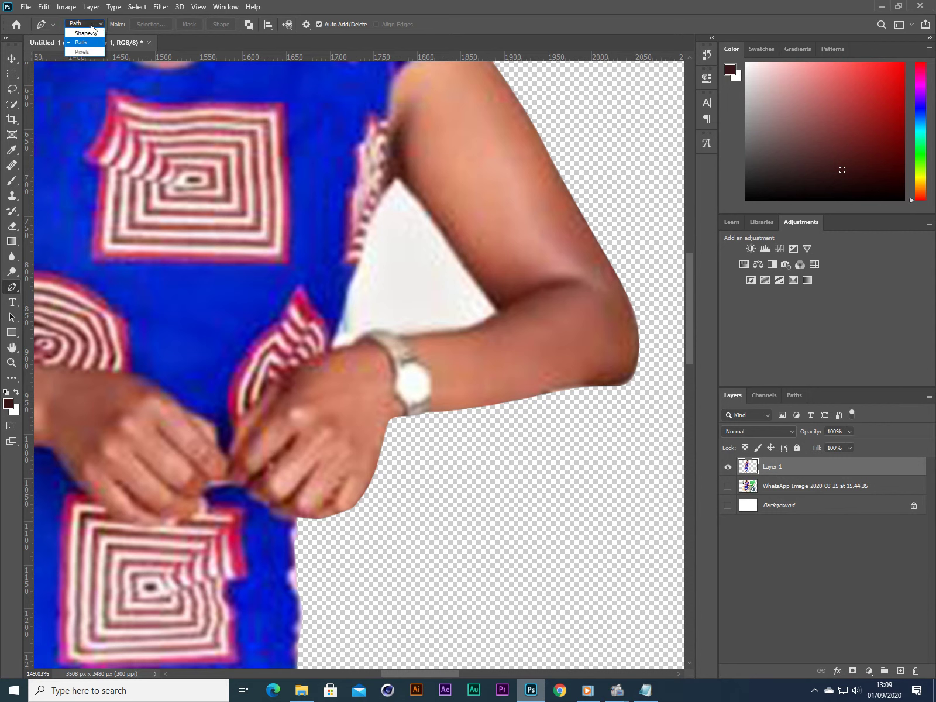
{"action": "left_click", "coordinate": [79, 43]}
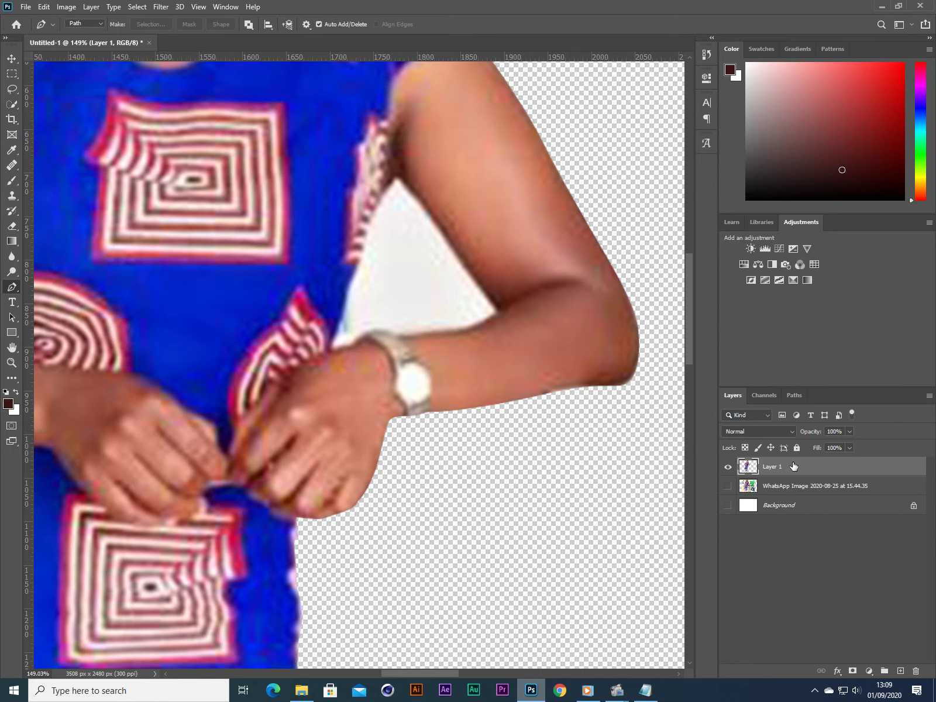
Trace the white gap inside the woman's bent arm on Layer 1 with the Pen tool and turn the path into a selection
{"action": "left_click", "coordinate": [330, 345]}
{"action": "left_click_drag", "start_coordinate": [461, 333], "coordinate": [468, 336]}
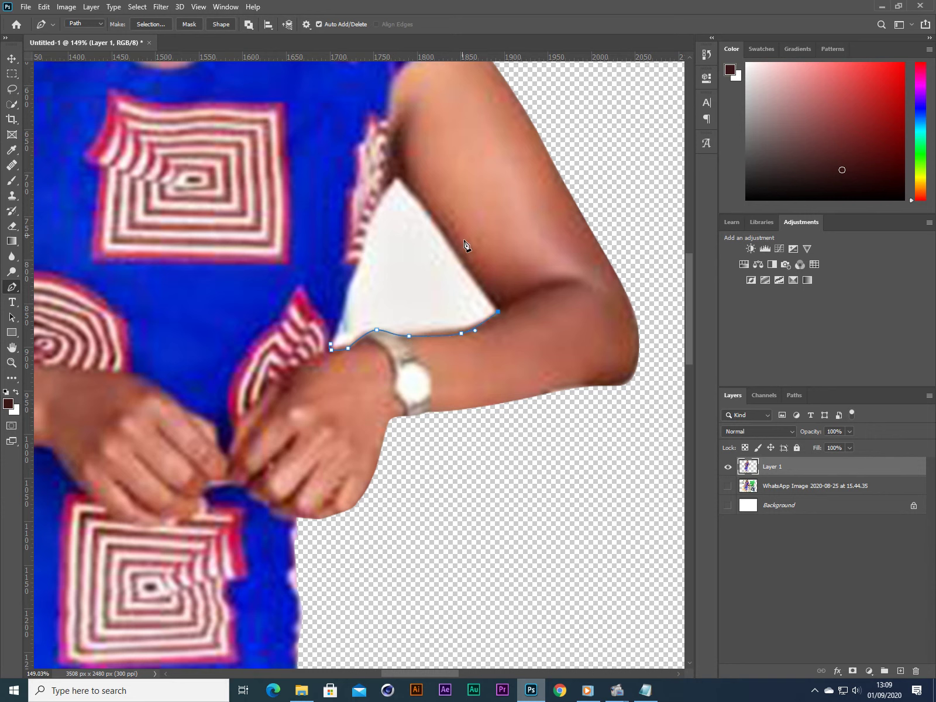
{"action": "left_click", "coordinate": [444, 234]}
{"action": "left_click_drag", "start_coordinate": [369, 208], "coordinate": [365, 221]}
{"action": "key", "text": "ctrl+z"}
{"action": "key", "text": "ctrl+Return"}
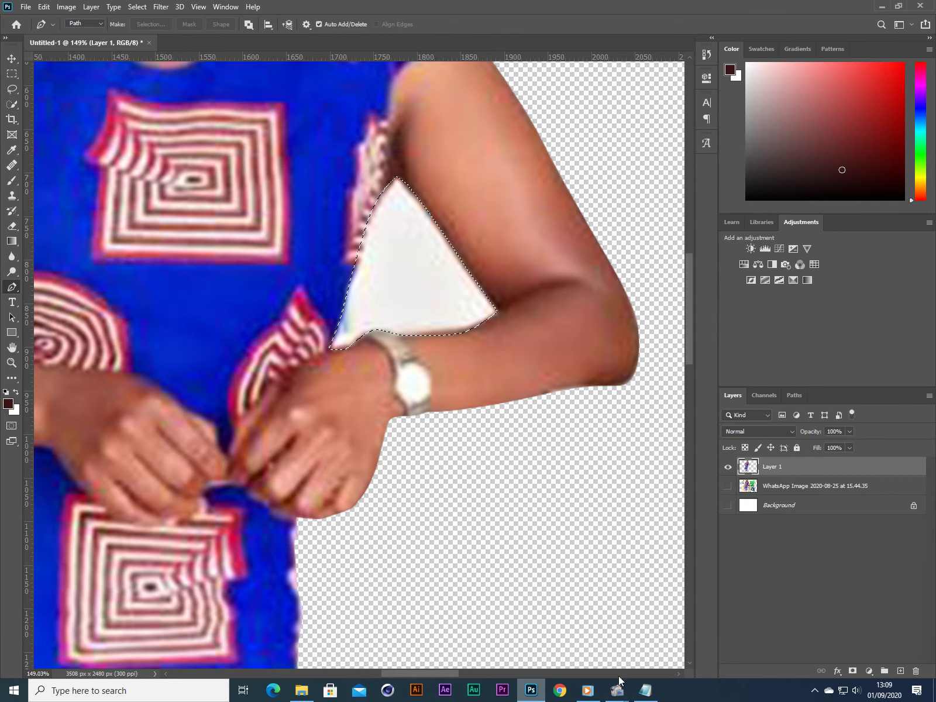
In Notepad, write "then this time round delete the selection using del key on your keyboard" and highlight it from "delete" onward
{"action": "left_click", "coordinate": [645, 691]}
{"action": "type", "text": "the"}
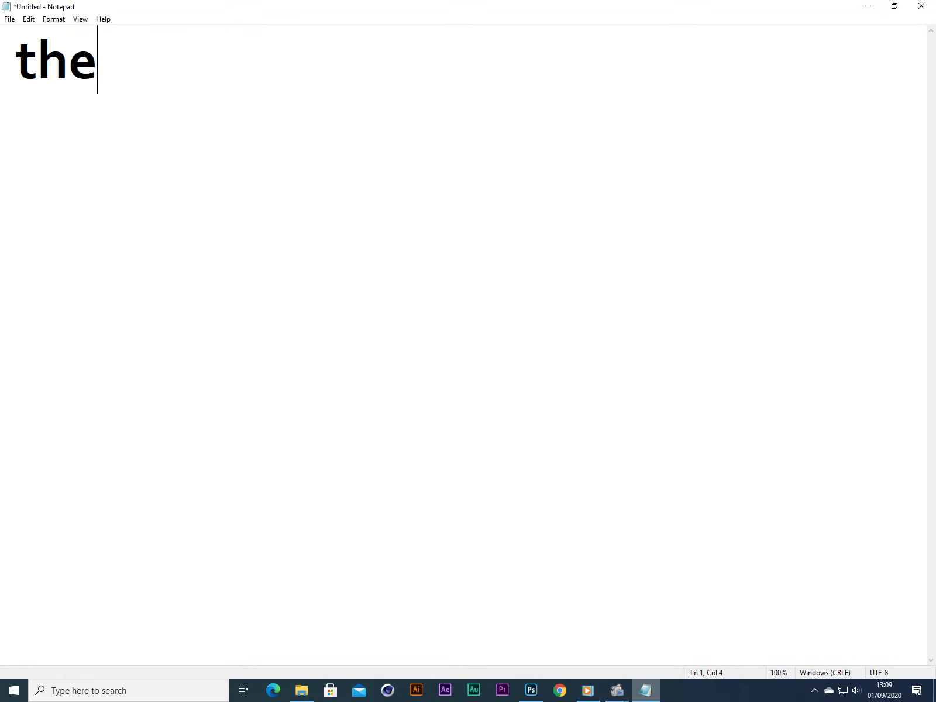
{"action": "type", "text": "m"}
{"action": "key", "text": "BackSpace"}
{"action": "type", "text": "n thiu"}
{"action": "key", "text": "BackSpace"}
{"action": "type", "text": "s "}
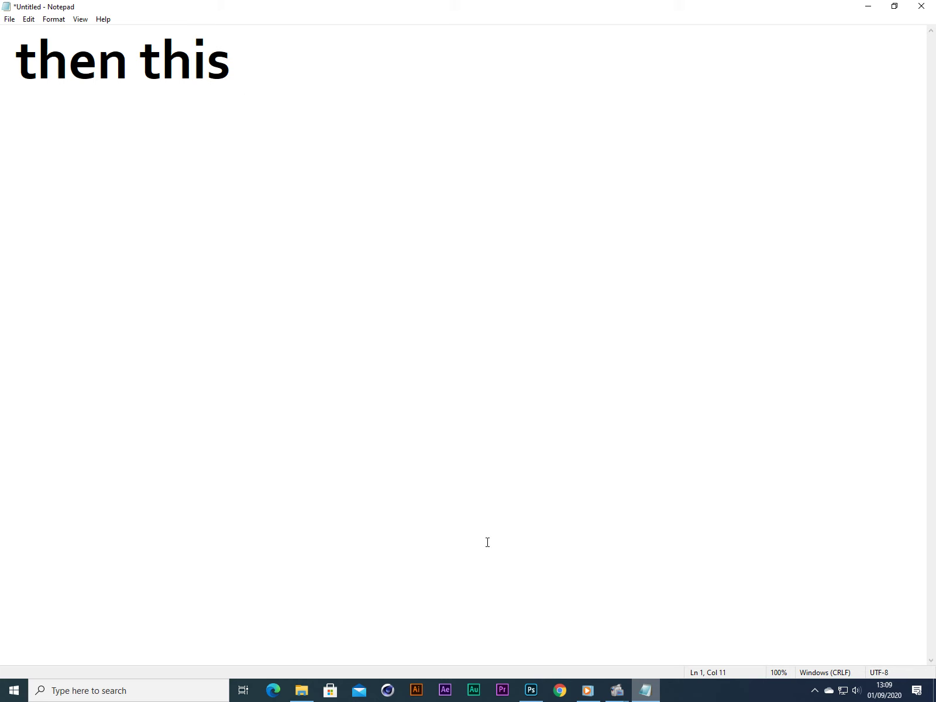
{"action": "type", "text": "timer"}
{"action": "key", "text": "BackSpace"}
{"action": "key", "text": "BackSpace"}
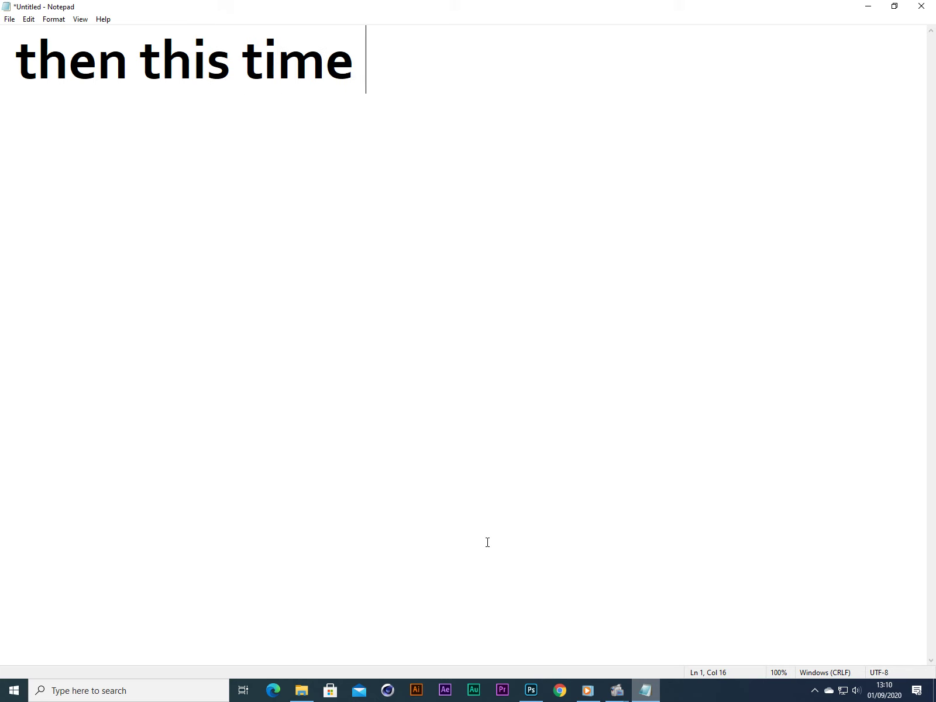
{"action": "type", "text": "round"}
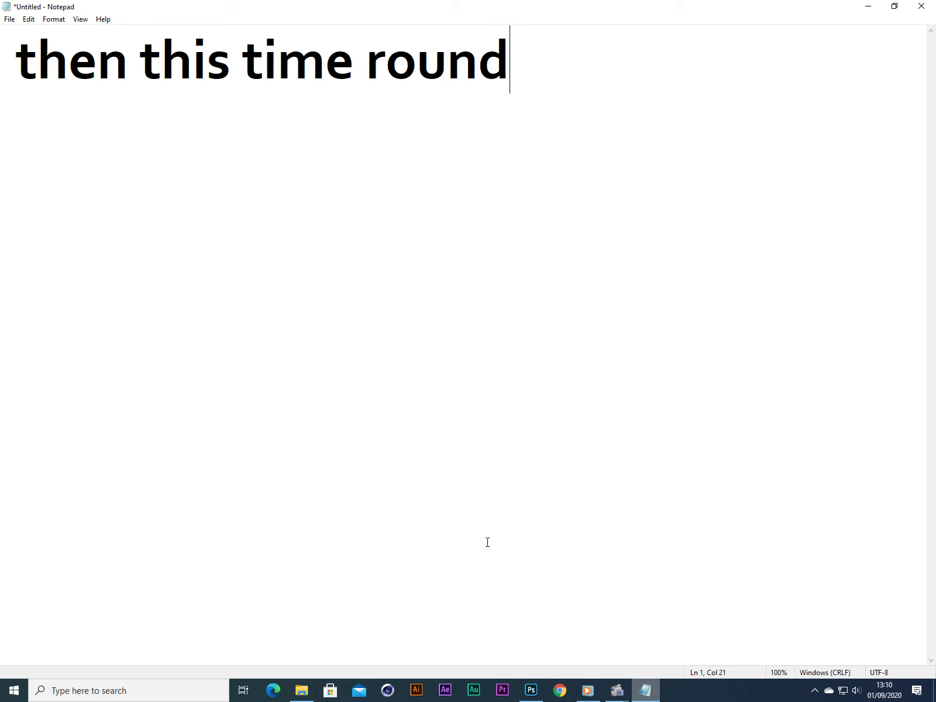
{"action": "type", "text": " dek"}
{"action": "key", "text": "BackSpace"}
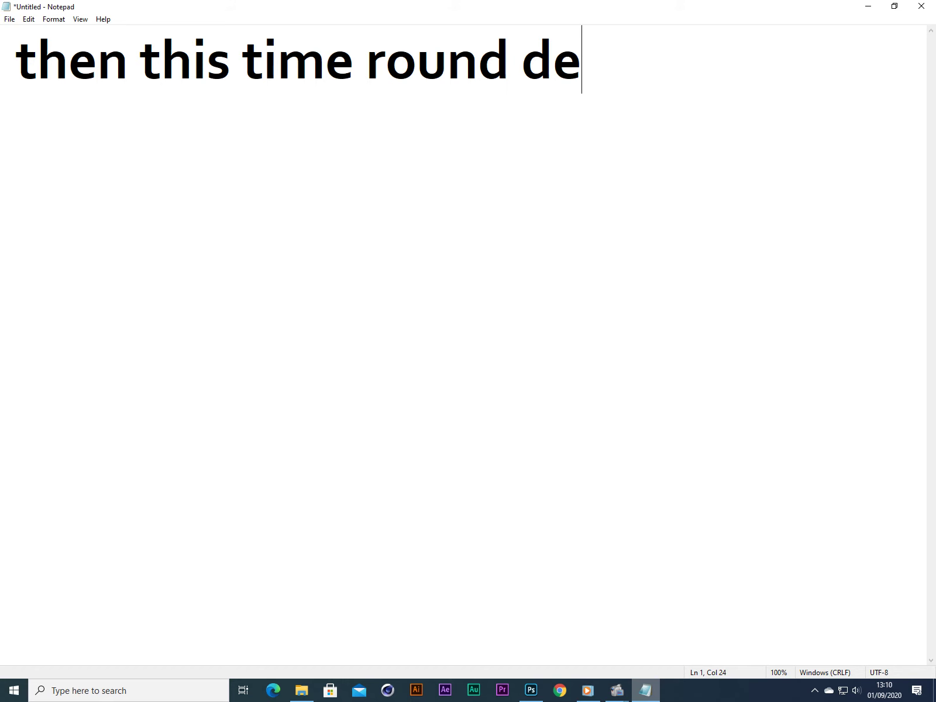
{"action": "type", "text": "lete the "}
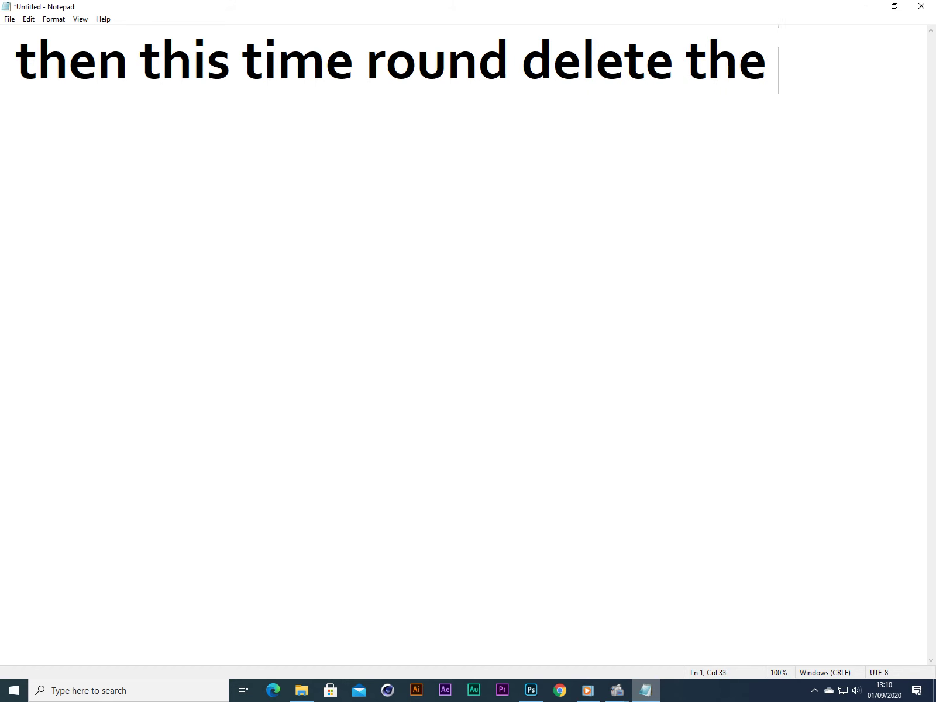
{"action": "type", "text": "select"}
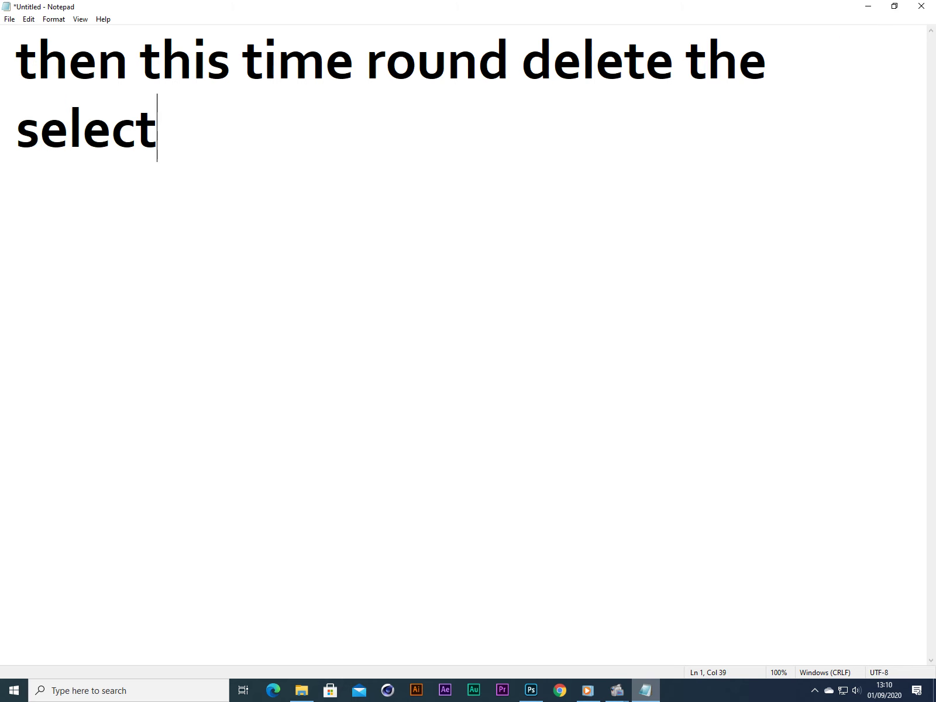
{"action": "type", "text": "ion using "}
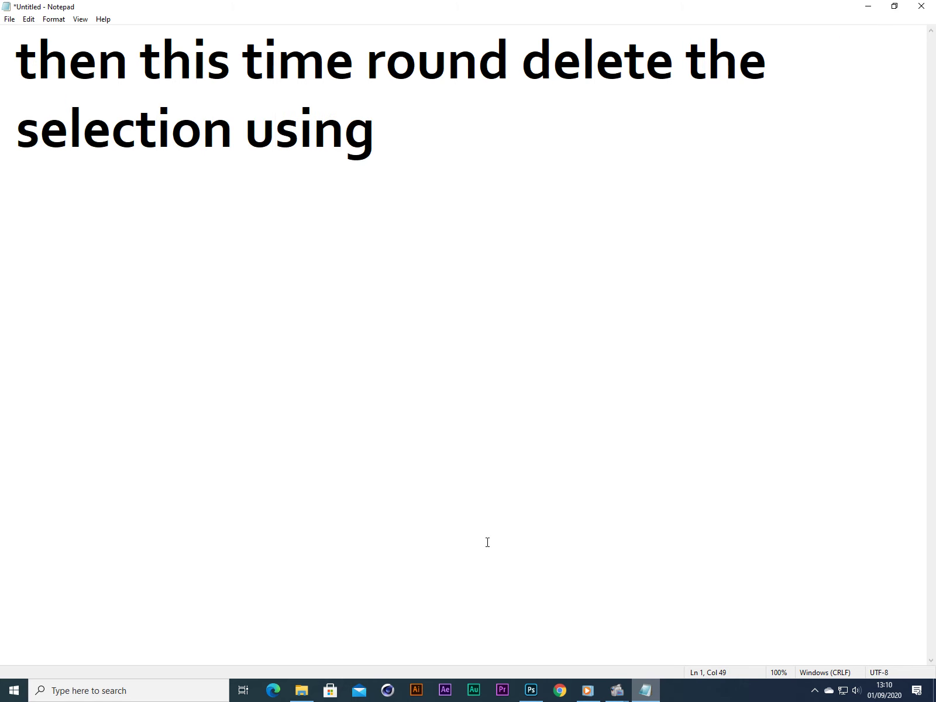
{"action": "type", "text": "del ke"}
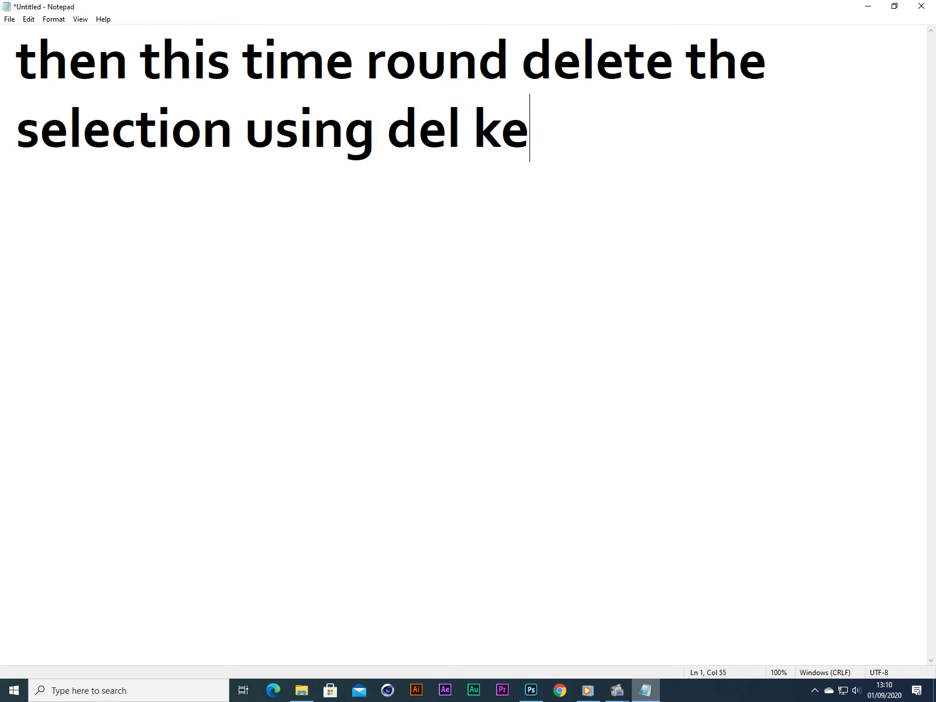
{"action": "type", "text": "y on"}
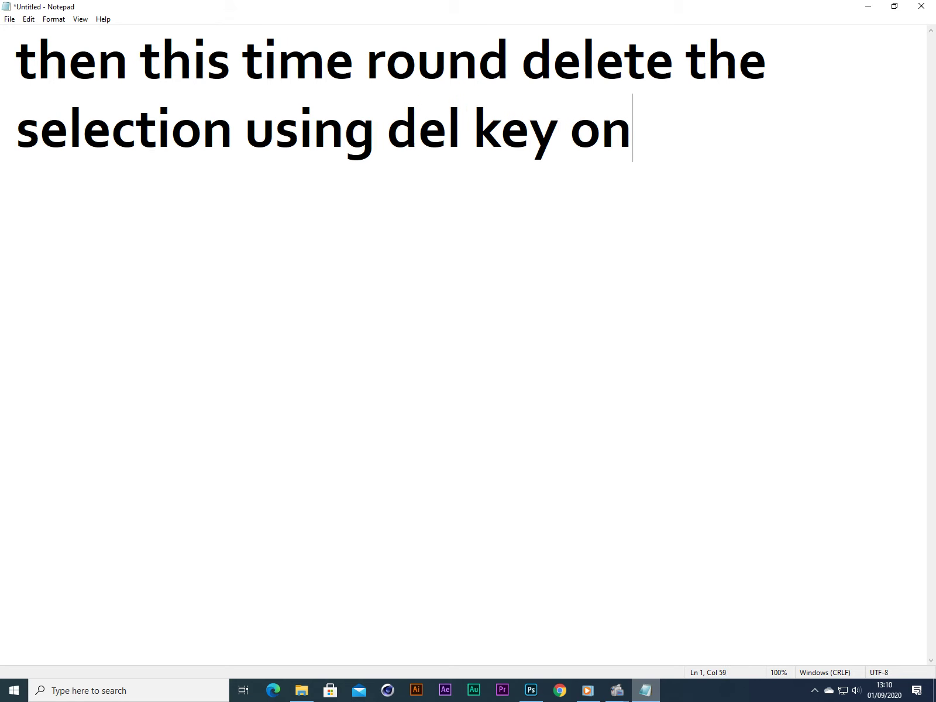
{"action": "type", "text": " your "}
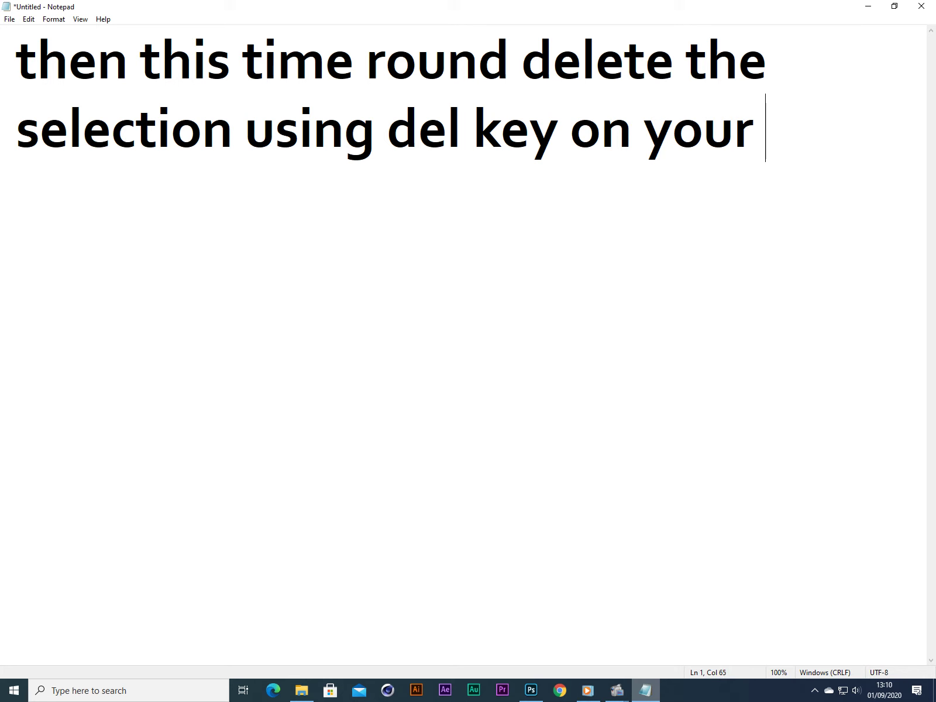
{"action": "type", "text": "keyboard"}
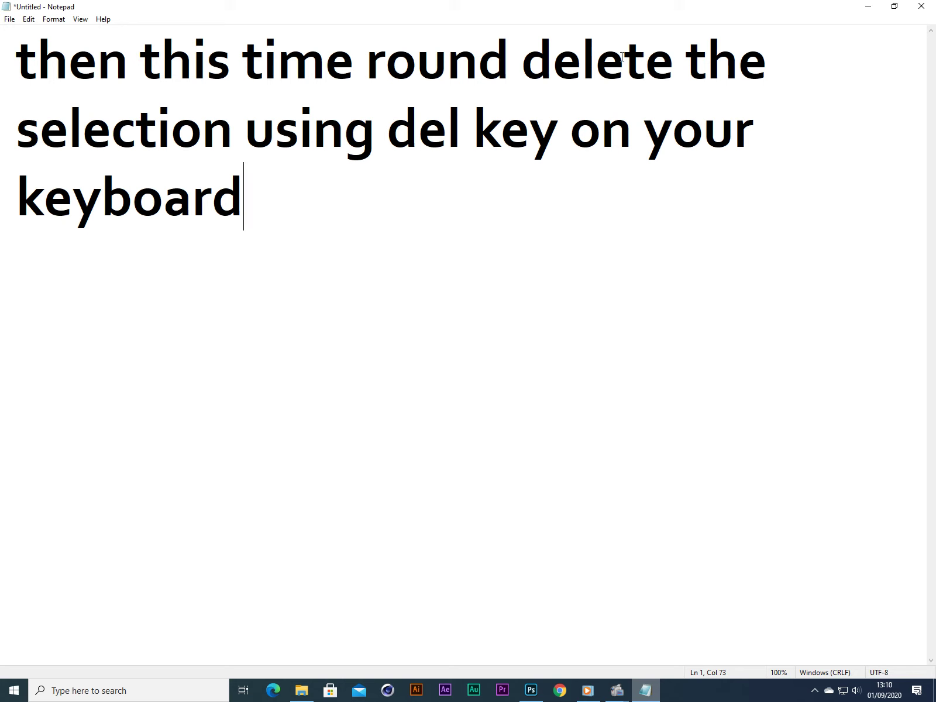
{"action": "left_click_drag", "start_coordinate": [523, 58], "coordinate": [896, 256]}
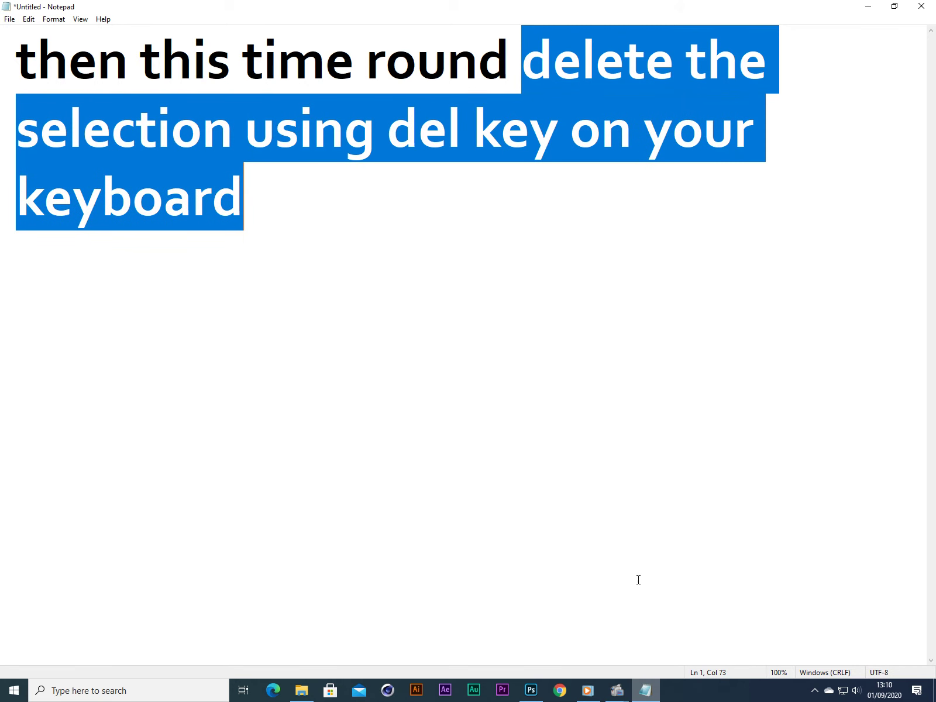
Switch to Photoshop, delete the selected white area inside the bent arm from Layer 1 and deselect
{"action": "left_click", "coordinate": [532, 690]}
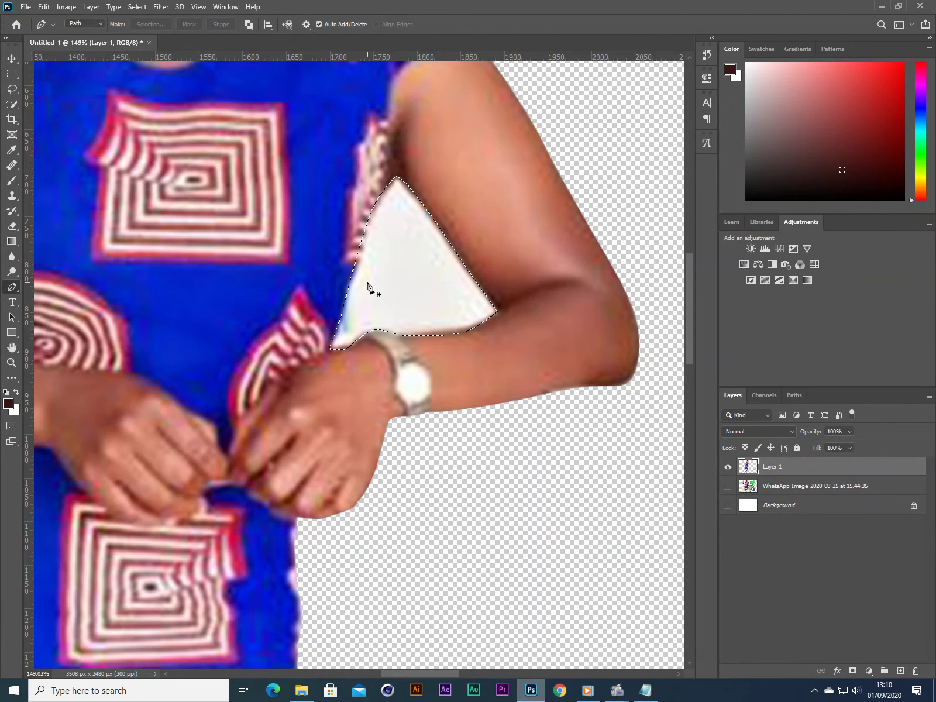
{"action": "key", "text": "Delete"}
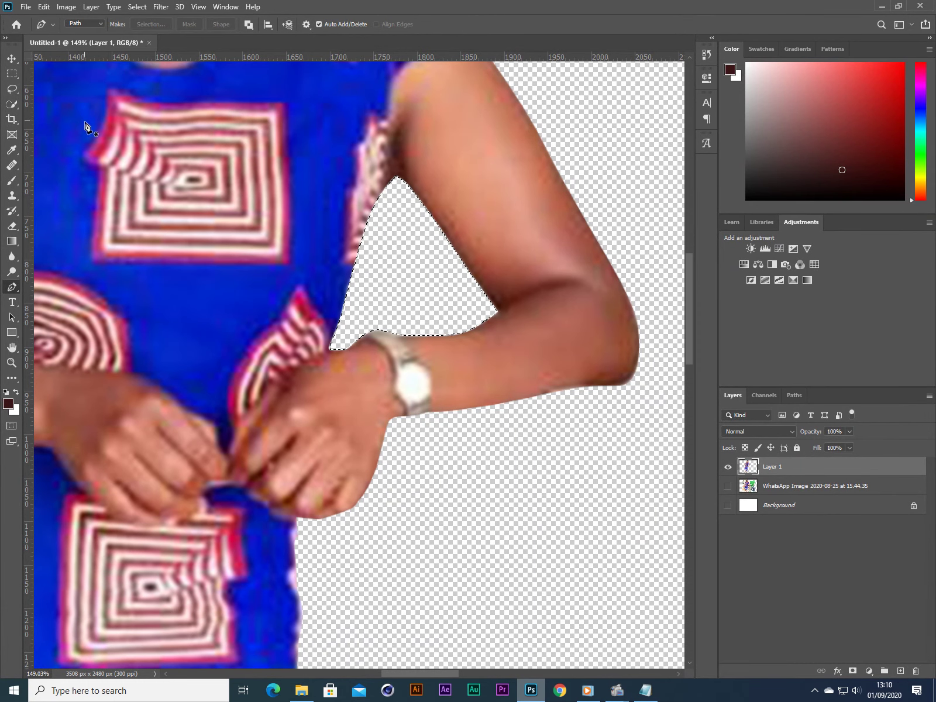
{"action": "left_click", "coordinate": [12, 74]}
{"action": "left_click", "coordinate": [429, 216]}
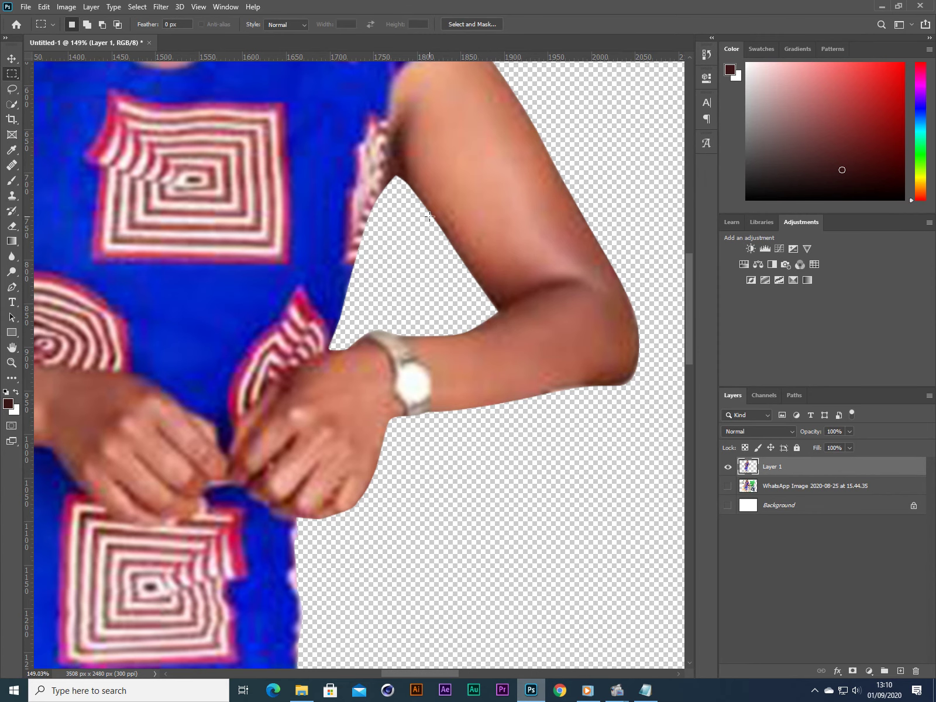
View the entire cut-out woman on the canvas and open the Zoom tool's preset list
{"action": "key", "text": "ctrl+0"}
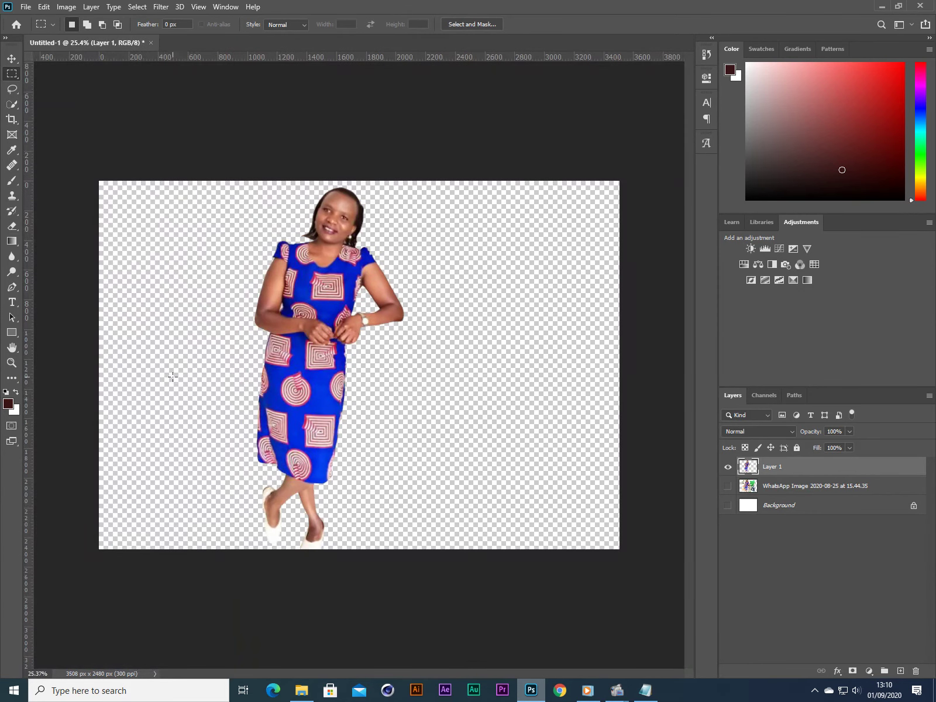
{"action": "double_click", "coordinate": [11, 363]}
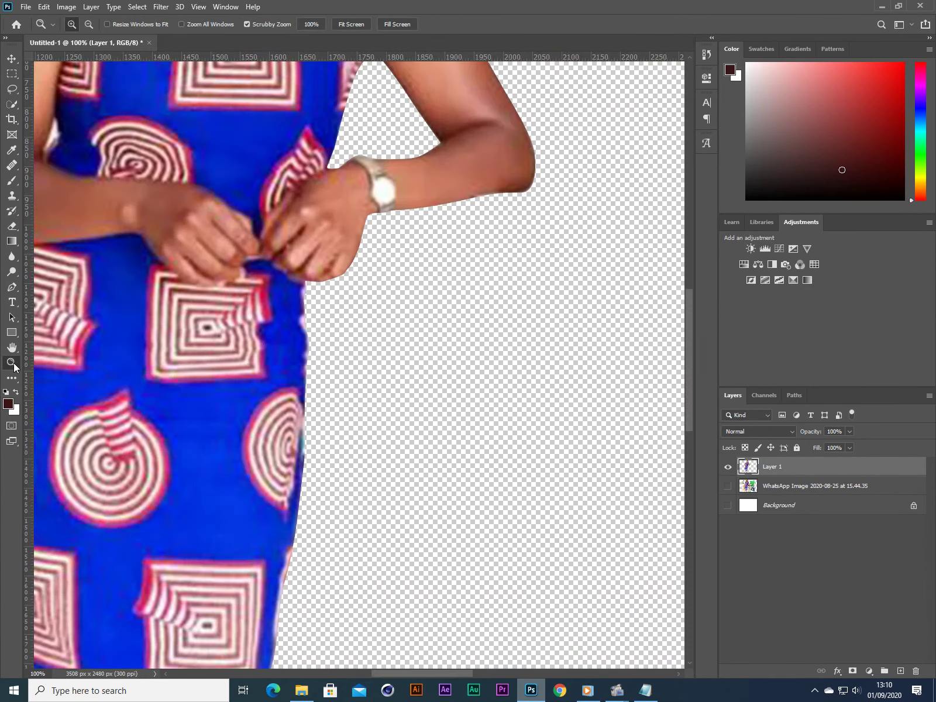
{"action": "scroll", "coordinate": [345, 374], "scroll_direction": "down", "scroll_amount": 1}
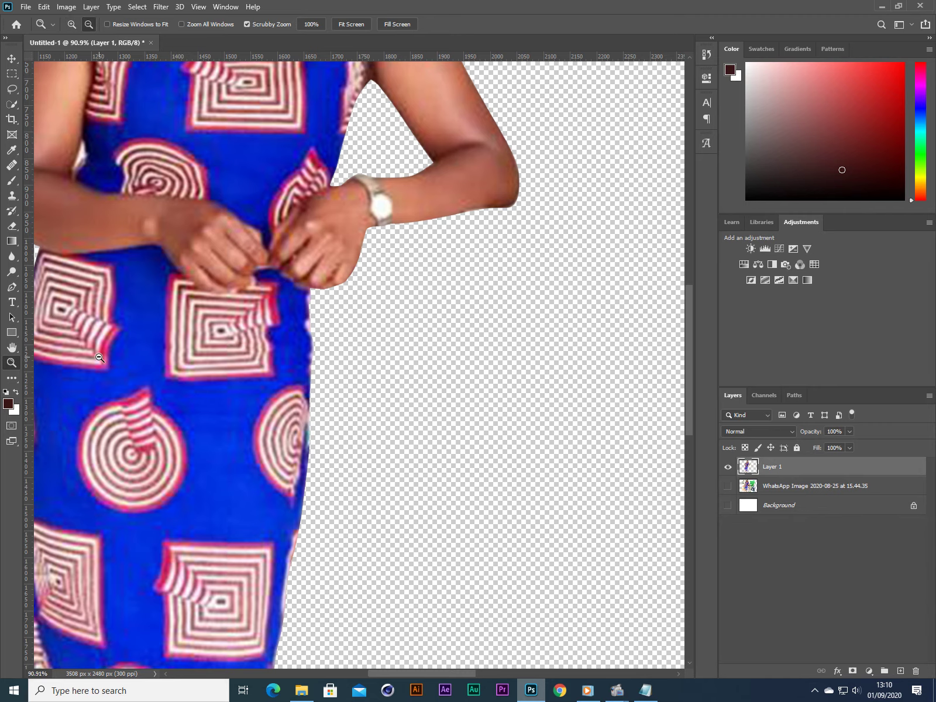
{"action": "scroll", "coordinate": [99, 357], "scroll_direction": "down", "scroll_amount": 6}
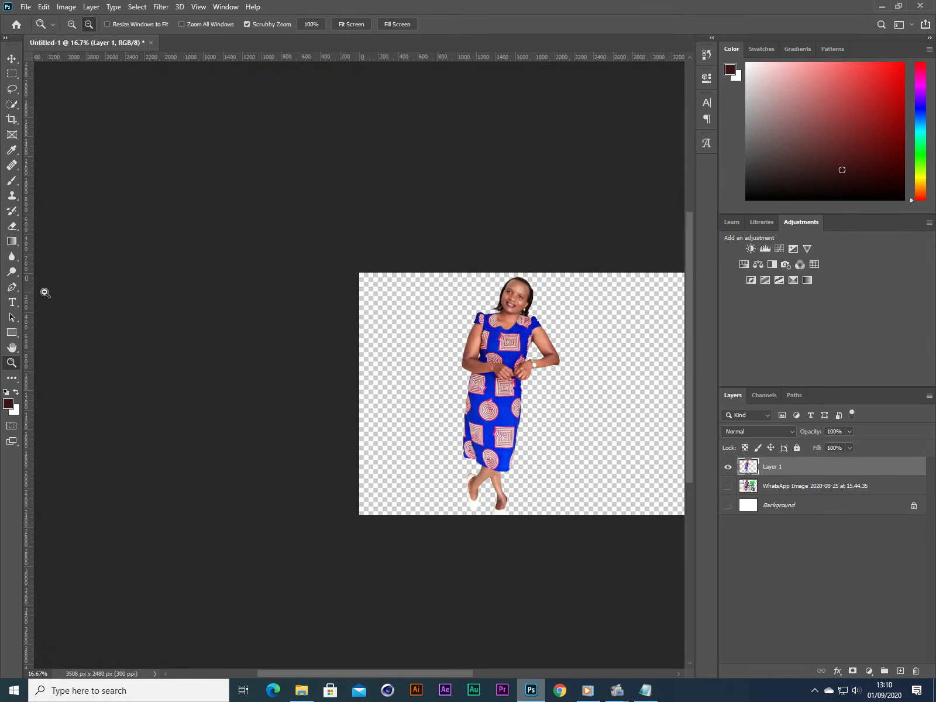
{"action": "left_click", "coordinate": [42, 26]}
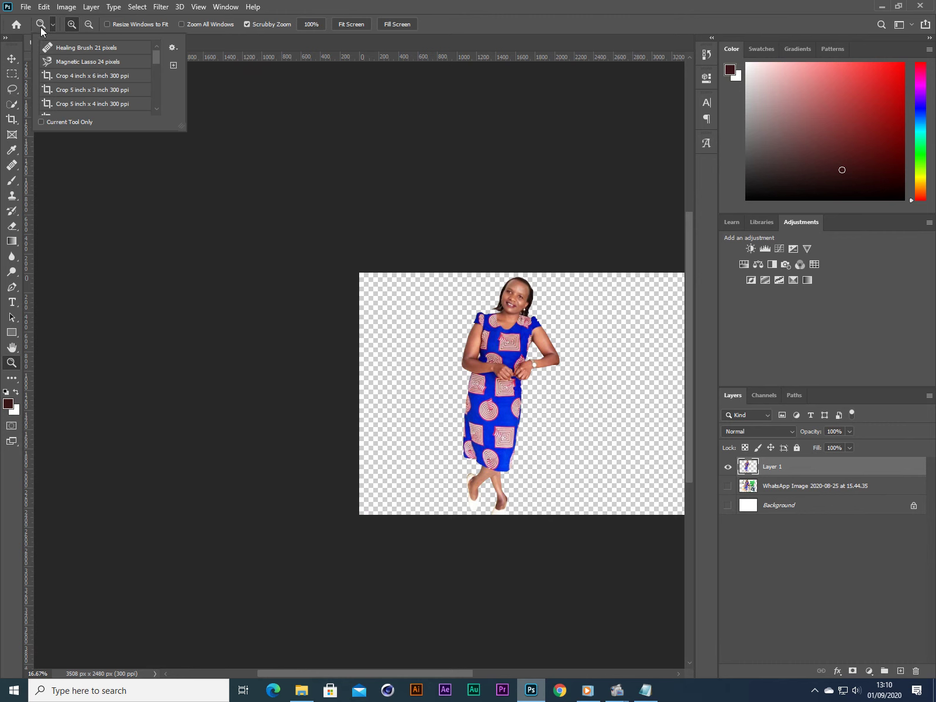
Move the cut-out woman horizontally toward the centre of the canvas
{"action": "left_click", "coordinate": [12, 58]}
{"action": "key", "text": "ctrl+0"}
{"action": "scroll", "coordinate": [439, 411], "scroll_direction": "down", "scroll_amount": 1}
{"action": "scroll", "coordinate": [441, 385], "scroll_direction": "up", "scroll_amount": 1}
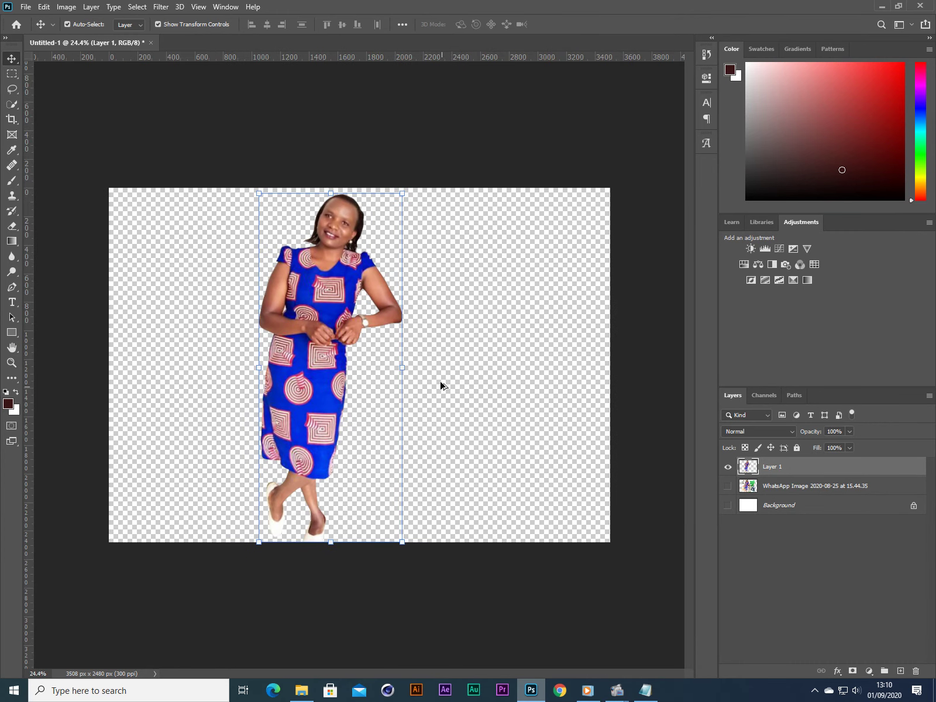
{"action": "scroll", "coordinate": [439, 384], "scroll_direction": "down", "scroll_amount": 1}
{"action": "left_click_drag", "start_coordinate": [310, 346], "coordinate": [340, 344]}
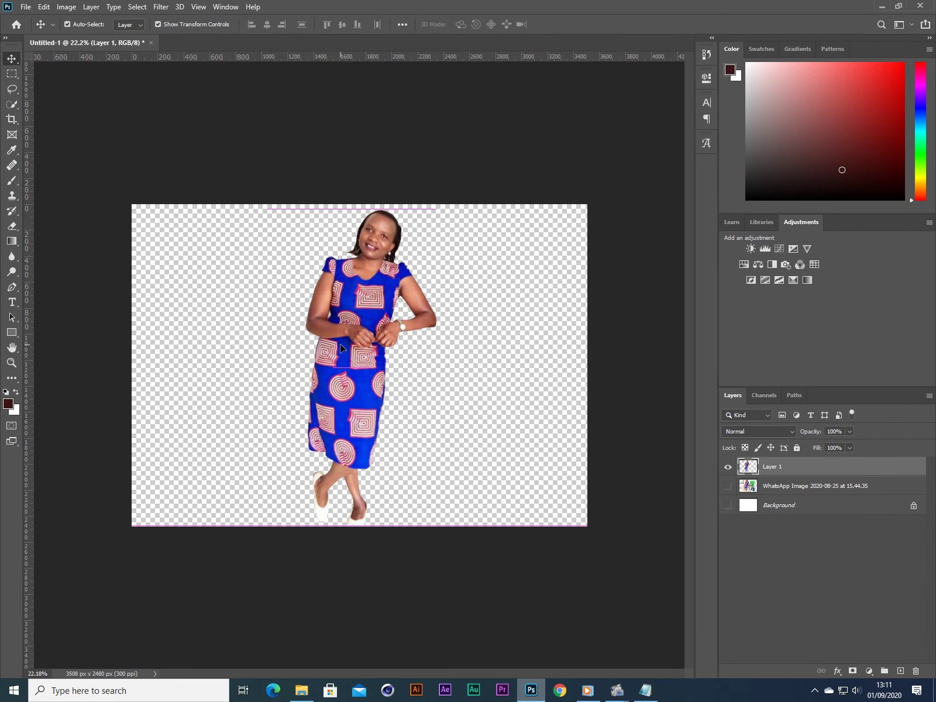
In Notepad, replace the existing note with "let's make the background", clear it, and return to Photoshop
{"action": "left_click", "coordinate": [646, 690]}
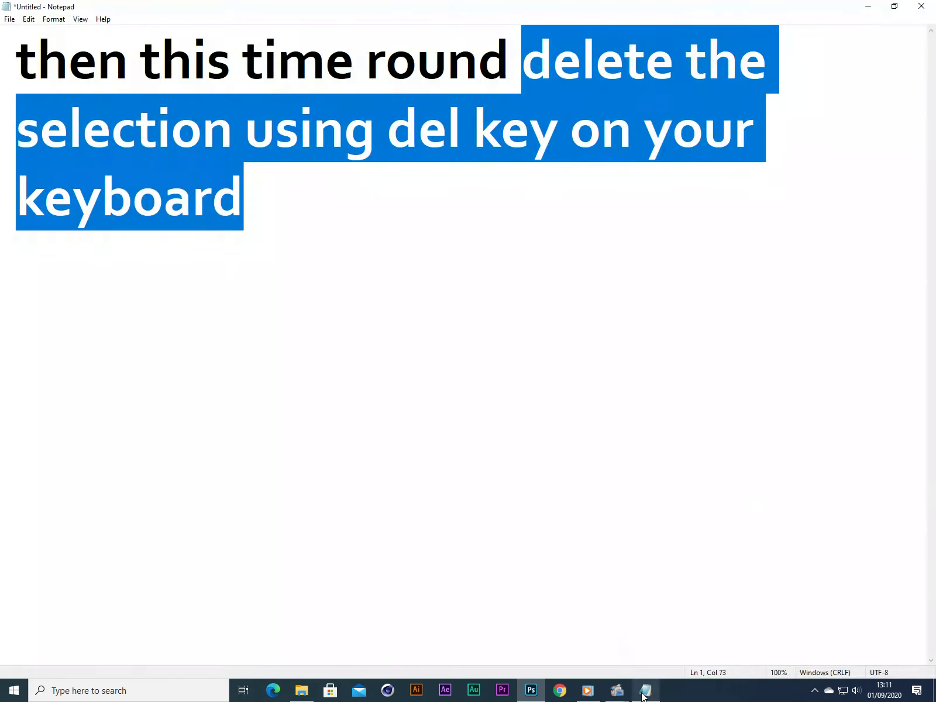
{"action": "key", "text": "ctrl+a"}
{"action": "key", "text": "Delete"}
{"action": "type", "text": "let"}
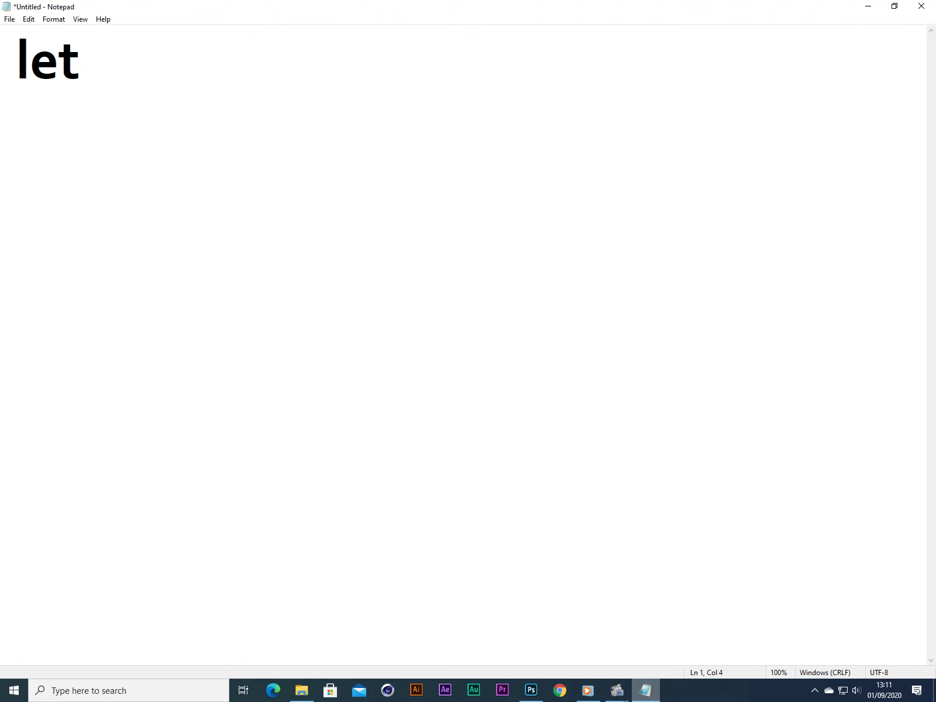
{"action": "type", "text": "'s make th"}
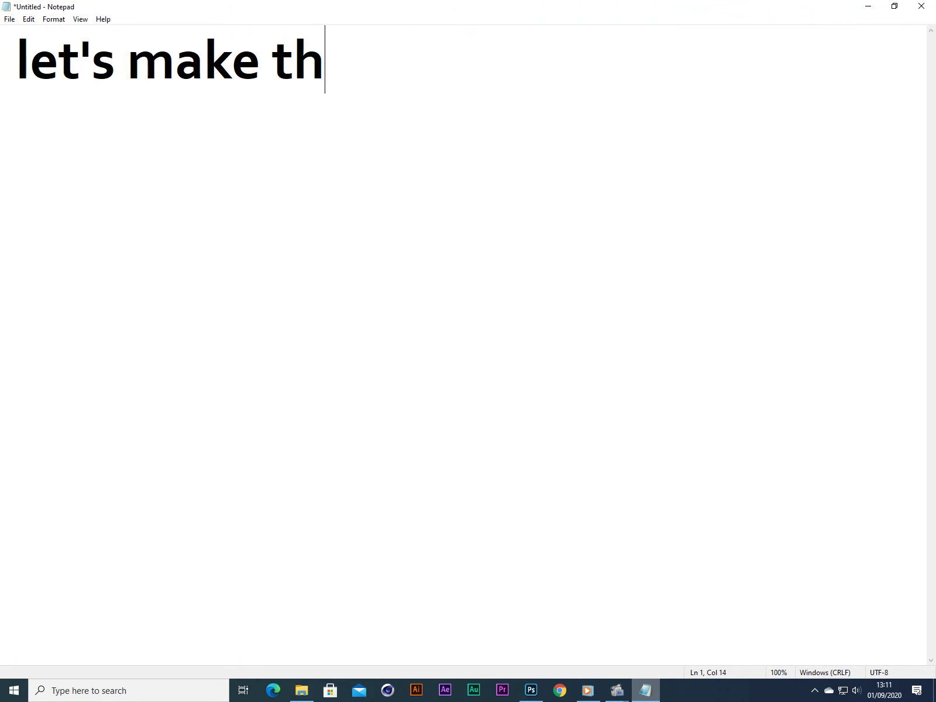
{"action": "type", "text": "e back"}
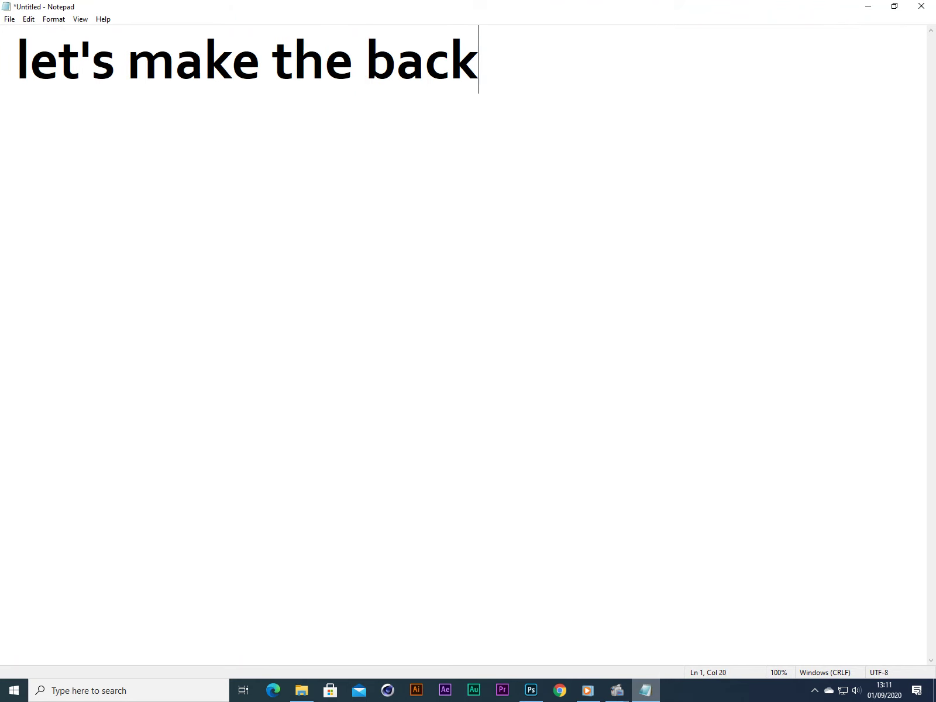
{"action": "type", "text": "gro"}
{"action": "key", "text": "BackSpace"}
{"action": "type", "text": "round"}
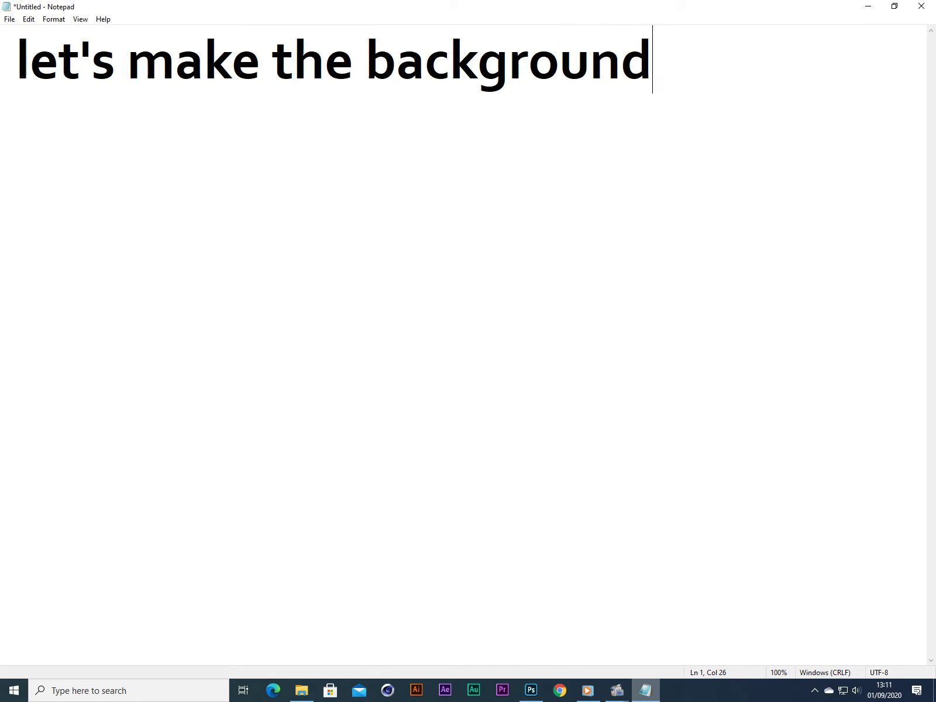
{"action": "key", "text": "ctrl+a"}
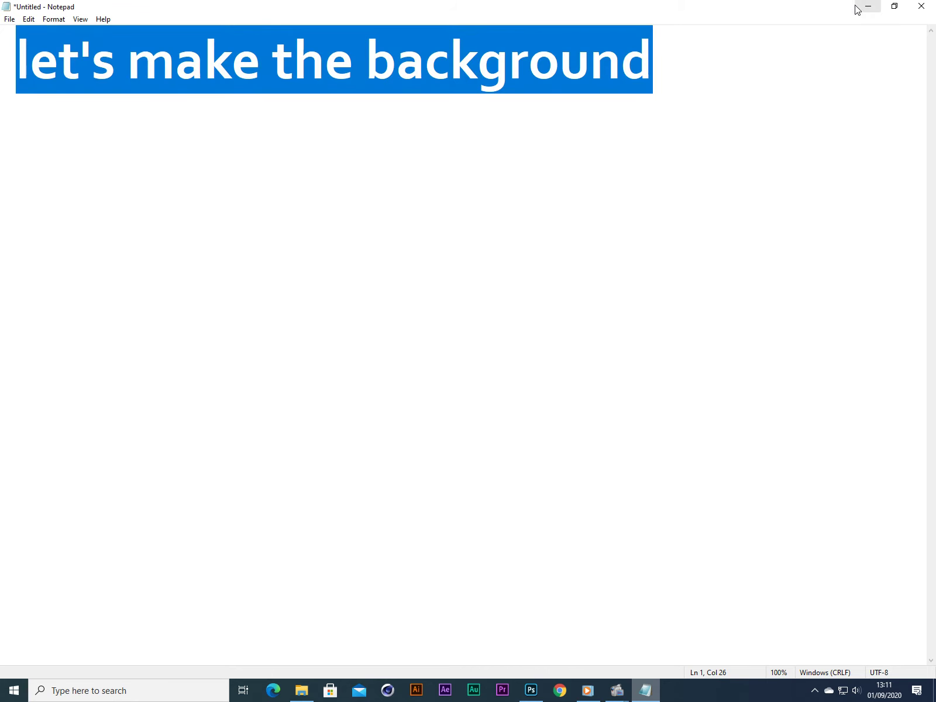
{"action": "key", "text": "BackSpace"}
{"action": "left_click", "coordinate": [538, 697]}
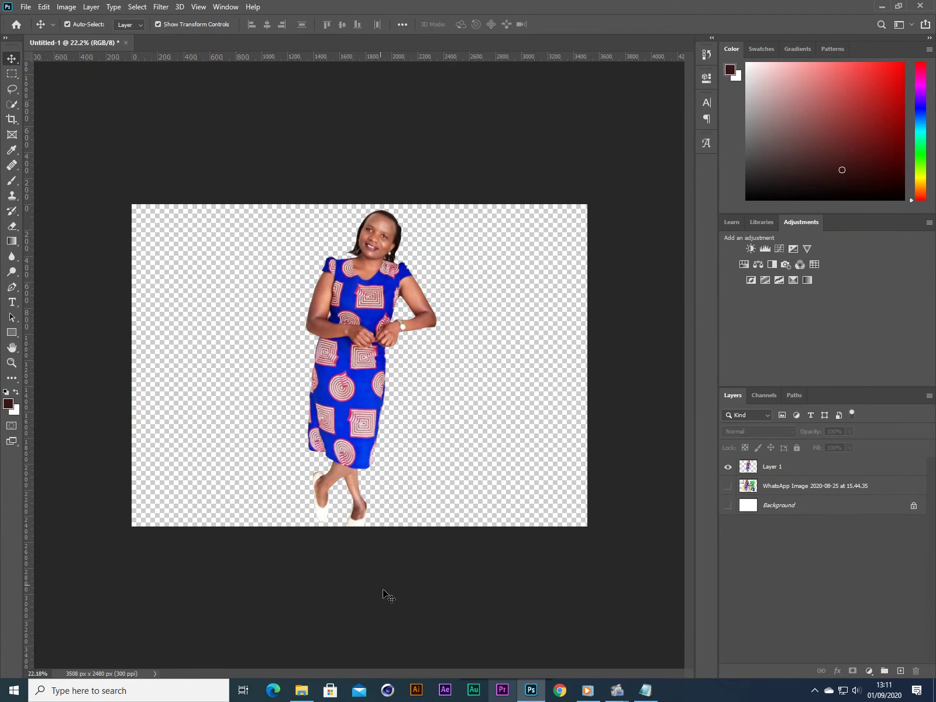
Write the note "use the rectangle tool.." in Notepad and erase it
{"action": "left_click", "coordinate": [647, 690]}
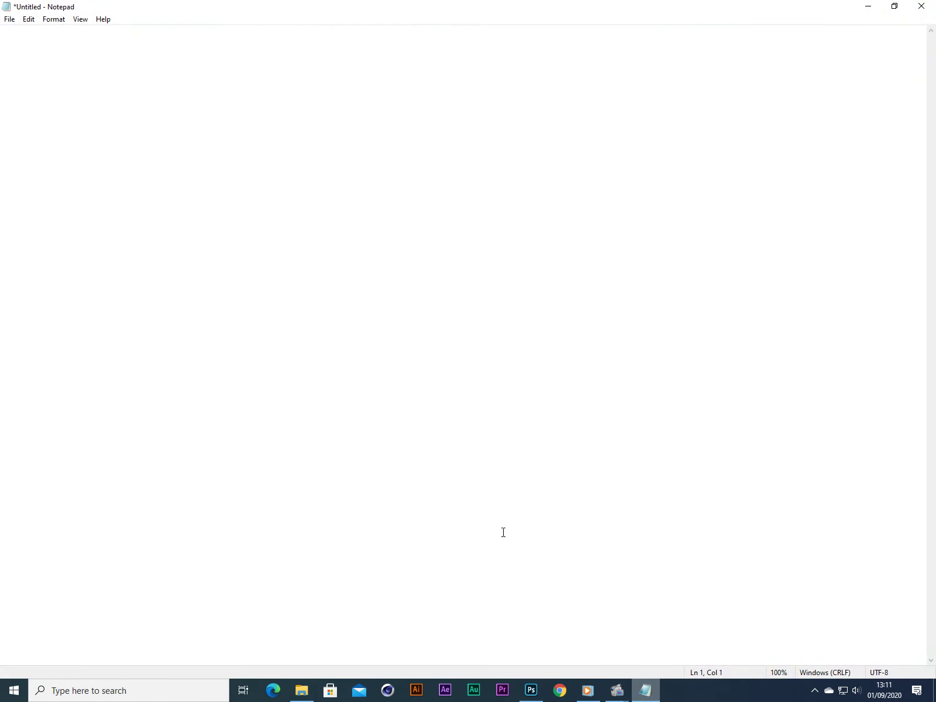
{"action": "type", "text": "use the re"}
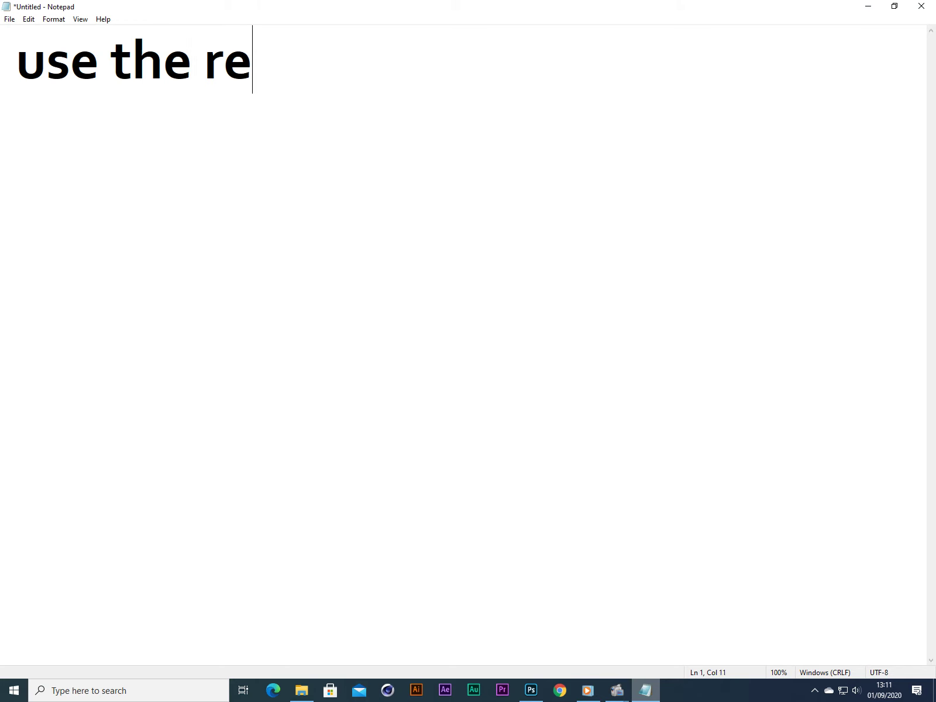
{"action": "type", "text": "ctunf"}
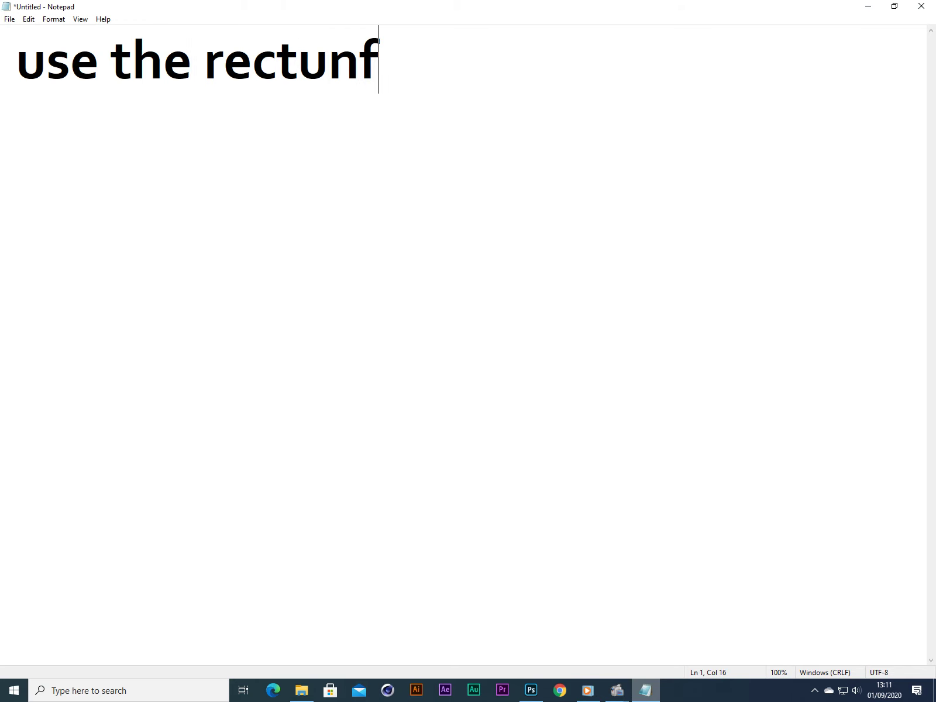
{"action": "key", "text": "BackSpace"}
{"action": "key", "text": "BackSpace"}
{"action": "key", "text": "BackSpace"}
{"action": "type", "text": "an"}
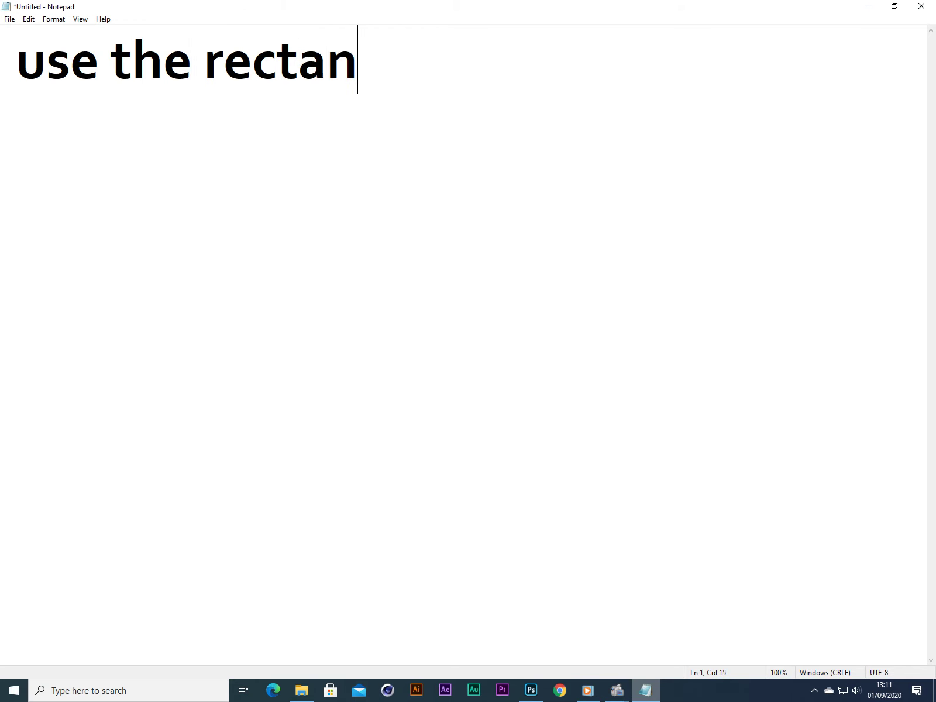
{"action": "type", "text": "gle tu"}
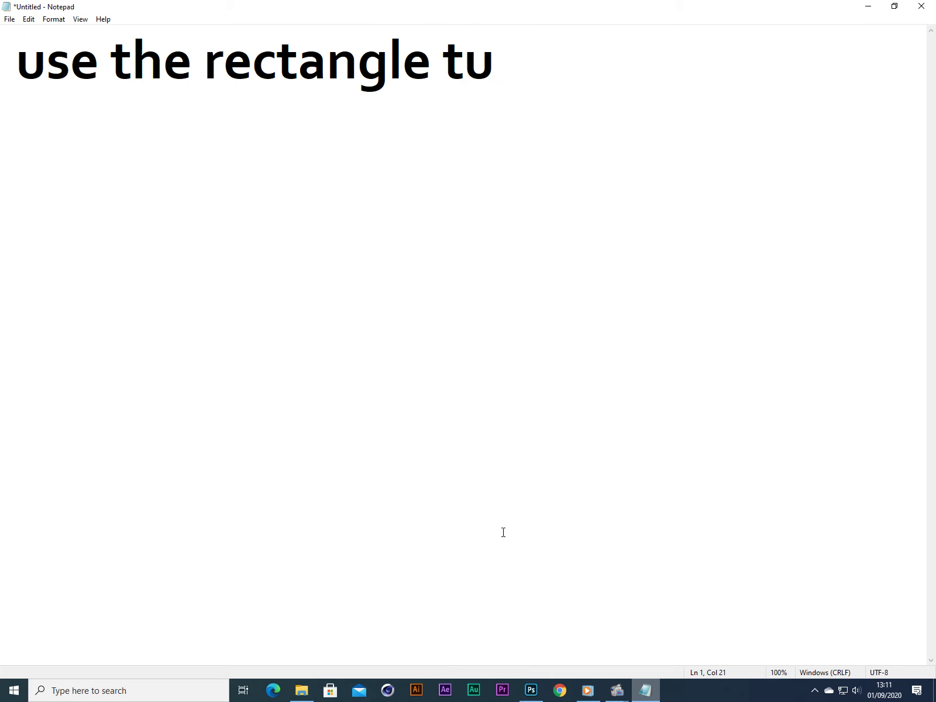
{"action": "key", "text": "BackSpace"}
{"action": "type", "text": "ook"}
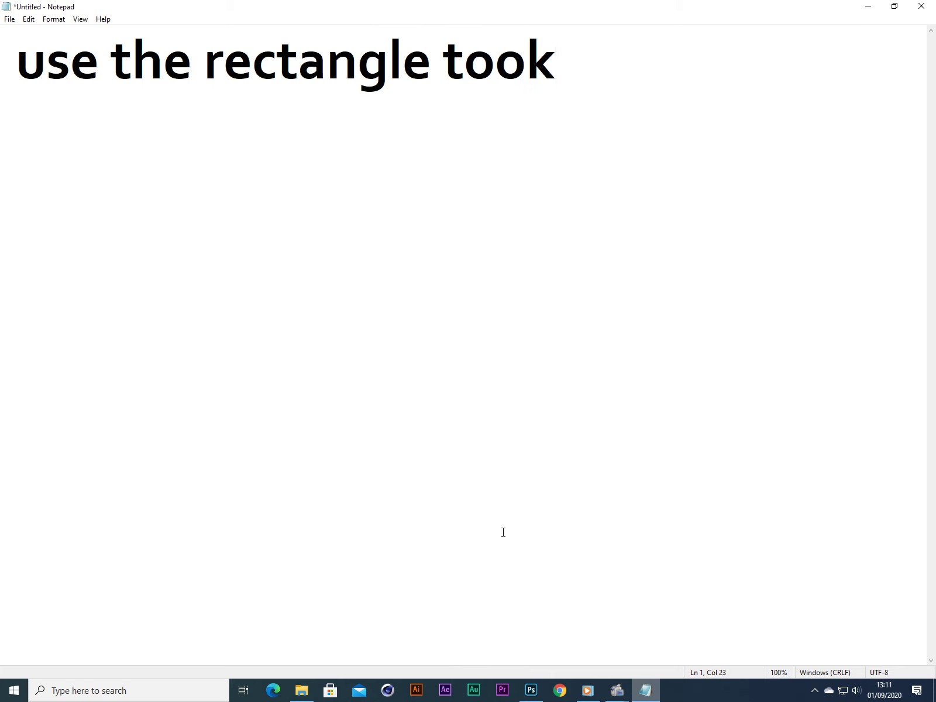
{"action": "key", "text": "BackSpace"}
{"action": "type", "text": "l.."}
{"action": "key", "text": "ctrl+a"}
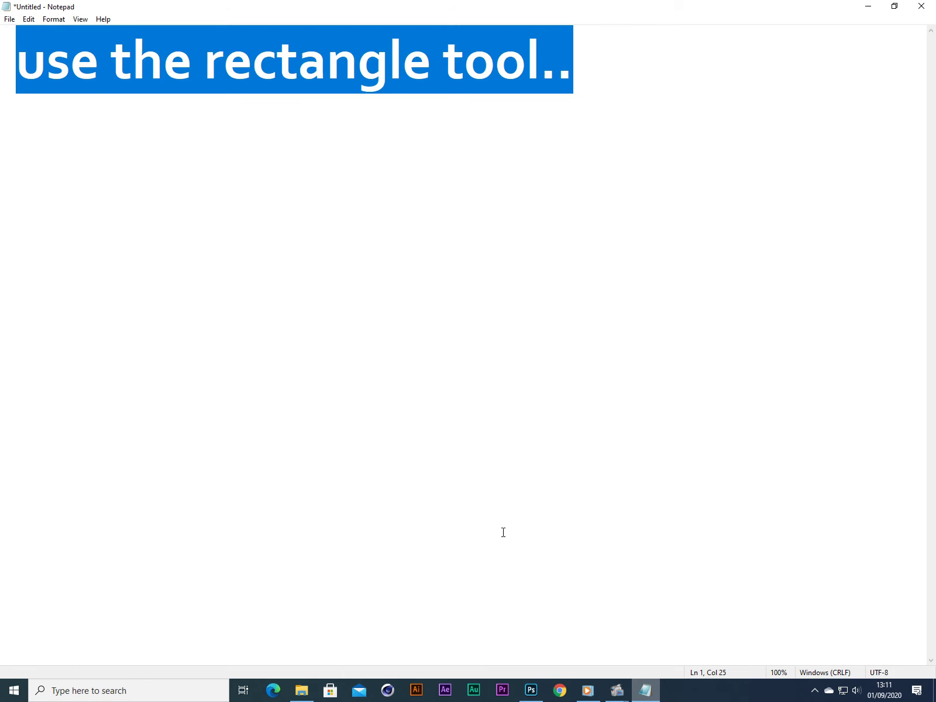
{"action": "key", "text": "BackSpace"}
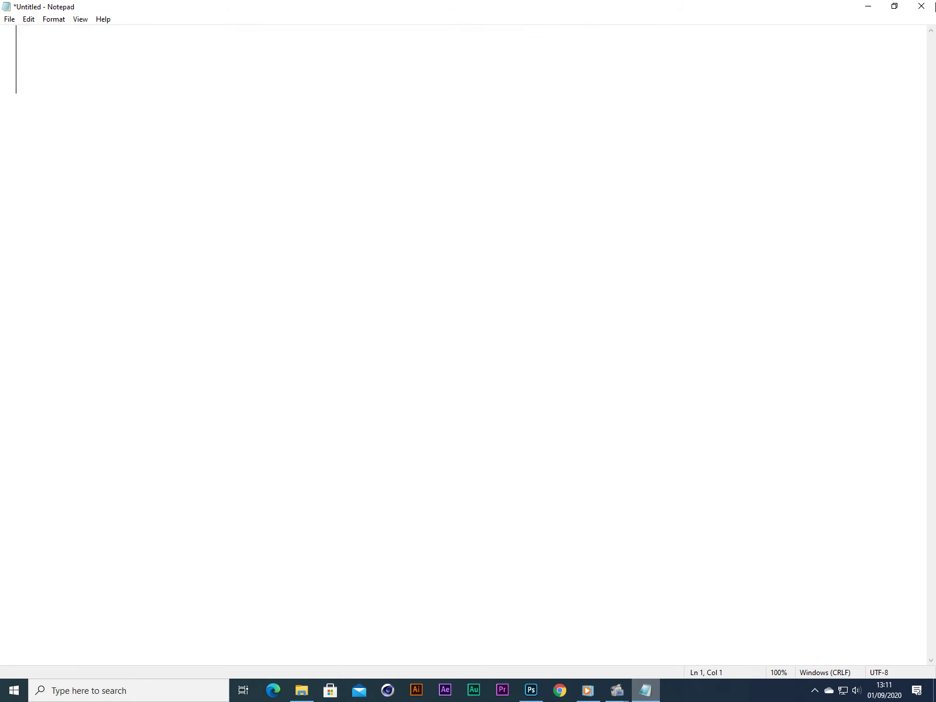
Reduce the Notepad window, return to Photoshop, and draw a rectangle shape covering the whole canvas, about 3771 × 2693 px
{"action": "left_click", "coordinate": [895, 6]}
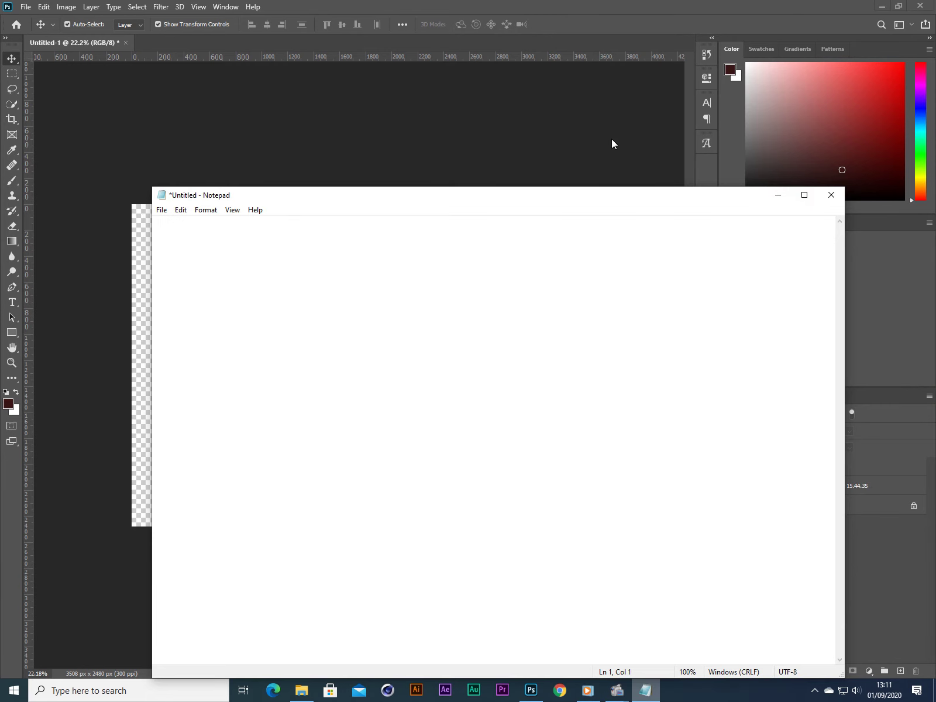
{"action": "left_click", "coordinate": [612, 142]}
{"action": "left_click", "coordinate": [12, 332]}
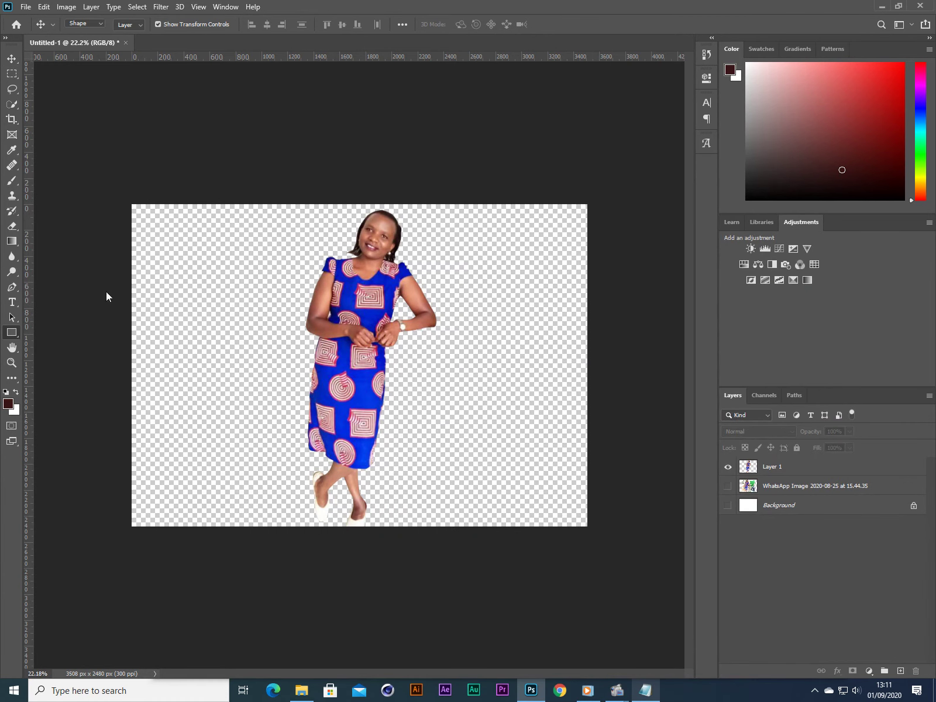
{"action": "left_click_drag", "start_coordinate": [124, 201], "coordinate": [614, 550]}
Try white and magenta among the recent fill colours on the rectangle and settle on red
{"action": "left_click", "coordinate": [132, 26]}
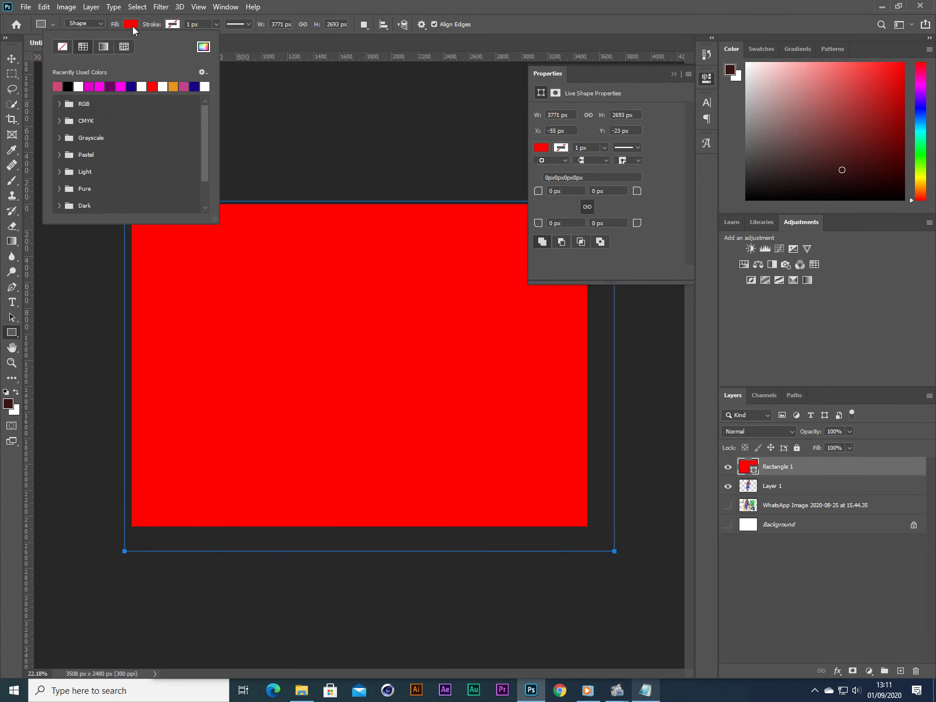
{"action": "left_click", "coordinate": [79, 86]}
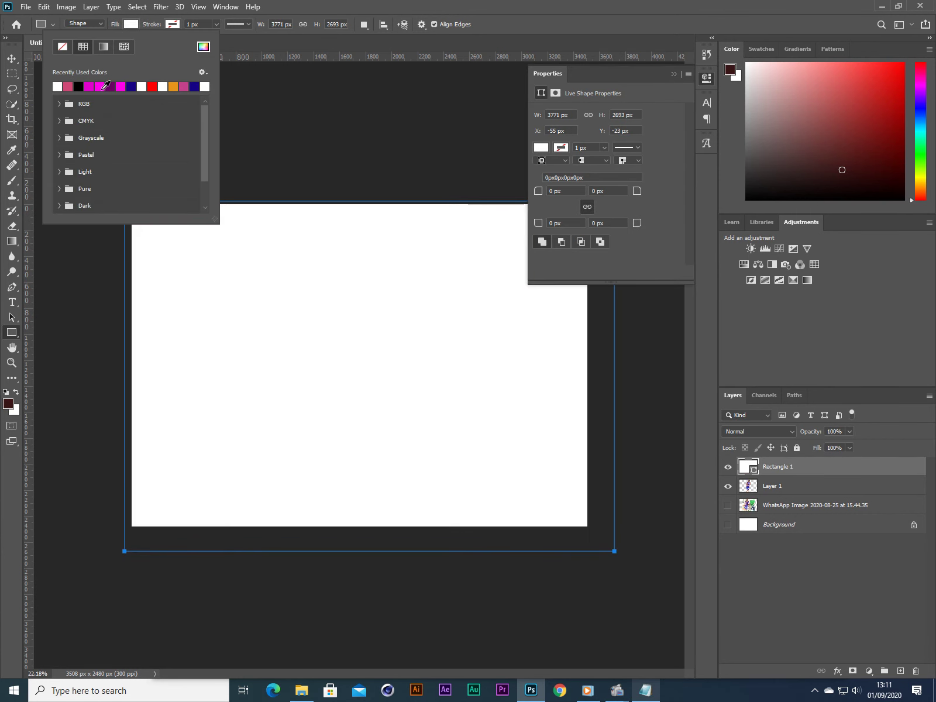
{"action": "left_click", "coordinate": [110, 86]}
{"action": "left_click", "coordinate": [131, 86]}
{"action": "left_click", "coordinate": [79, 86]}
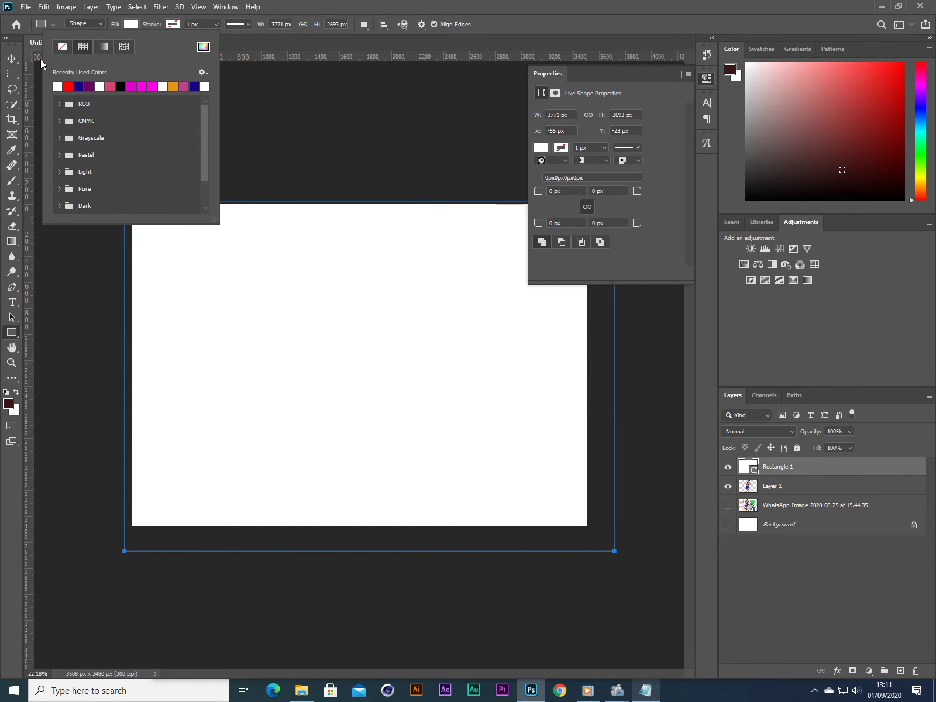
{"action": "left_click", "coordinate": [121, 86]}
{"action": "left_click", "coordinate": [131, 86]}
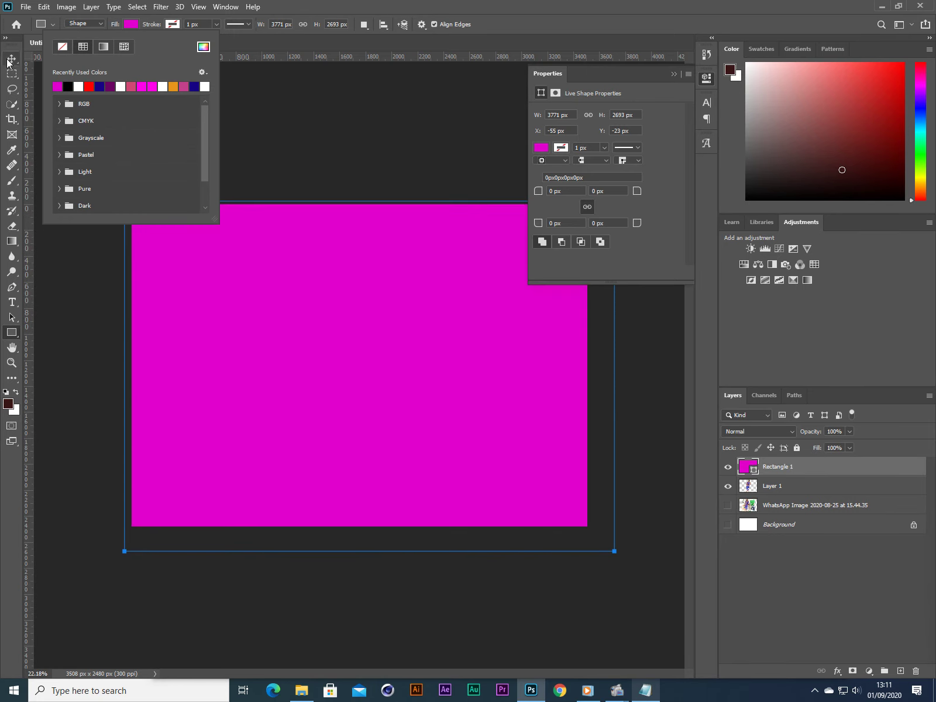
{"action": "left_click", "coordinate": [89, 86]}
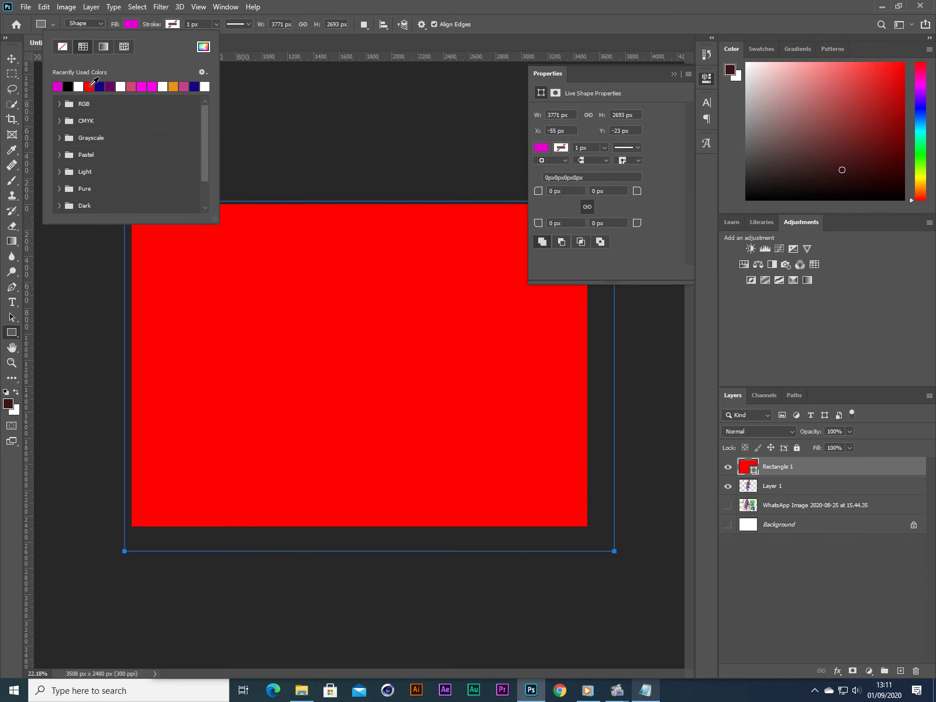
Close the shape properties and place the red rectangle layer directly beneath the cut-out woman's layer
{"action": "left_click", "coordinate": [12, 59]}
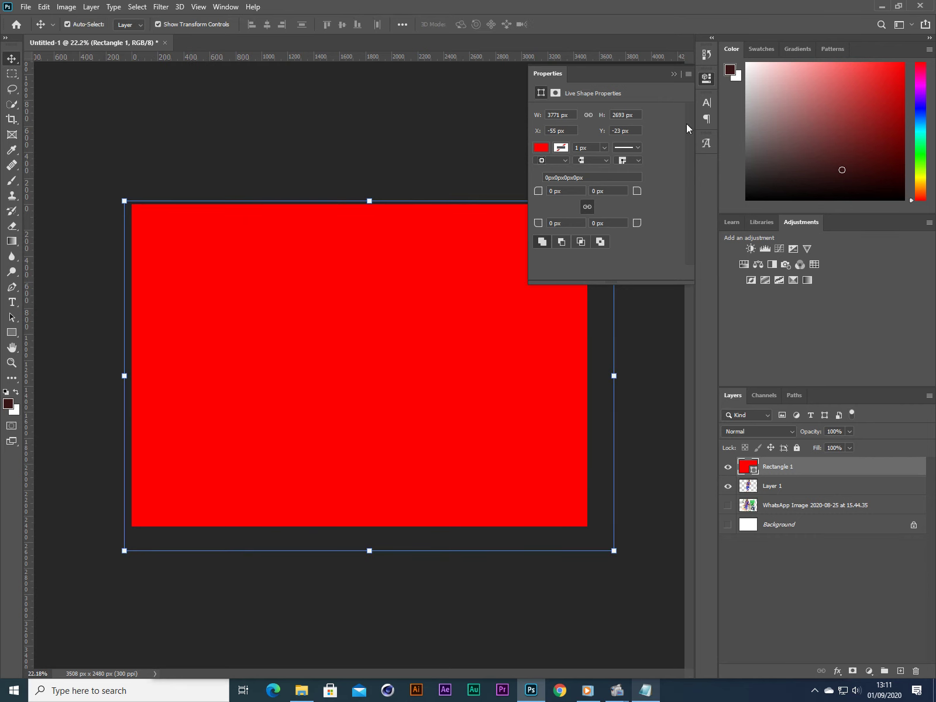
{"action": "left_click", "coordinate": [679, 74]}
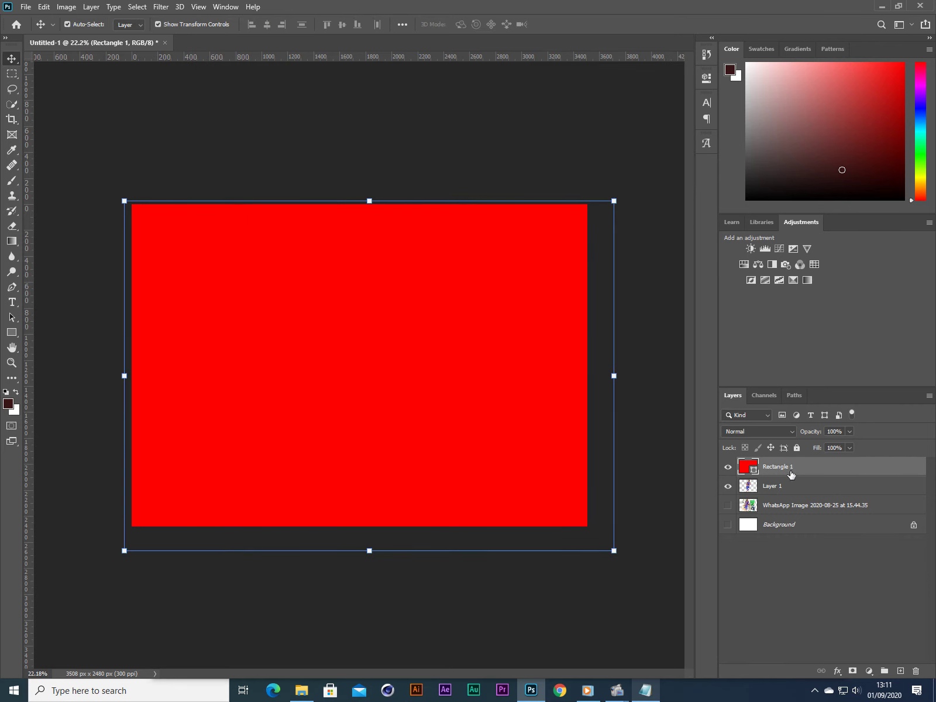
{"action": "left_click_drag", "start_coordinate": [780, 469], "coordinate": [777, 493]}
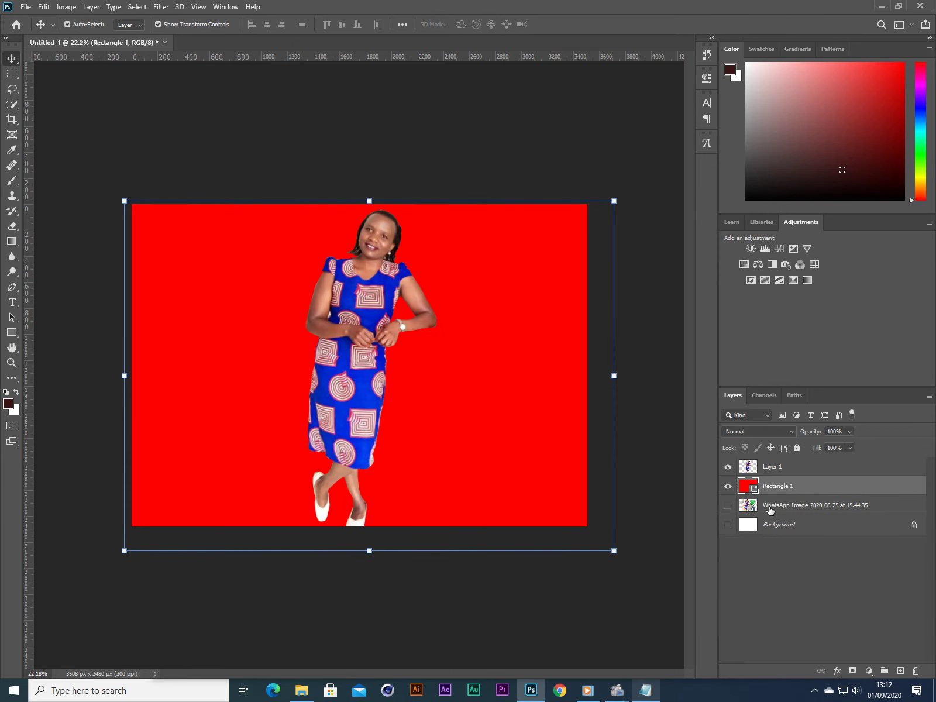
Write the note "drag below" in Notepad, move its window clear of the layer list, and return to Photoshop
{"action": "left_click", "coordinate": [645, 690]}
{"action": "type", "text": "d"}
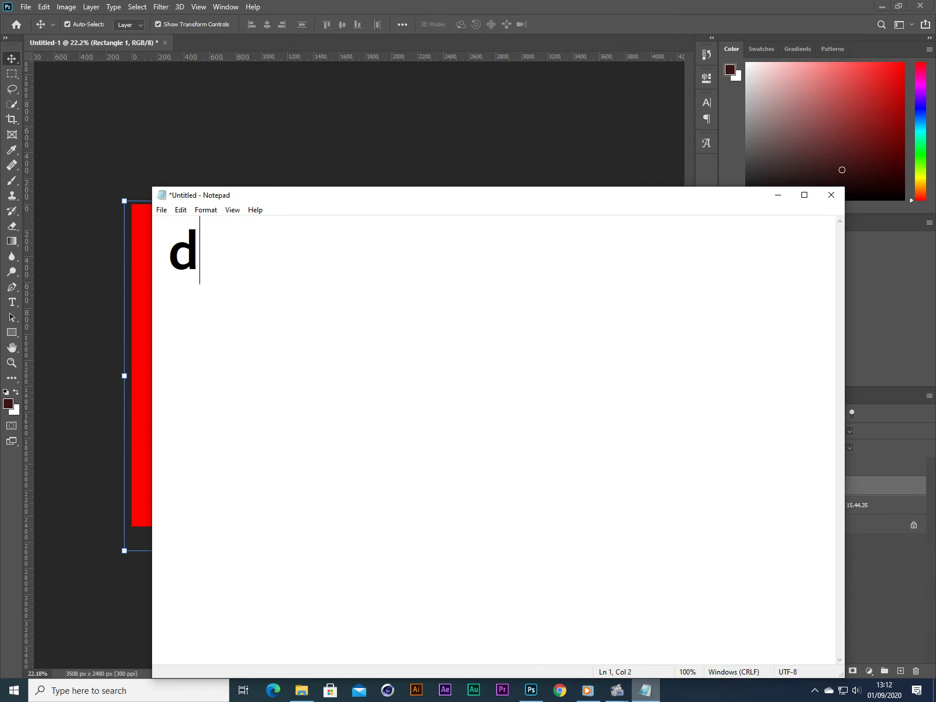
{"action": "type", "text": "rag be"}
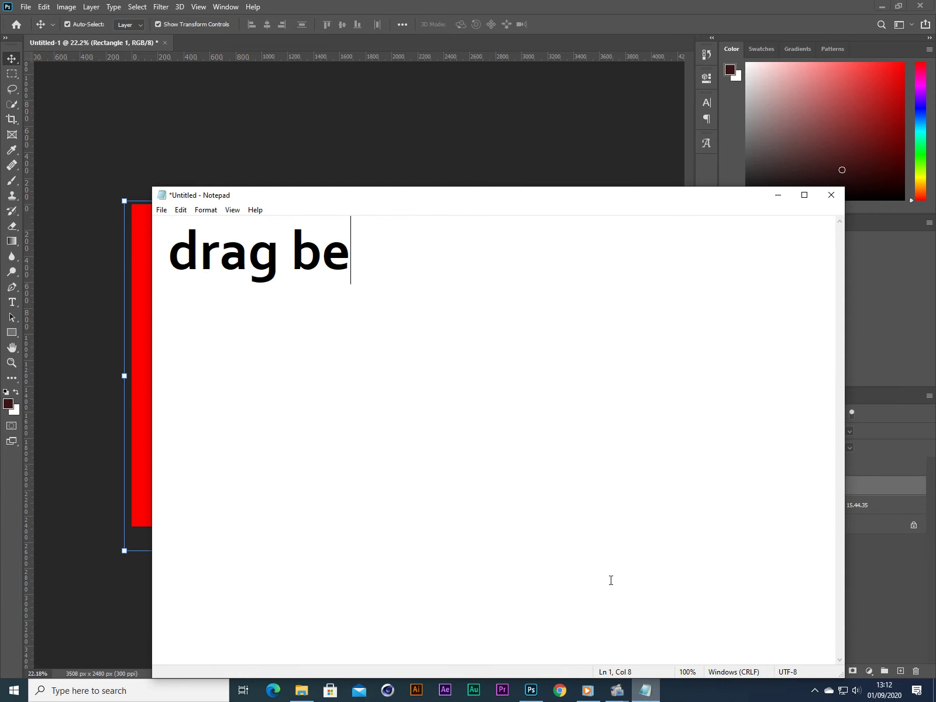
{"action": "type", "text": "low"}
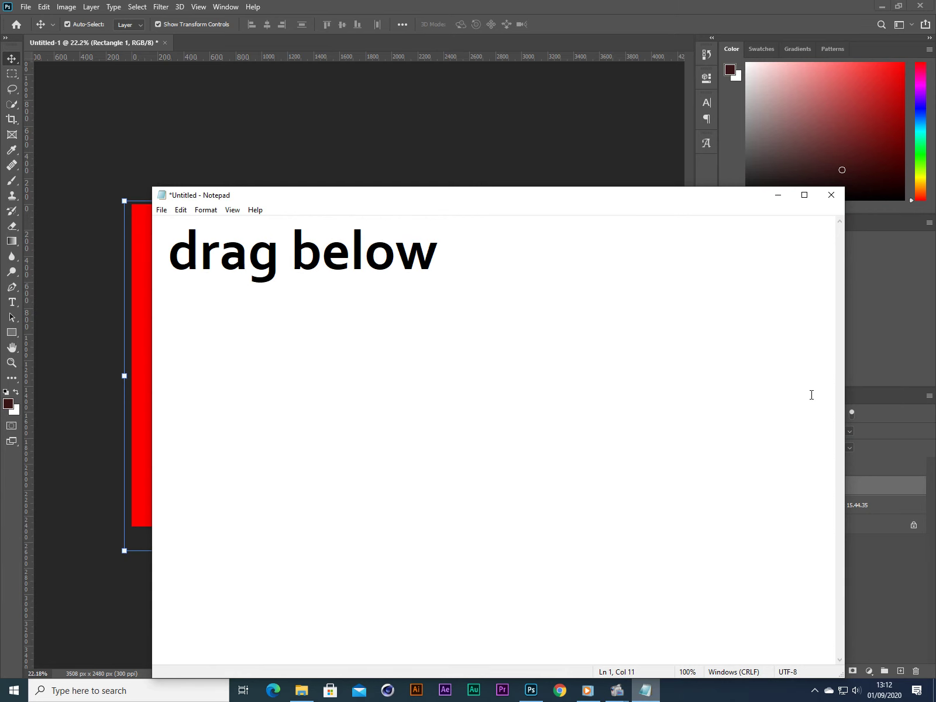
{"action": "left_click_drag", "start_coordinate": [719, 197], "coordinate": [473, 153]}
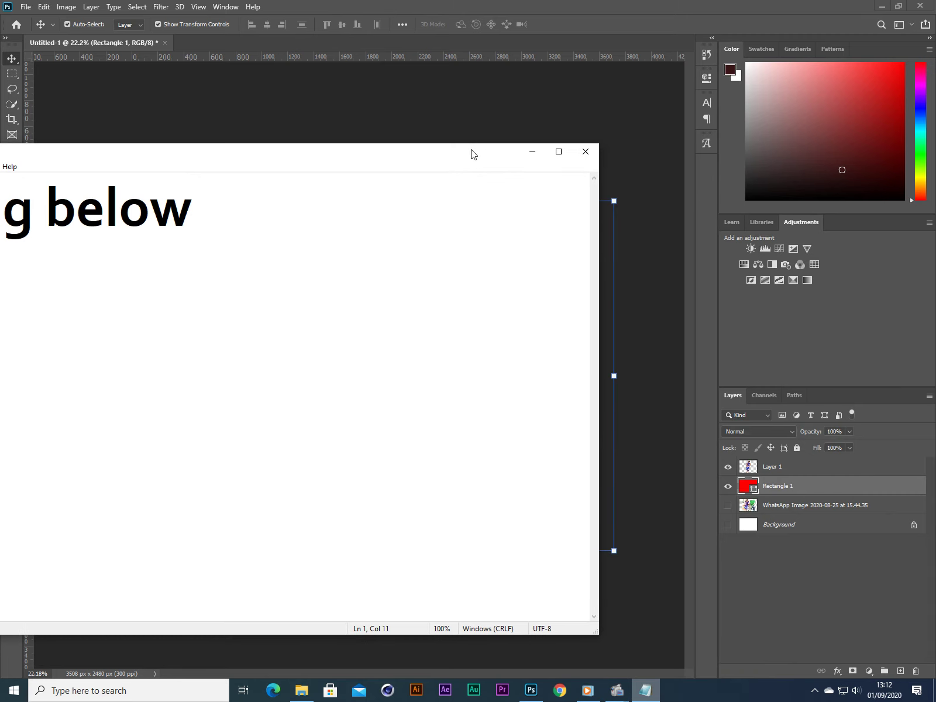
{"action": "left_click", "coordinate": [808, 493]}
Open the Layer Style blending options for the red rectangle layer
{"action": "left_click_drag", "start_coordinate": [787, 487], "coordinate": [769, 505]}
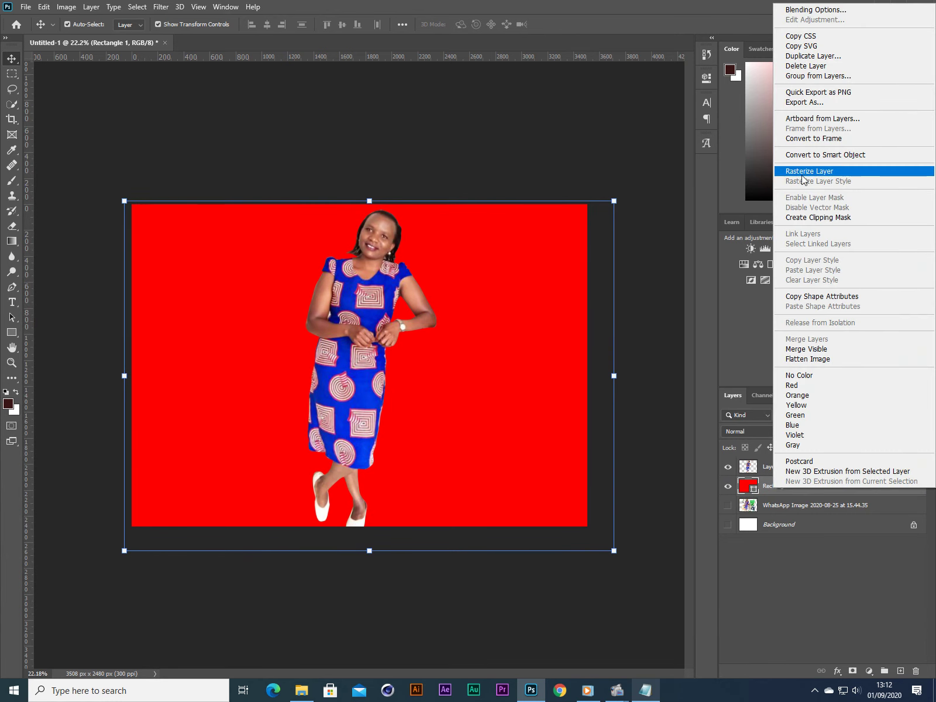
{"action": "left_click", "coordinate": [773, 495]}
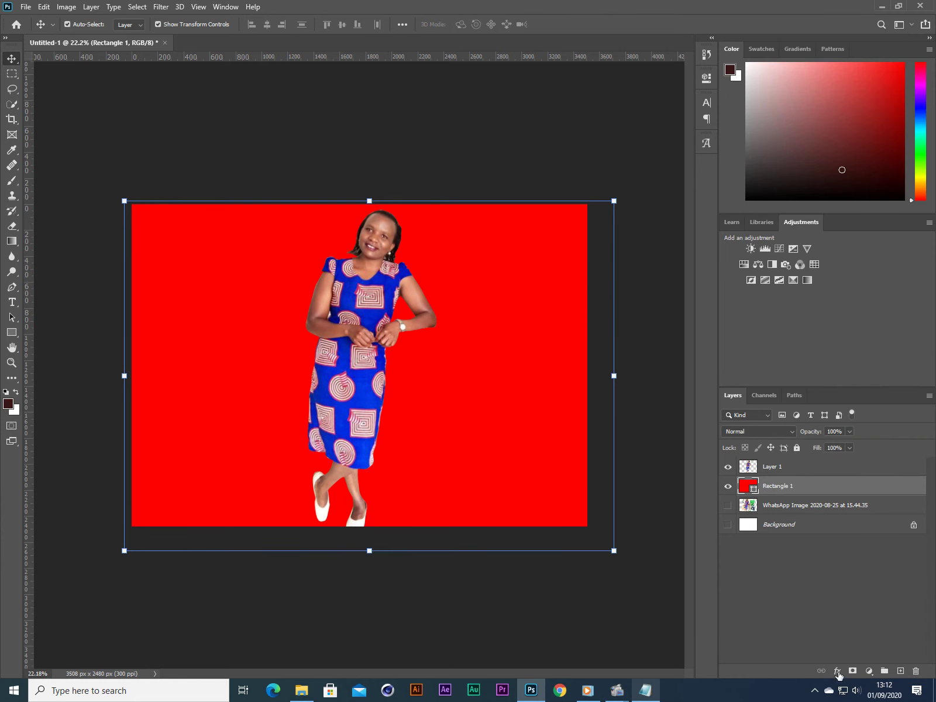
{"action": "left_click", "coordinate": [806, 533]}
{"action": "key", "text": "alt+period"}
{"action": "left_click", "coordinate": [802, 487]}
{"action": "left_click", "coordinate": [837, 671]}
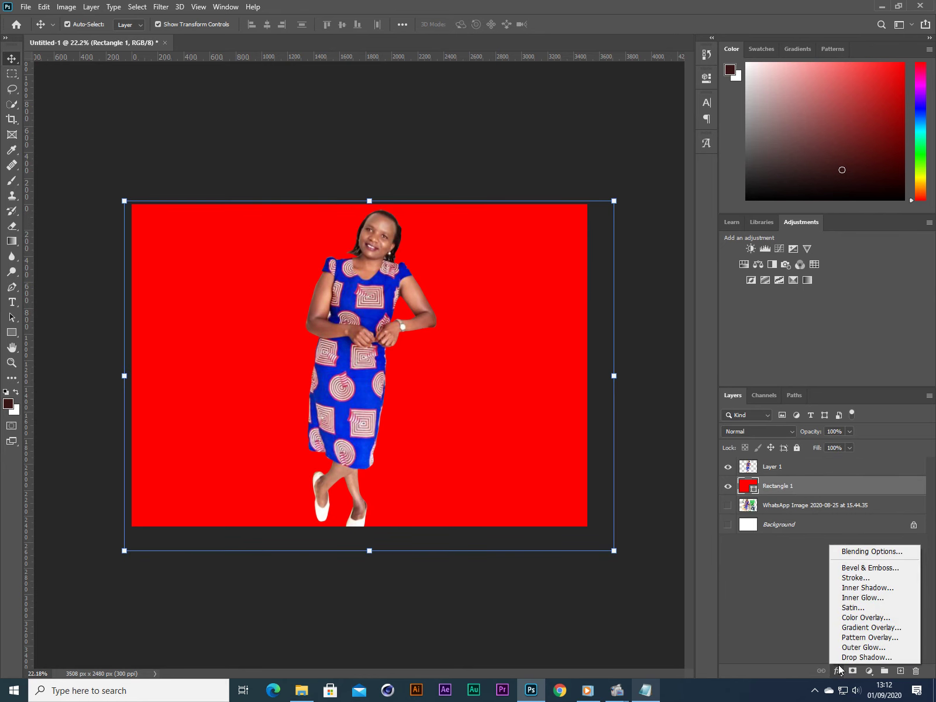
{"action": "left_click", "coordinate": [872, 552]}
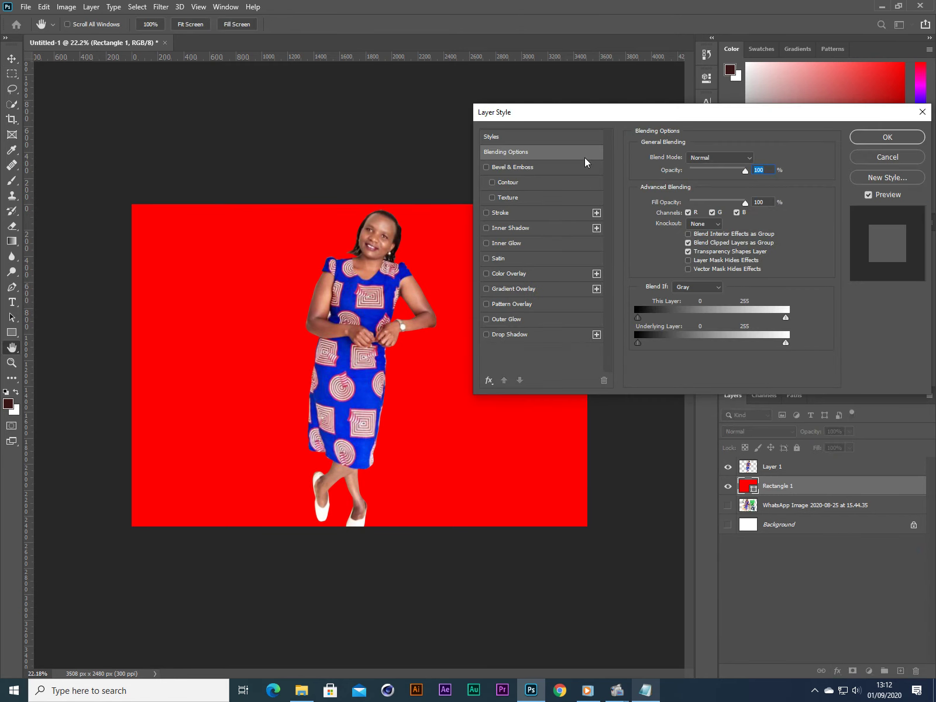
Add a Gradient Overlay to the rectangle layer using the Purple_02 preset from the Purples group and apply the layer style
{"action": "left_click_drag", "start_coordinate": [615, 117], "coordinate": [574, 37]}
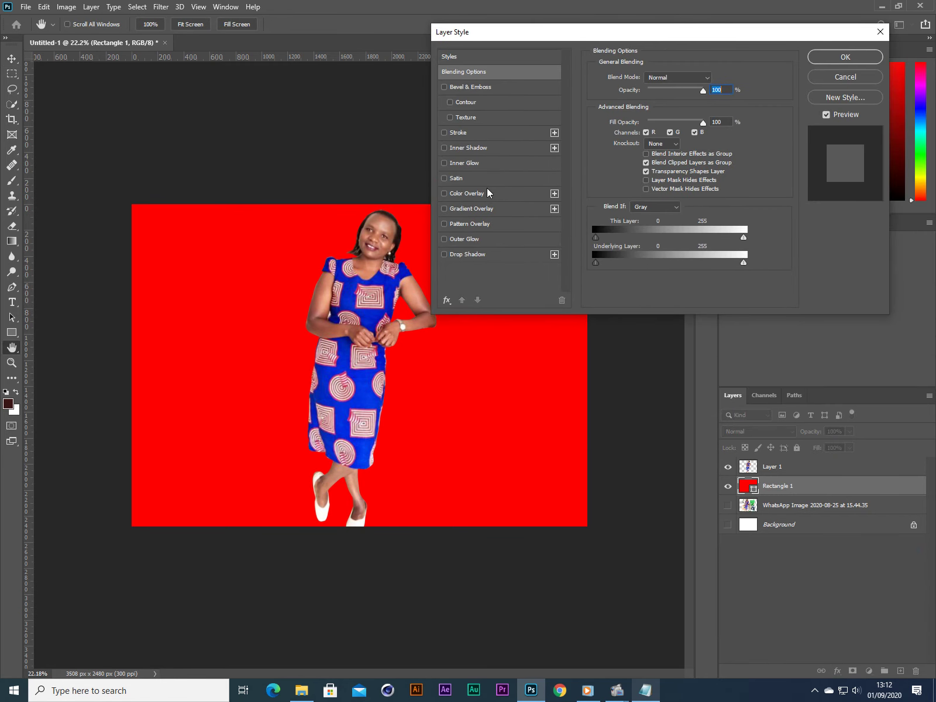
{"action": "left_click", "coordinate": [462, 209]}
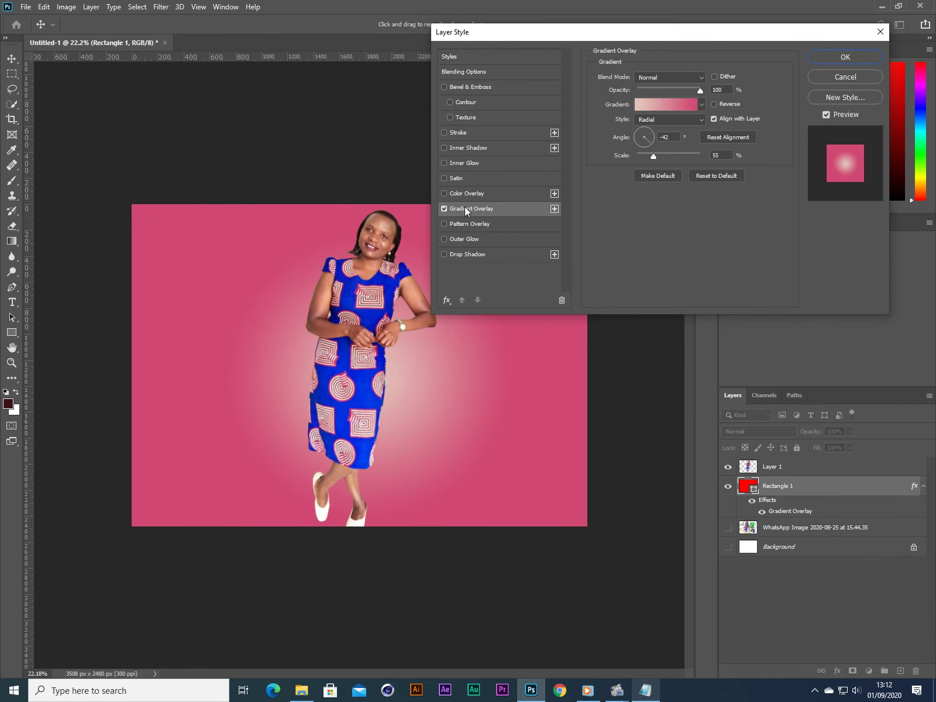
{"action": "left_click", "coordinate": [648, 110]}
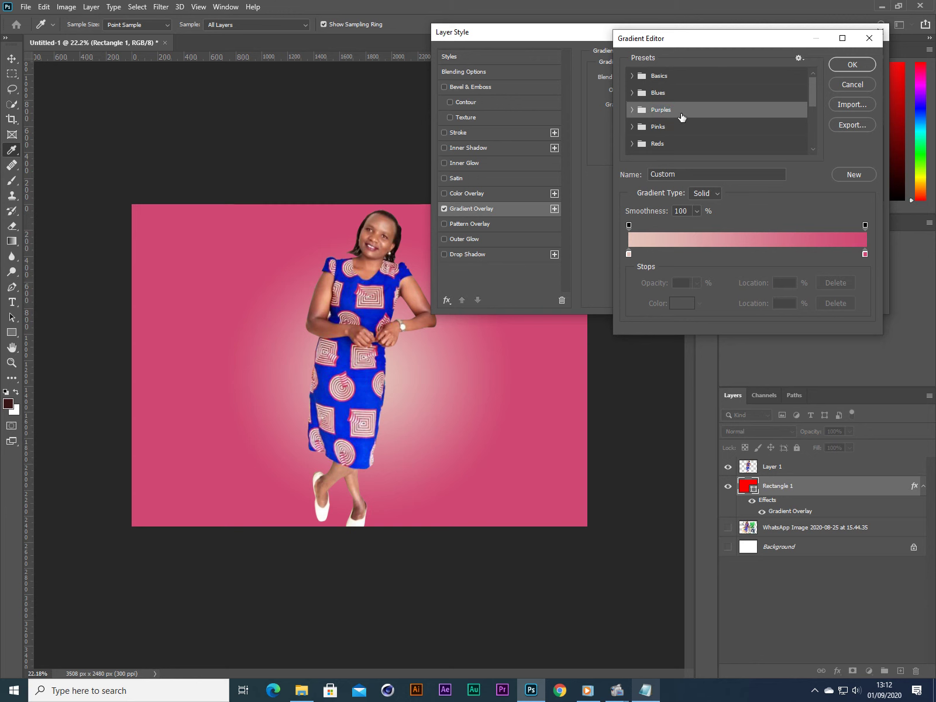
{"action": "left_click", "coordinate": [633, 113]}
{"action": "left_click", "coordinate": [633, 112]}
{"action": "double_click", "coordinate": [633, 113]}
{"action": "left_click", "coordinate": [633, 112]}
{"action": "left_click", "coordinate": [666, 127]}
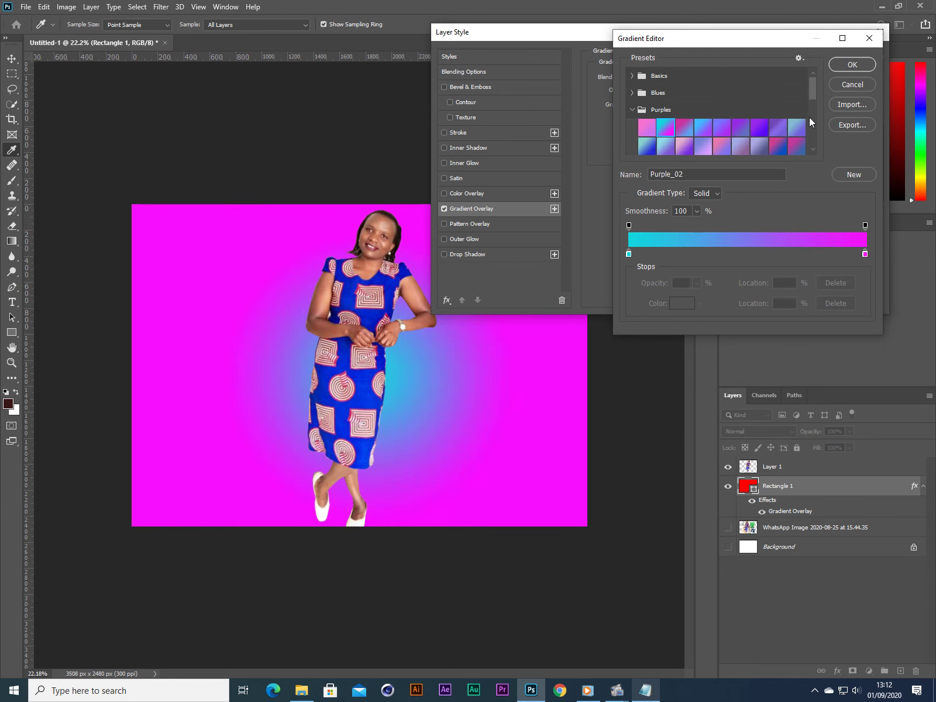
{"action": "left_click", "coordinate": [852, 65]}
{"action": "left_click", "coordinate": [819, 57]}
{"action": "key", "text": "v"}
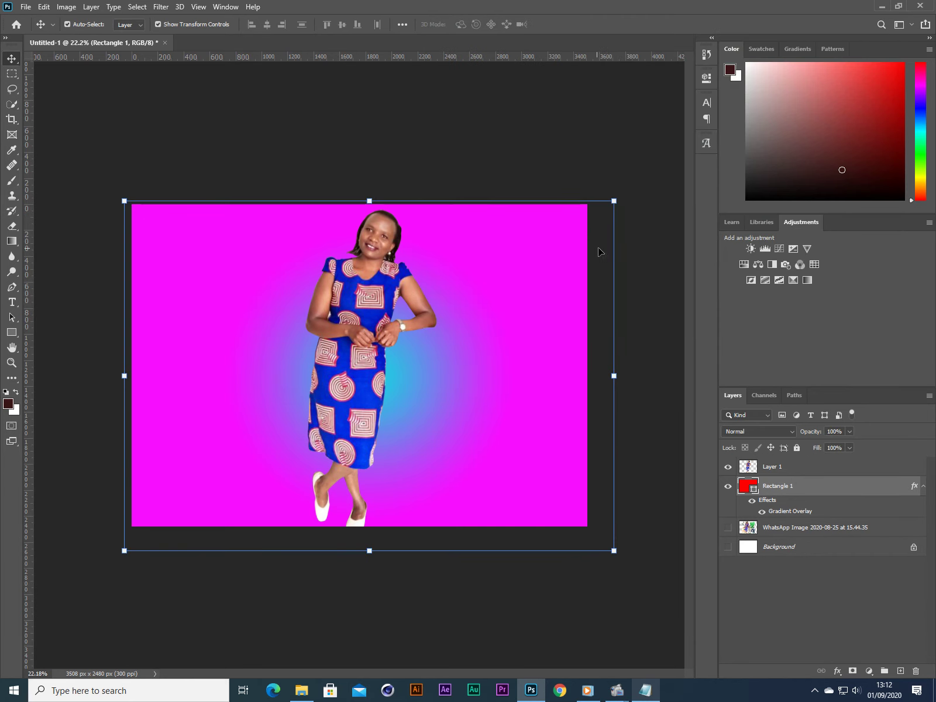
Reopen the rectangle's Gradient Overlay gradient for editing and change its start colour stop to white, ffffff
{"action": "double_click", "coordinate": [833, 489]}
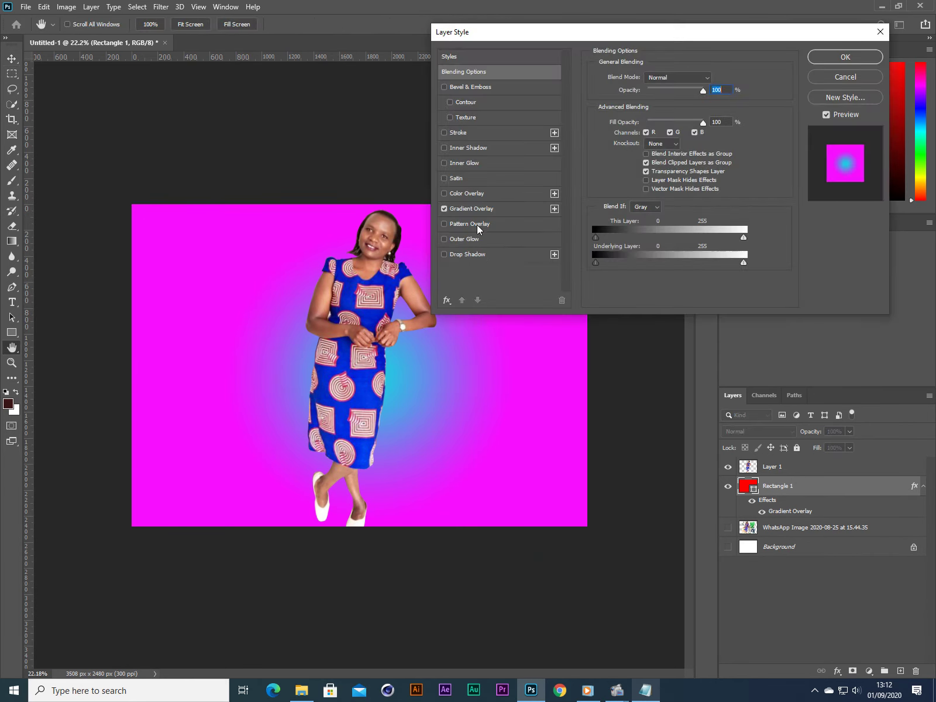
{"action": "left_click", "coordinate": [487, 209]}
{"action": "left_click", "coordinate": [667, 100]}
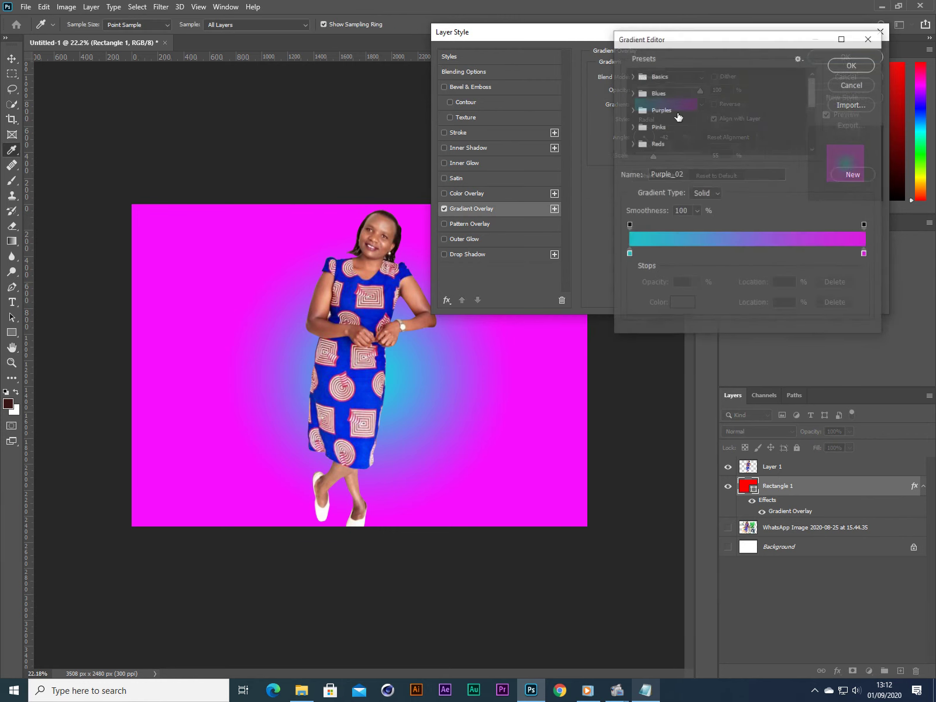
{"action": "left_click", "coordinate": [629, 252]}
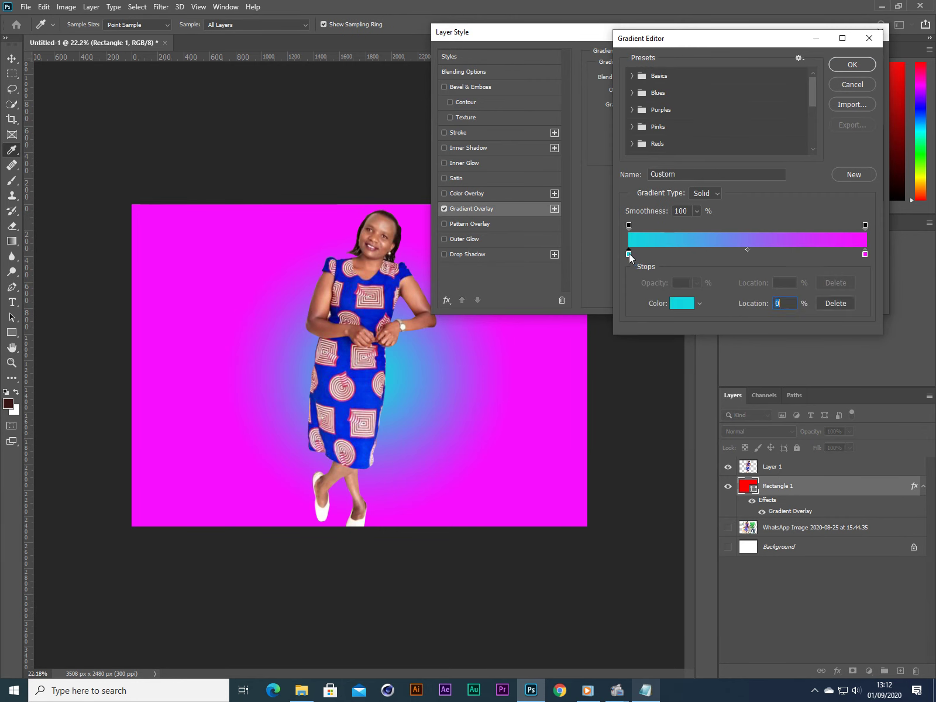
{"action": "left_click", "coordinate": [682, 303]}
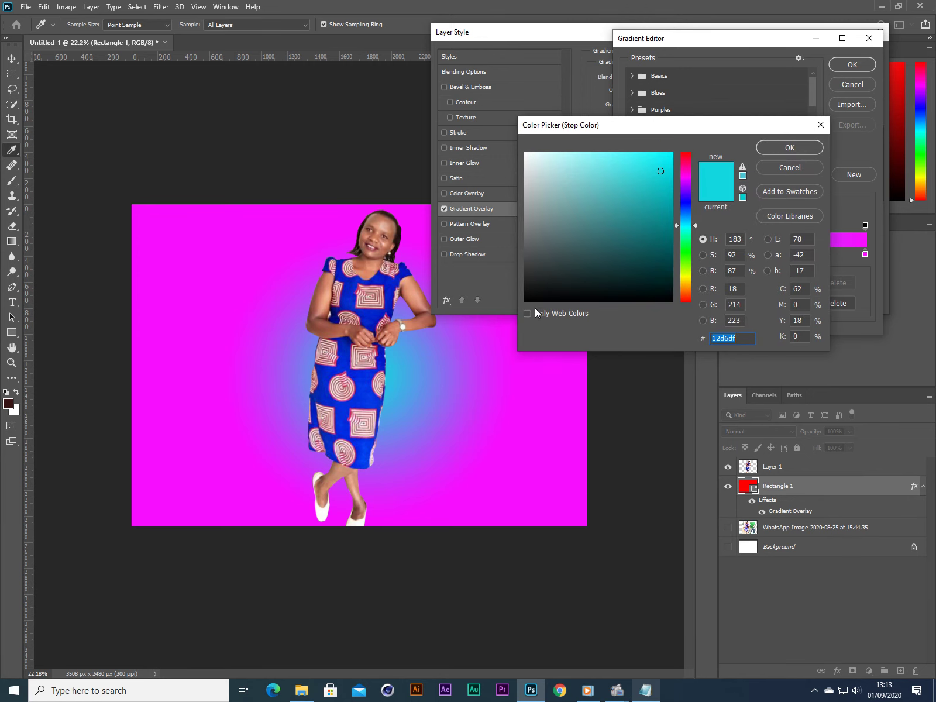
{"action": "left_click", "coordinate": [395, 328]}
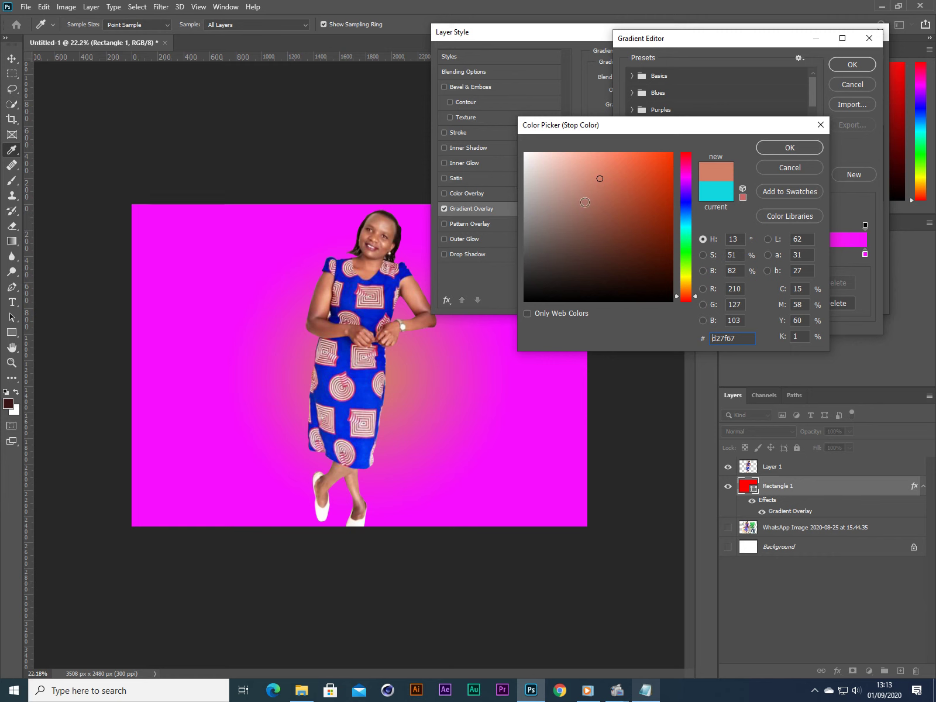
{"action": "left_click_drag", "start_coordinate": [603, 210], "coordinate": [503, 132]}
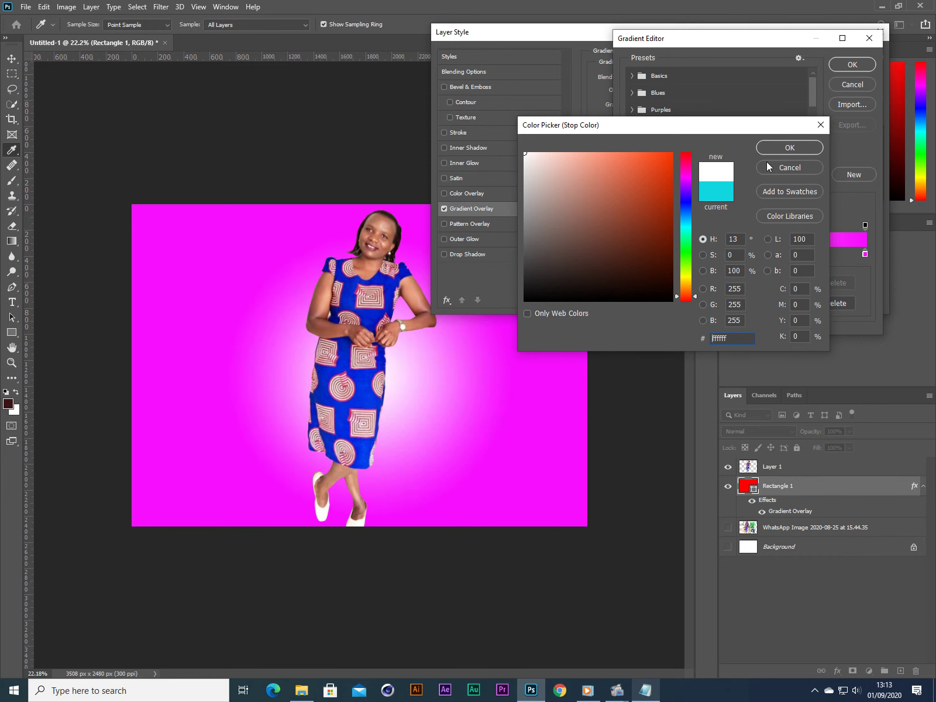
{"action": "left_click", "coordinate": [790, 147]}
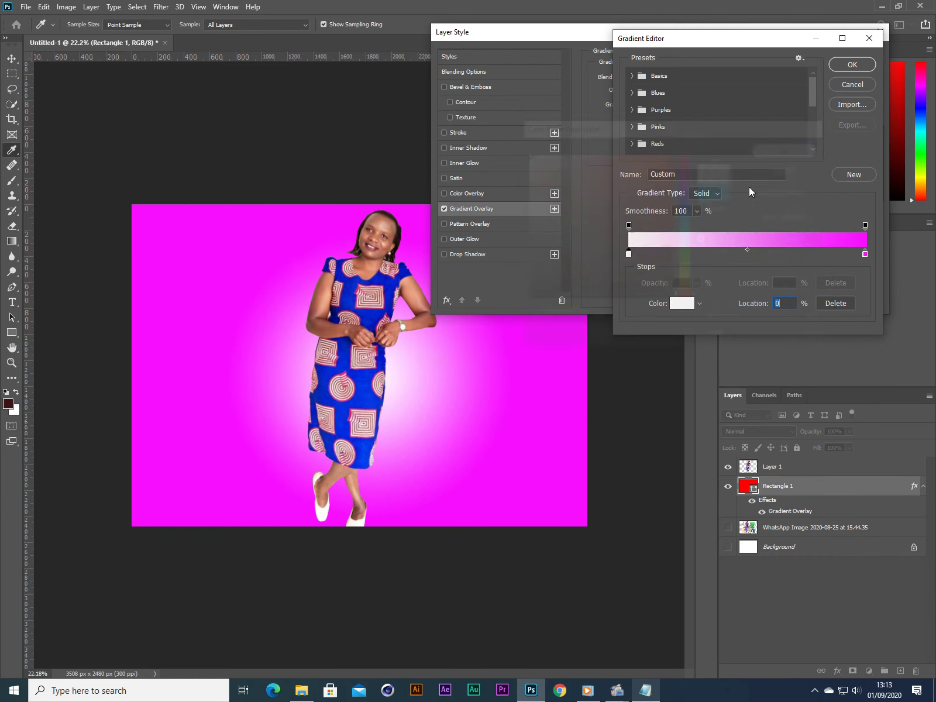
Sample colours from the woman's dress for the gradient's end colour stop, and settle on hex d04873
{"action": "left_click", "coordinate": [865, 254]}
{"action": "left_click", "coordinate": [683, 303]}
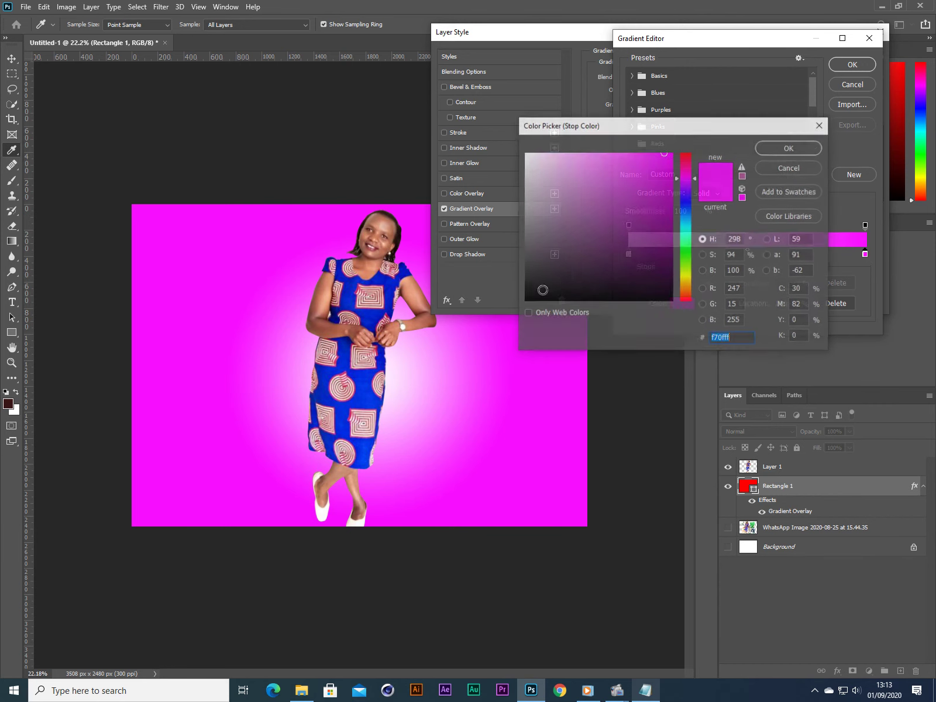
{"action": "left_click", "coordinate": [361, 284]}
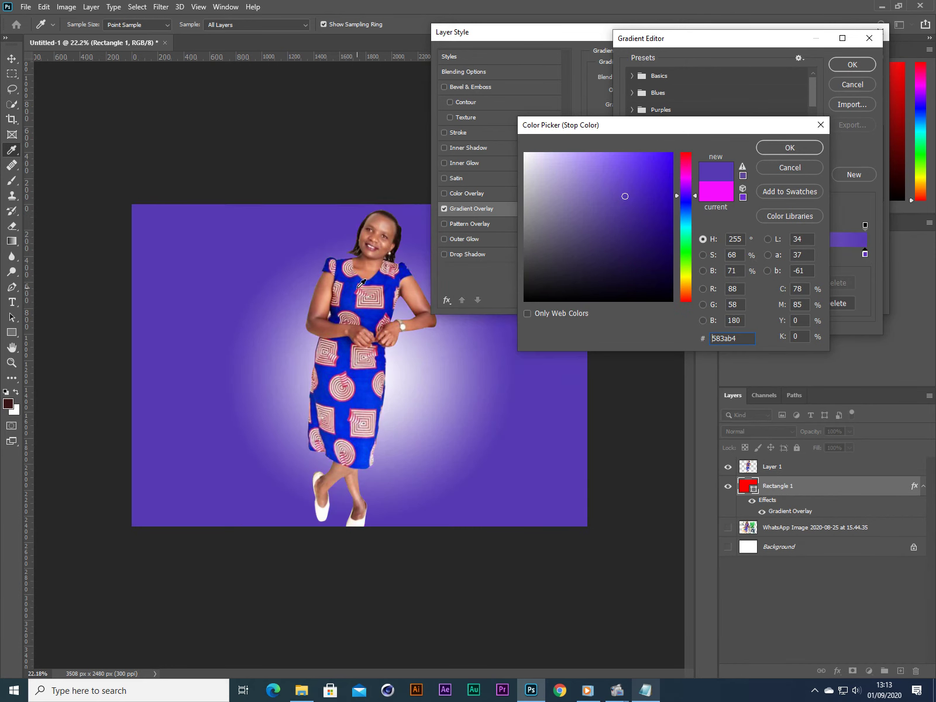
{"action": "left_click", "coordinate": [363, 283]}
{"action": "left_click", "coordinate": [362, 284]}
{"action": "left_click", "coordinate": [363, 285]}
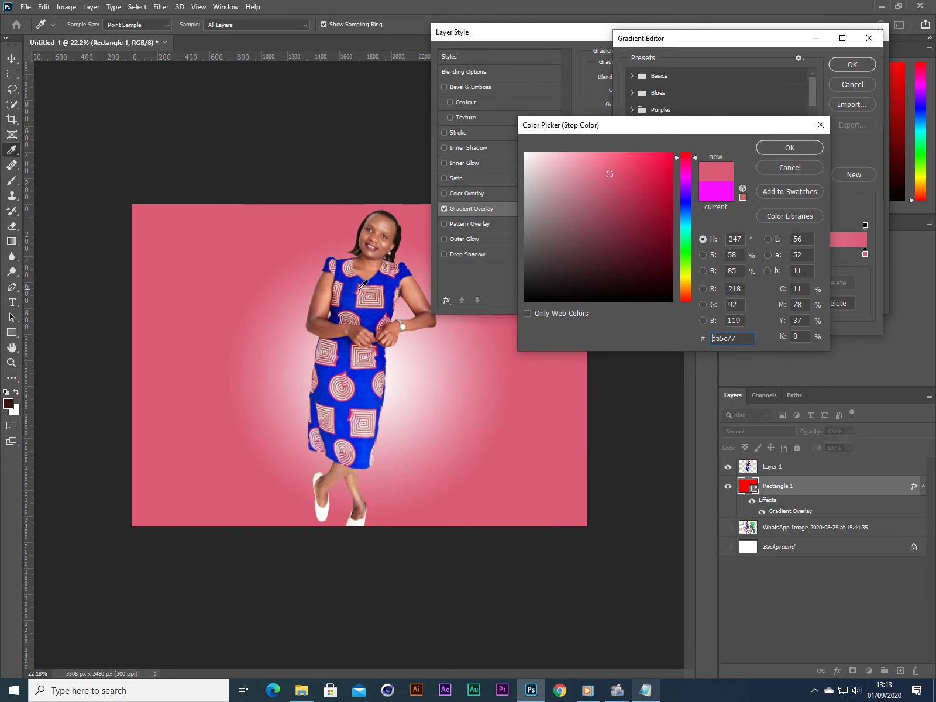
{"action": "left_click_drag", "start_coordinate": [733, 343], "coordinate": [701, 335]}
{"action": "type", "text": "d"}
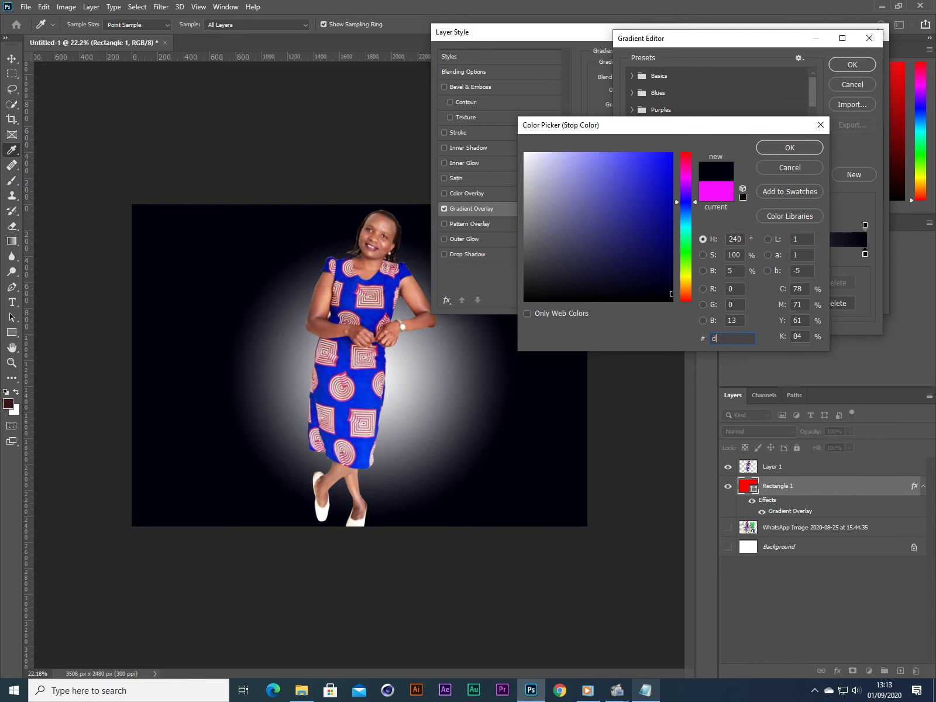
{"action": "type", "text": "0"}
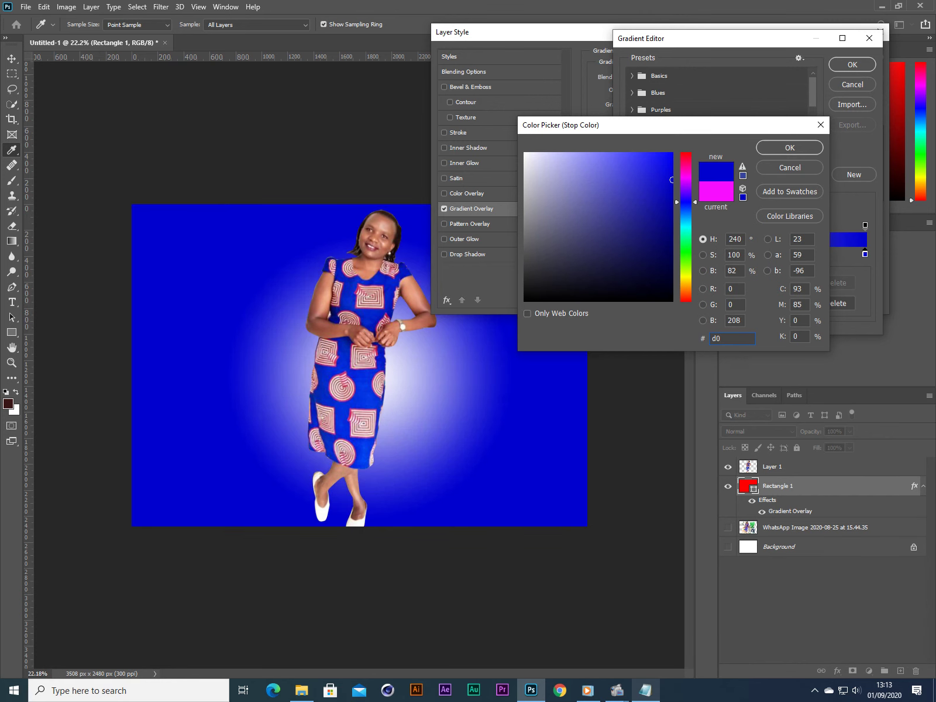
{"action": "type", "text": "4"}
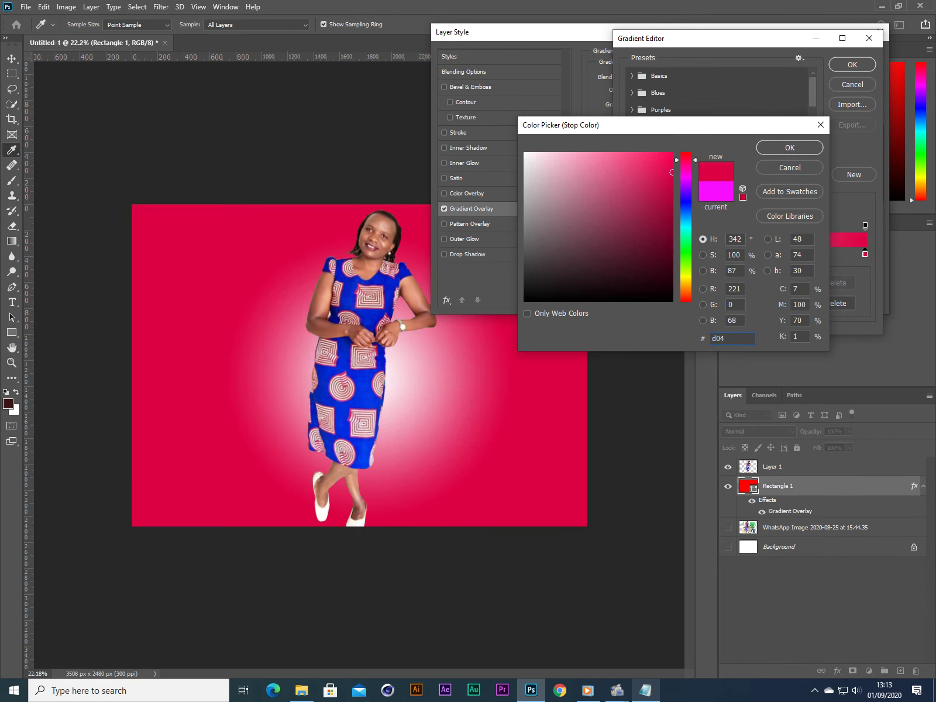
{"action": "type", "text": "87"}
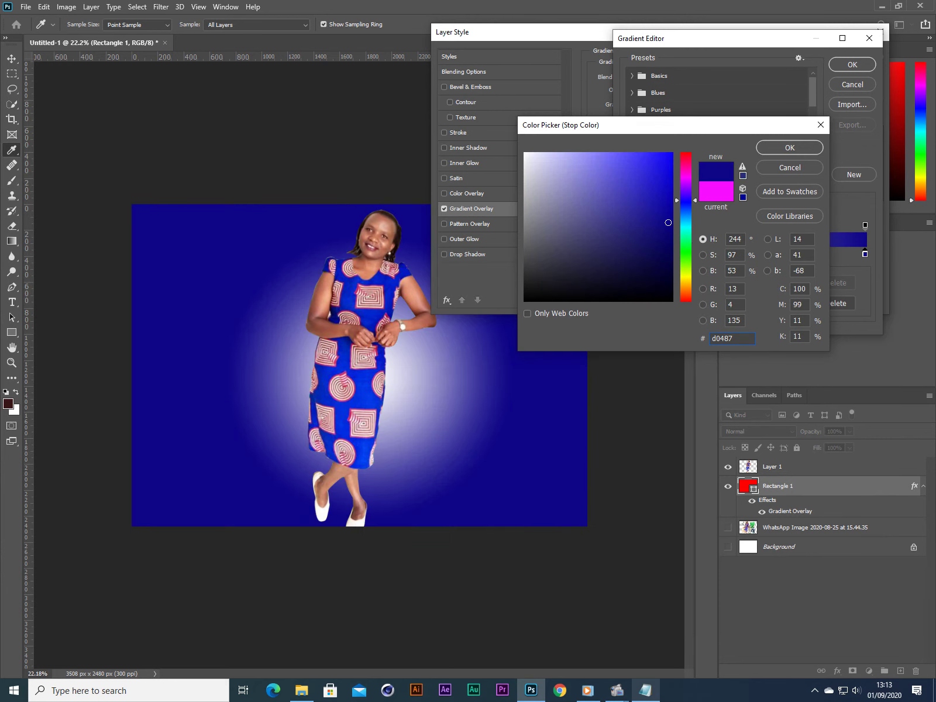
{"action": "type", "text": "3"}
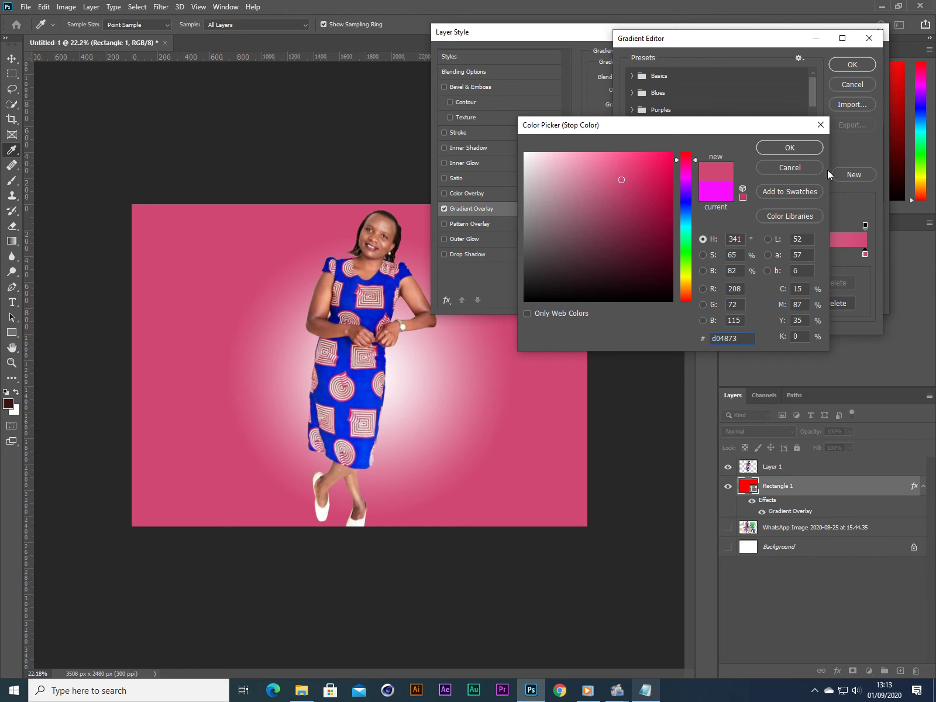
{"action": "left_click", "coordinate": [780, 140]}
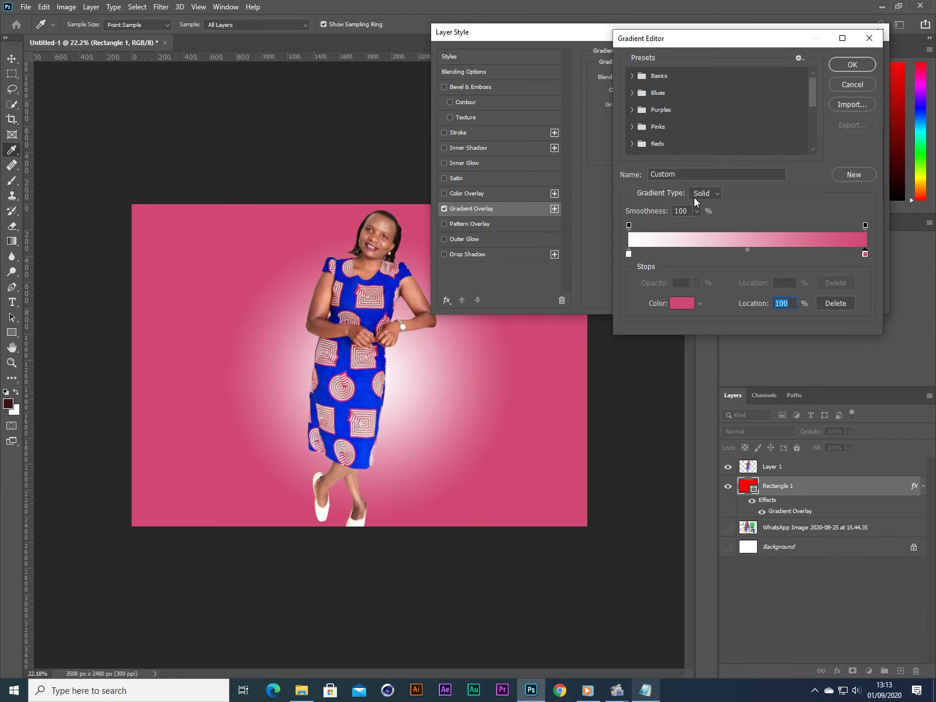
Set the gradient's start colour stop to hex e4c5bb, increase the overlay scale to 82%, and apply the layer style
{"action": "left_click", "coordinate": [629, 254]}
{"action": "left_click", "coordinate": [682, 304]}
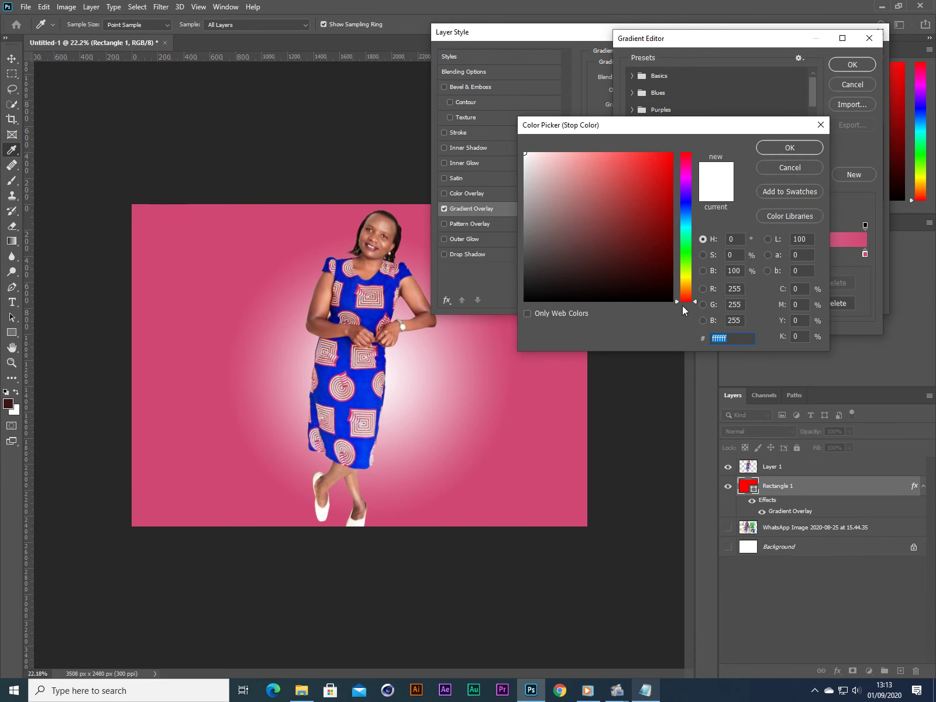
{"action": "type", "text": "e4"}
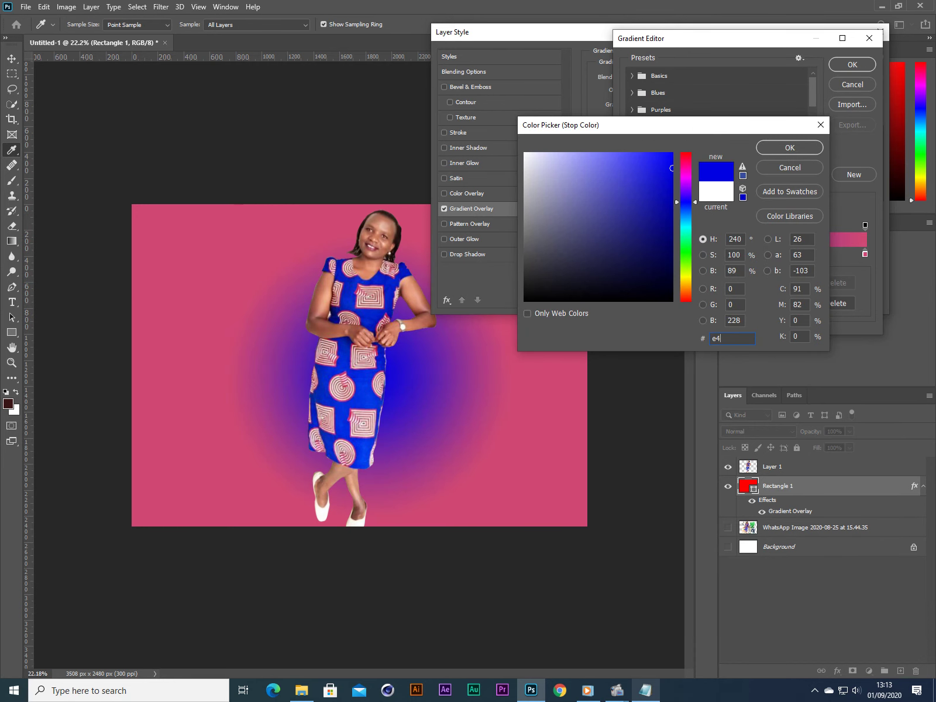
{"action": "type", "text": "c5"}
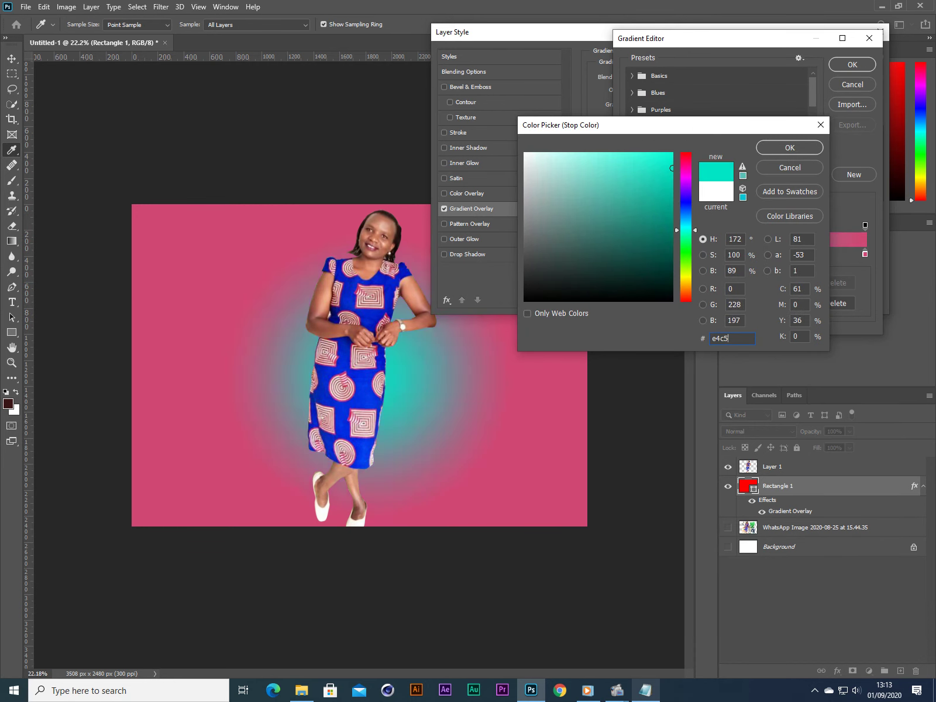
{"action": "type", "text": "bb"}
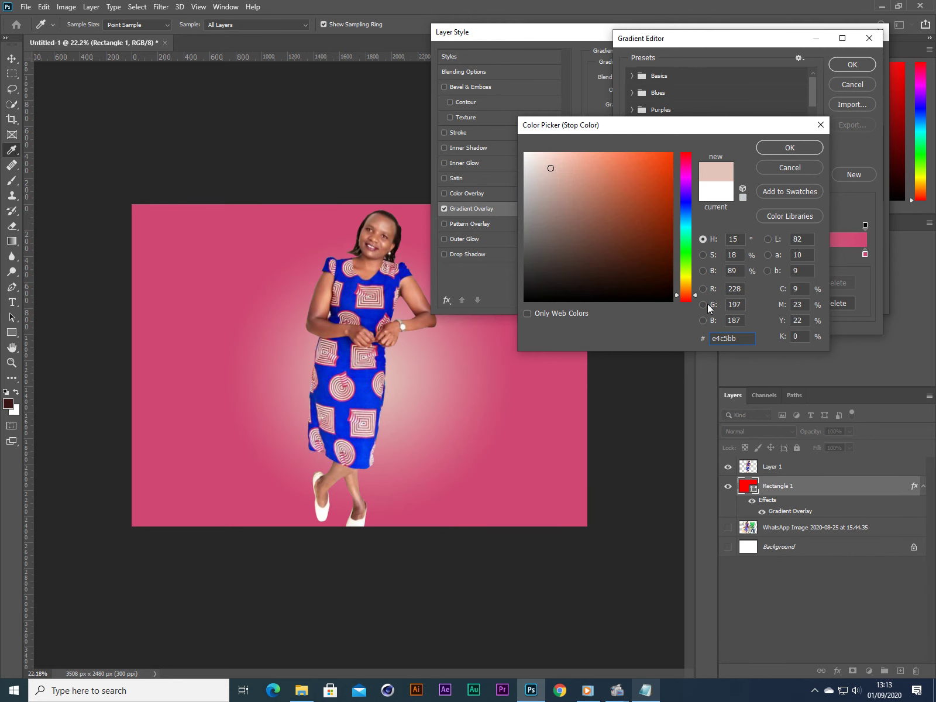
{"action": "left_click", "coordinate": [792, 149]}
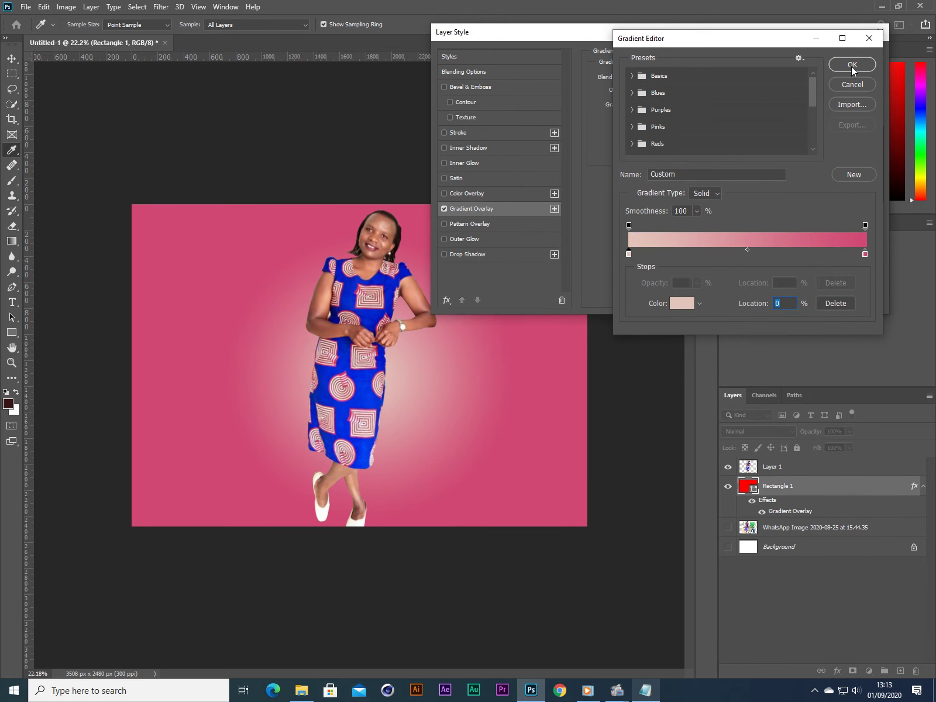
{"action": "left_click", "coordinate": [852, 66]}
{"action": "mouse_move", "coordinate": [653, 156]}
{"action": "left_mouse_down"}
{"action": "mouse_move", "coordinate": [665, 157]}
{"action": "mouse_move", "coordinate": [633, 156]}
{"action": "mouse_move", "coordinate": [668, 161]}
{"action": "left_mouse_up"}
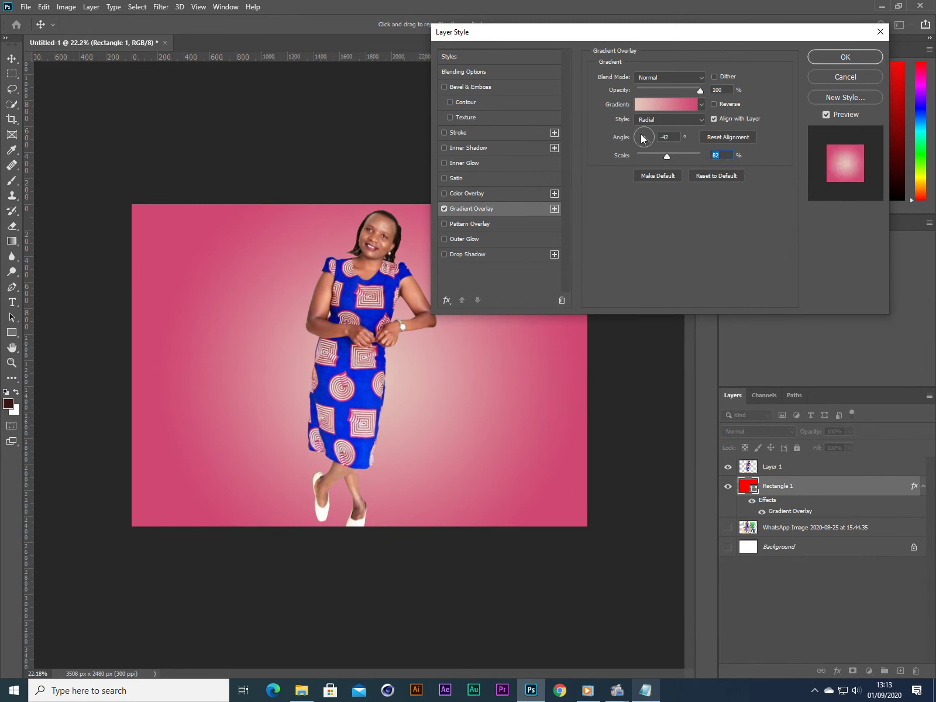
{"action": "left_click", "coordinate": [842, 57]}
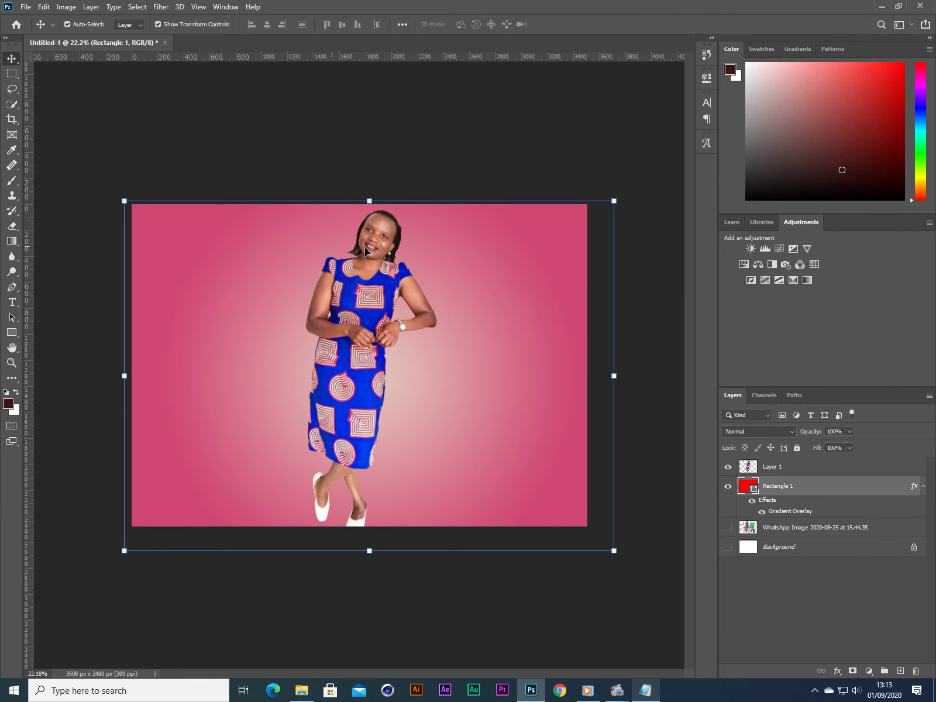
Scale the woman's layer proportionally to about 92%, shift it slightly right, and apply the transform with no layer left selected
{"action": "left_click", "coordinate": [375, 241]}
{"action": "left_click_drag", "start_coordinate": [437, 208], "coordinate": [426, 234]}
{"action": "left_click_drag", "start_coordinate": [379, 274], "coordinate": [389, 275]}
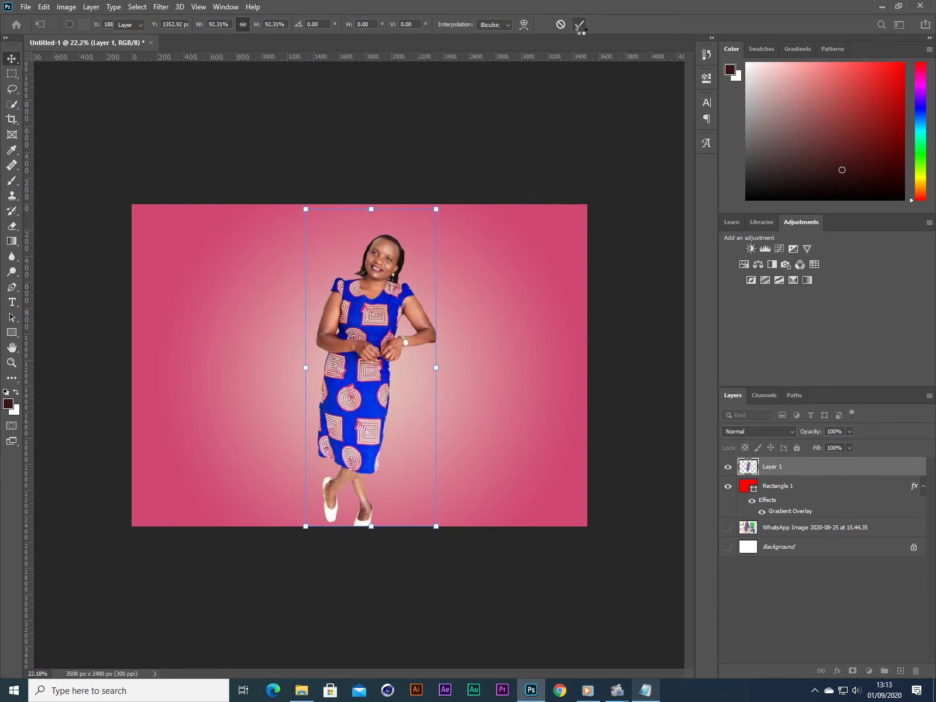
{"action": "left_click", "coordinate": [580, 24]}
{"action": "left_click", "coordinate": [539, 77]}
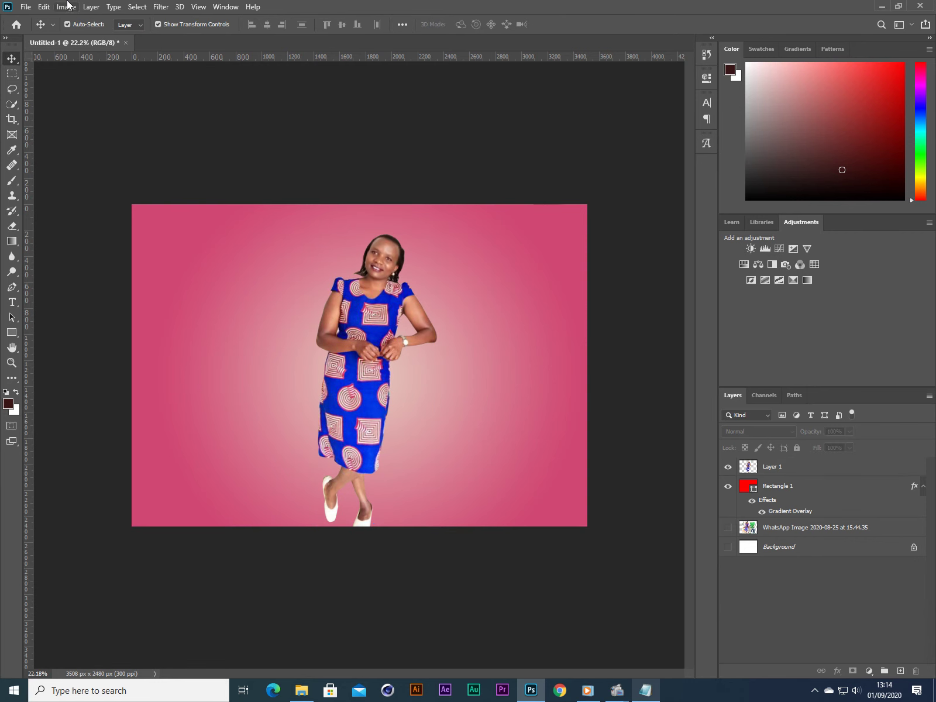
{"action": "left_click", "coordinate": [160, 8]}
{"action": "mouse_move", "coordinate": [139, 14]}
{"action": "left_click", "coordinate": [382, 177]}
Add a Color Balance adjustment layer above the woman's layer in Normal mode at 100% opacity, without a clipping mask
{"action": "left_click", "coordinate": [91, 7]}
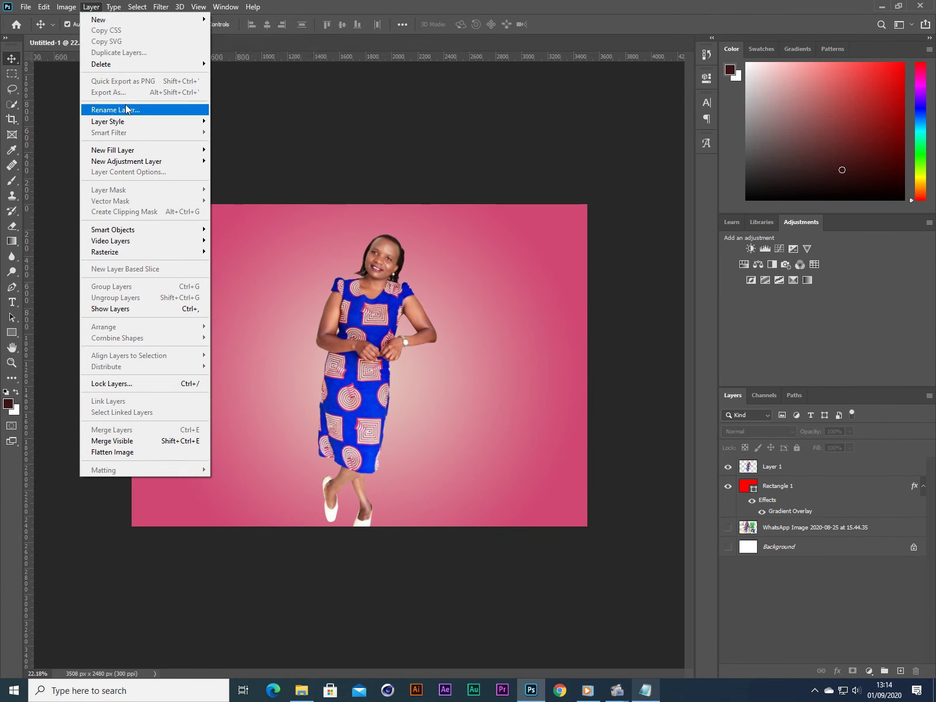
{"action": "mouse_move", "coordinate": [164, 163]}
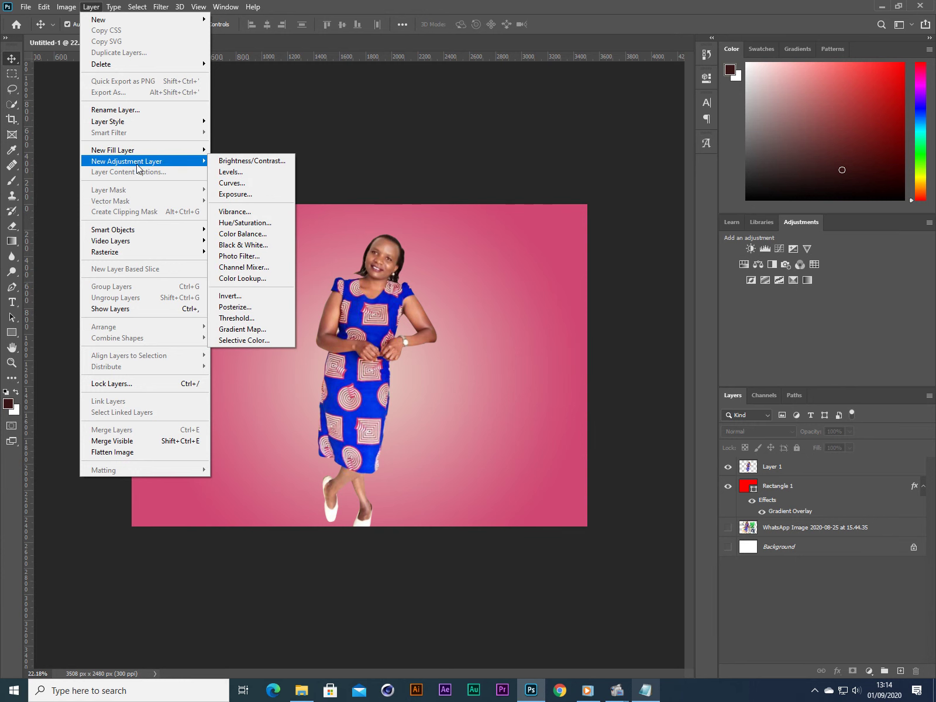
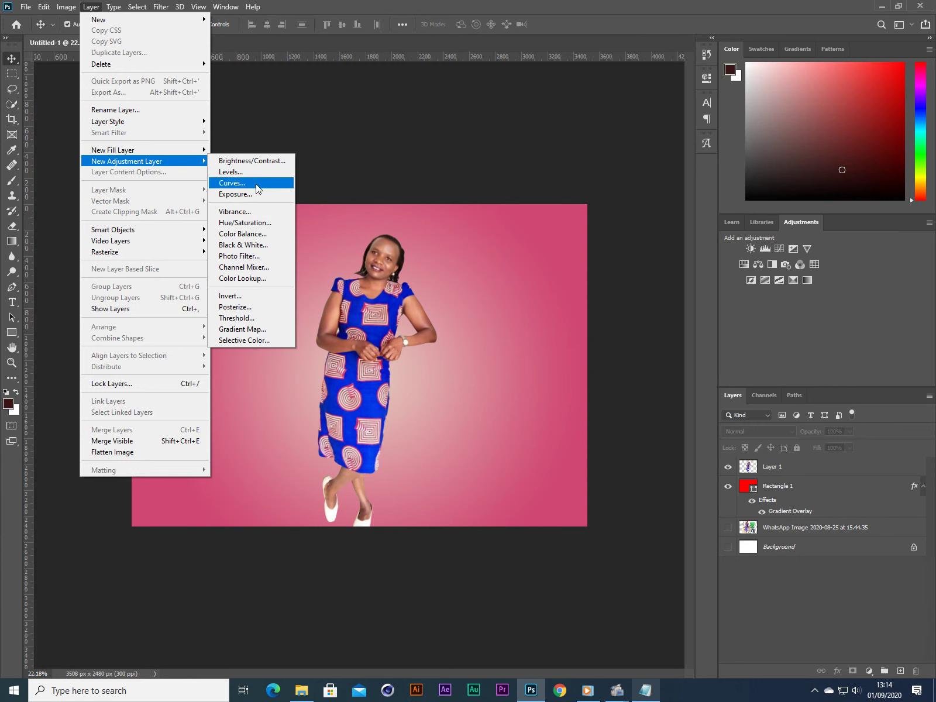
{"action": "left_click", "coordinate": [251, 234]}
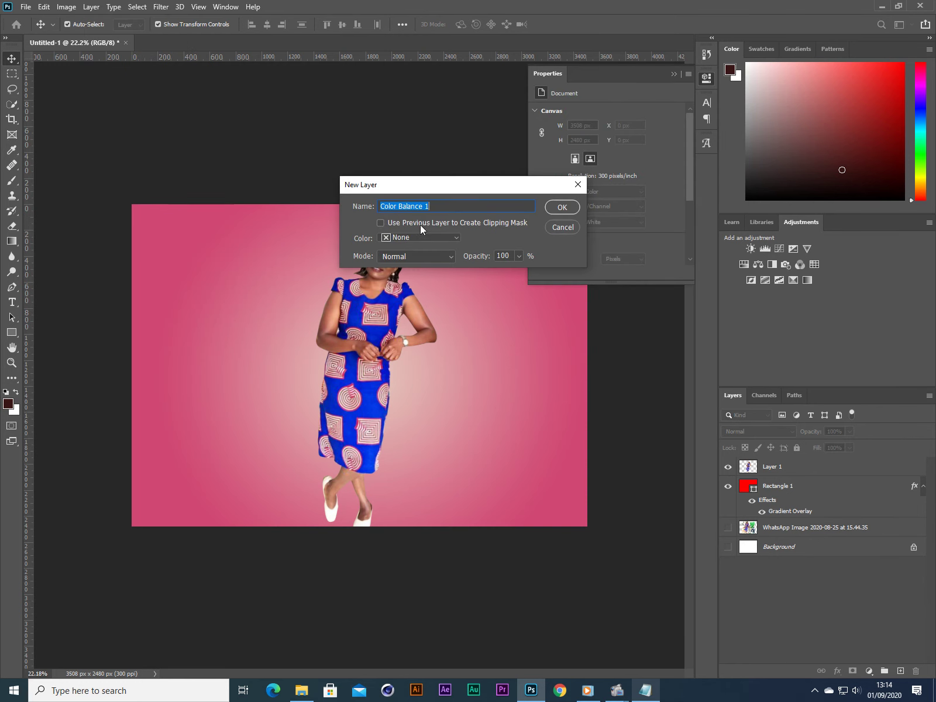
{"action": "left_click", "coordinate": [445, 207]}
{"action": "left_click", "coordinate": [561, 207]}
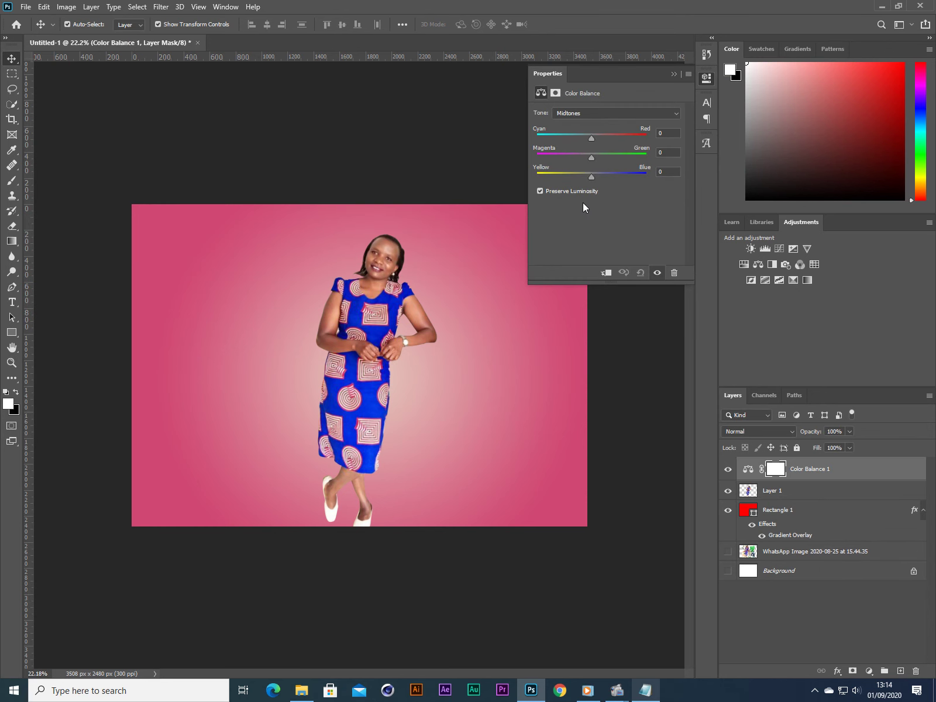
Set the Color Balance midtones to +18 towards red, +17 towards green and -21 towards yellow, with luminosity preserved
{"action": "left_click", "coordinate": [590, 138]}
{"action": "left_click_drag", "start_coordinate": [590, 138], "coordinate": [579, 179]}
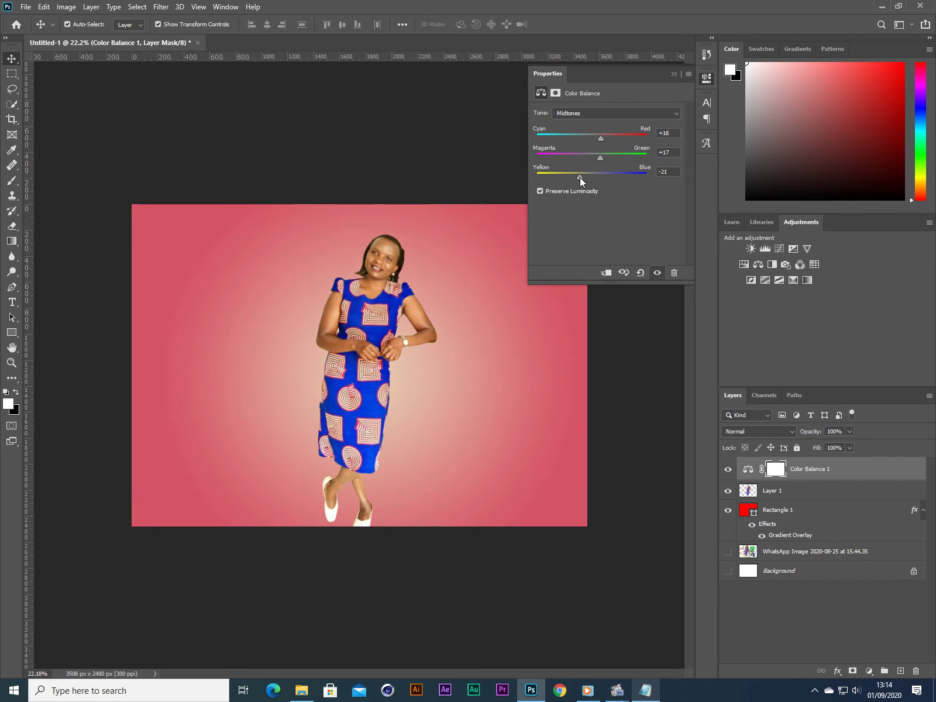
{"action": "left_click", "coordinate": [674, 74]}
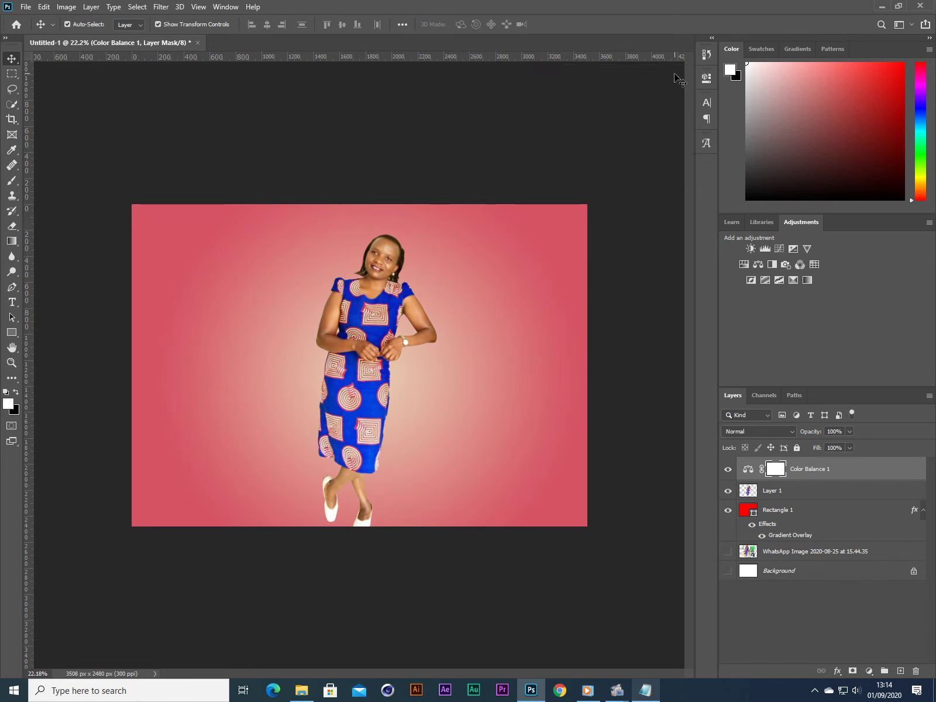
Hide the Color Balance layer and select the woman's whole figure on her layer with the Quick Selection tool
{"action": "left_click", "coordinate": [728, 468]}
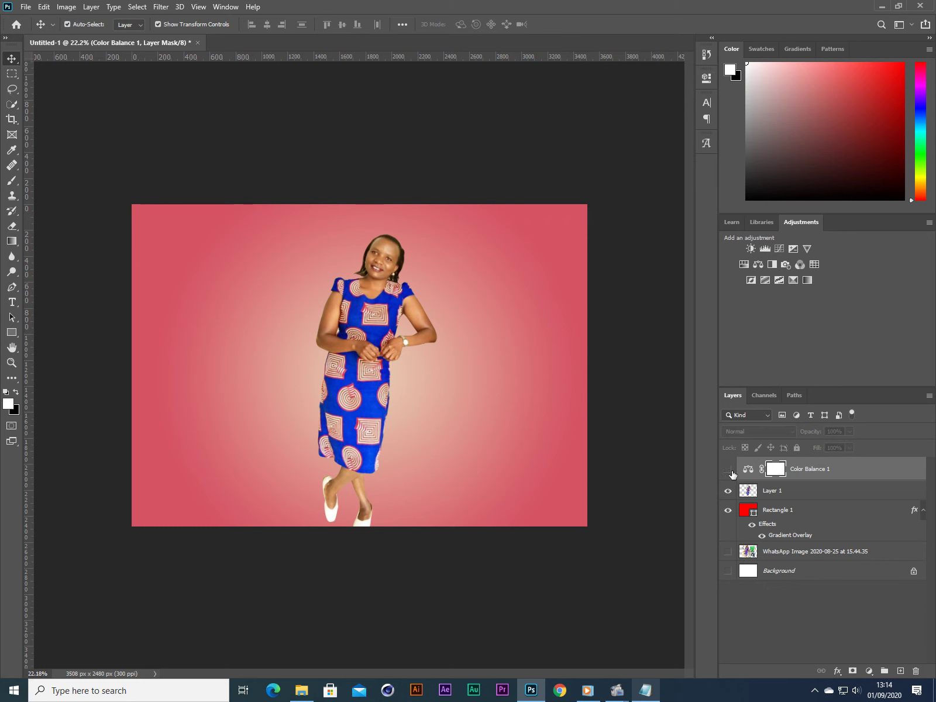
{"action": "left_click", "coordinate": [787, 493]}
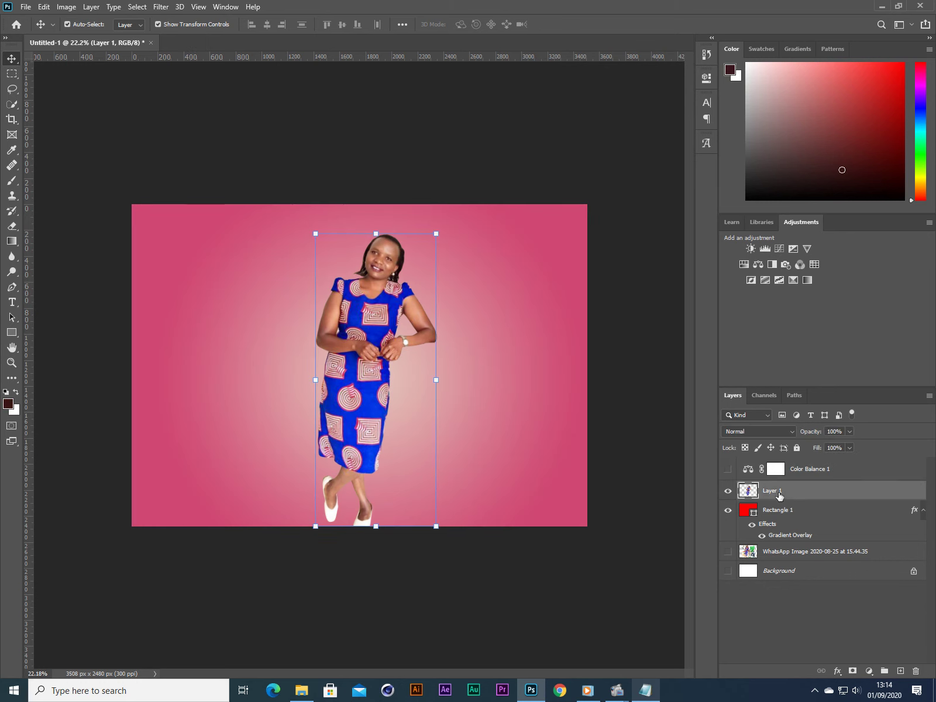
{"action": "left_click", "coordinate": [11, 105]}
{"action": "mouse_move", "coordinate": [407, 258]}
{"action": "left_mouse_down"}
{"action": "mouse_move", "coordinate": [395, 243]}
{"action": "mouse_move", "coordinate": [350, 289]}
{"action": "mouse_move", "coordinate": [357, 348]}
{"action": "mouse_move", "coordinate": [380, 374]}
{"action": "mouse_move", "coordinate": [360, 444]}
{"action": "mouse_move", "coordinate": [293, 444]}
{"action": "mouse_move", "coordinate": [316, 345]}
{"action": "mouse_move", "coordinate": [358, 481]}
{"action": "mouse_move", "coordinate": [317, 531]}
{"action": "mouse_move", "coordinate": [400, 513]}
{"action": "mouse_move", "coordinate": [396, 366]}
{"action": "left_mouse_up"}
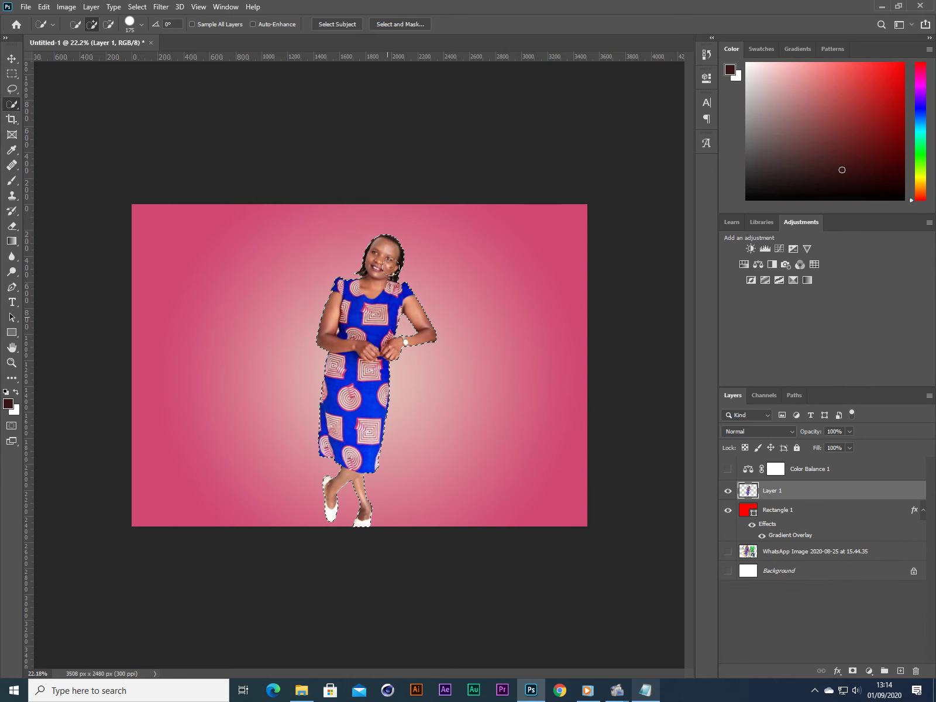
Add a Brightness/Contrast adjustment masked to the selected woman, with brightness 39 and contrast 11
{"action": "left_click", "coordinate": [749, 248]}
{"action": "left_click_drag", "start_coordinate": [608, 146], "coordinate": [625, 147]}
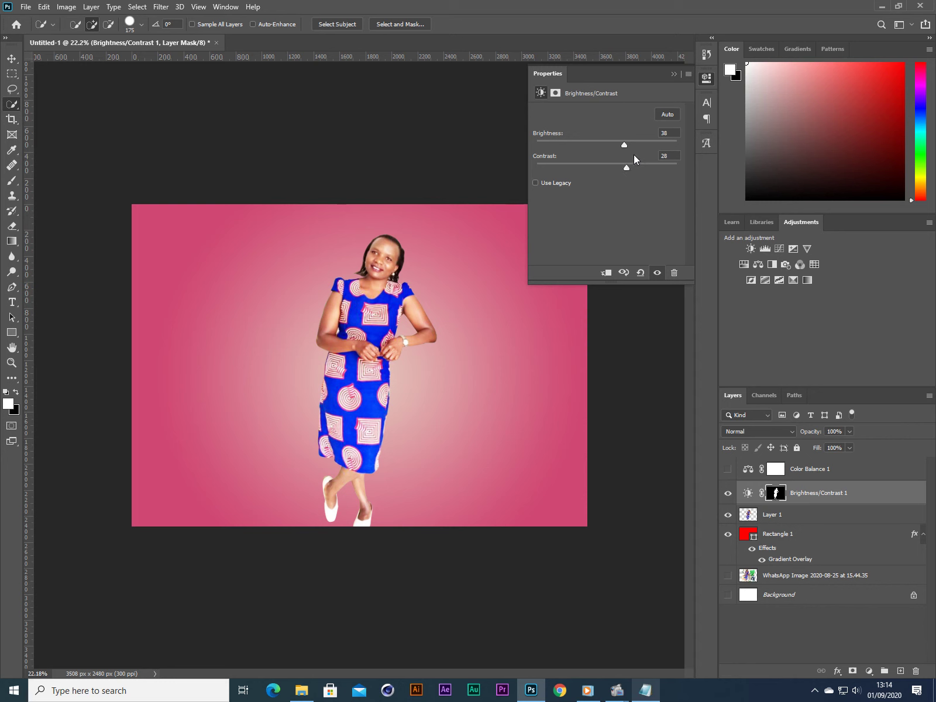
{"action": "left_click_drag", "start_coordinate": [624, 145], "coordinate": [636, 145]}
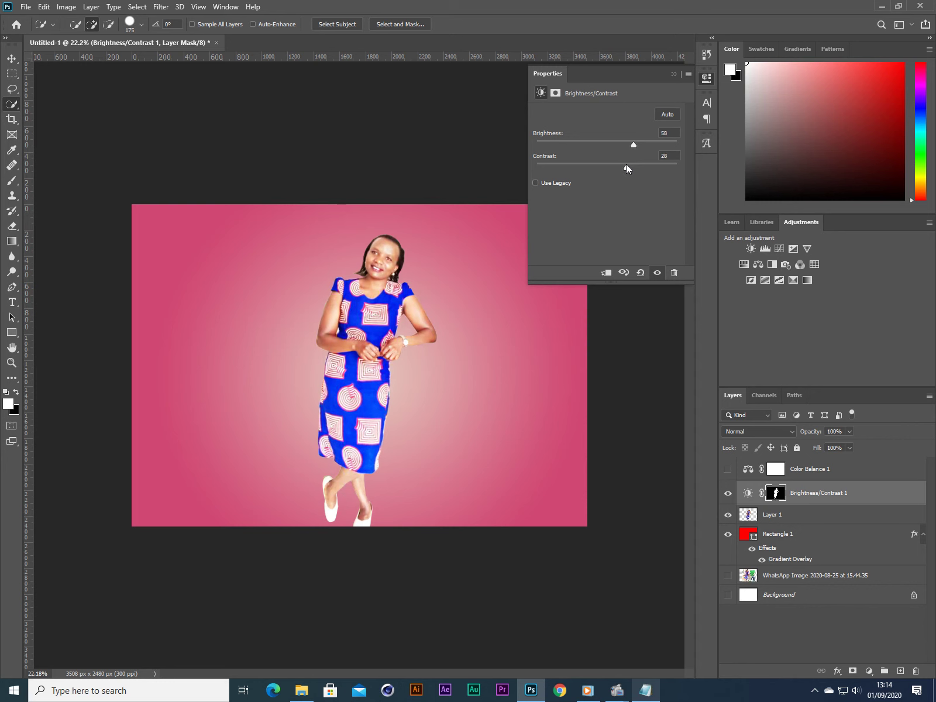
{"action": "left_click_drag", "start_coordinate": [632, 147], "coordinate": [624, 149]}
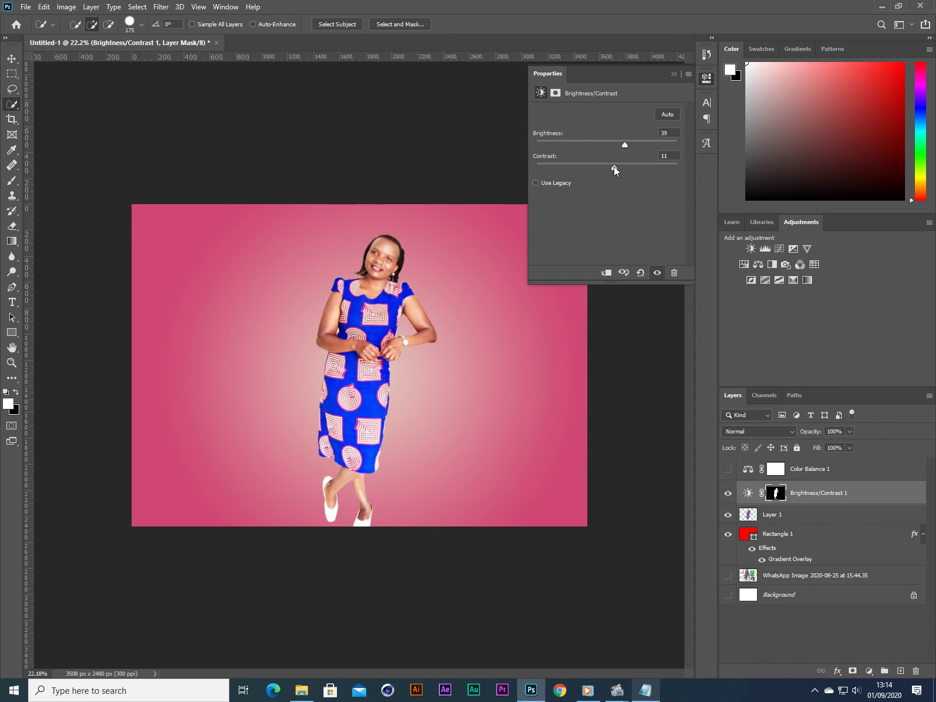
{"action": "left_click", "coordinate": [674, 75]}
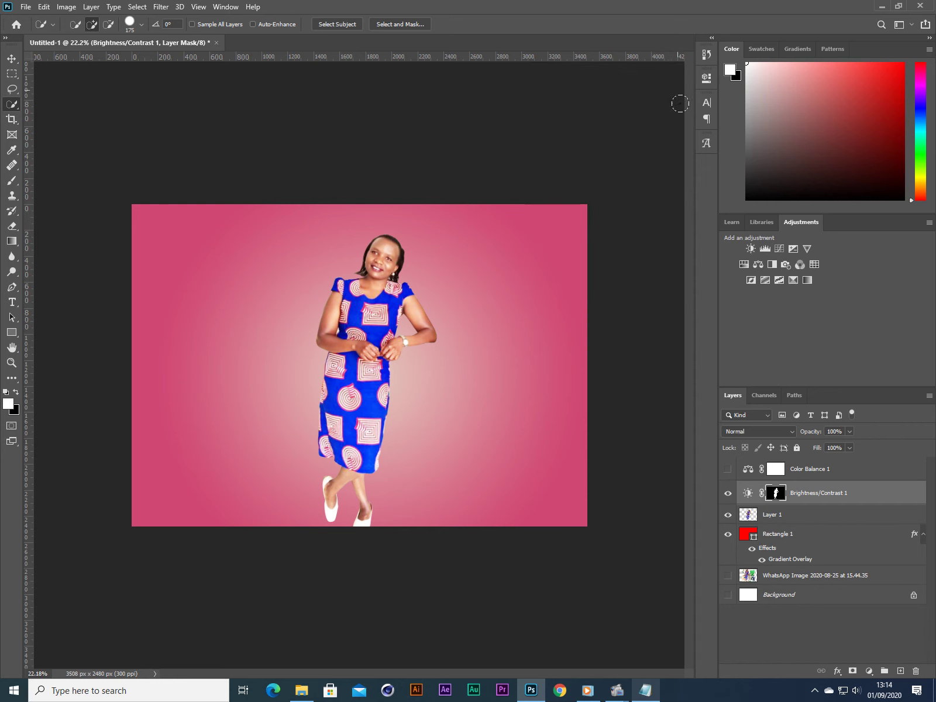
Make the Color Balance layer visible again and leave no layer selected
{"action": "left_click", "coordinate": [727, 469]}
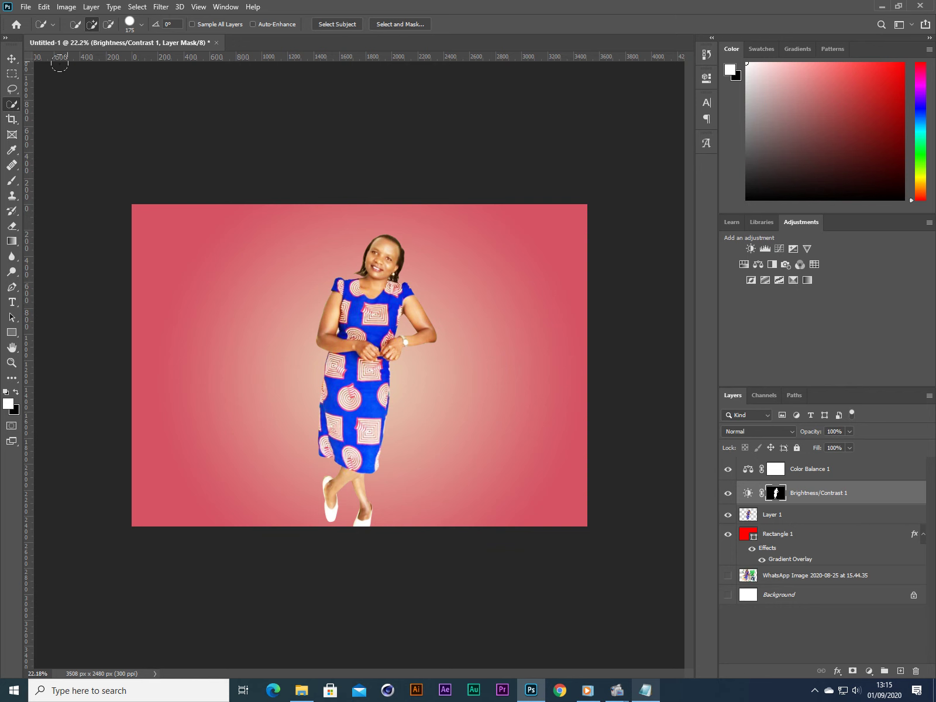
{"action": "left_click", "coordinate": [12, 58]}
{"action": "left_click", "coordinate": [263, 157]}
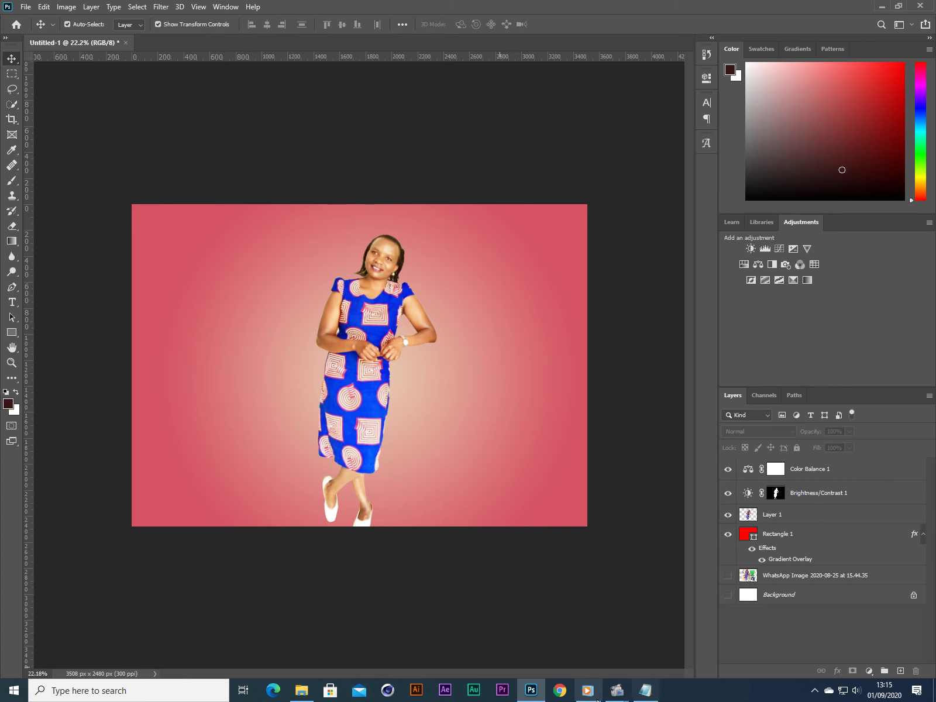
Switch to Notepad and replace the existing note with "now create an adjustement layer for blending"
{"action": "left_click", "coordinate": [647, 691]}
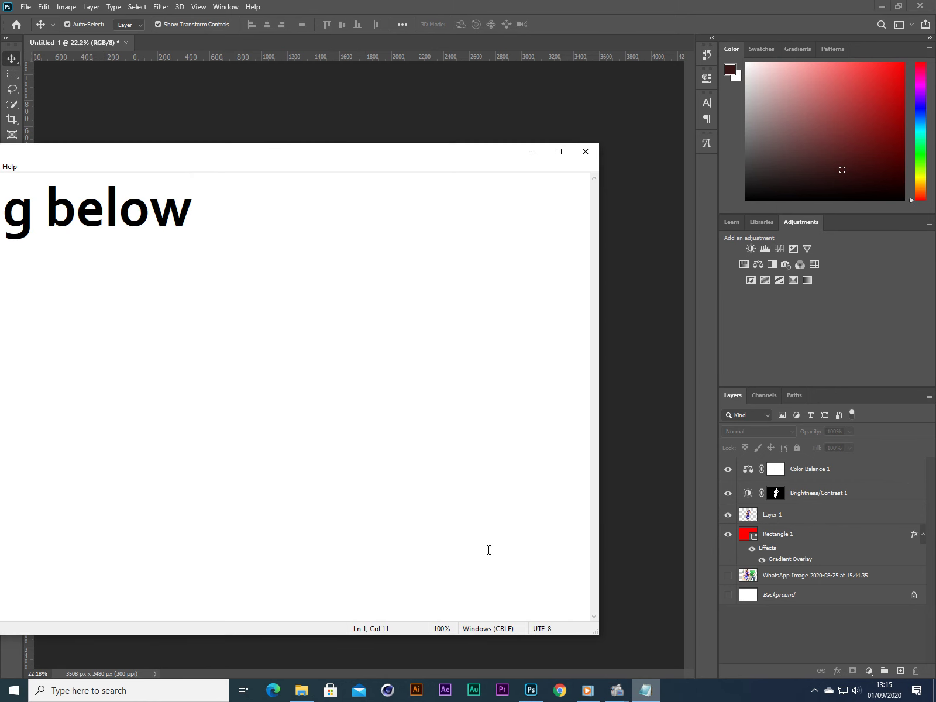
{"action": "key", "text": "ctrl+a"}
{"action": "key", "text": "BackSpace"}
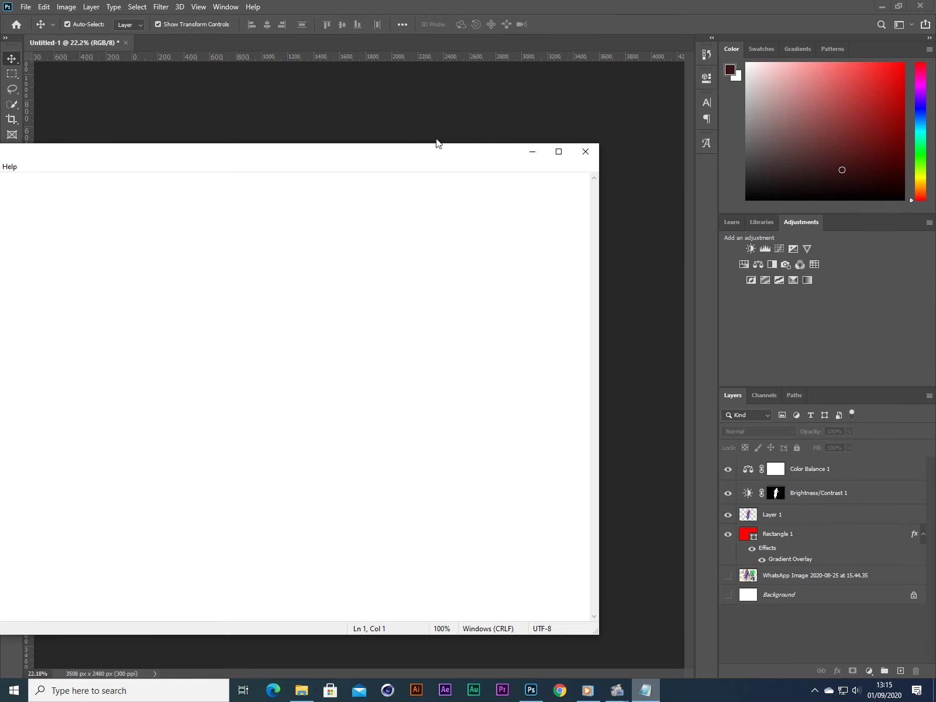
{"action": "type", "text": "now "}
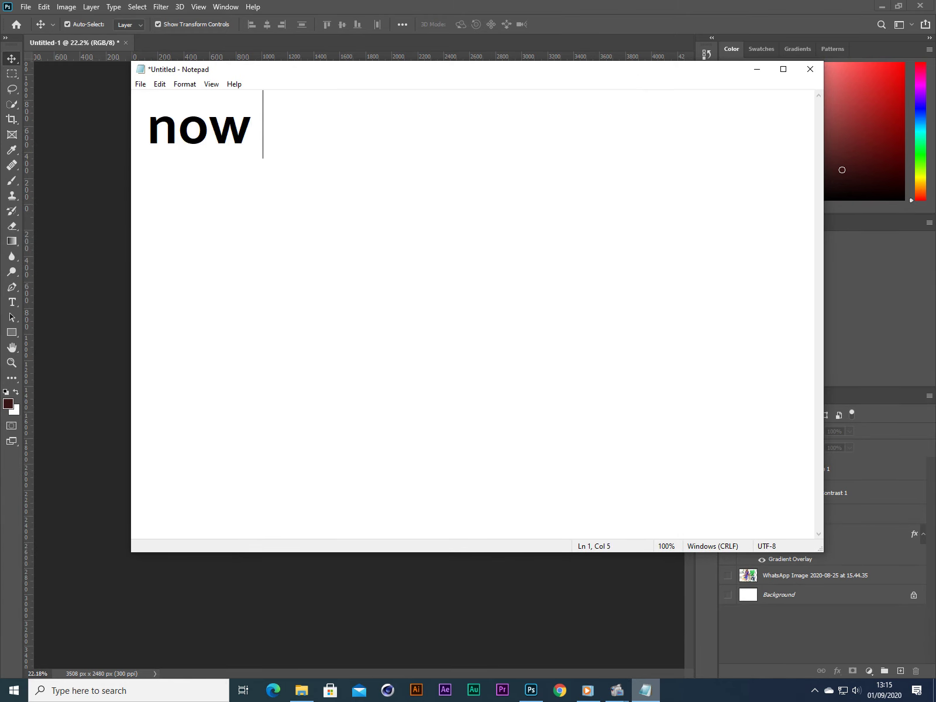
{"action": "type", "text": "create"}
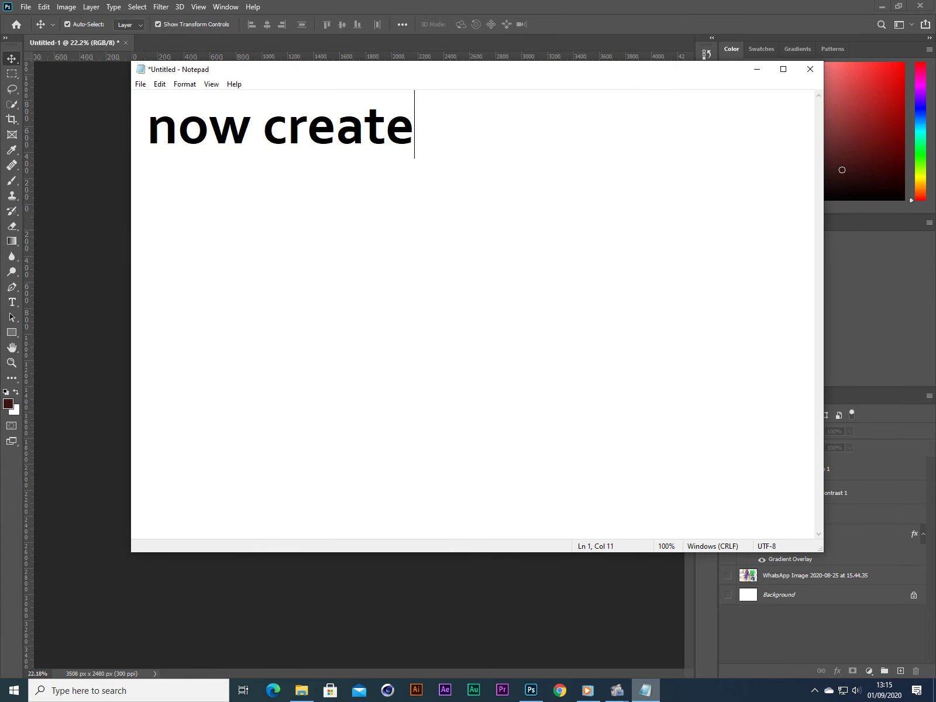
{"action": "type", "text": " a bledd"}
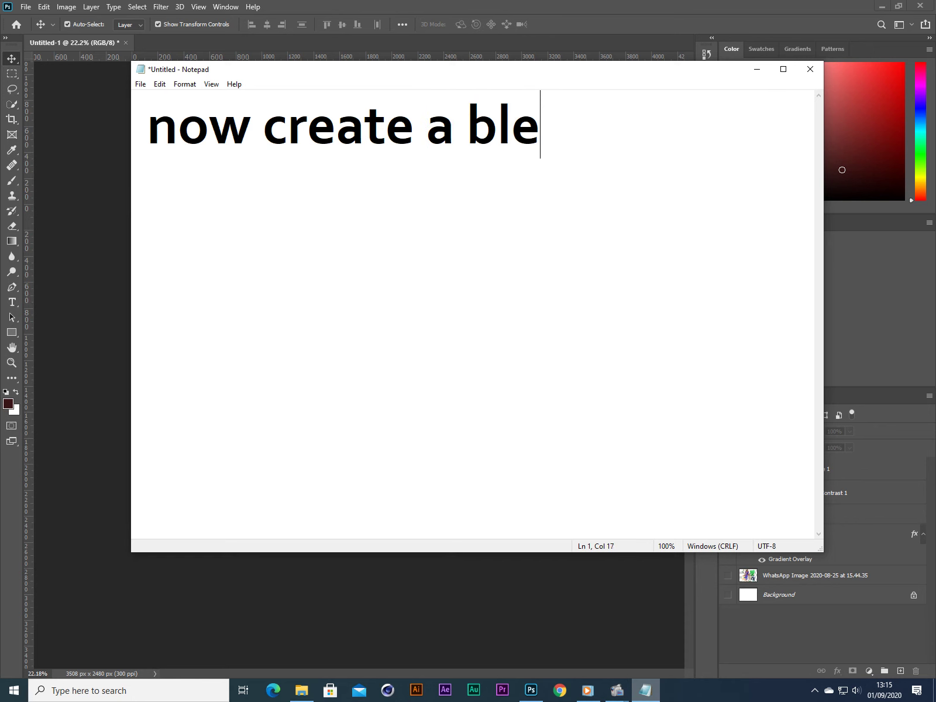
{"action": "key", "text": "BackSpace"}
{"action": "key", "text": "BackSpace"}
{"action": "key", "text": "BackSpace"}
{"action": "key", "text": "BackSpace"}
{"action": "key", "text": "BackSpace"}
{"action": "key", "text": "BackSpace"}
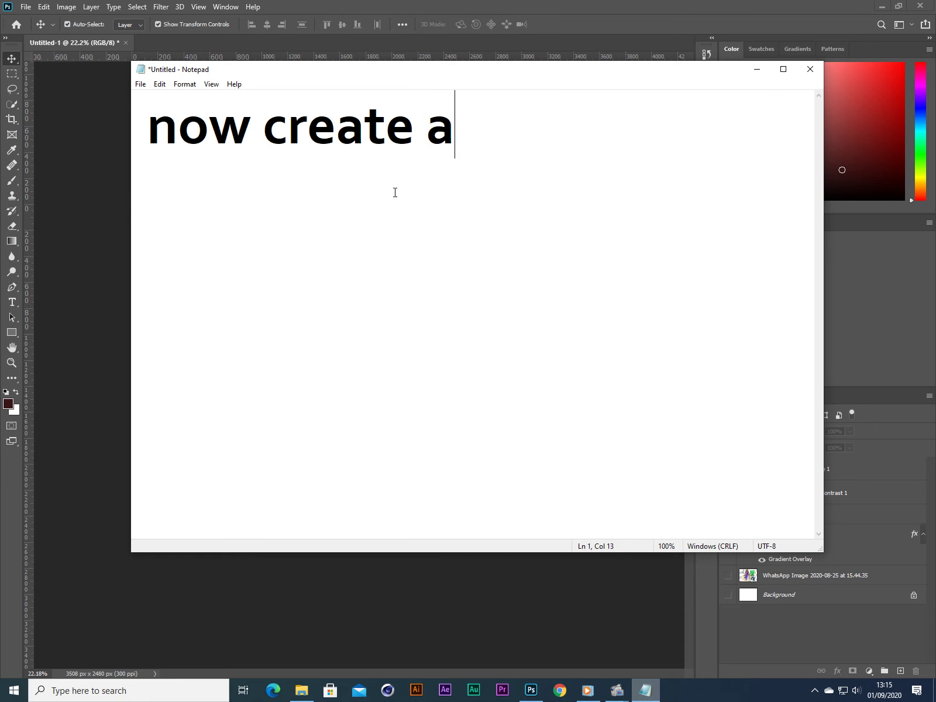
{"action": "type", "text": "n ad"}
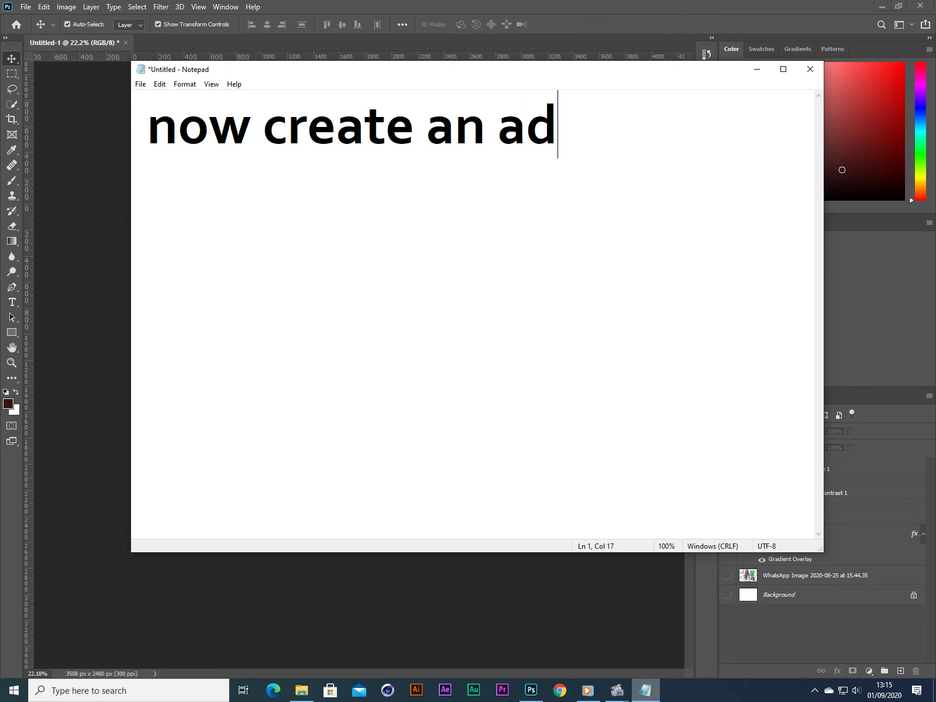
{"action": "type", "text": "justemen"}
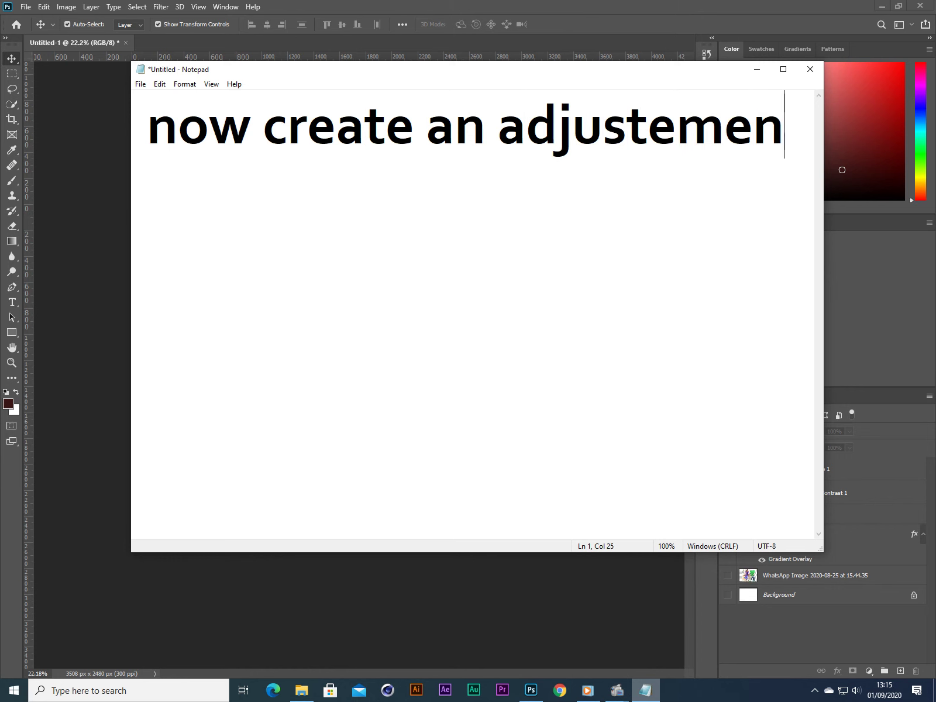
{"action": "type", "text": "t la"}
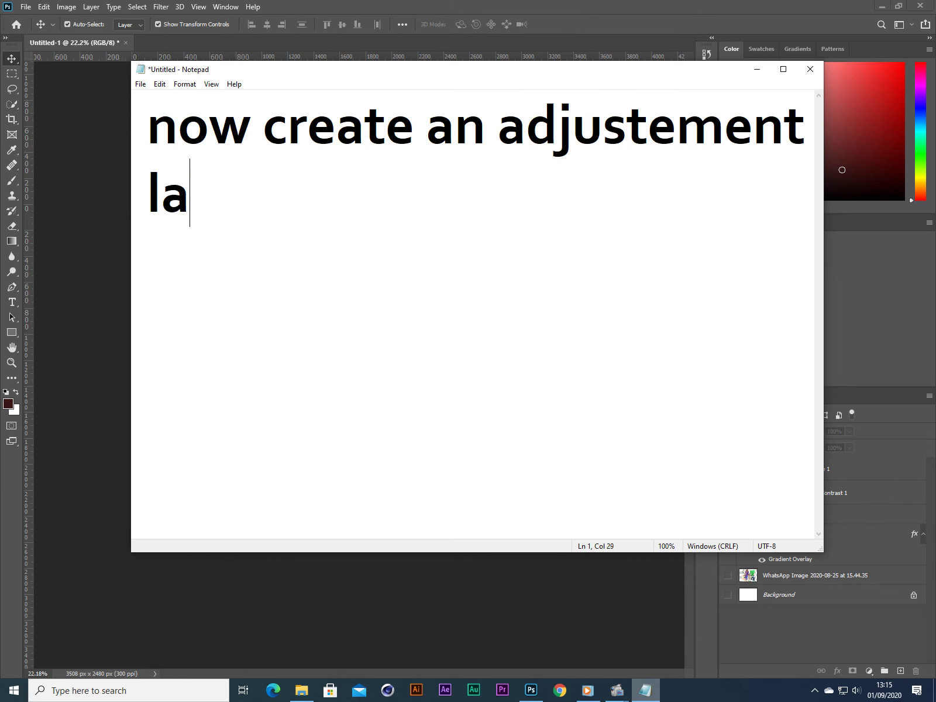
{"action": "type", "text": "yer for bled"}
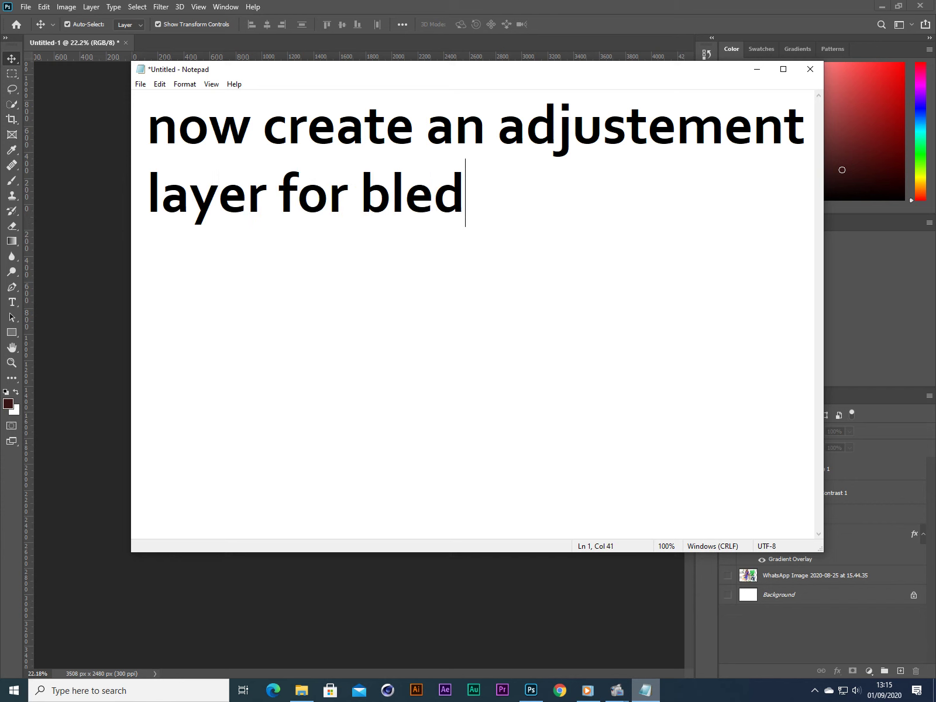
{"action": "key", "text": "BackSpace"}
{"action": "type", "text": "nding"}
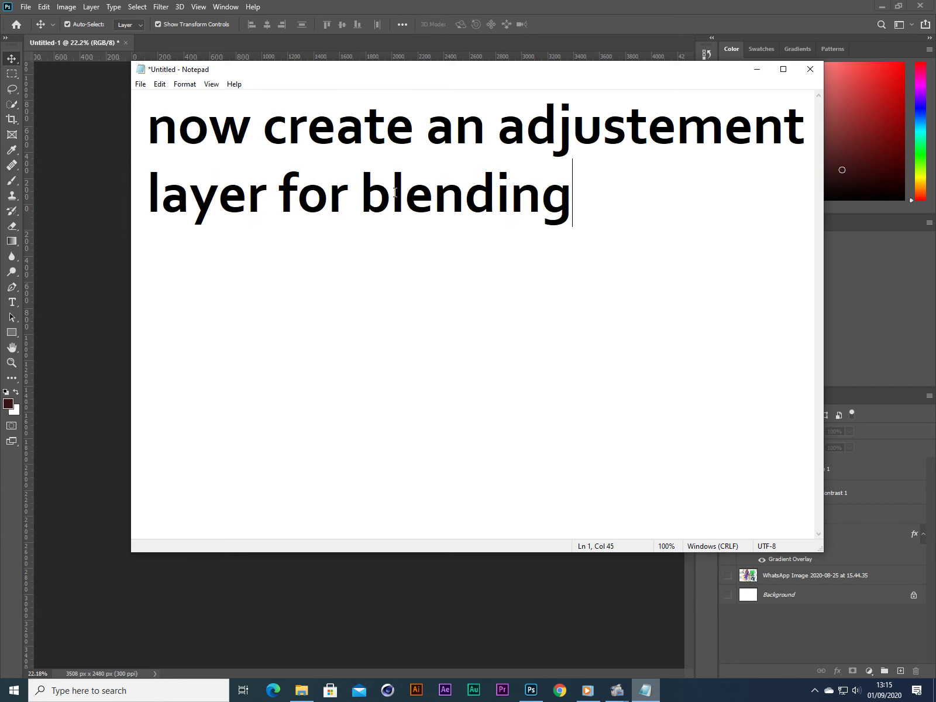
Add the line "use ctrl+shift+alt+E" below a blank line in the note, and return to Photoshop
{"action": "key", "text": "Return"}
{"action": "key", "text": "Return"}
{"action": "type", "text": "use "}
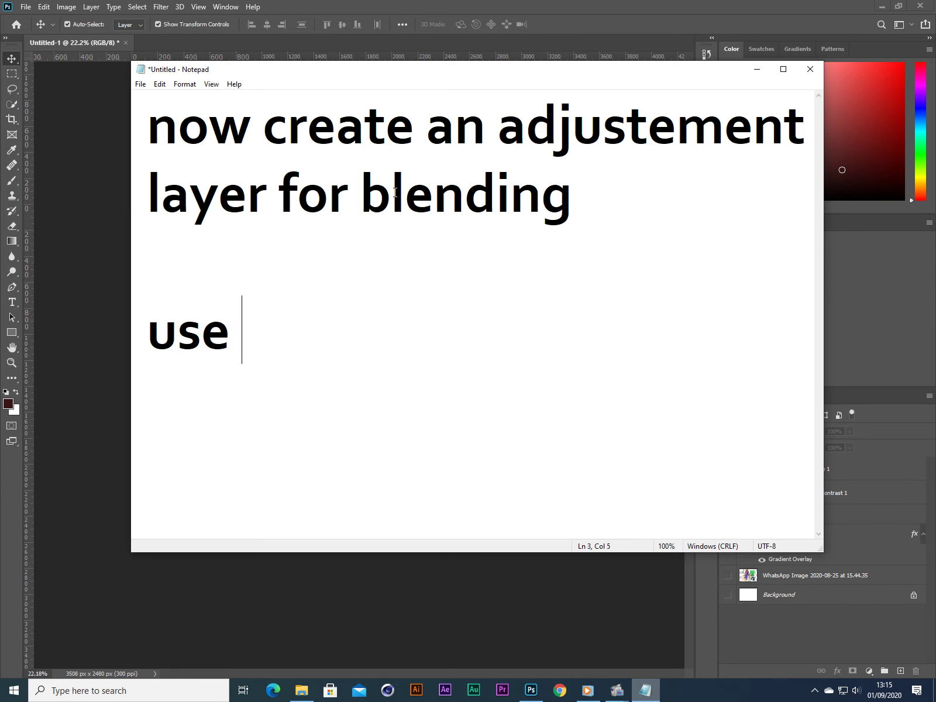
{"action": "type", "text": "ctr"}
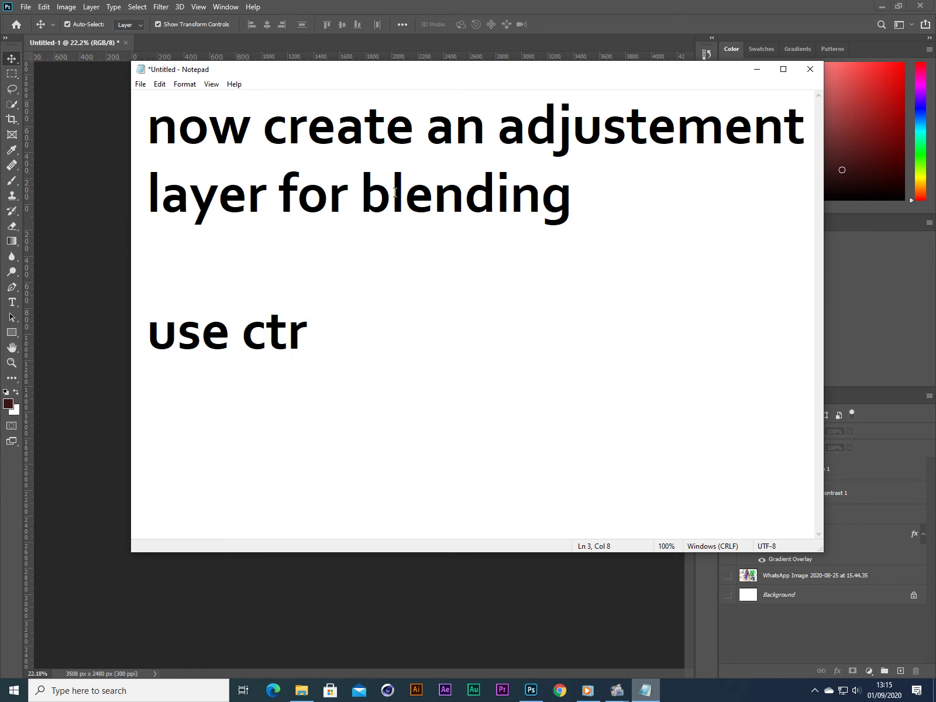
{"action": "type", "text": "l+"}
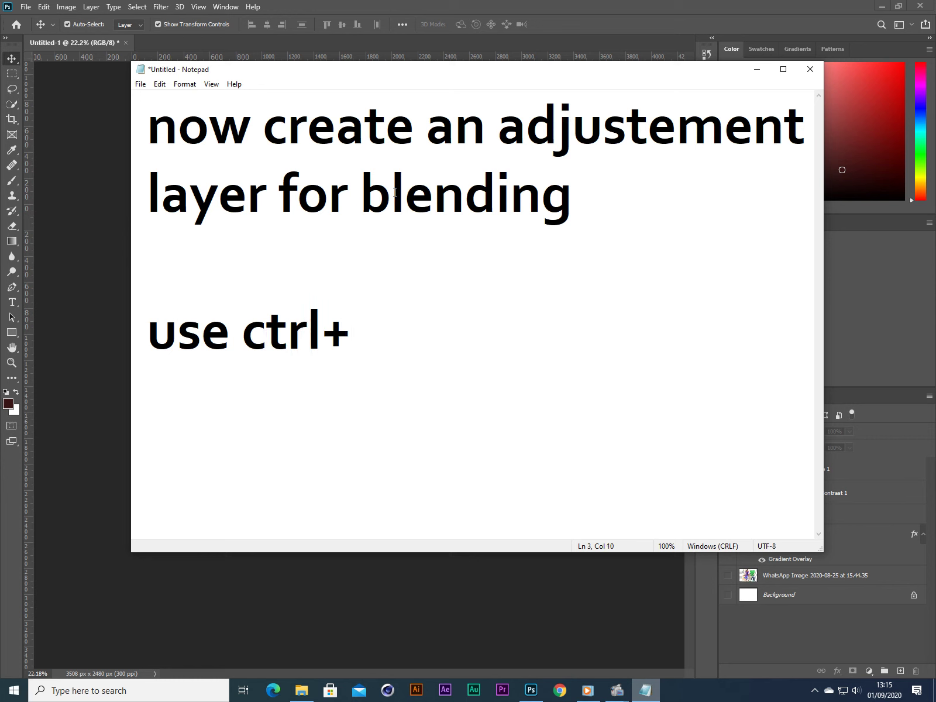
{"action": "type", "text": "shift"}
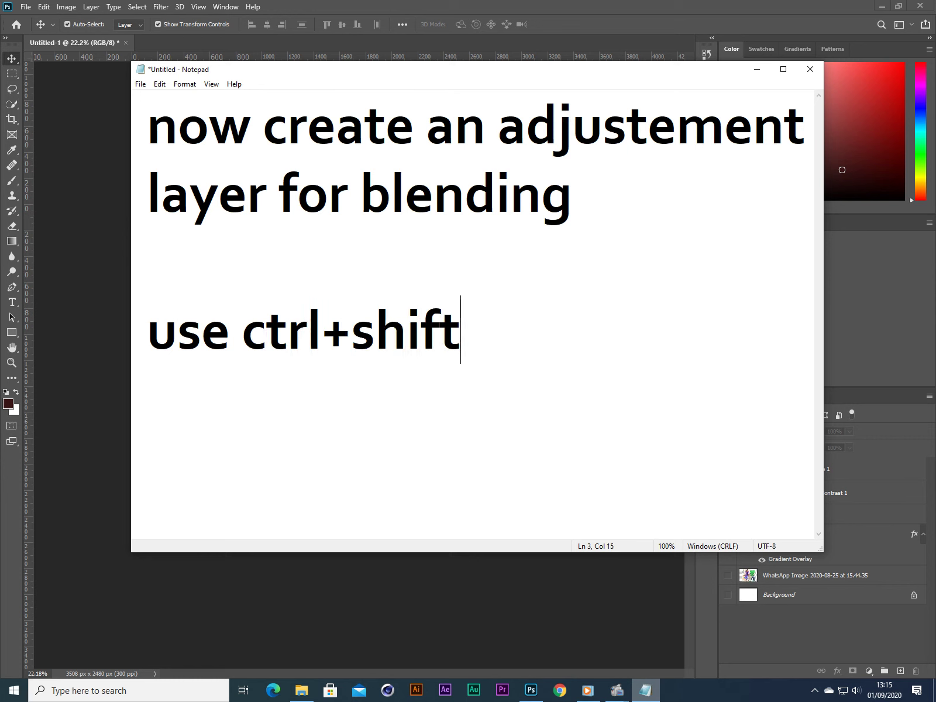
{"action": "type", "text": "+al"}
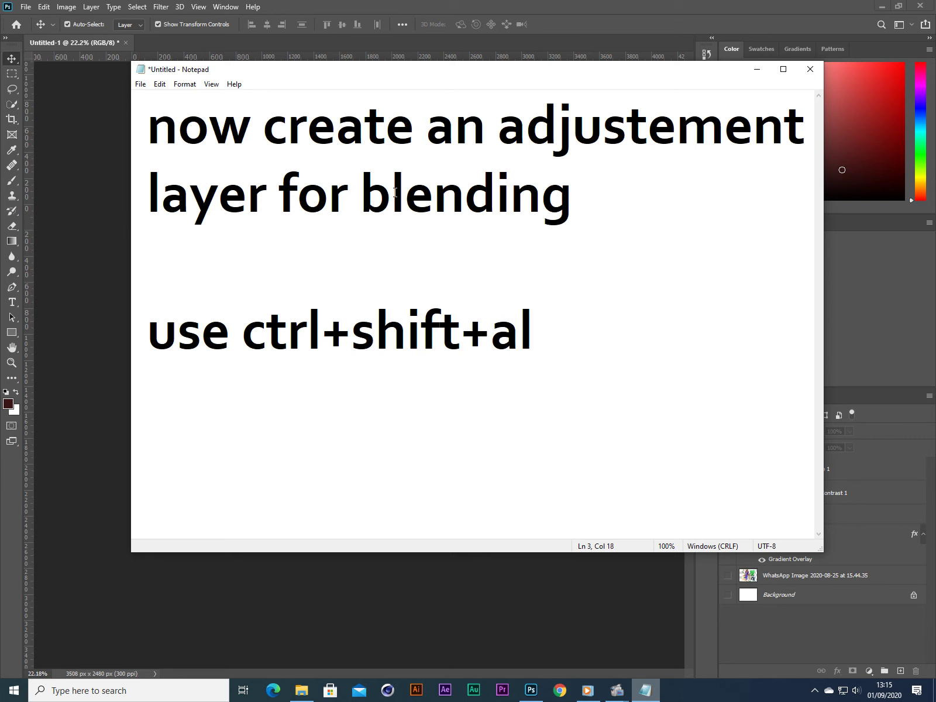
{"action": "type", "text": "t"}
{"action": "type", "text": "+e"}
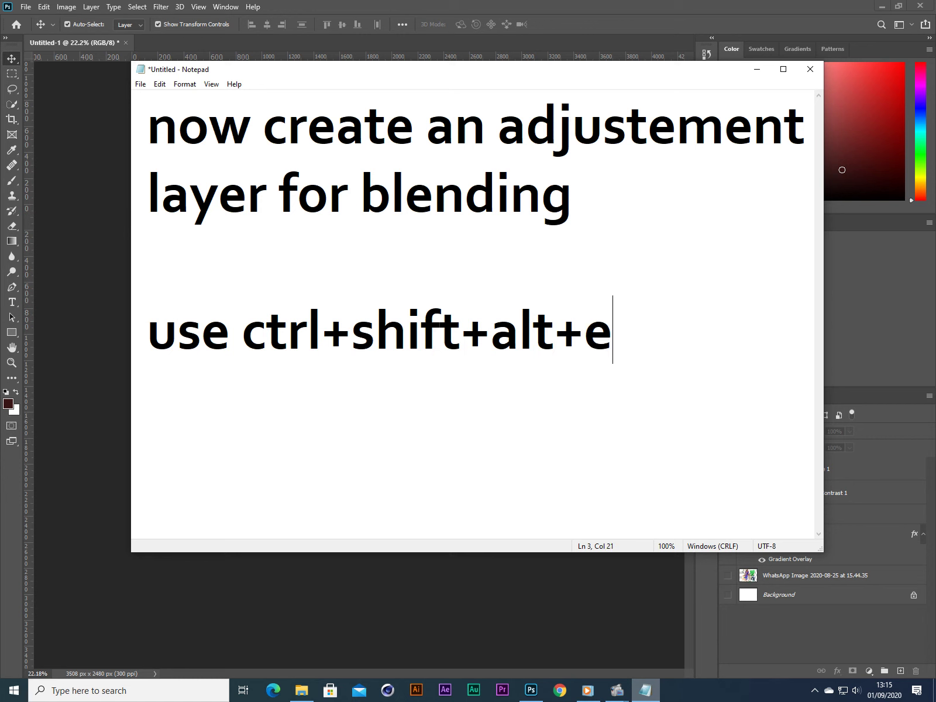
{"action": "key", "text": "BackSpace"}
{"action": "type", "text": "E"}
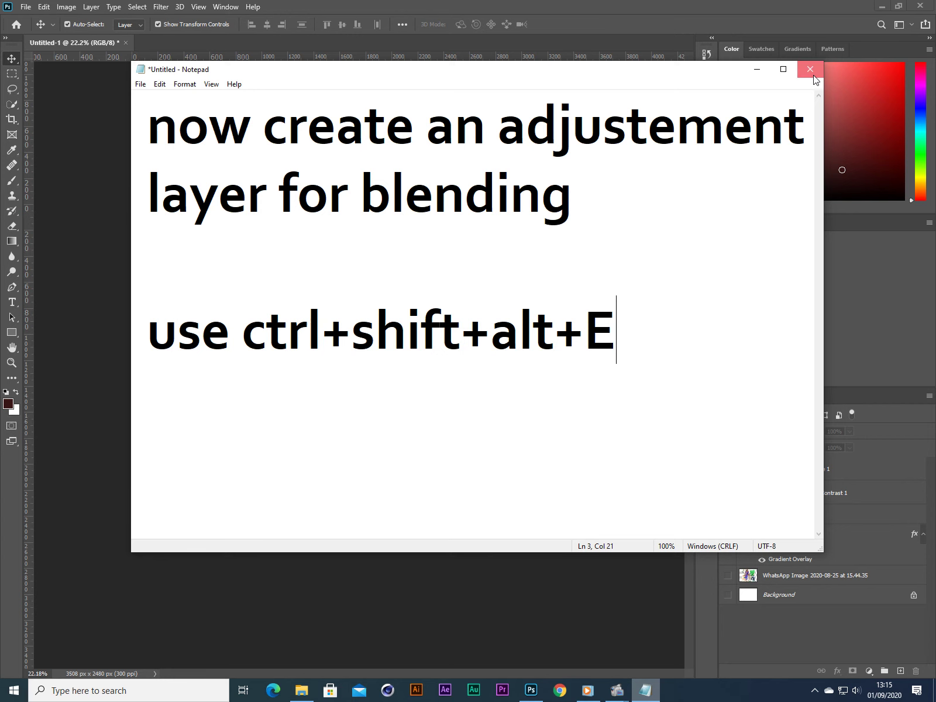
{"action": "left_click", "coordinate": [756, 71]}
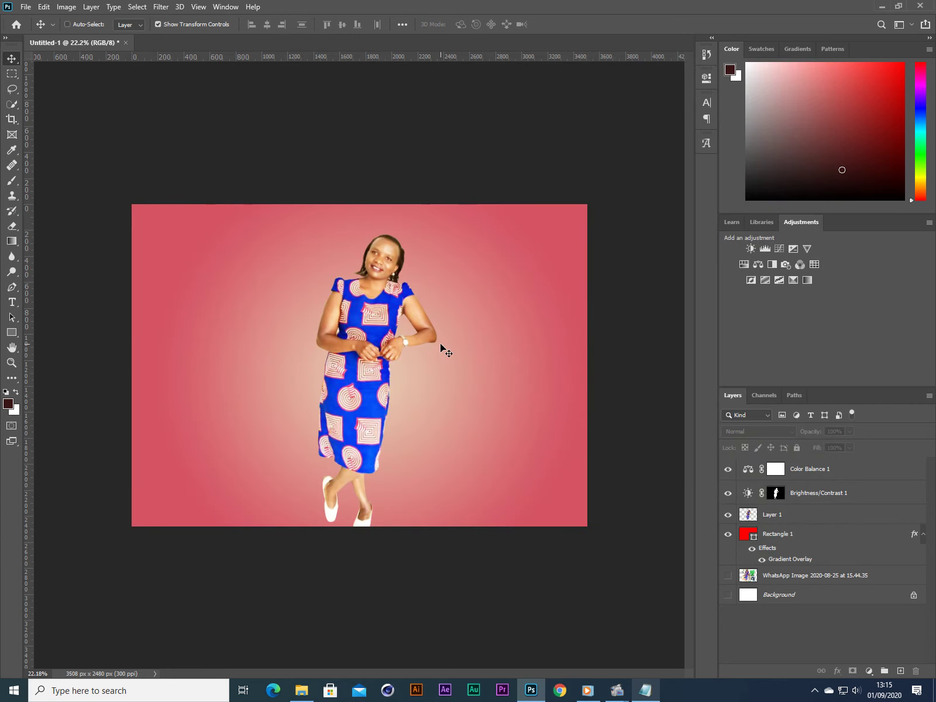
Stamp all visible layers into a new merged layer above the Color Balance layer and set its blend mode to Multiply
{"action": "key", "text": "ctrl+shift+alt+e"}
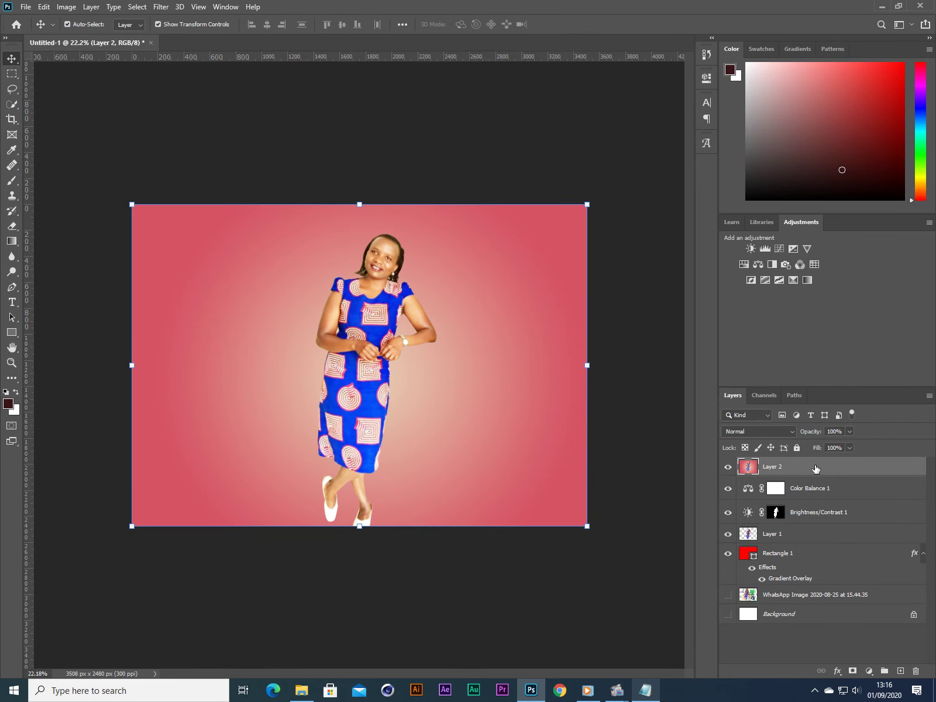
{"action": "left_click", "coordinate": [784, 433]}
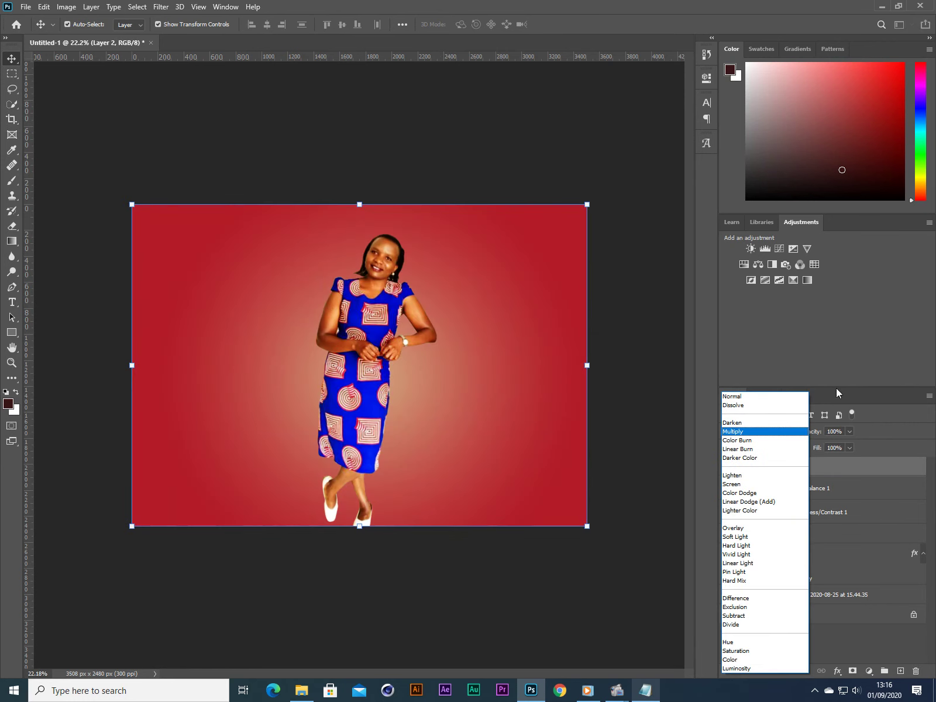
{"action": "key", "text": "Return"}
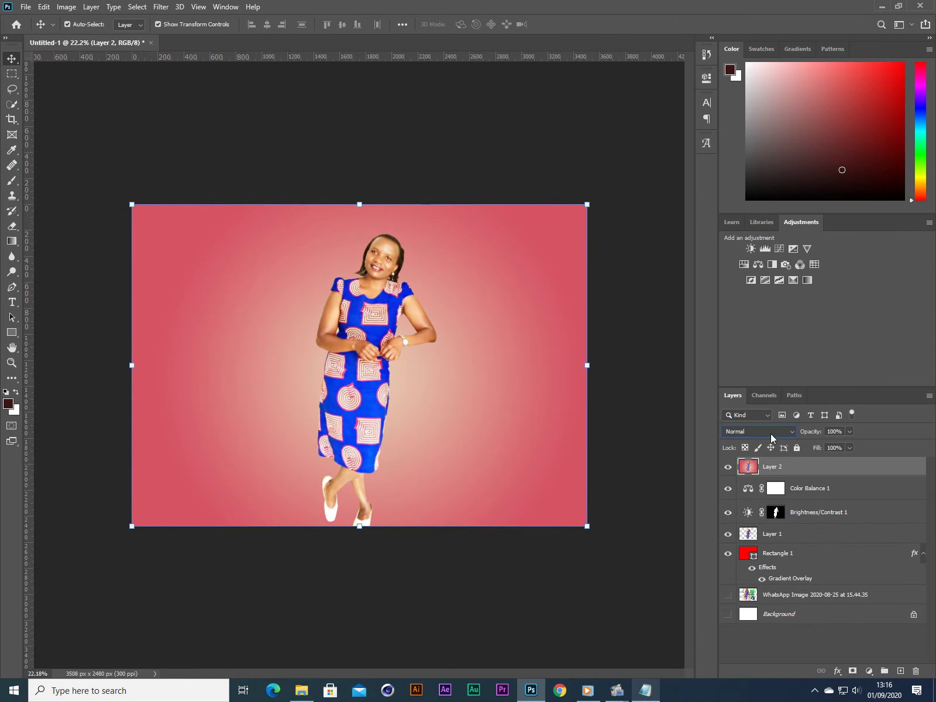
{"action": "left_click", "coordinate": [771, 433]}
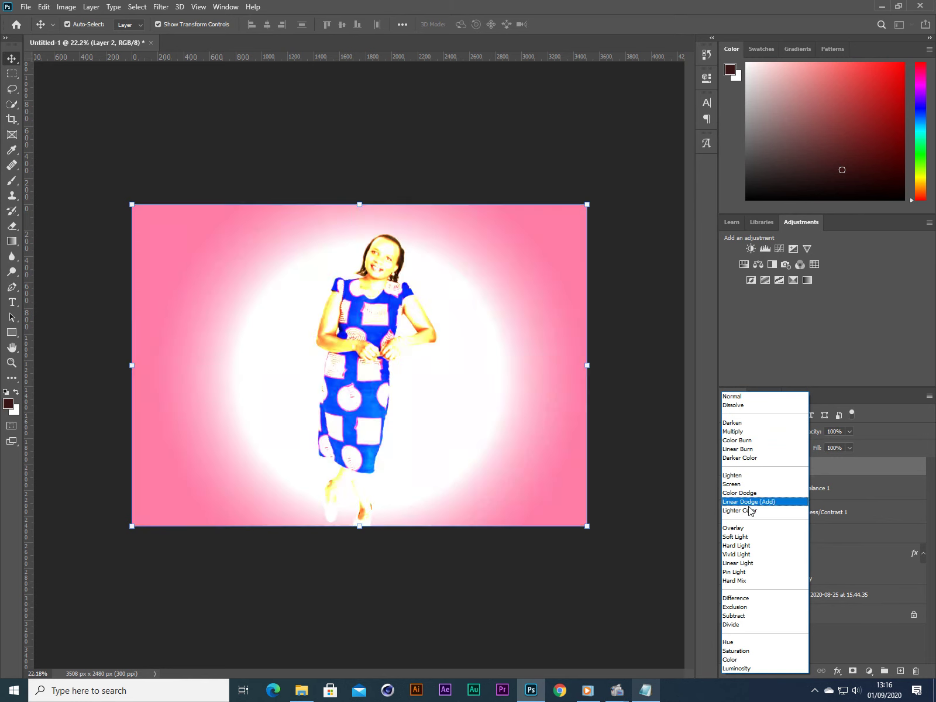
{"action": "left_click", "coordinate": [742, 436]}
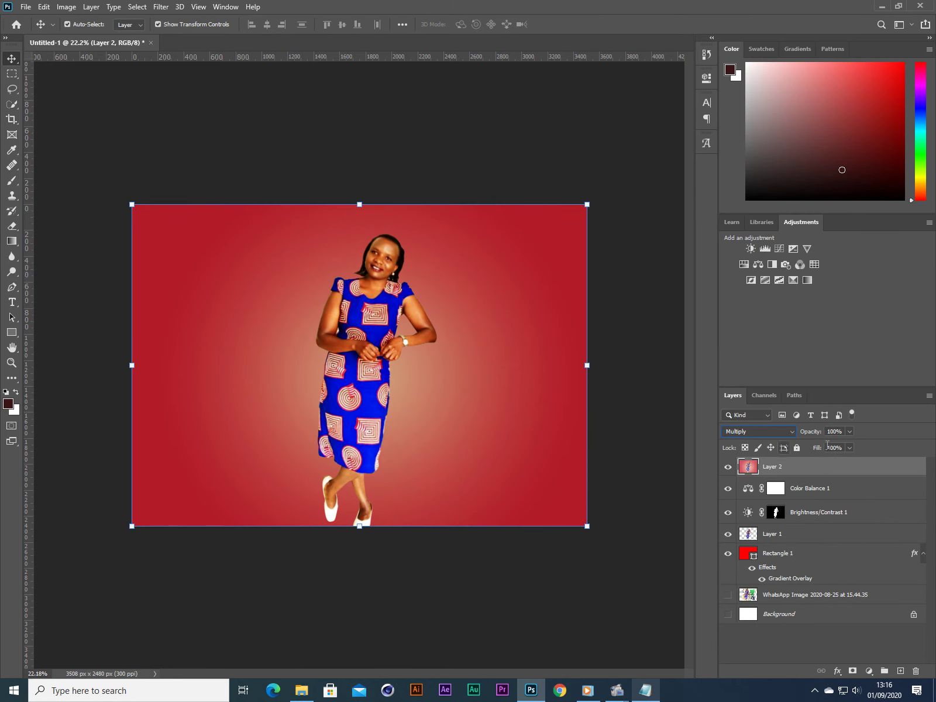
Lower the merged Multiply layer's opacity to 13% and deselect it
{"action": "left_click", "coordinate": [849, 432]}
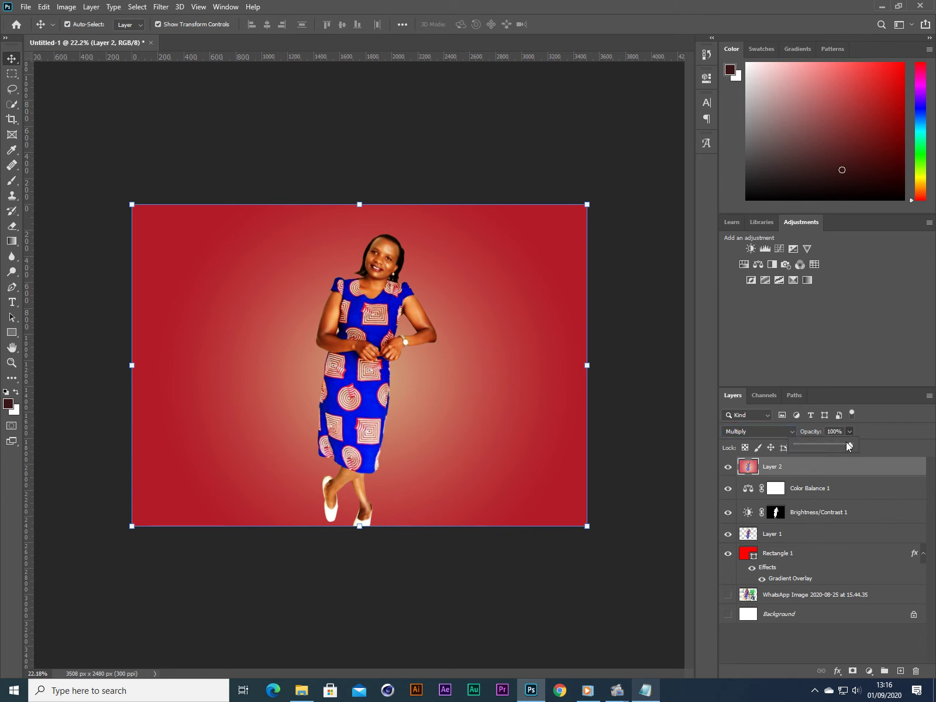
{"action": "left_click_drag", "start_coordinate": [798, 446], "coordinate": [802, 446]}
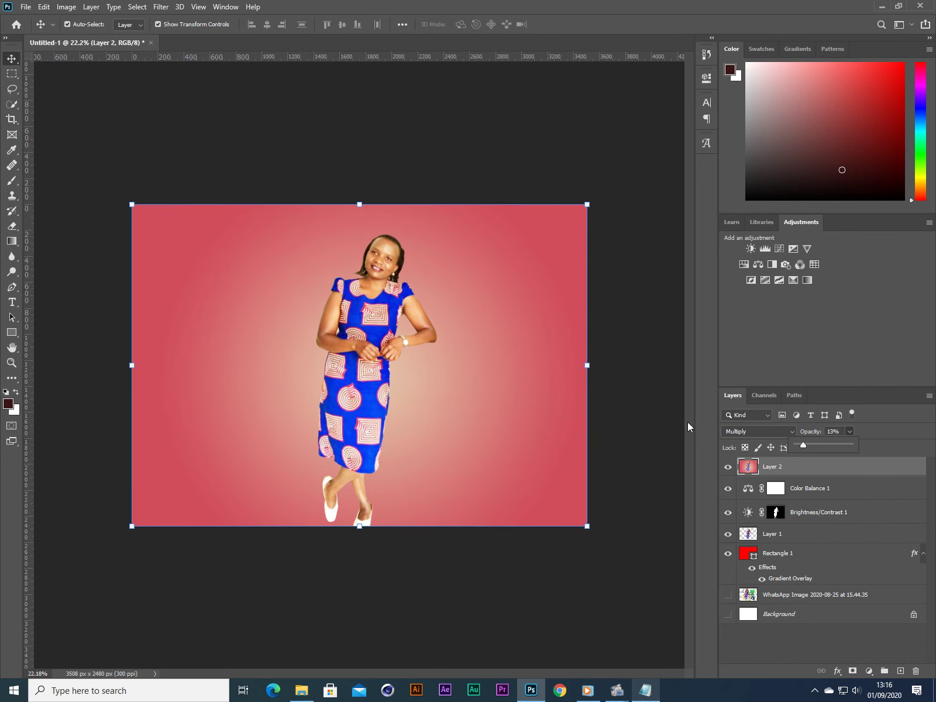
{"action": "left_click", "coordinate": [648, 419]}
{"action": "scroll", "coordinate": [313, 310], "scroll_direction": "up", "scroll_amount": 2}
{"action": "scroll", "coordinate": [324, 305], "scroll_direction": "up", "scroll_amount": 2}
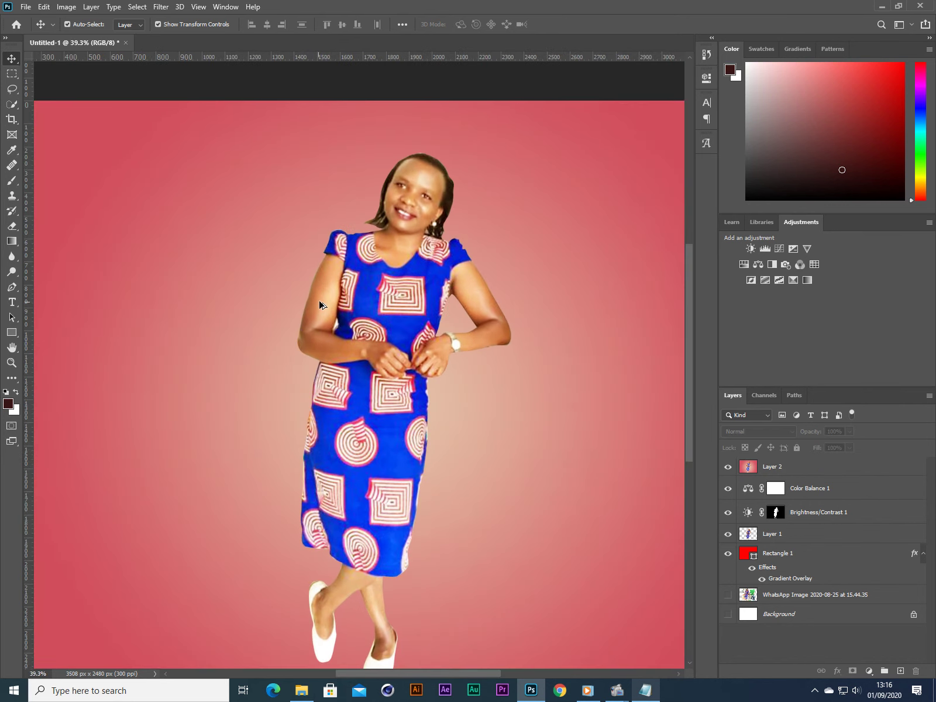
{"action": "scroll", "coordinate": [330, 325], "scroll_direction": "down", "scroll_amount": 3}
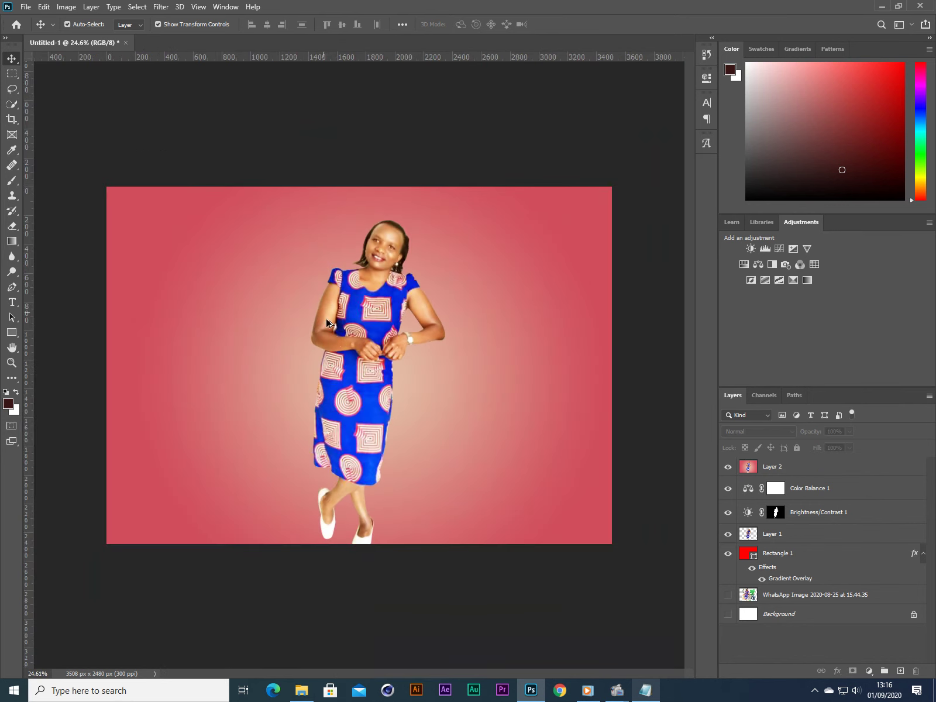
Toggle the Color Balance layer's visibility to compare the image with and without it, and select the merged layer
{"action": "left_click", "coordinate": [727, 488]}
{"action": "left_click", "coordinate": [728, 489]}
{"action": "left_click", "coordinate": [731, 492]}
{"action": "scroll", "coordinate": [466, 218], "scroll_direction": "down", "scroll_amount": 1}
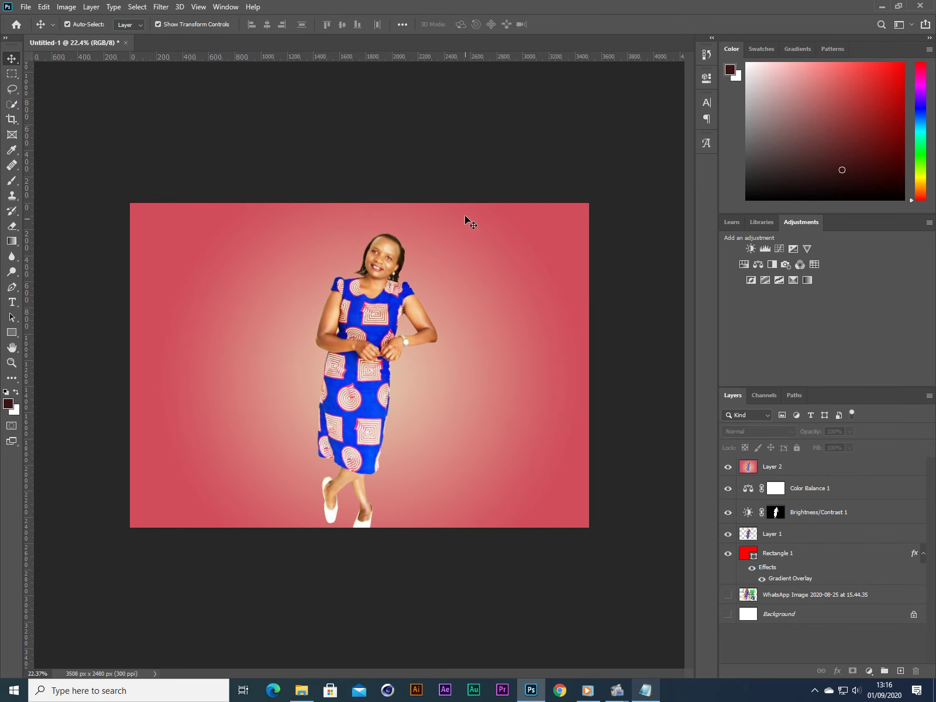
{"action": "left_click", "coordinate": [383, 320]}
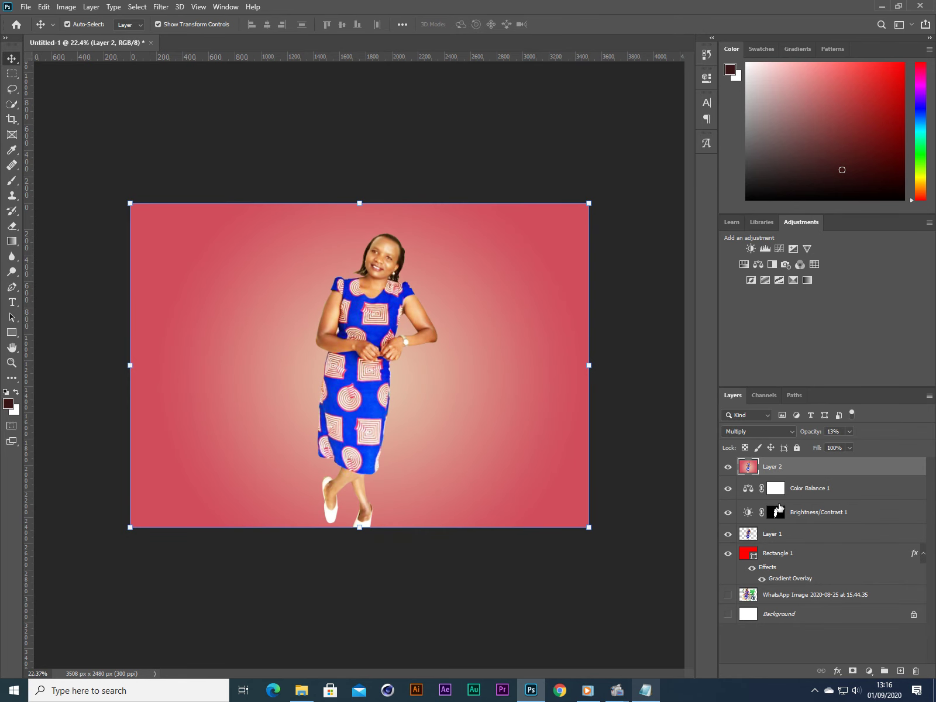
Switch to Notepad, replace the note with "you can also add some shadow if you like", and return to Photoshop
{"action": "left_click", "coordinate": [646, 690]}
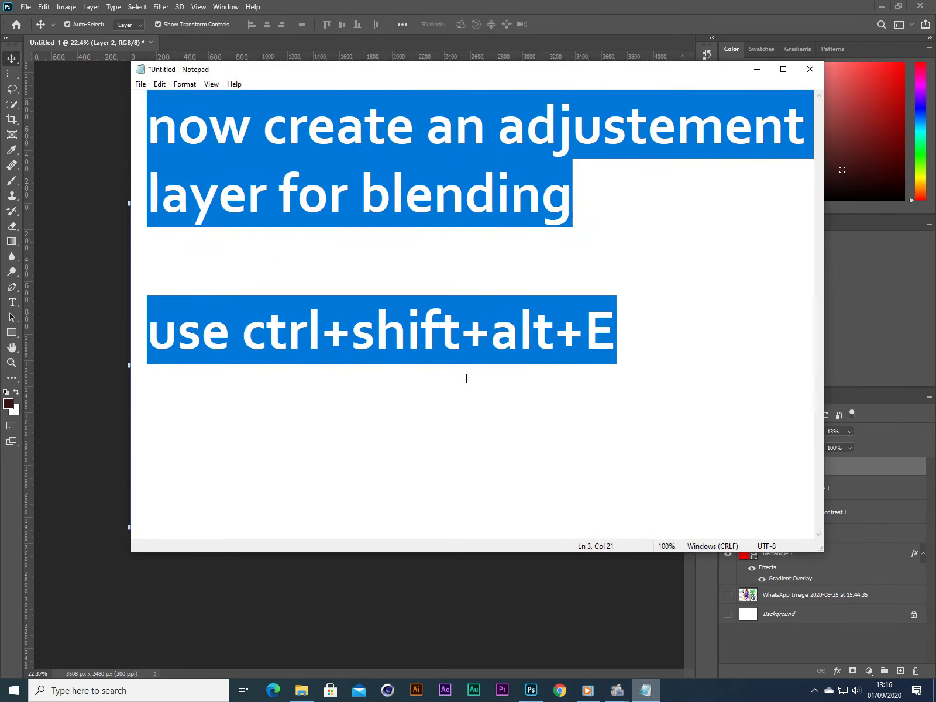
{"action": "type", "text": "you cal"}
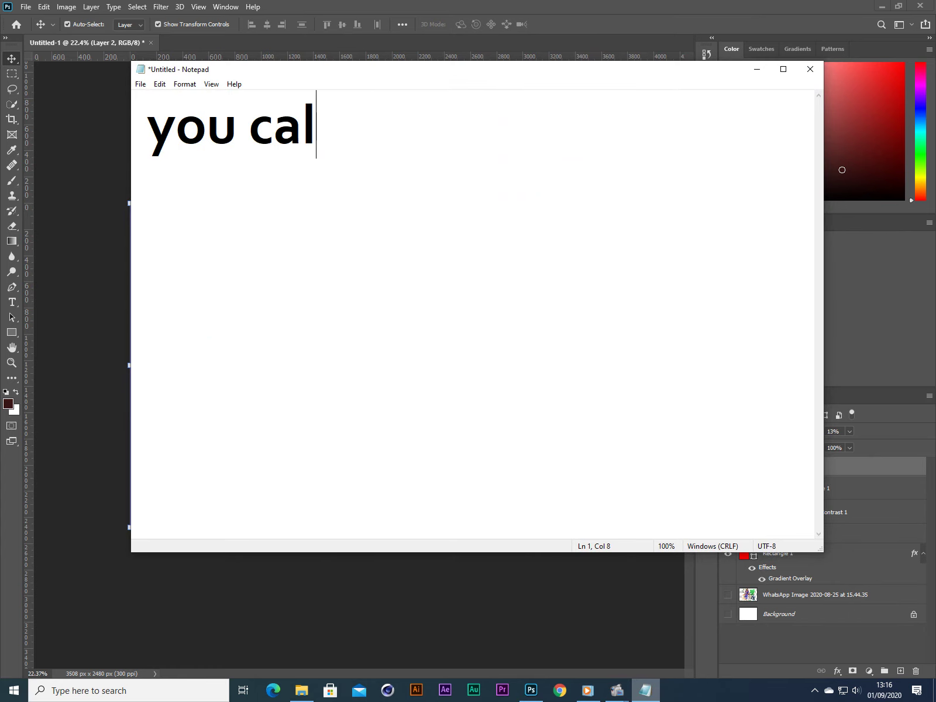
{"action": "key", "text": "BackSpace"}
{"action": "type", "text": "n also ad"}
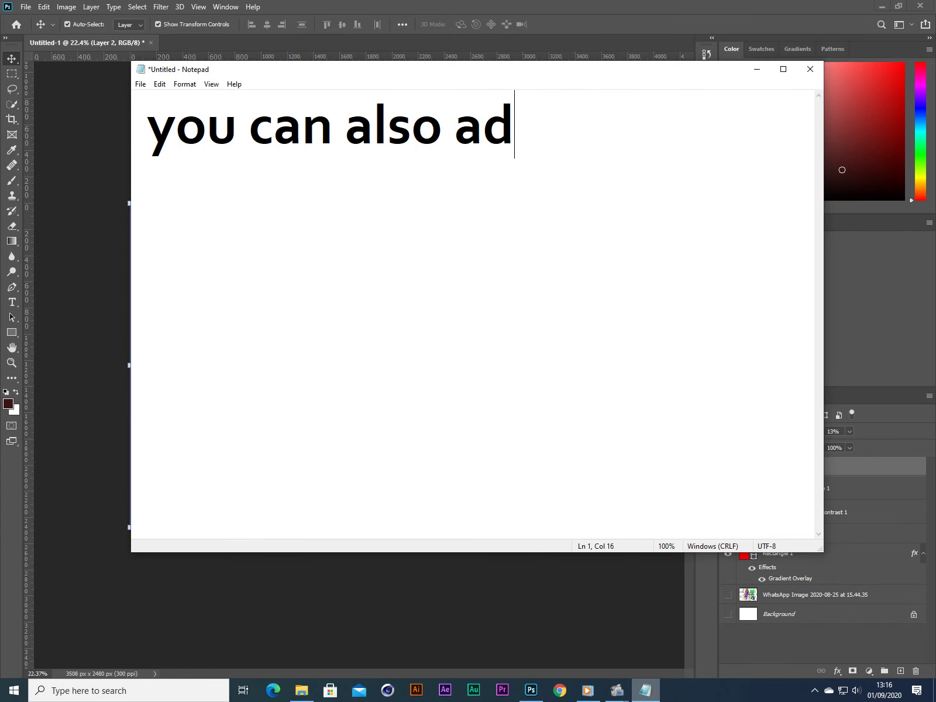
{"action": "type", "text": "d some "}
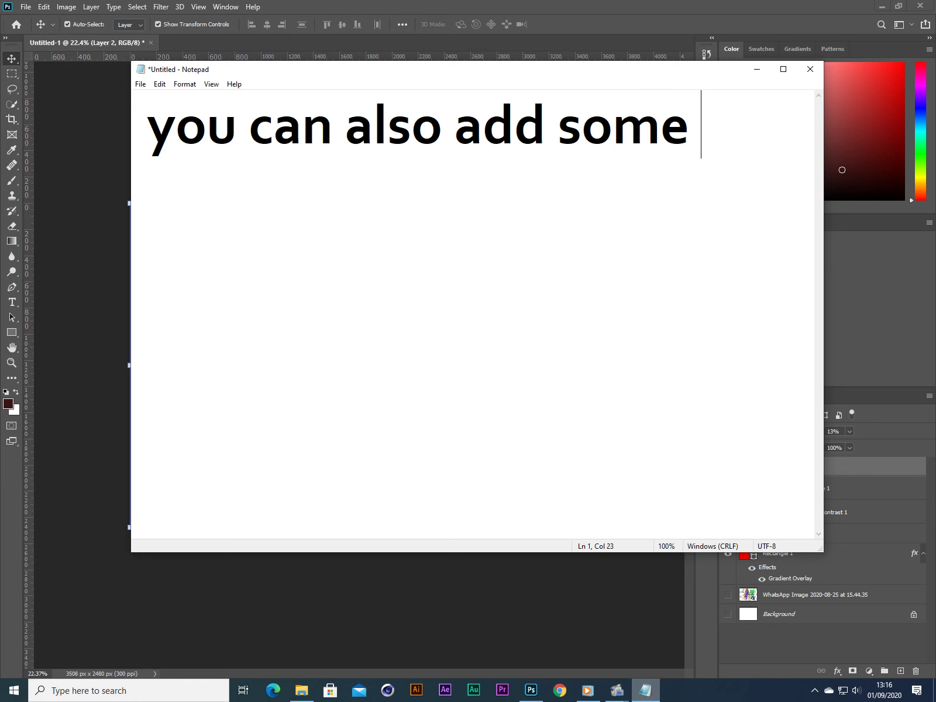
{"action": "type", "text": "shadow "}
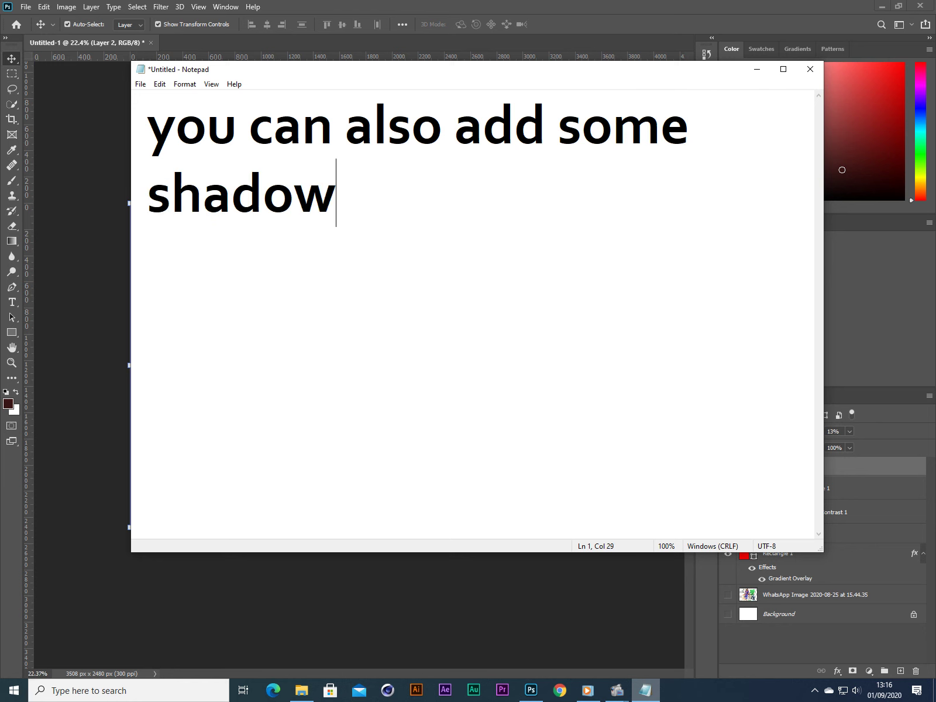
{"action": "type", "text": "if you like"}
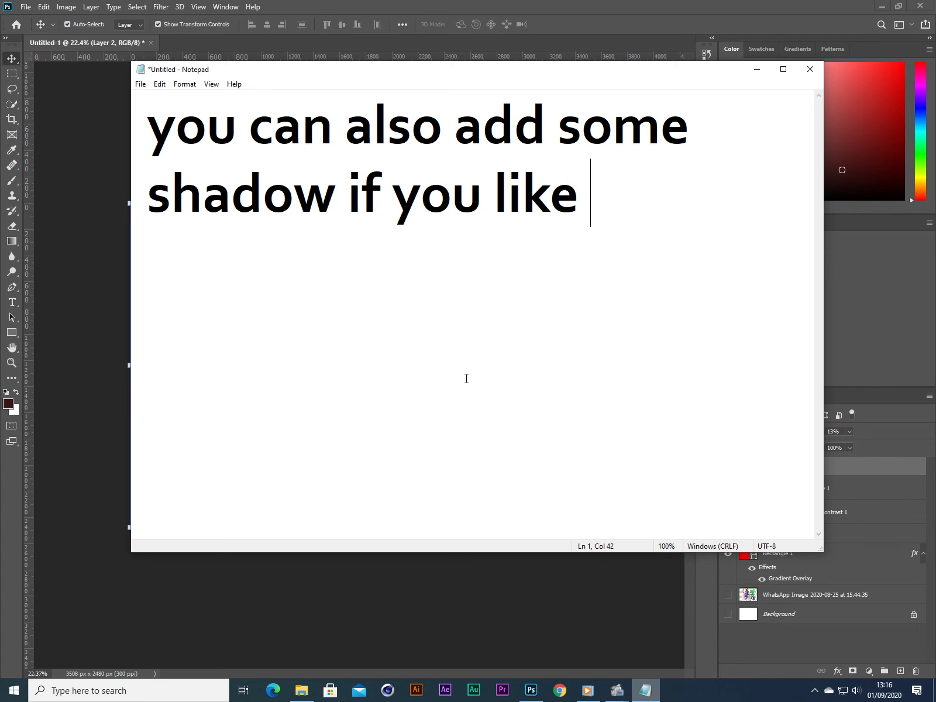
{"action": "left_click", "coordinate": [757, 70]}
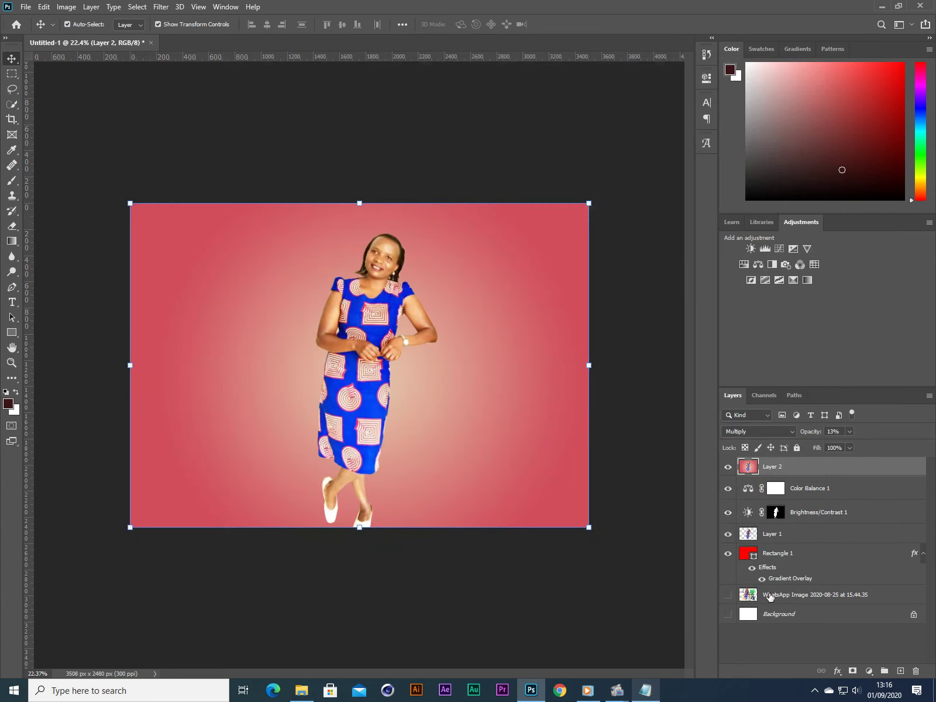
Add a Drop Shadow layer style to the woman's cut-out layer, Layer 1
{"action": "left_click", "coordinate": [794, 541]}
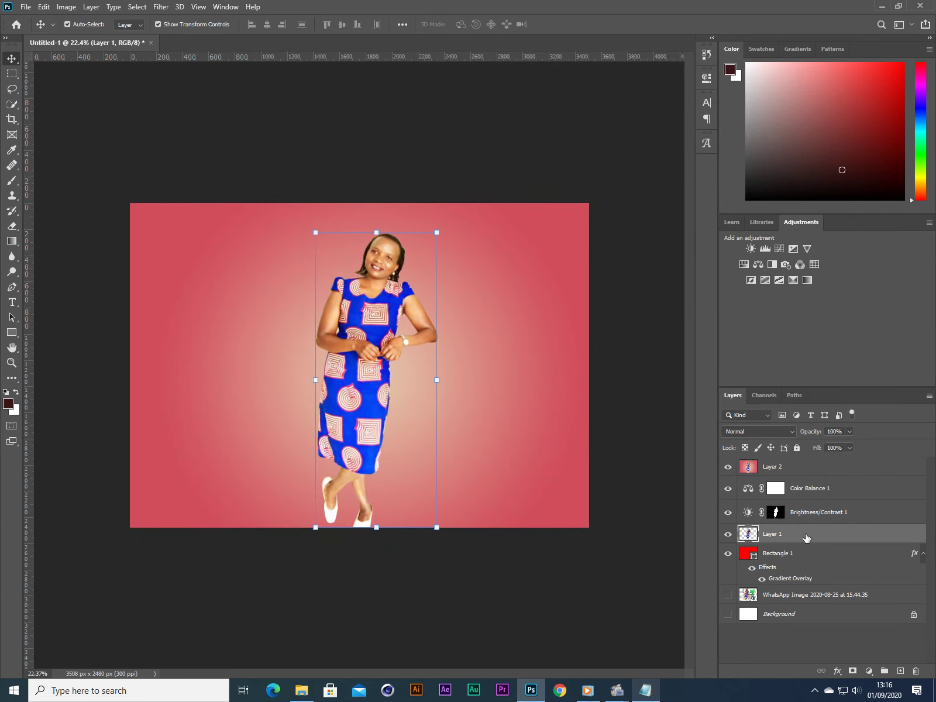
{"action": "left_click", "coordinate": [838, 671]}
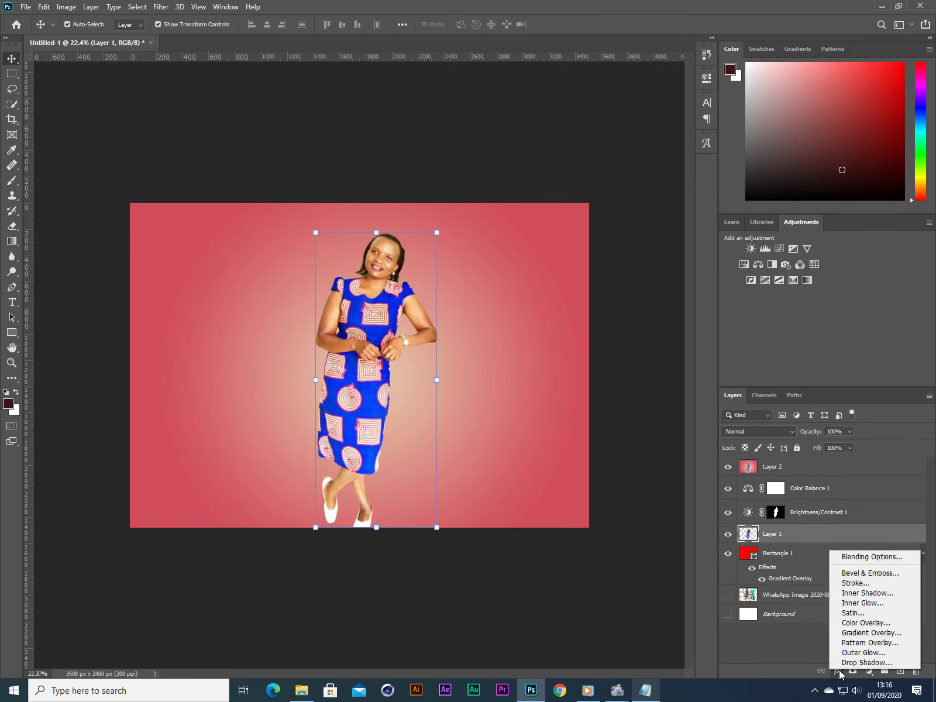
{"action": "left_click", "coordinate": [858, 557]}
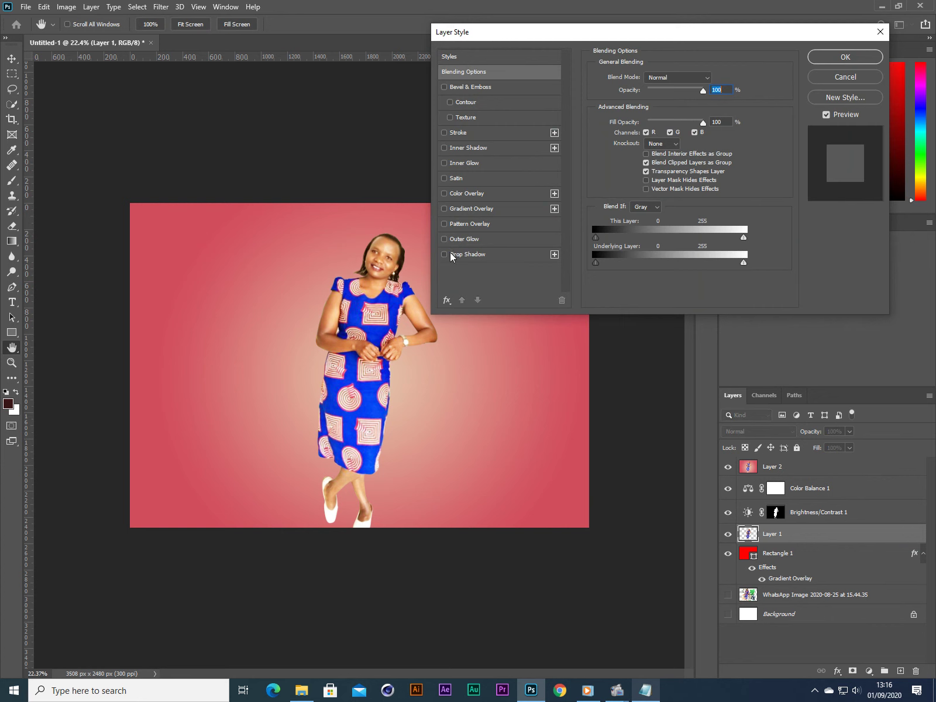
{"action": "left_click", "coordinate": [468, 255]}
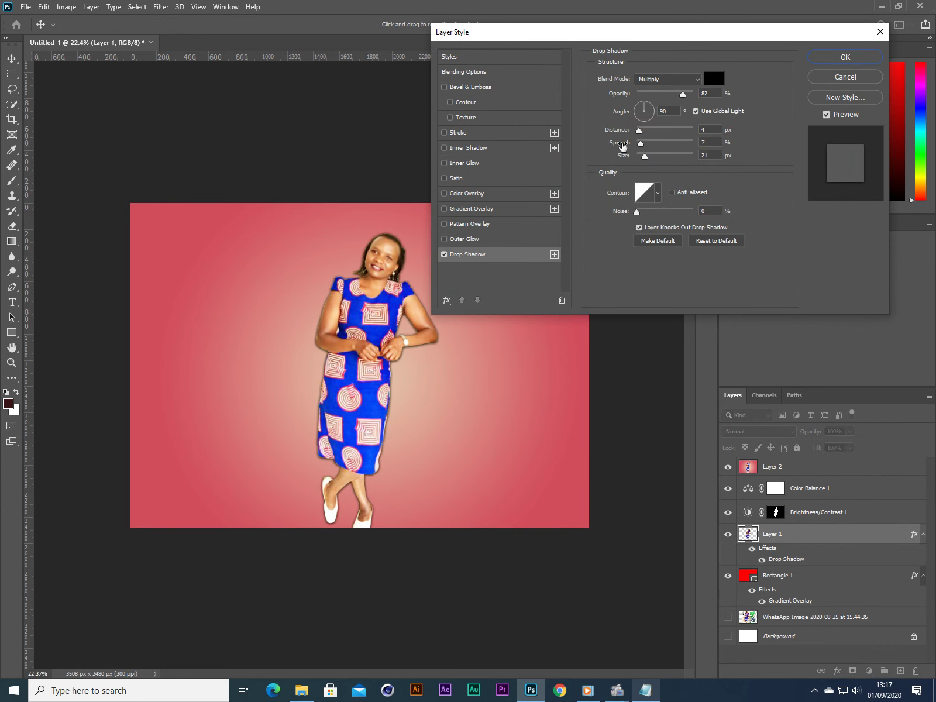
Set the drop shadow to 49% opacity, 142° angle, 8 px distance, 2% spread and 147 px size, and apply it
{"action": "mouse_move", "coordinate": [639, 130]}
{"action": "left_mouse_down"}
{"action": "mouse_move", "coordinate": [654, 135]}
{"action": "mouse_move", "coordinate": [642, 145]}
{"action": "mouse_move", "coordinate": [664, 147]}
{"action": "mouse_move", "coordinate": [663, 161]}
{"action": "mouse_move", "coordinate": [695, 159]}
{"action": "mouse_move", "coordinate": [635, 148]}
{"action": "left_mouse_up"}
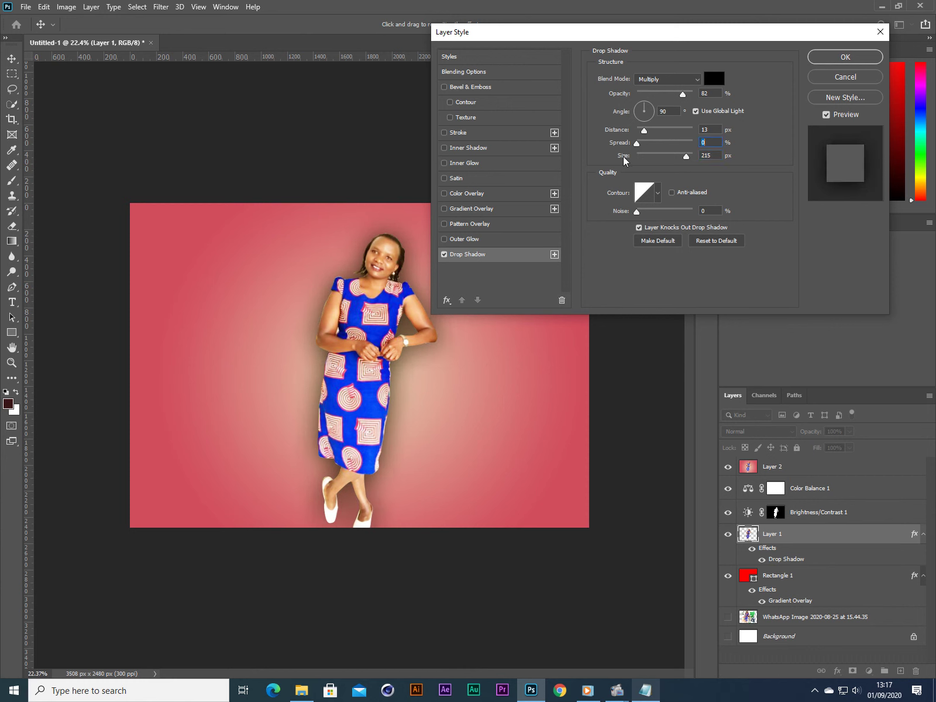
{"action": "left_click_drag", "start_coordinate": [682, 95], "coordinate": [681, 161]}
{"action": "left_click_drag", "start_coordinate": [644, 105], "coordinate": [637, 143]}
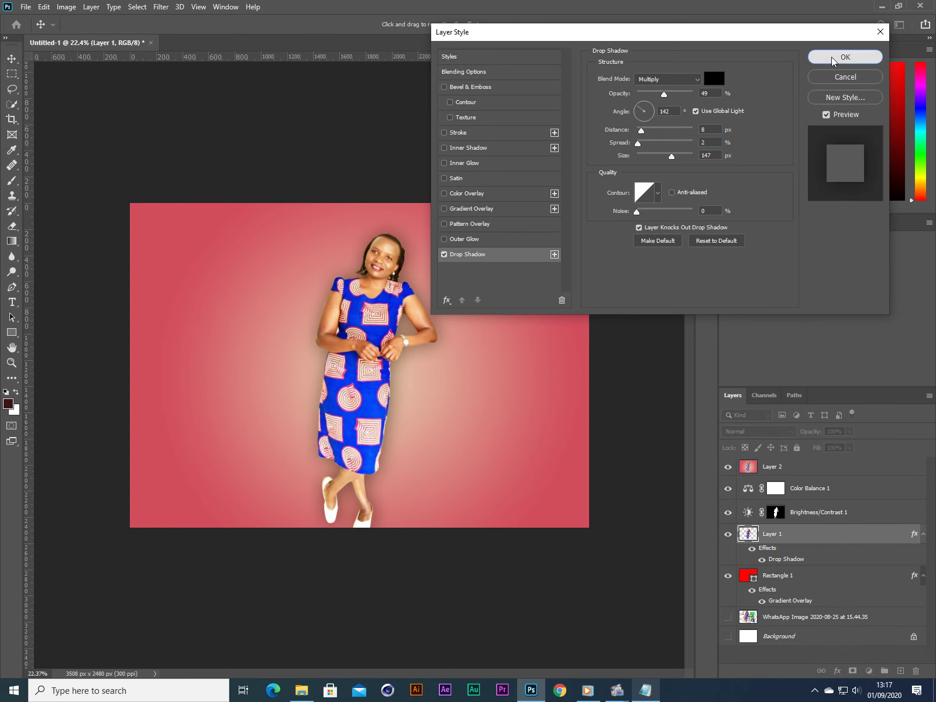
{"action": "left_click", "coordinate": [846, 57]}
{"action": "left_click", "coordinate": [529, 142]}
{"action": "key", "text": "ctrl+plus"}
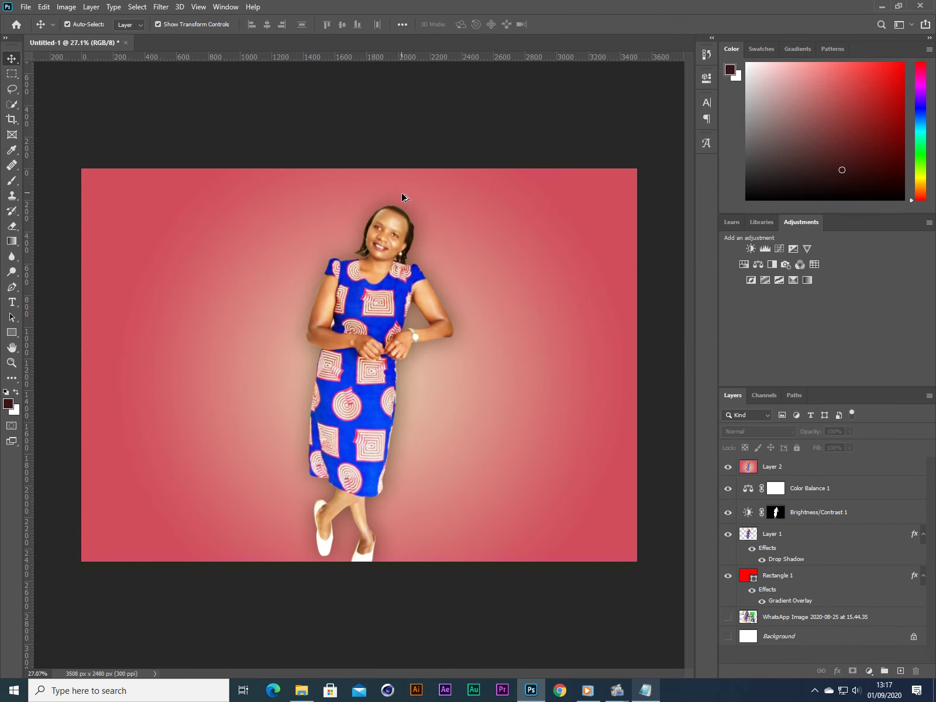
{"action": "key", "text": "ctrl+minus"}
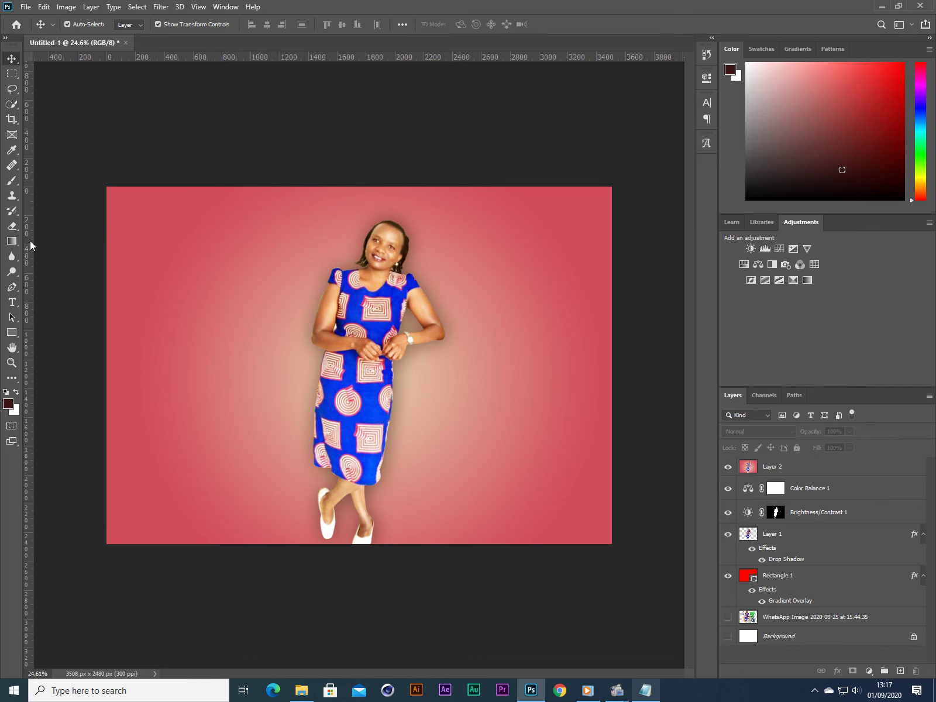
Place the text "FRICAN" in Bebas Neue beside the woman and enlarge it to about 73.55 pt
{"action": "left_click", "coordinate": [12, 302]}
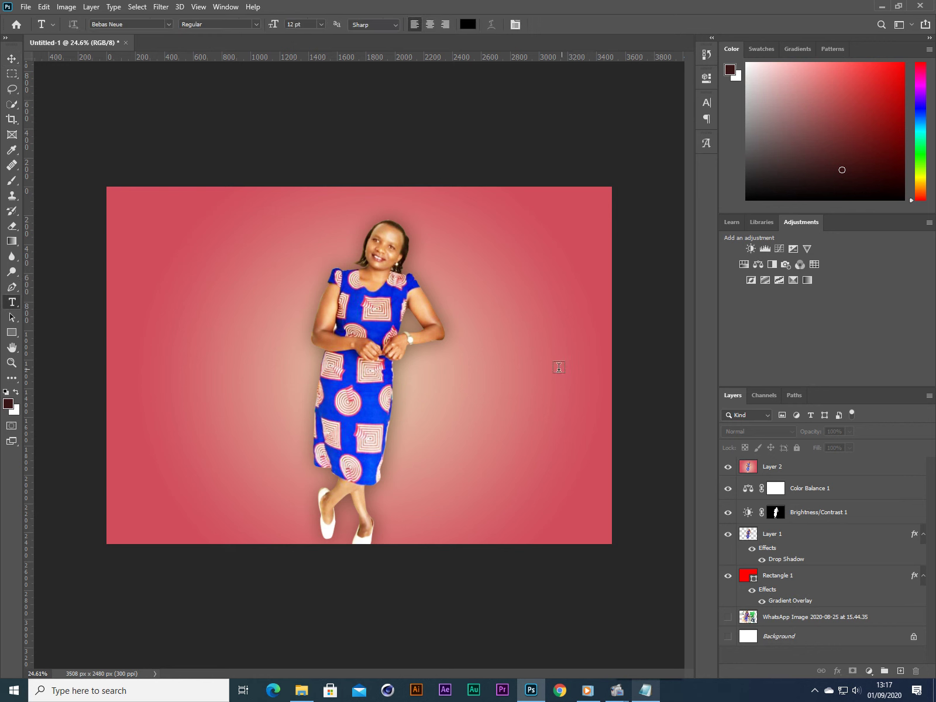
{"action": "left_click", "coordinate": [494, 369]}
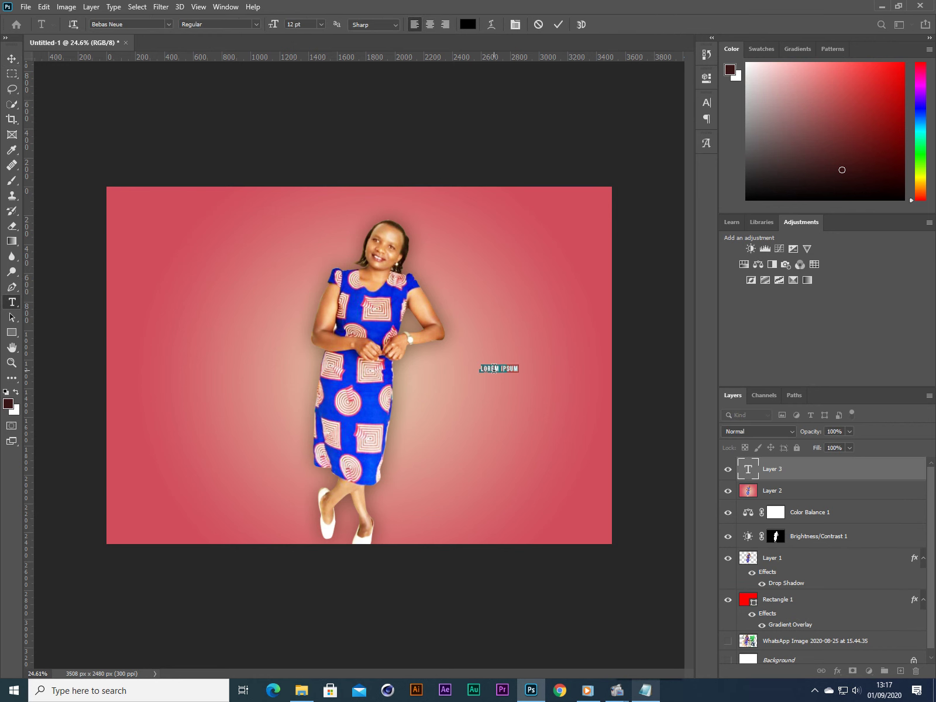
{"action": "type", "text": "BEAUTY OF TH"}
{"action": "key", "text": "ctrl+a"}
{"action": "type", "text": "ERL"}
{"action": "left_click", "coordinate": [12, 58]}
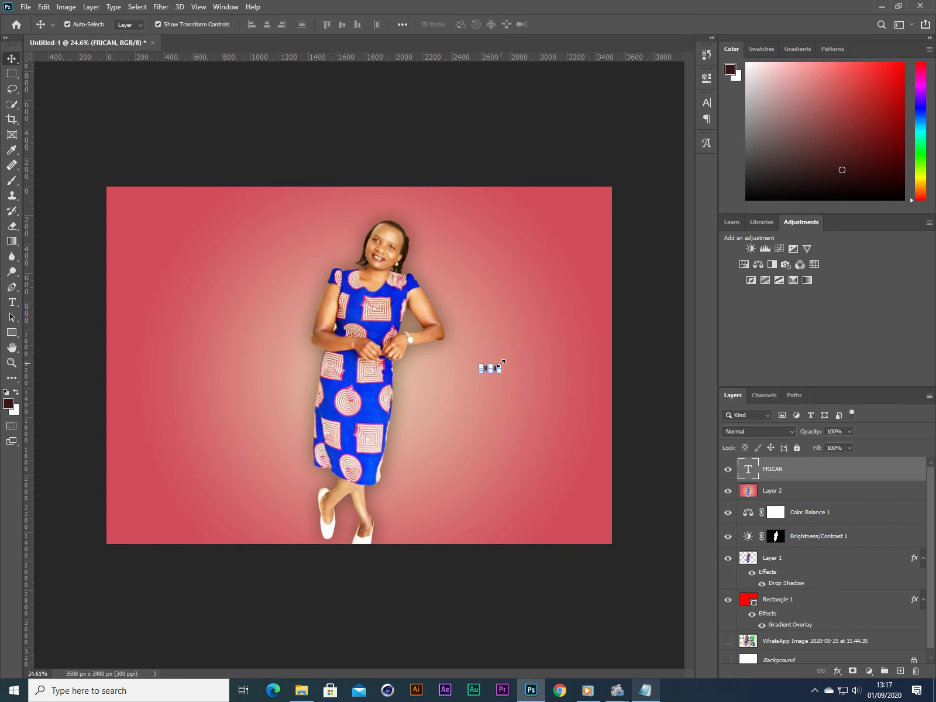
{"action": "left_click_drag", "start_coordinate": [500, 365], "coordinate": [596, 332]}
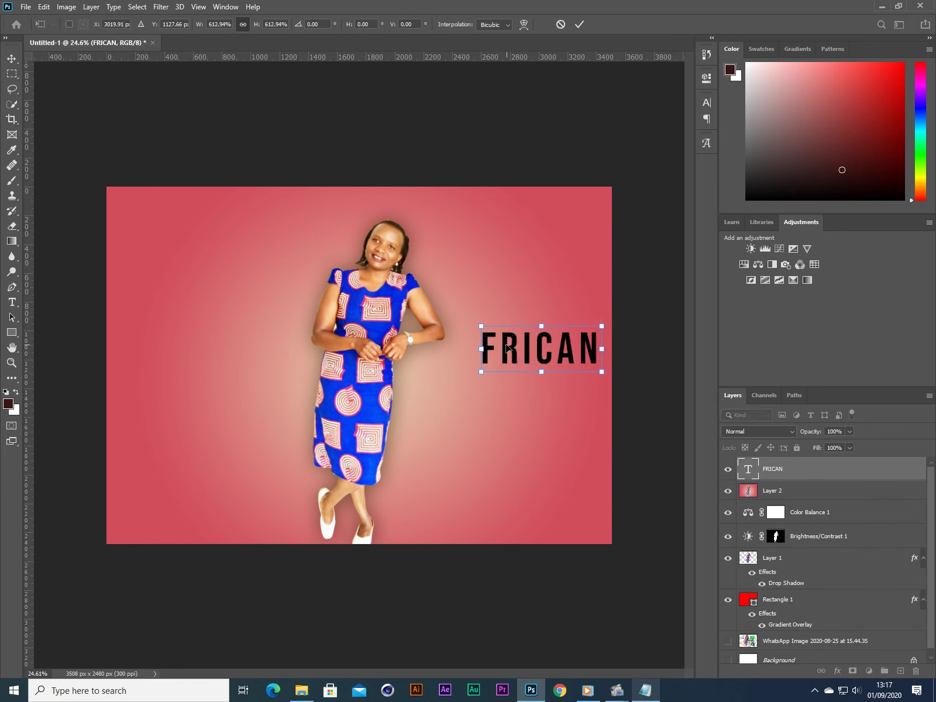
Correct the text to "AFRICAN" and move it down and closer to the woman's lower dress
{"action": "double_click", "coordinate": [503, 348]}
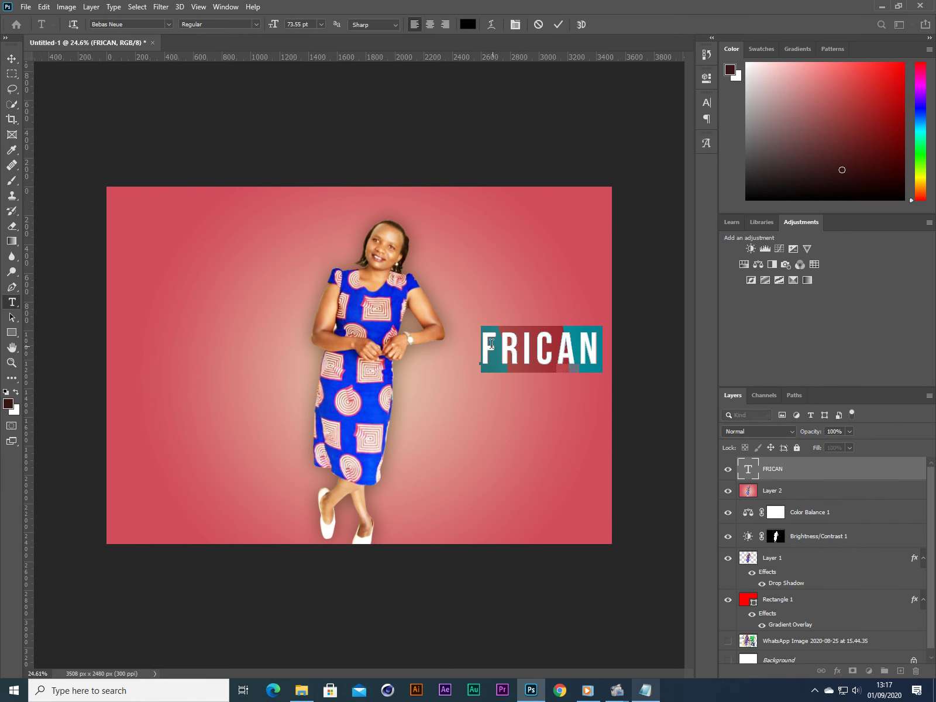
{"action": "left_click", "coordinate": [488, 342]}
{"action": "type", "text": "A"}
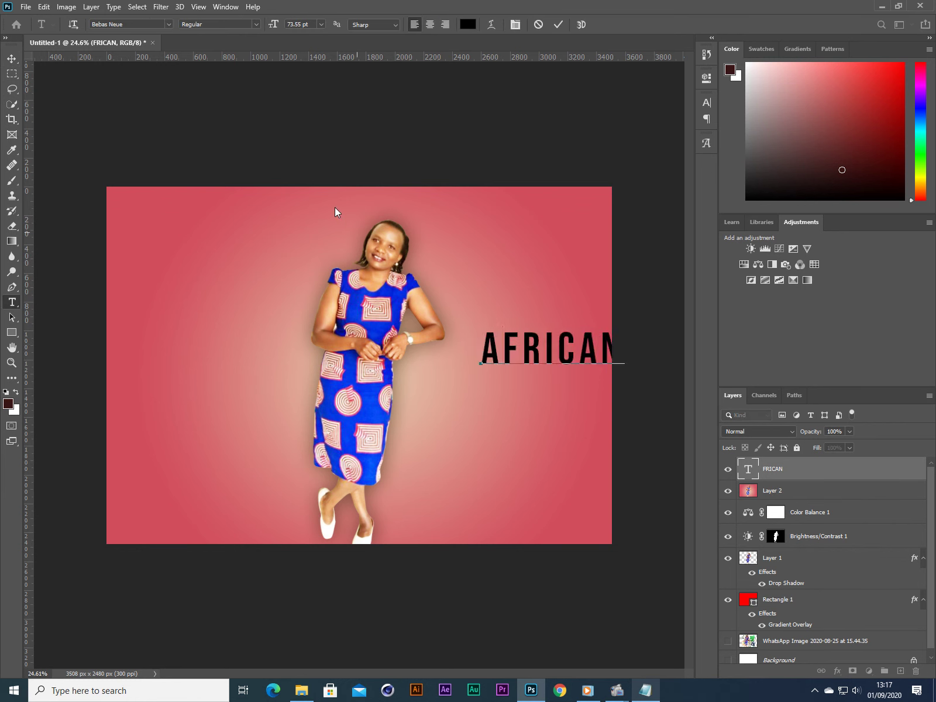
{"action": "left_click", "coordinate": [11, 59]}
{"action": "left_click_drag", "start_coordinate": [524, 360], "coordinate": [468, 427]}
Widen the tracking of the "AFRICAN" text to 340
{"action": "double_click", "coordinate": [535, 416]}
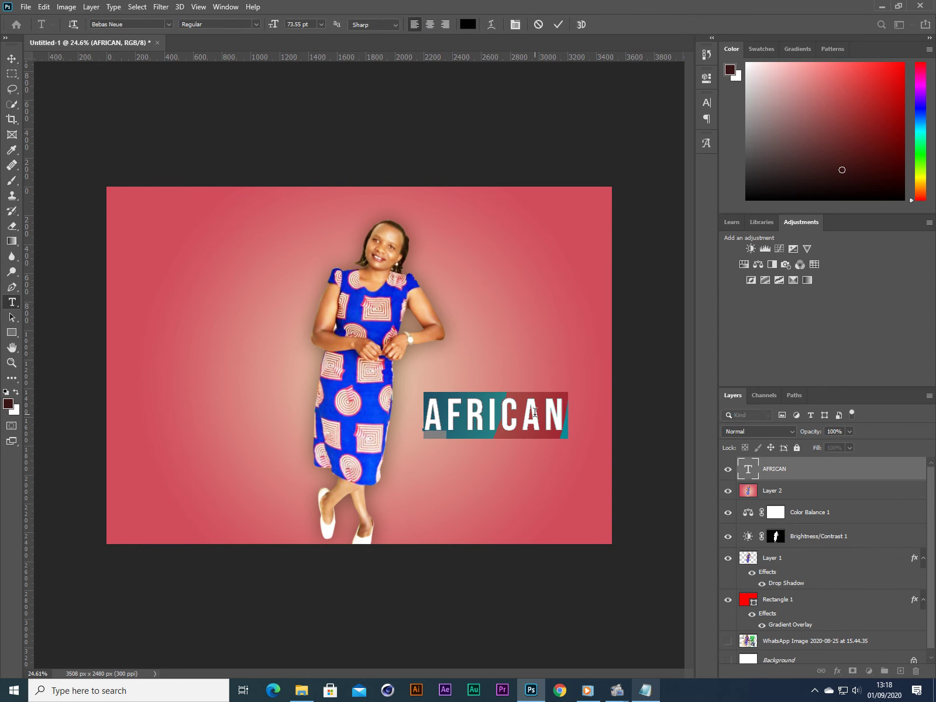
{"action": "left_click", "coordinate": [514, 25]}
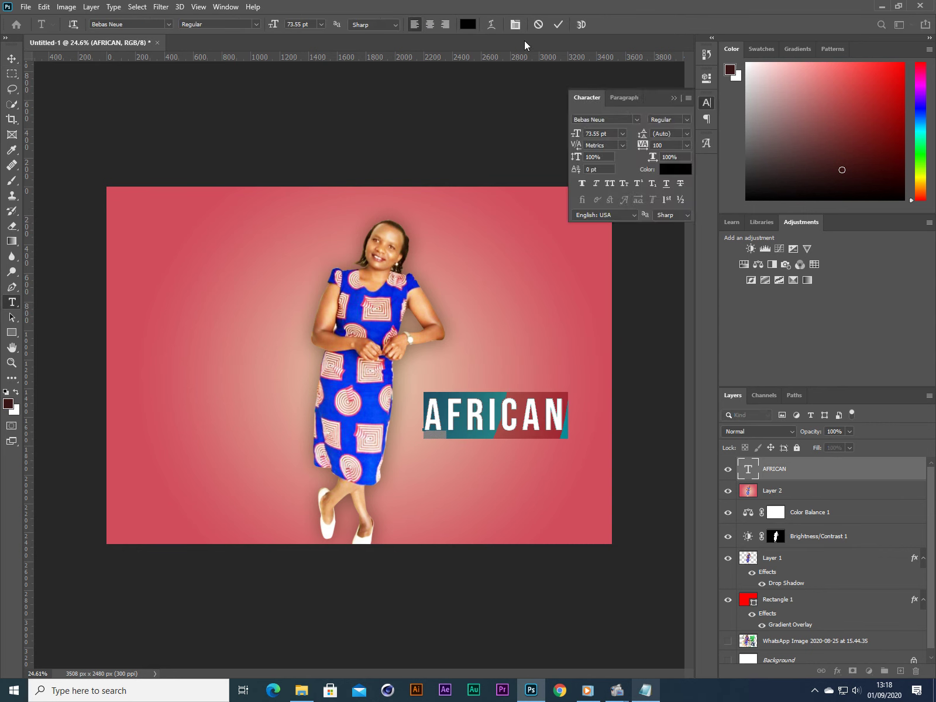
{"action": "left_click", "coordinate": [631, 101]}
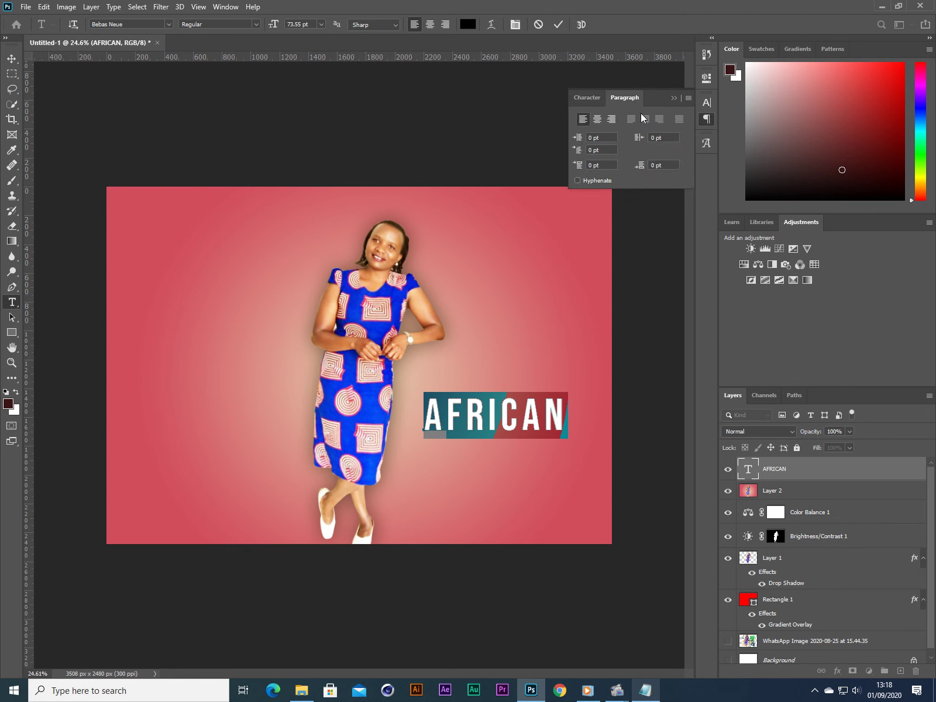
{"action": "left_click", "coordinate": [590, 97]}
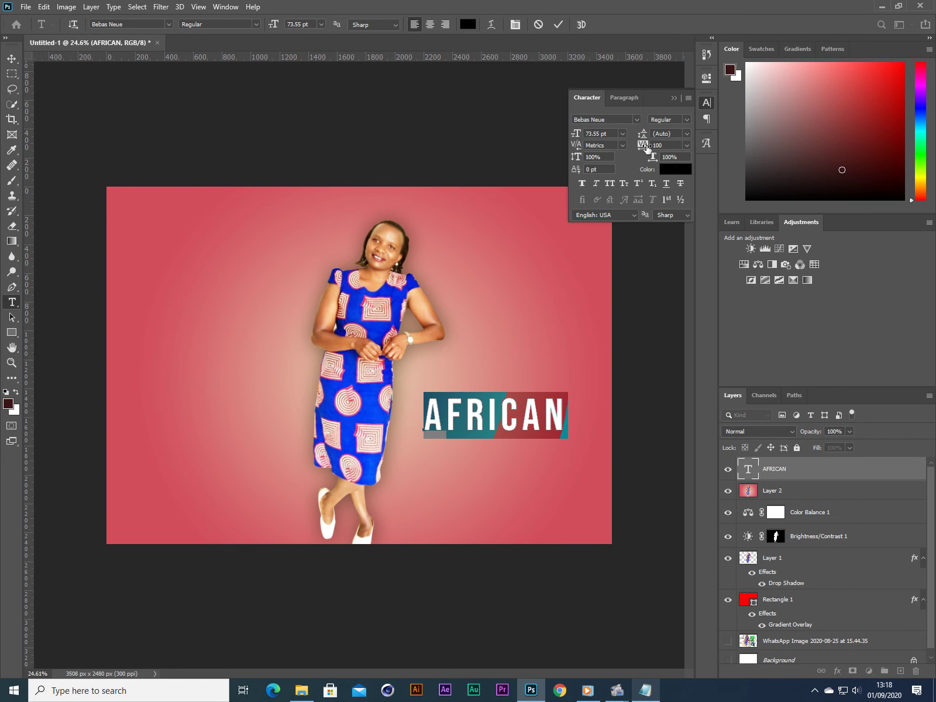
{"action": "left_click_drag", "start_coordinate": [646, 148], "coordinate": [648, 149]}
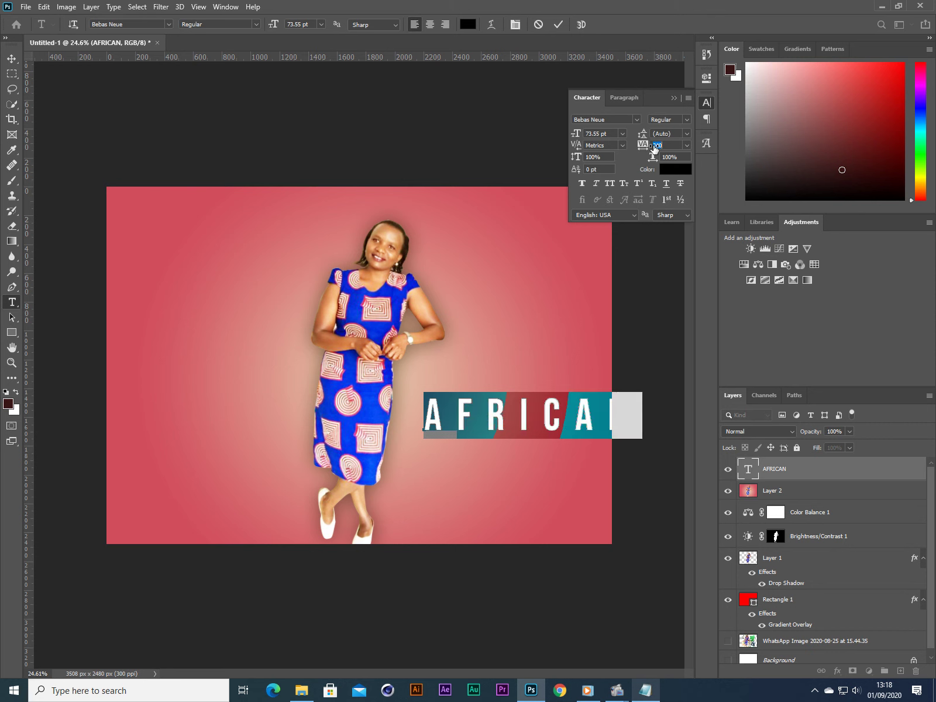
{"action": "left_click", "coordinate": [11, 58]}
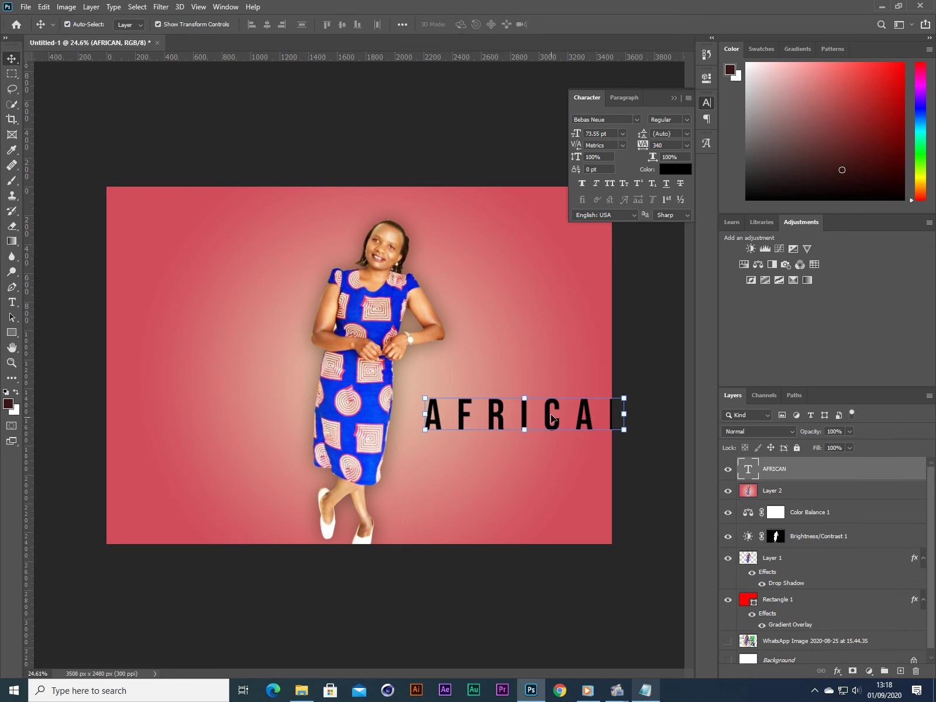
Move the "AFRICAN" text fully inside the canvas next to the dress and scale it down to about 62.03 pt
{"action": "left_click_drag", "start_coordinate": [547, 416], "coordinate": [516, 413]}
{"action": "key", "text": "ctrl+t"}
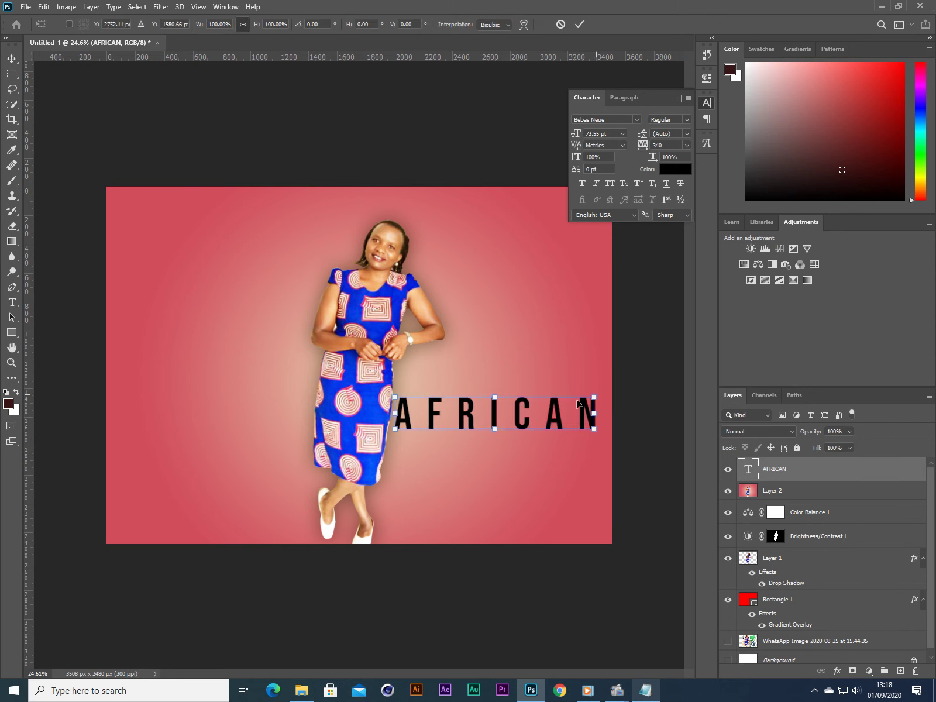
{"action": "left_click_drag", "start_coordinate": [596, 403], "coordinate": [552, 435]}
{"action": "left_click", "coordinate": [580, 24]}
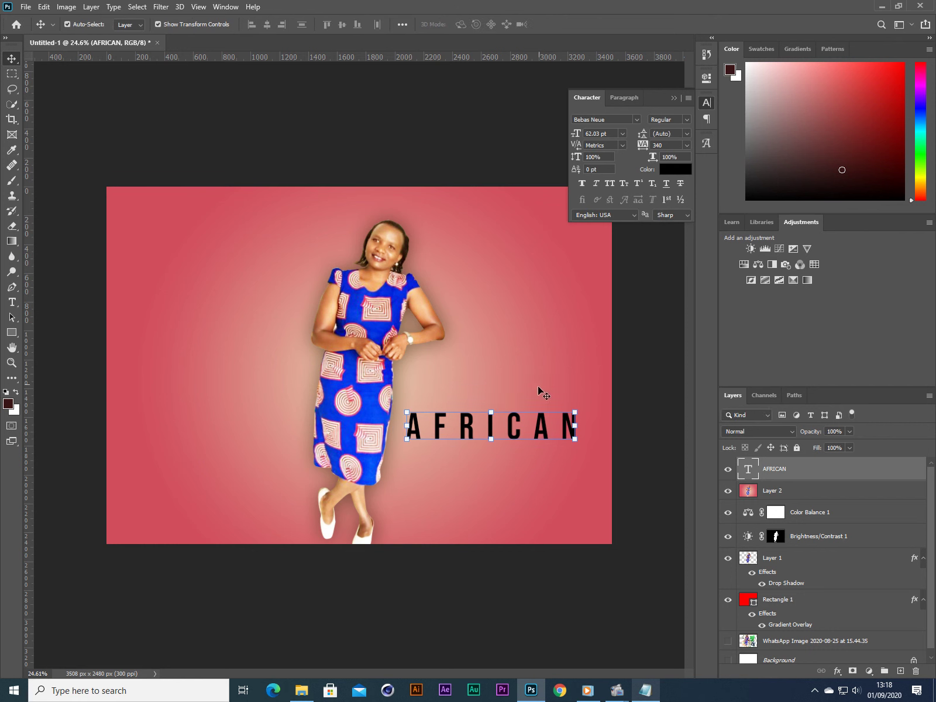
Recolour the "AFRICAN" text white (ffffff) and commit the change
{"action": "double_click", "coordinate": [518, 424]}
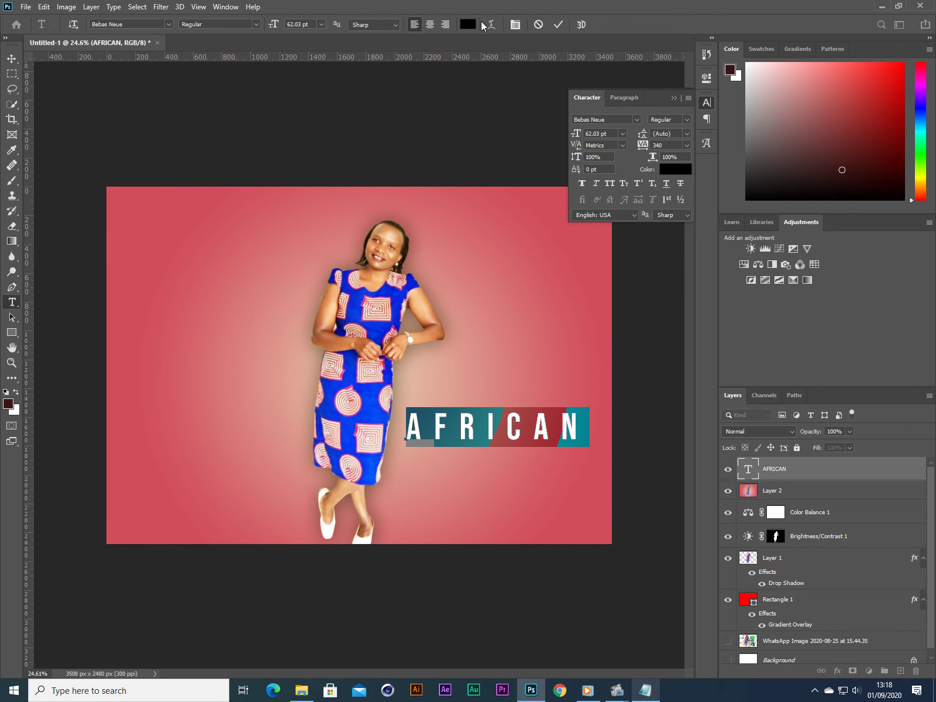
{"action": "left_click", "coordinate": [468, 24]}
{"action": "type", "text": "ffffff"}
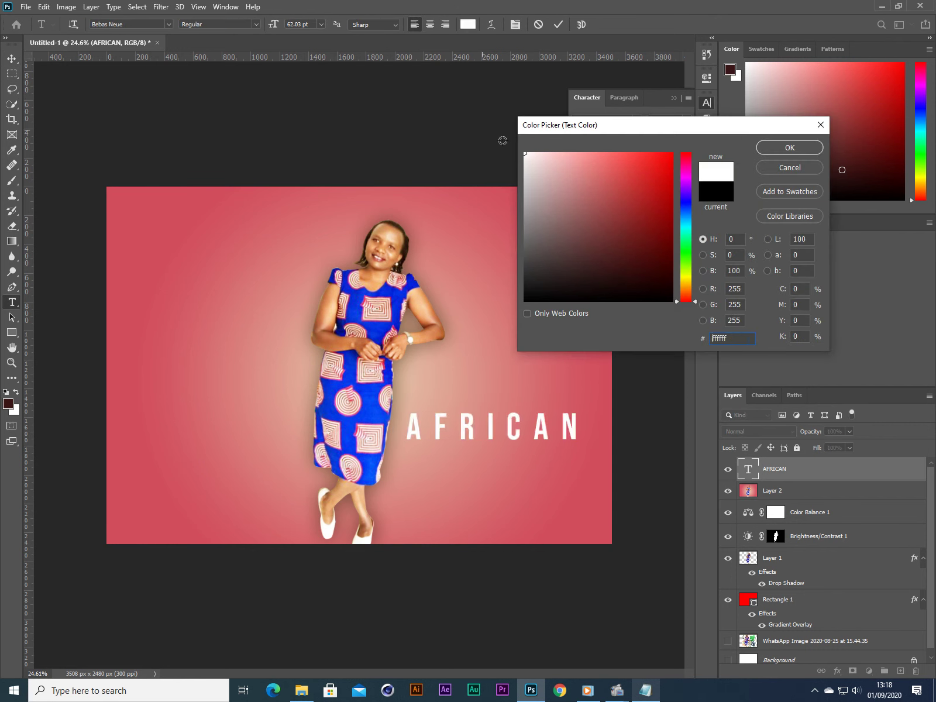
{"action": "left_click", "coordinate": [790, 148]}
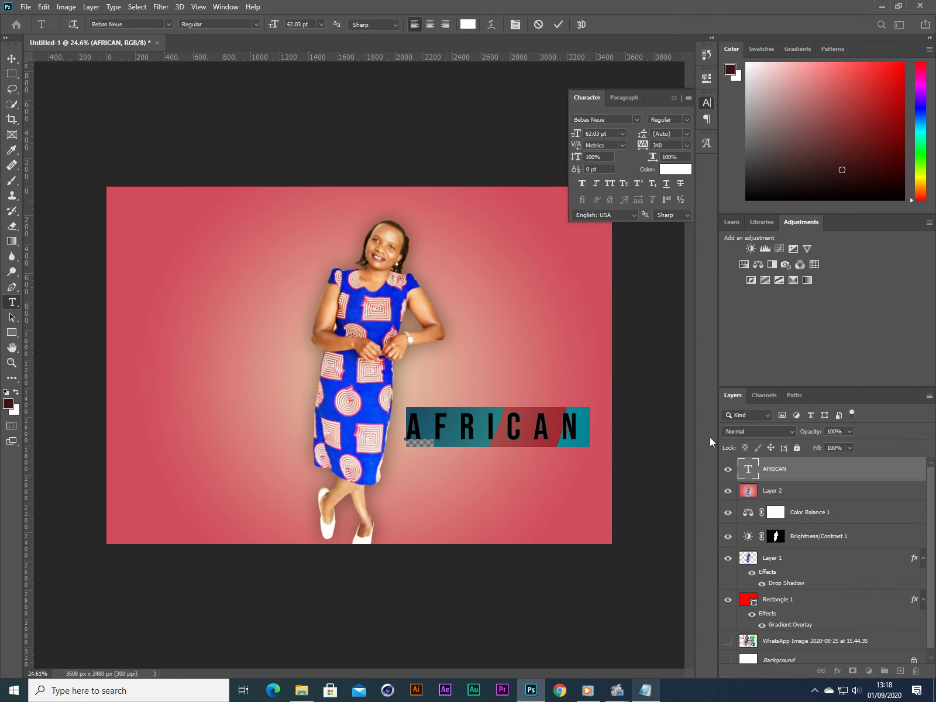
{"action": "left_click", "coordinate": [559, 25]}
{"action": "key", "text": "v"}
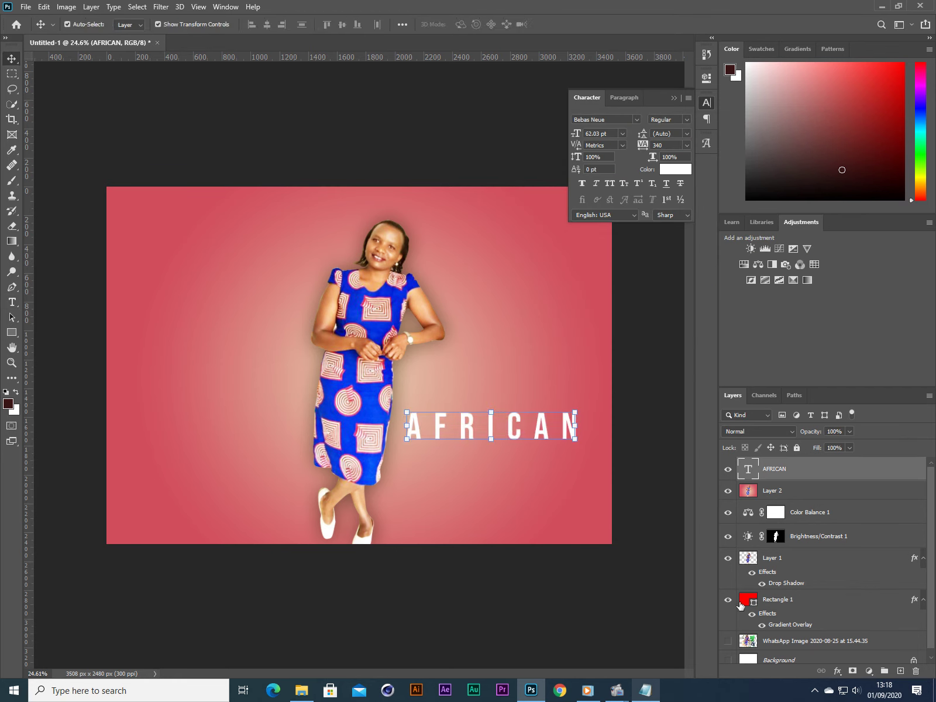
{"action": "left_click", "coordinate": [628, 512]}
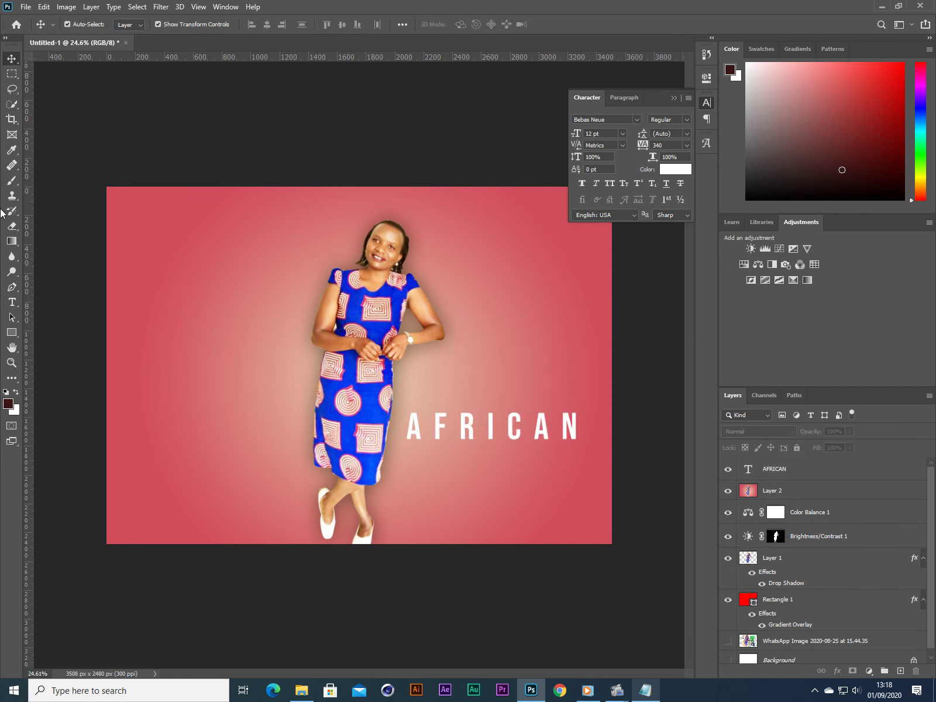
Add the text "Beauty" below "AFRICAN" and enlarge it to about 44.94 pt
{"action": "left_click", "coordinate": [11, 302]}
{"action": "left_click", "coordinate": [446, 482]}
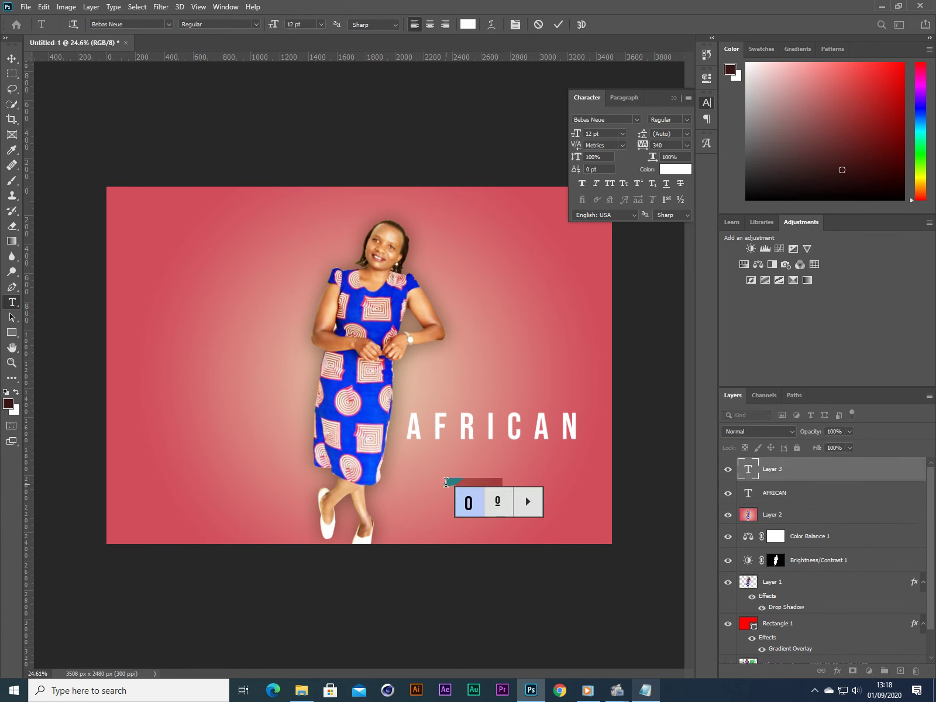
{"action": "key", "text": "BackSpace"}
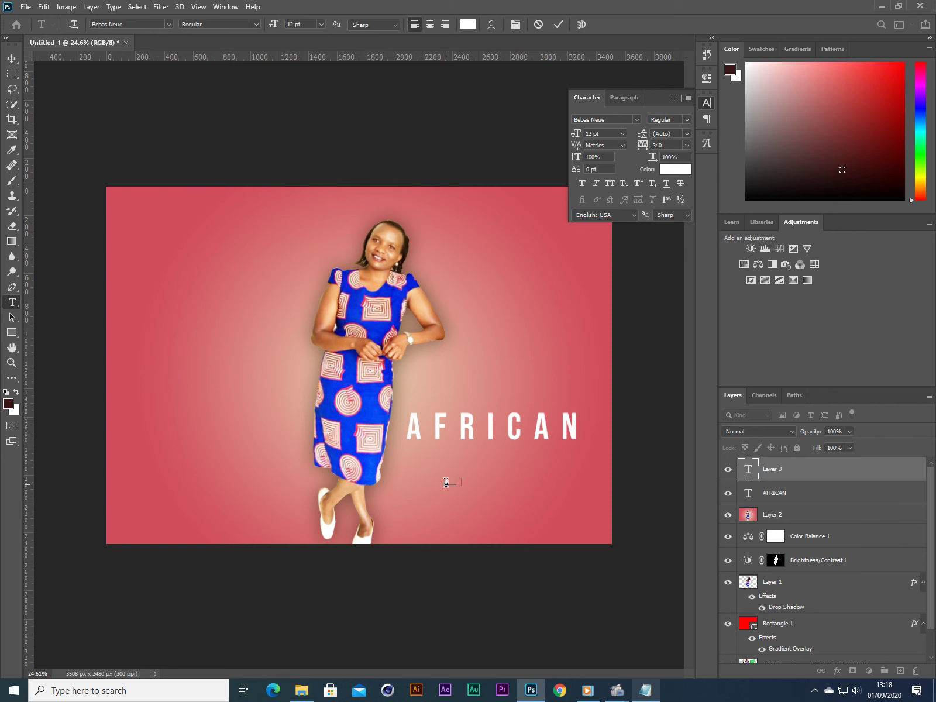
{"action": "type", "text": "BEAUTY"}
{"action": "key", "text": "ctrl+a"}
{"action": "left_click", "coordinate": [12, 74]}
{"action": "left_click", "coordinate": [11, 58]}
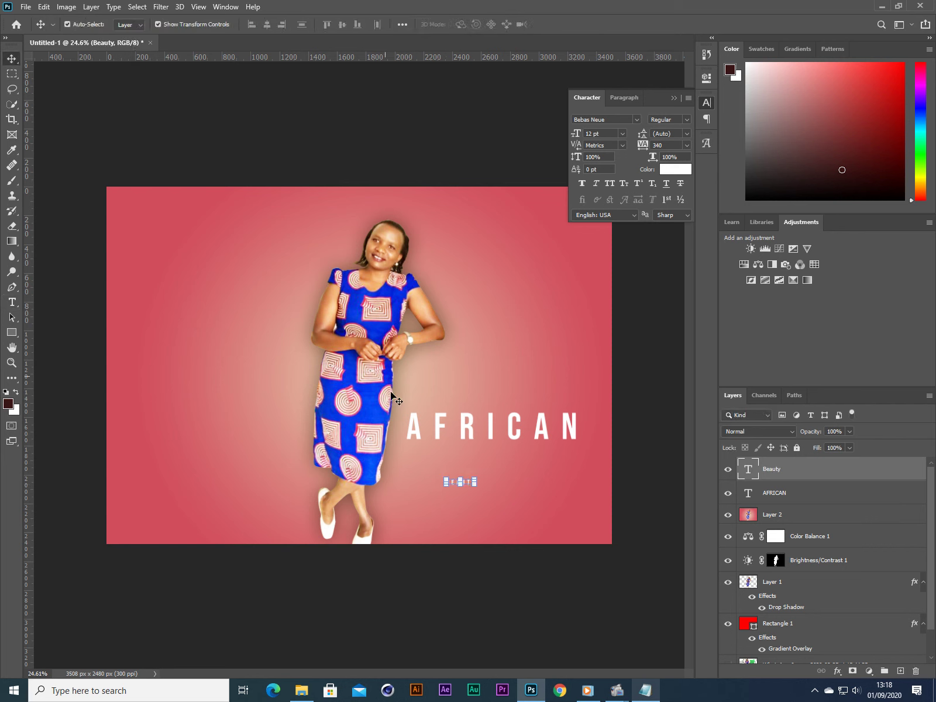
{"action": "left_click_drag", "start_coordinate": [476, 475], "coordinate": [554, 462]}
{"action": "key", "text": "Return"}
Set the "Beauty" text in the Backstreet font and enlarge it to span the full width of "AFRICAN"
{"action": "double_click", "coordinate": [524, 477]}
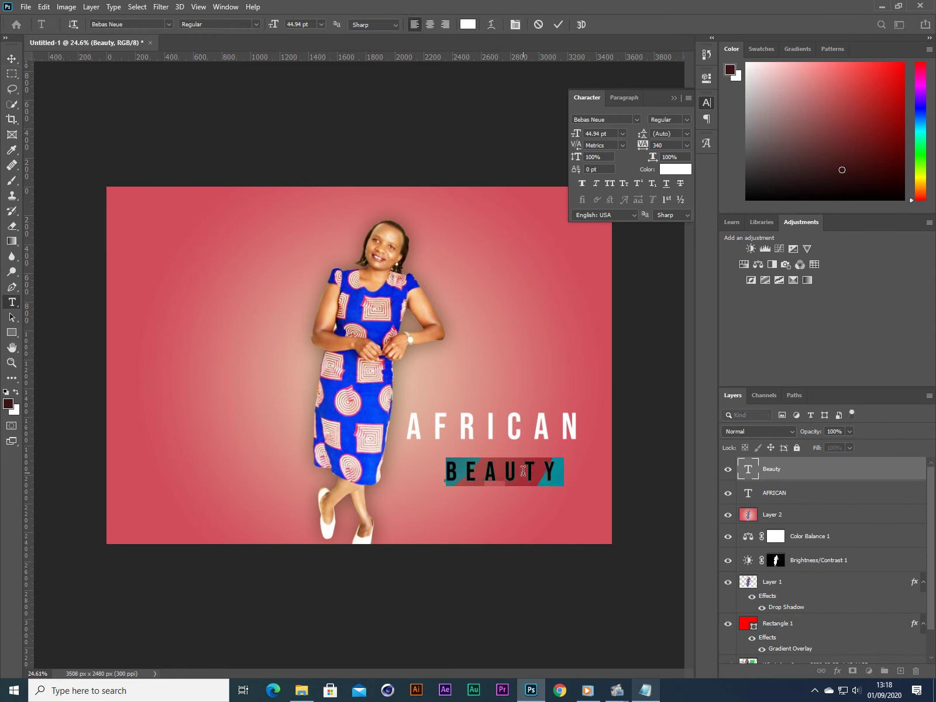
{"action": "left_click", "coordinate": [168, 24]}
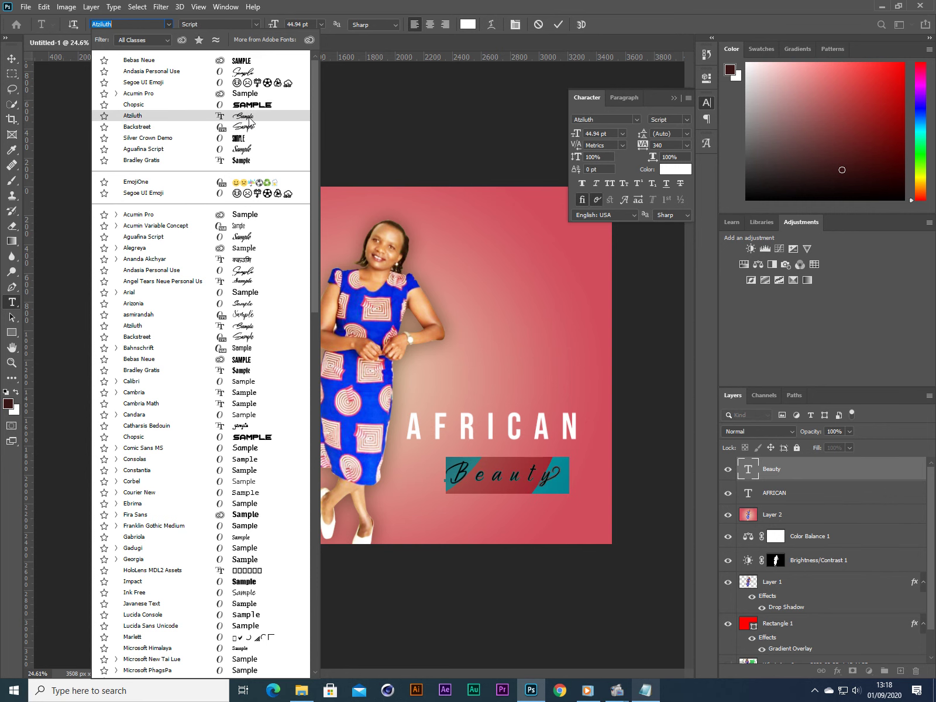
{"action": "left_click", "coordinate": [246, 127]}
{"action": "left_click", "coordinate": [12, 59]}
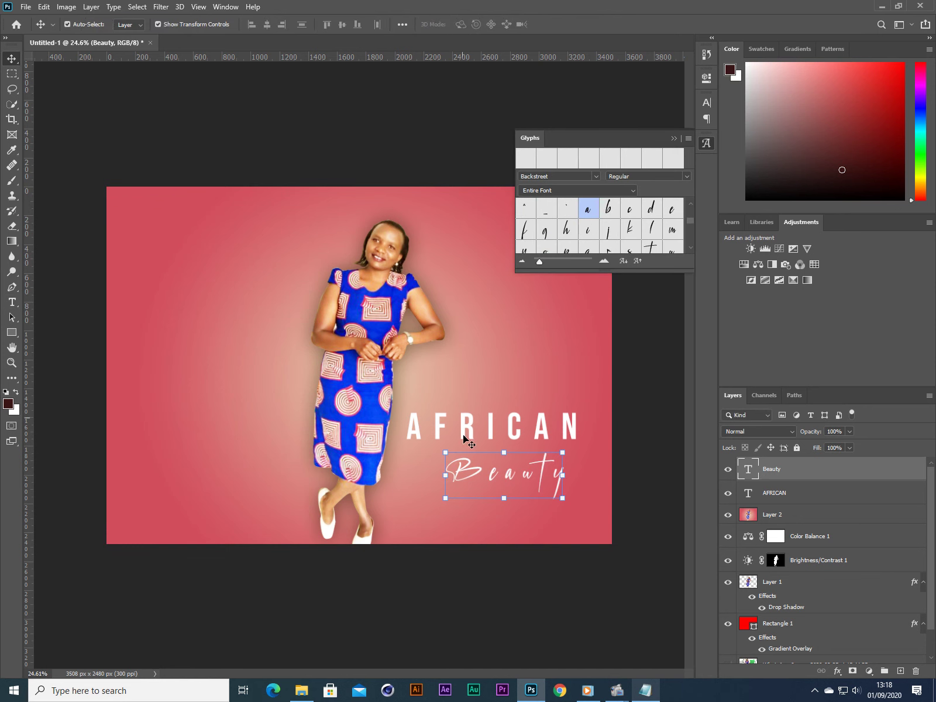
{"action": "left_click_drag", "start_coordinate": [379, 528], "coordinate": [316, 546]}
{"action": "left_click_drag", "start_coordinate": [527, 465], "coordinate": [561, 451]}
{"action": "left_click", "coordinate": [579, 25]}
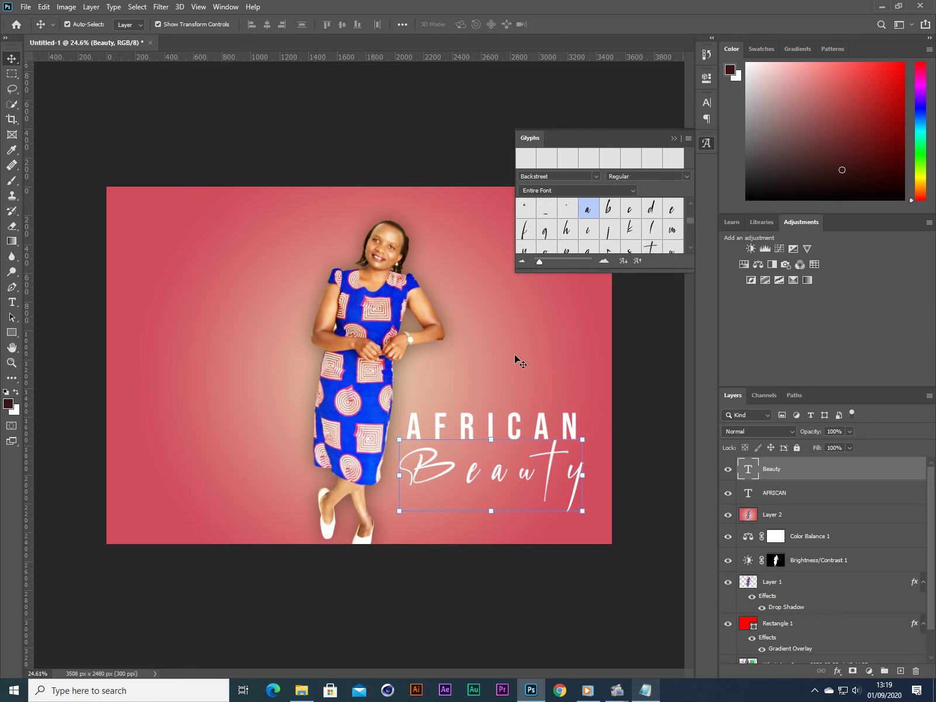
Scale the "AFRICAN" text down to about 58.11% and place it just above "Beauty"
{"action": "left_click", "coordinate": [522, 343]}
{"action": "left_click", "coordinate": [533, 422]}
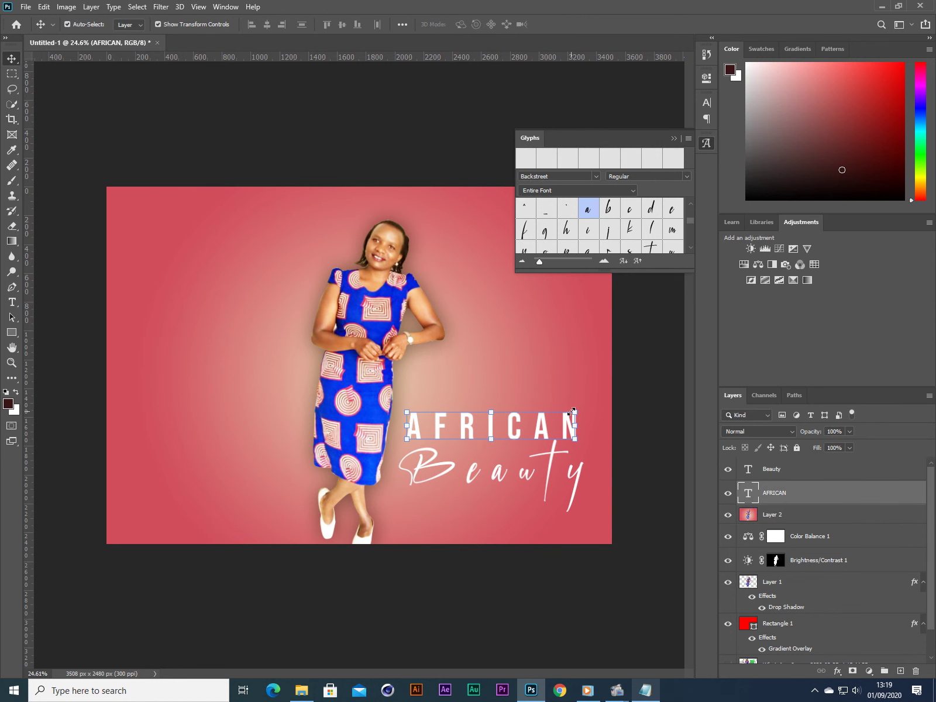
{"action": "left_click_drag", "start_coordinate": [571, 412], "coordinate": [523, 439]}
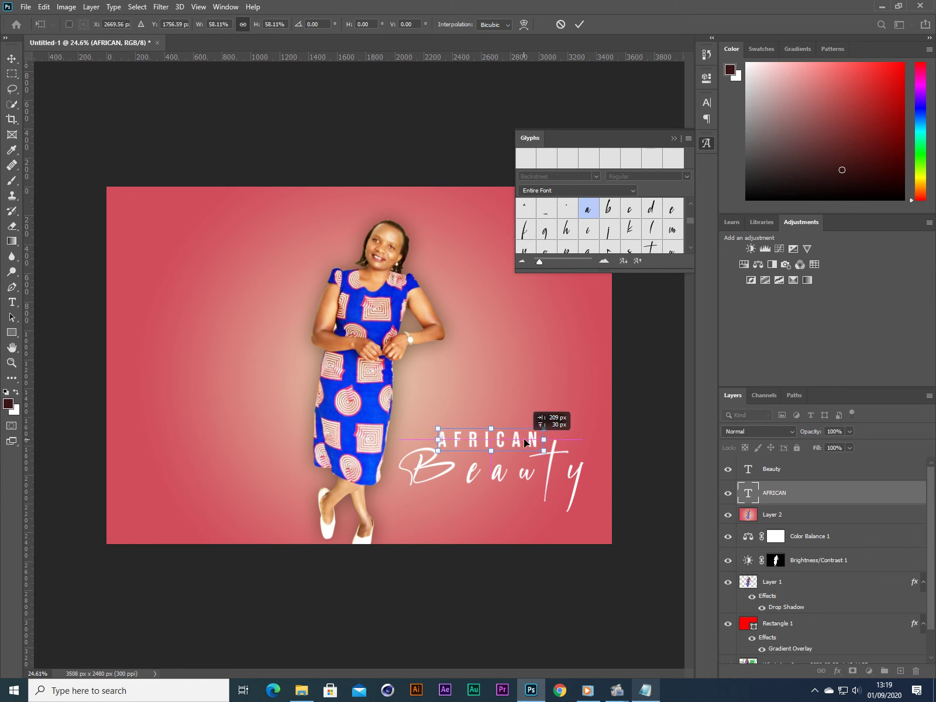
{"action": "left_click", "coordinate": [579, 23]}
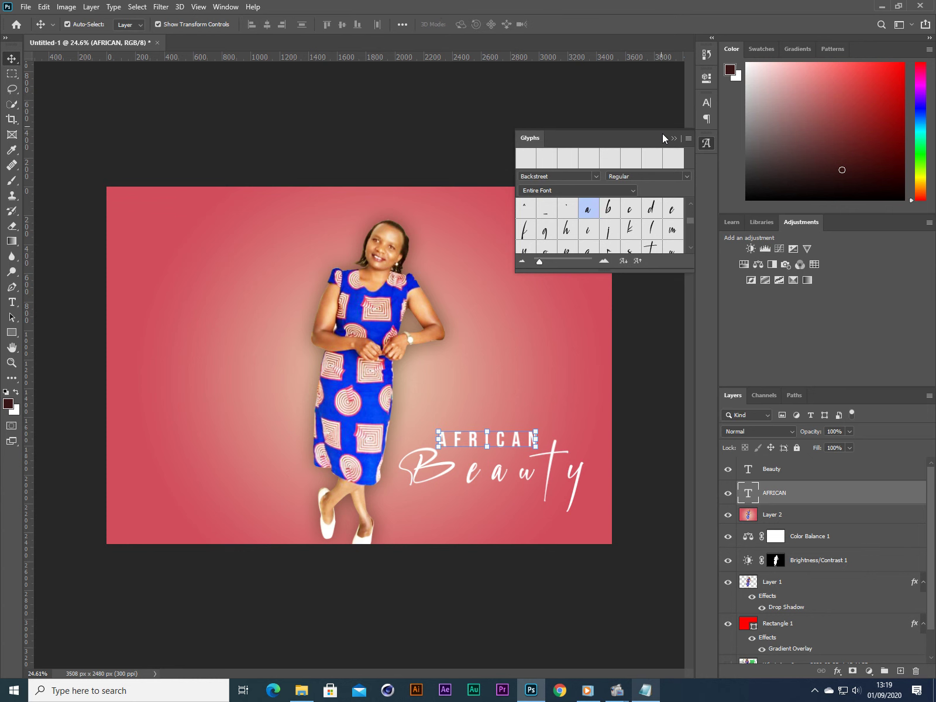
{"action": "left_click", "coordinate": [580, 111]}
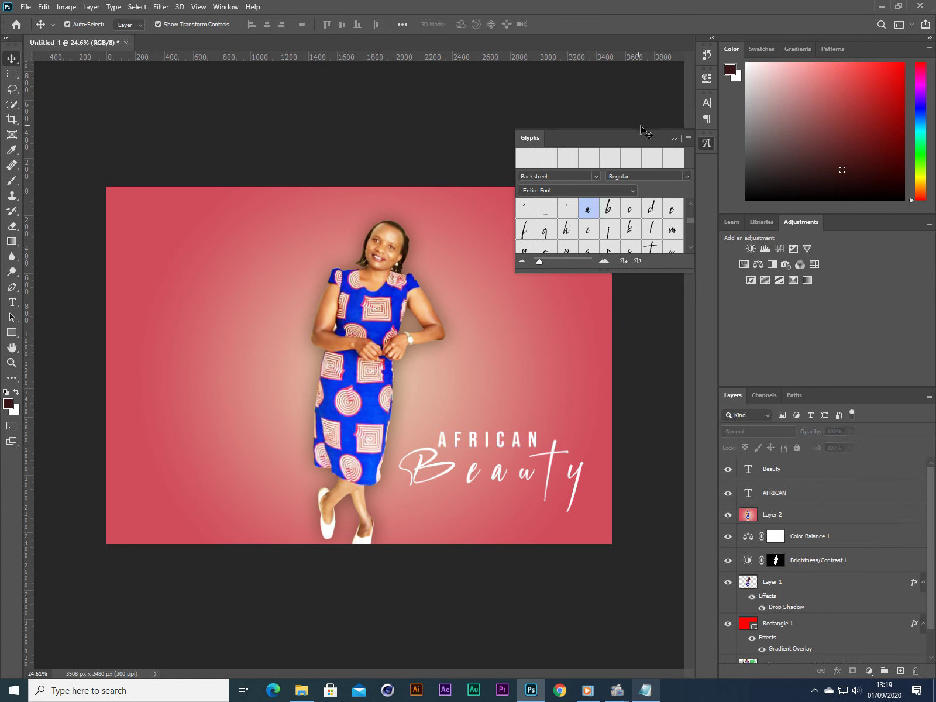
Close the glyph list and move "Beauty" slightly up and left so its tall letters flank "AFRICAN"
{"action": "left_click", "coordinate": [680, 139]}
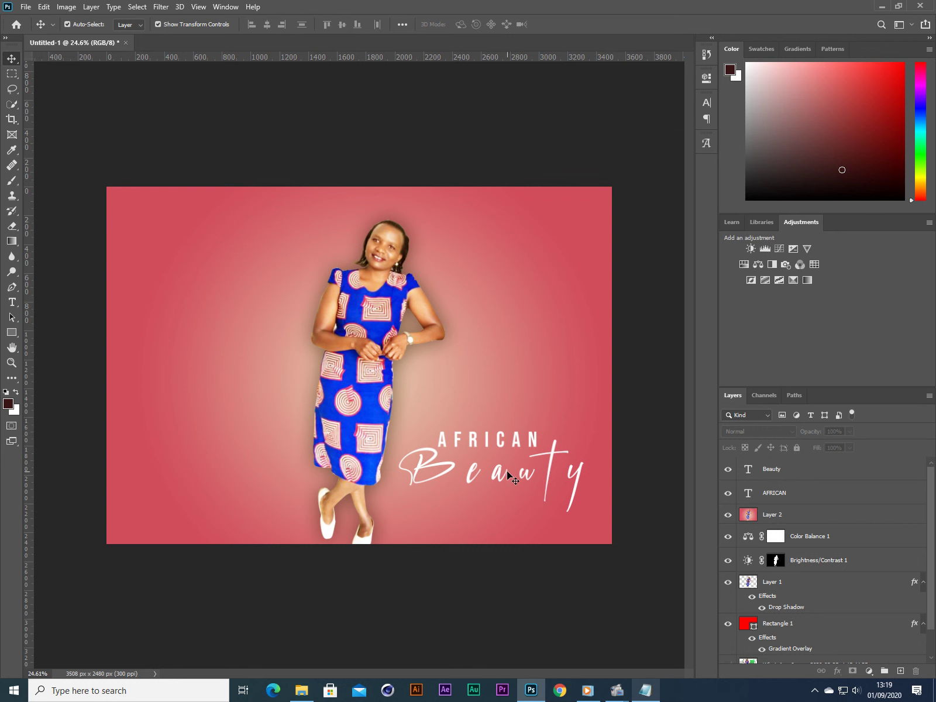
{"action": "left_click_drag", "start_coordinate": [512, 478], "coordinate": [509, 471]}
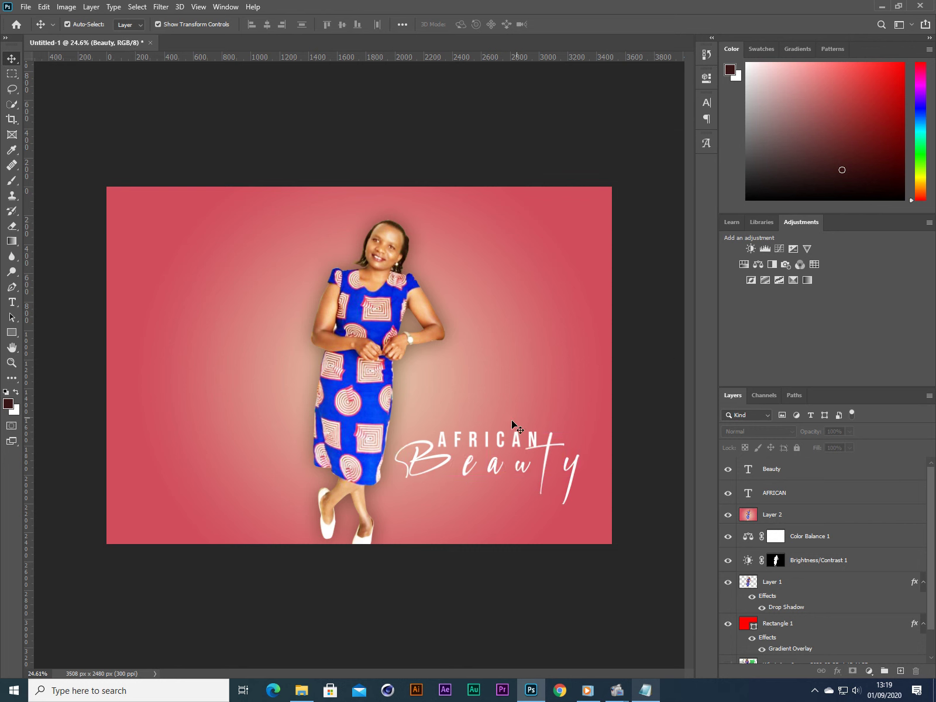
{"action": "left_click", "coordinate": [514, 446]}
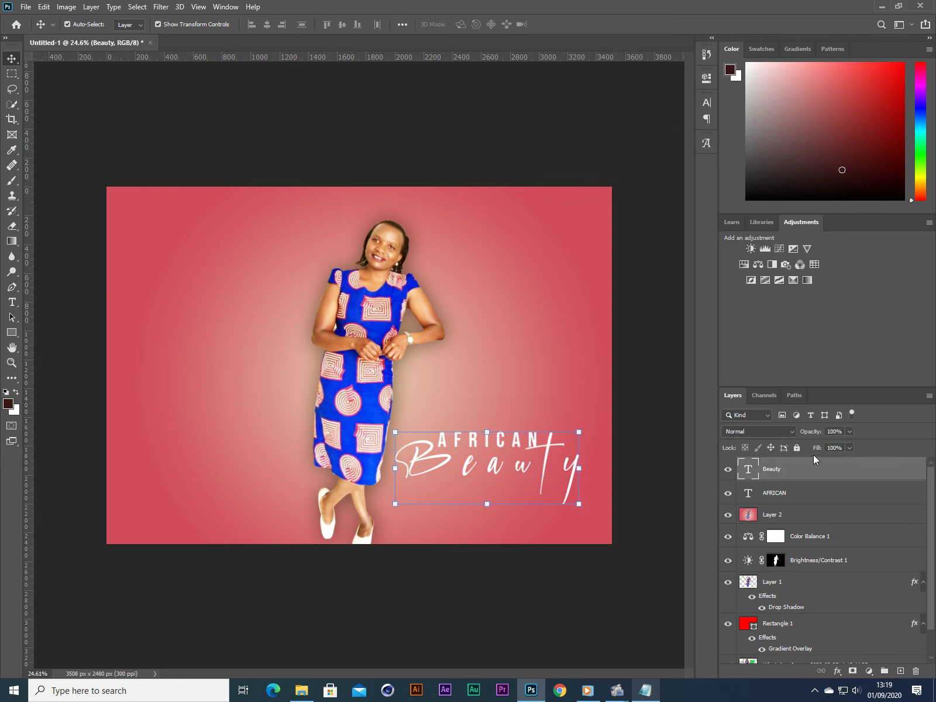
Shrink the "AFRICAN" text a little more and fit it between the "B" and "t" of "Beauty"
{"action": "left_click", "coordinate": [789, 492]}
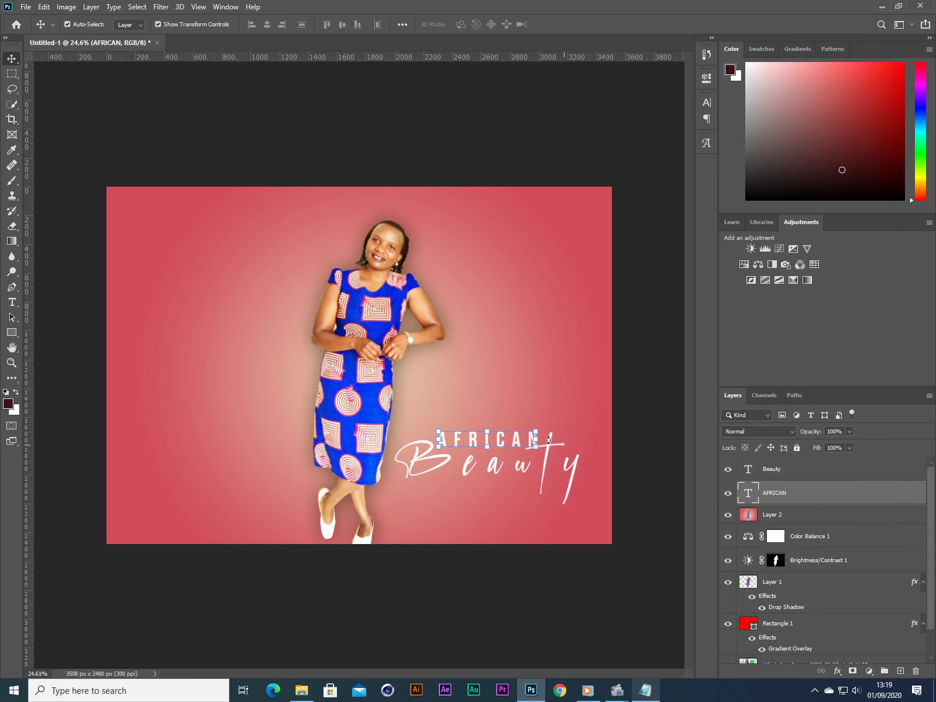
{"action": "left_click_drag", "start_coordinate": [536, 428], "coordinate": [511, 445]}
{"action": "left_click", "coordinate": [579, 24]}
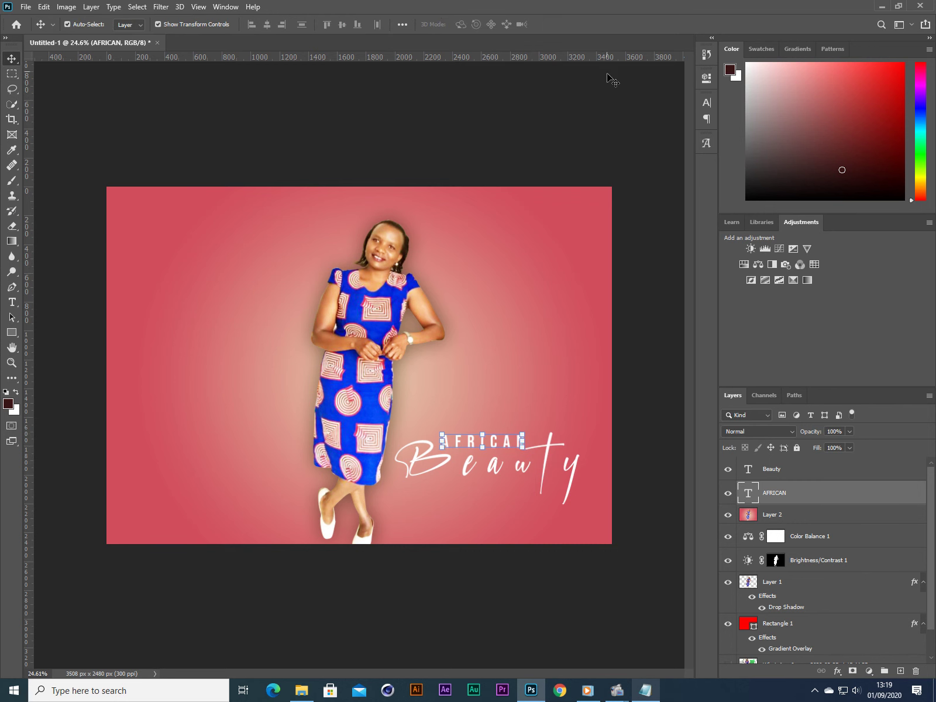
{"action": "left_click", "coordinate": [630, 342]}
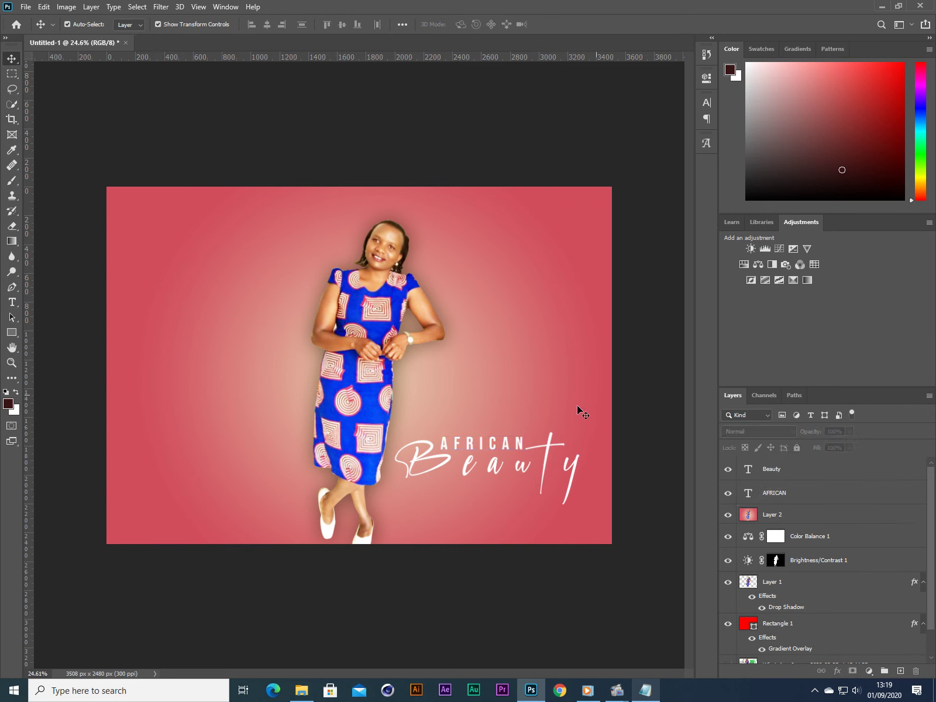
Nudge the "Beauty" text slightly left to fine-tune its alignment with "AFRICAN", then deselect it
{"action": "left_click", "coordinate": [552, 450]}
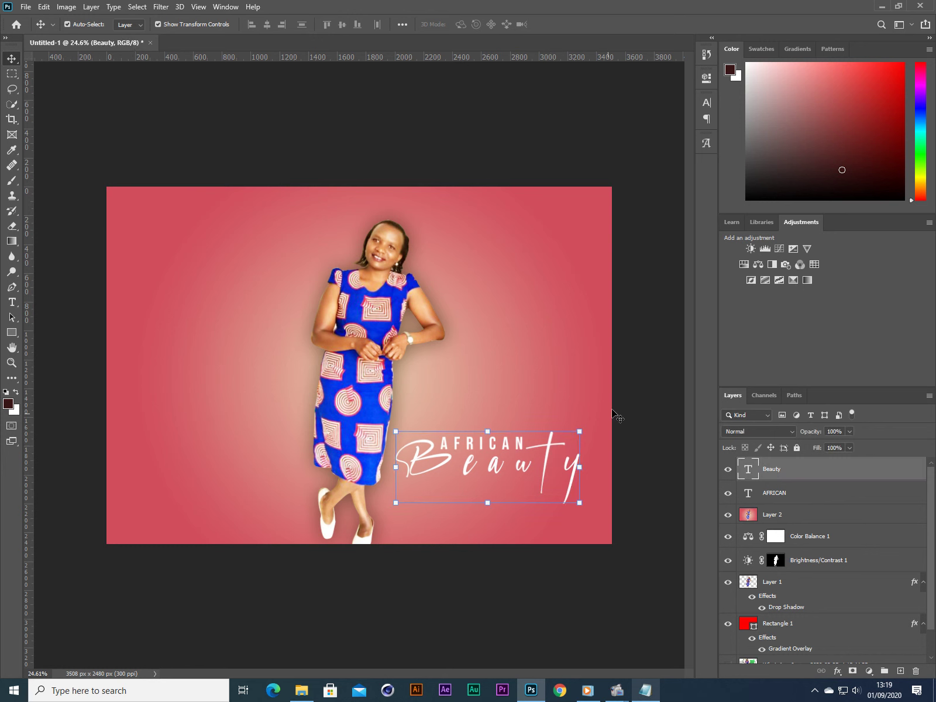
{"action": "key", "text": "Left"}
{"action": "key", "text": "Left"}
{"action": "key", "text": "Left"}
{"action": "key", "text": "Left"}
{"action": "key", "text": "Left"}
{"action": "key", "text": "Left"}
{"action": "key", "text": "Left"}
{"action": "key", "text": "Left"}
{"action": "key", "text": "Left"}
{"action": "key", "text": "Left"}
{"action": "key", "text": "Left"}
{"action": "key", "text": "Left"}
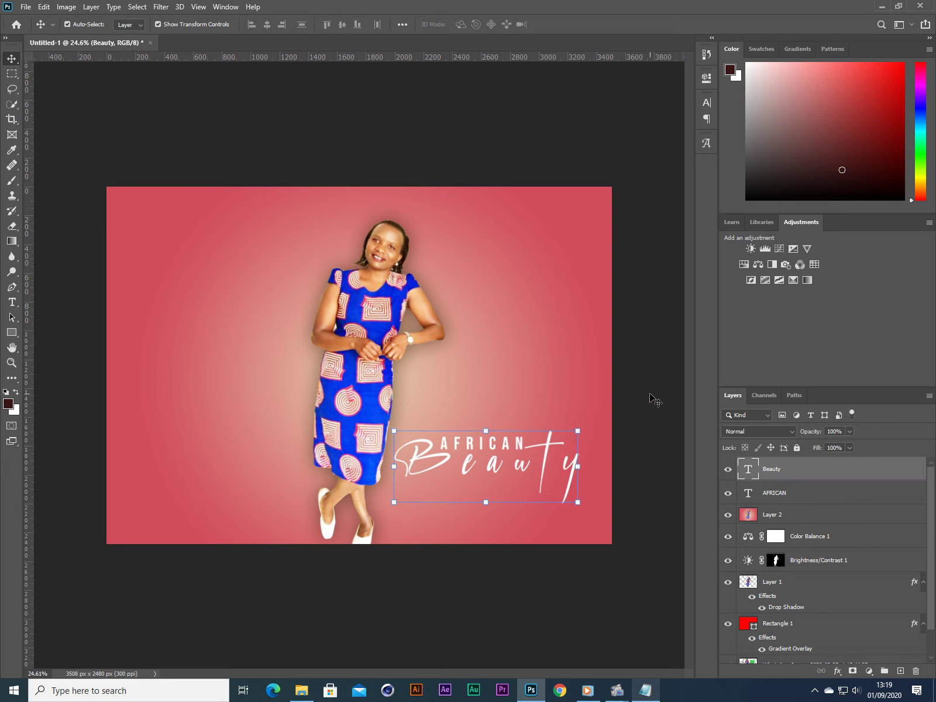
{"action": "left_click", "coordinate": [651, 398]}
{"action": "left_click", "coordinate": [574, 441]}
Add a Color Overlay effect to the "AFRICAN" text layer
{"action": "left_click", "coordinate": [830, 496]}
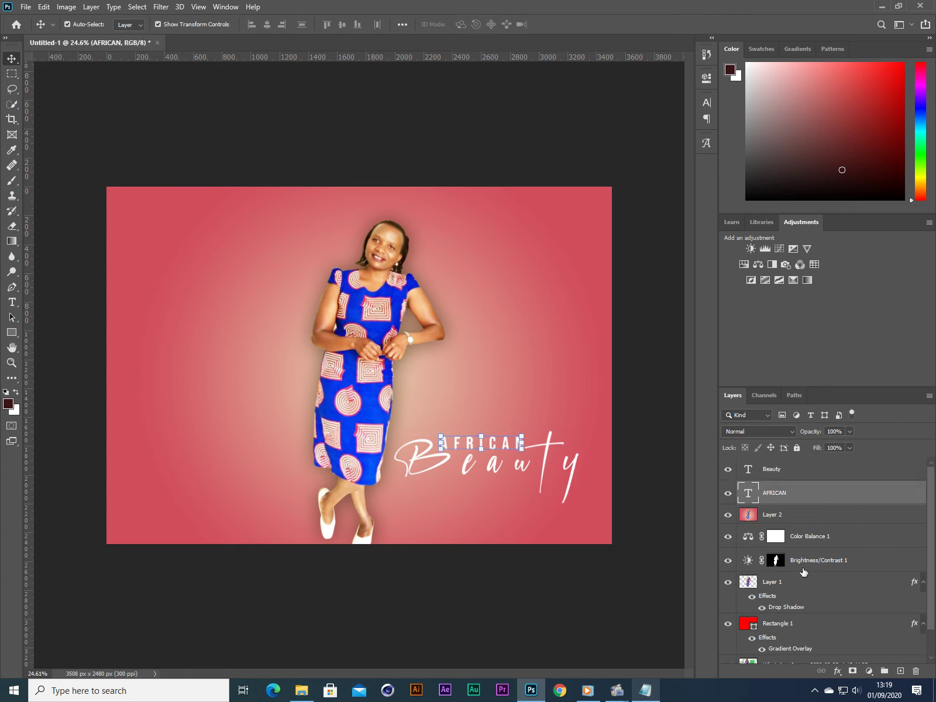
{"action": "left_click", "coordinate": [838, 671]}
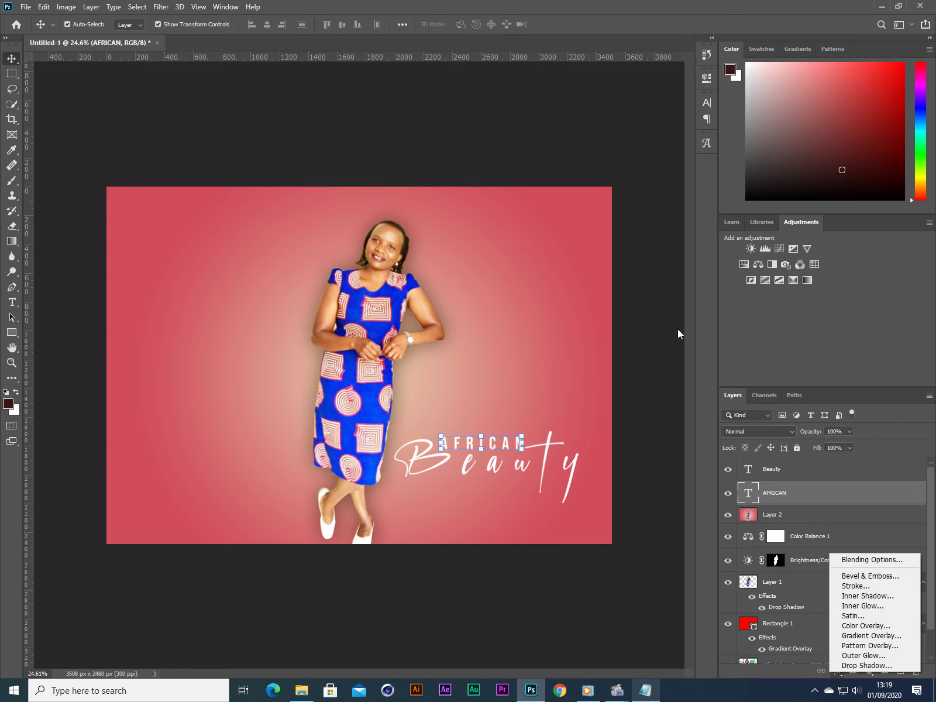
{"action": "left_click", "coordinate": [860, 560]}
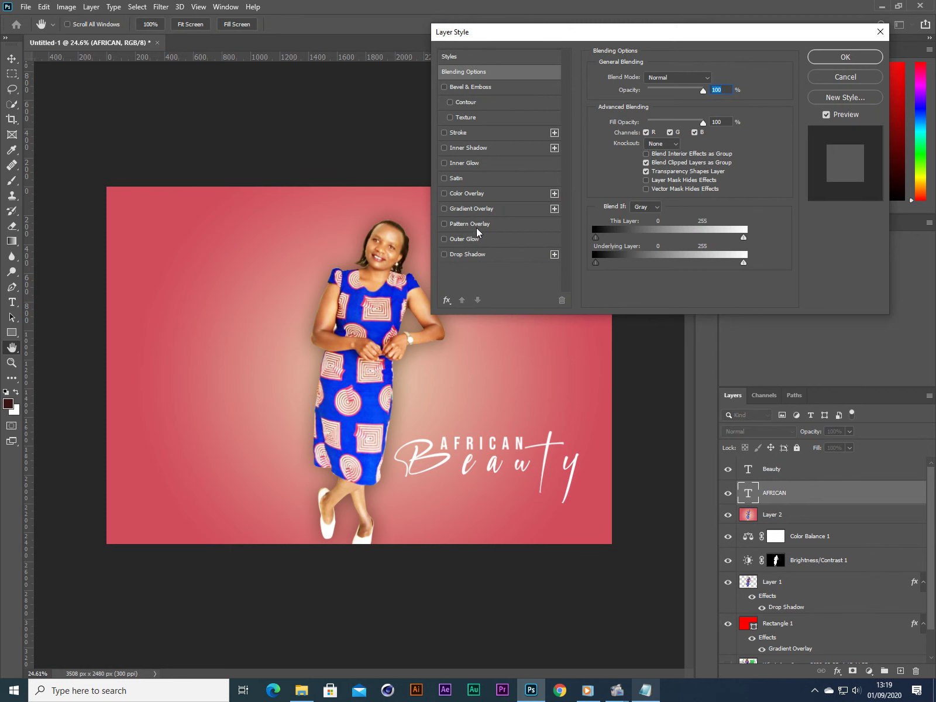
{"action": "left_click", "coordinate": [468, 193]}
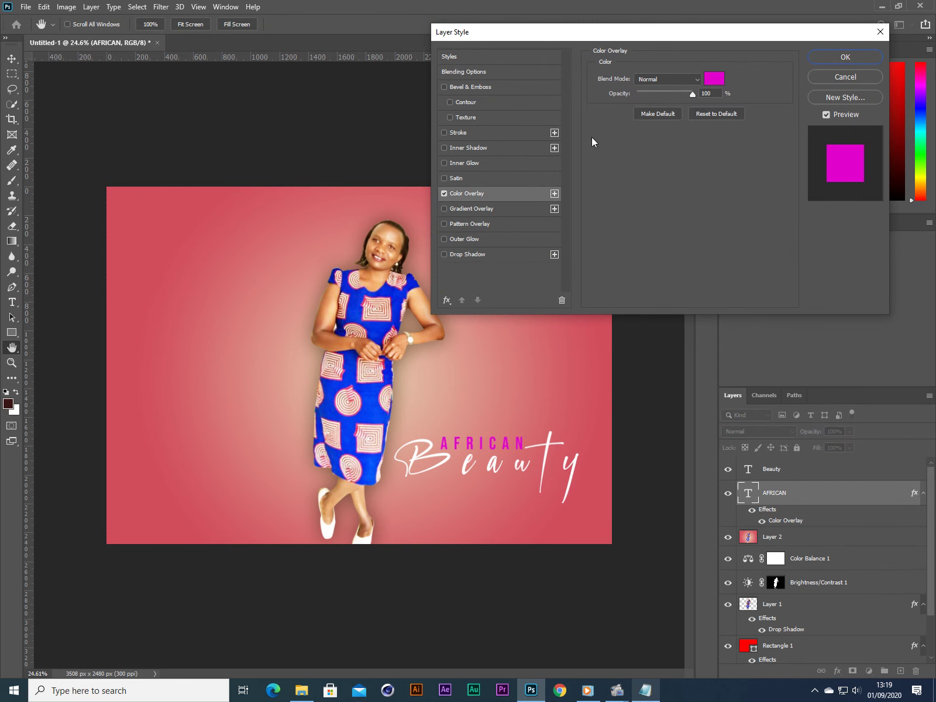
Sample overlay colours from the woman's dress, ending on the crimson c5214a of its pattern
{"action": "left_click", "coordinate": [714, 79]}
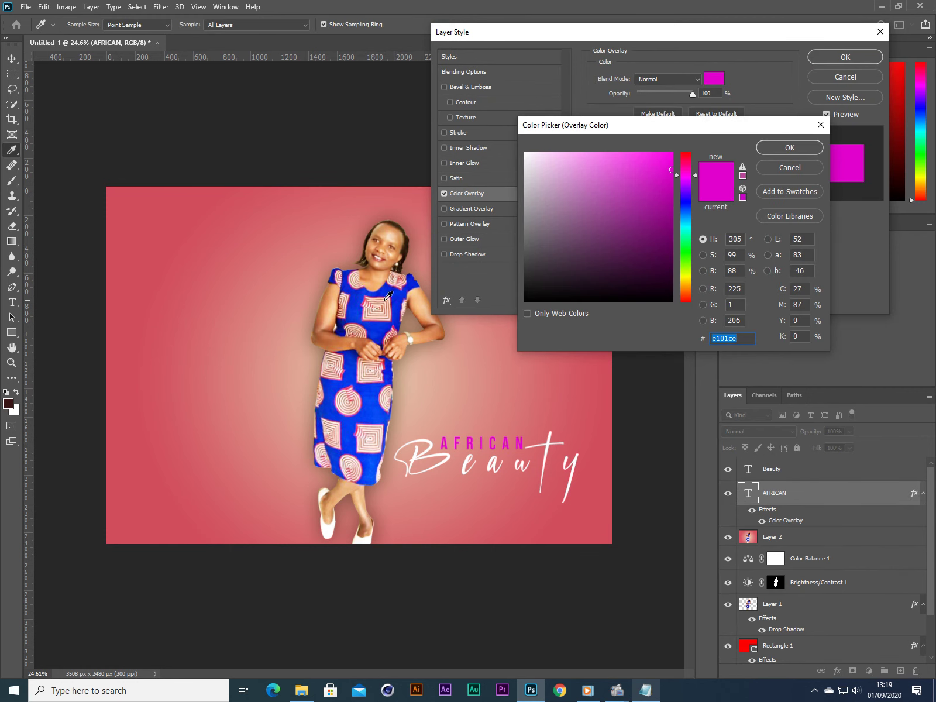
{"action": "left_click", "coordinate": [391, 291]}
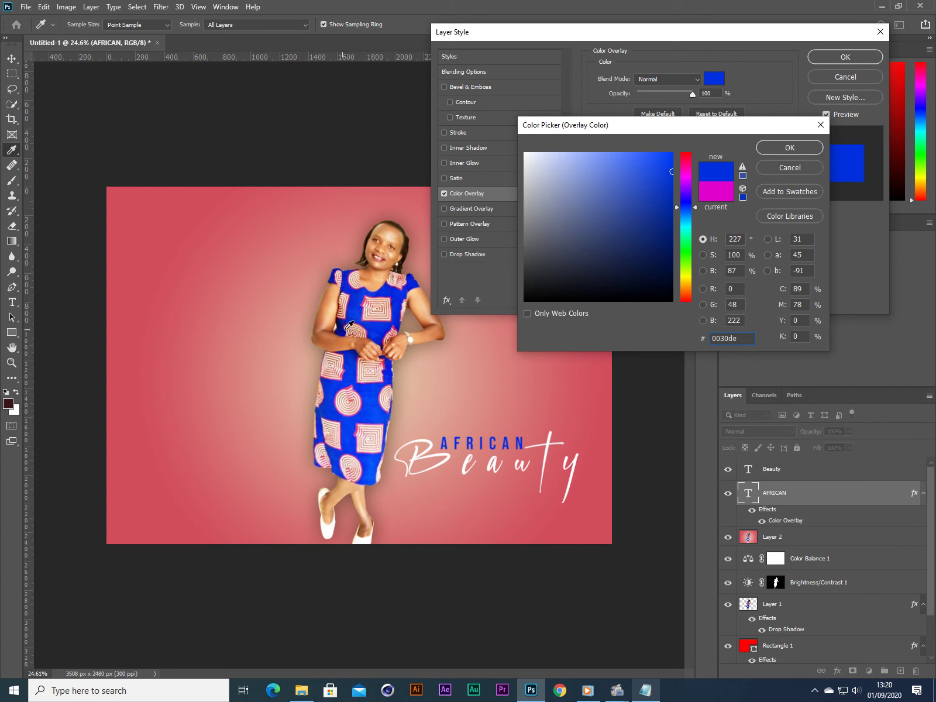
{"action": "left_click", "coordinate": [364, 323]}
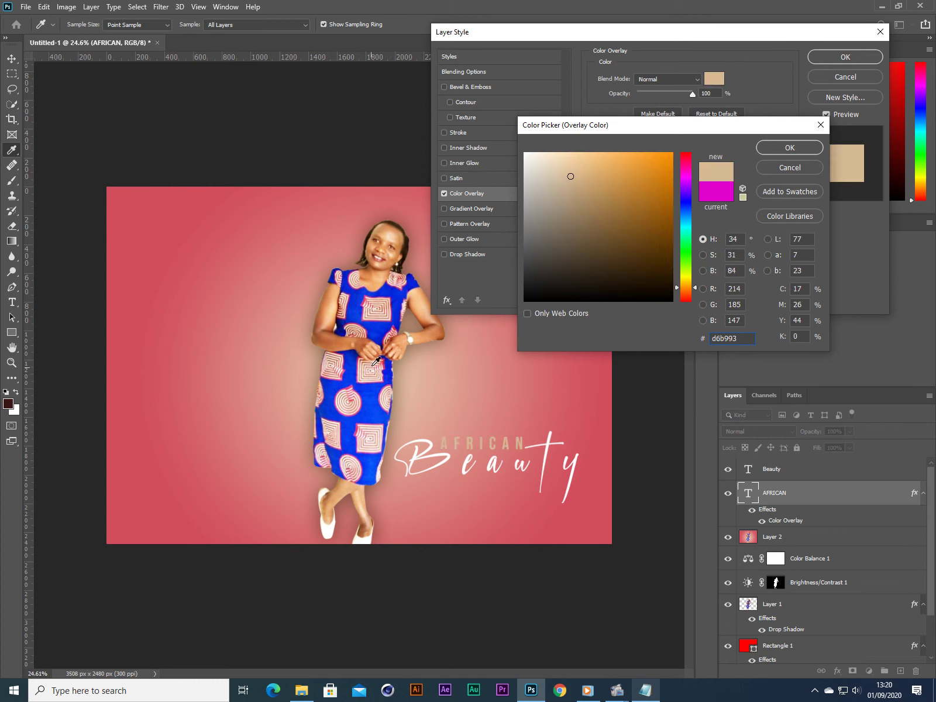
{"action": "left_click", "coordinate": [387, 359]}
{"action": "left_click", "coordinate": [385, 361]}
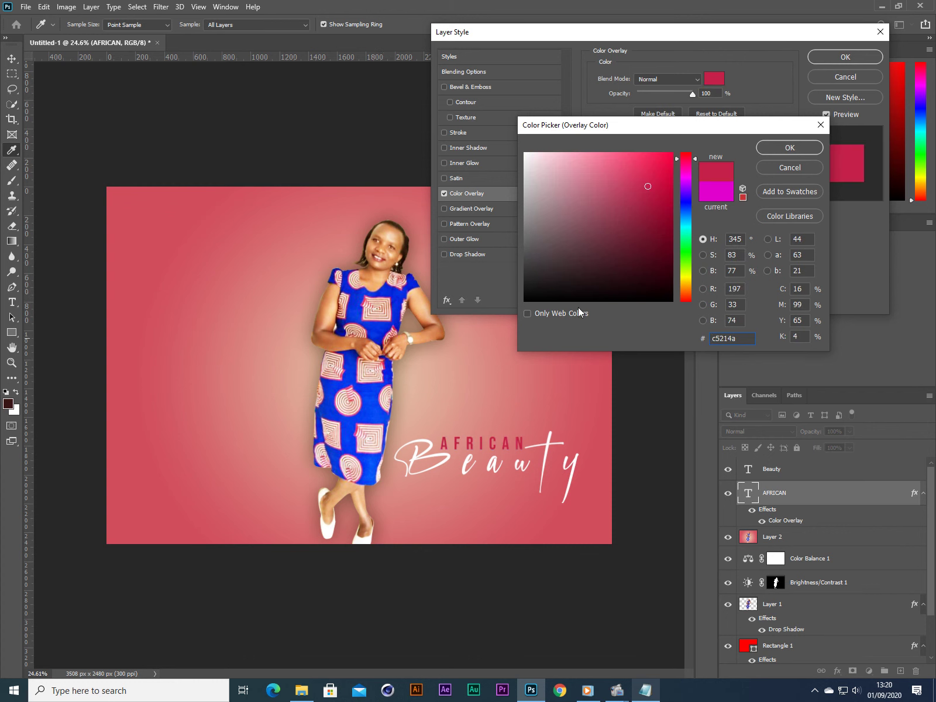
Darken the overlay colour to deep maroon 550418 and apply the effect to "AFRICAN"
{"action": "mouse_move", "coordinate": [663, 210]}
{"action": "left_mouse_down"}
{"action": "mouse_move", "coordinate": [665, 269]}
{"action": "mouse_move", "coordinate": [671, 242]}
{"action": "left_mouse_up"}
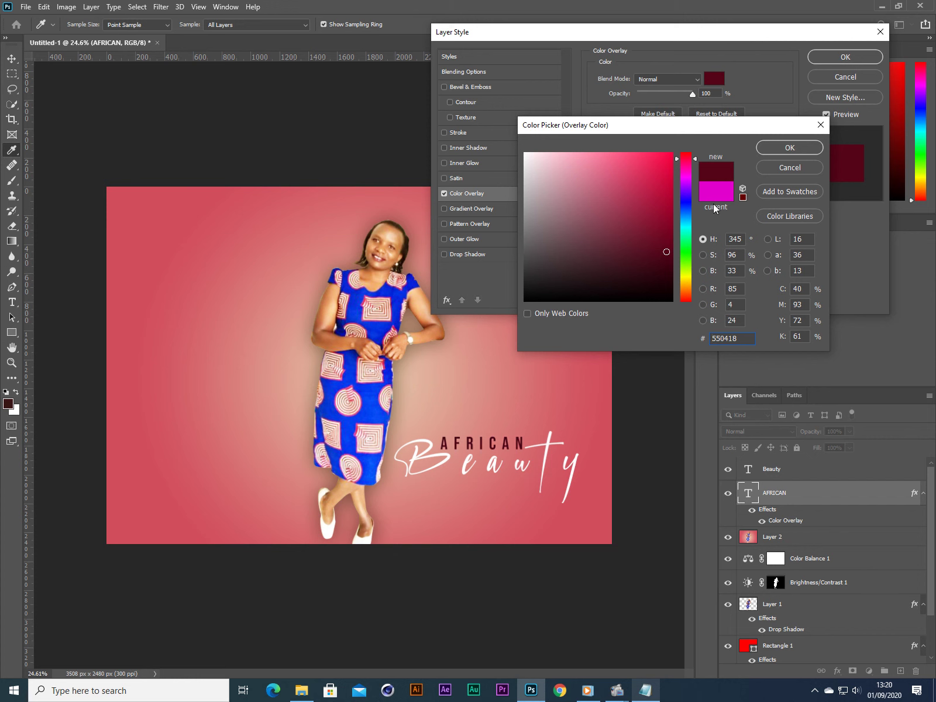
{"action": "left_click", "coordinate": [790, 147]}
{"action": "left_click", "coordinate": [845, 57]}
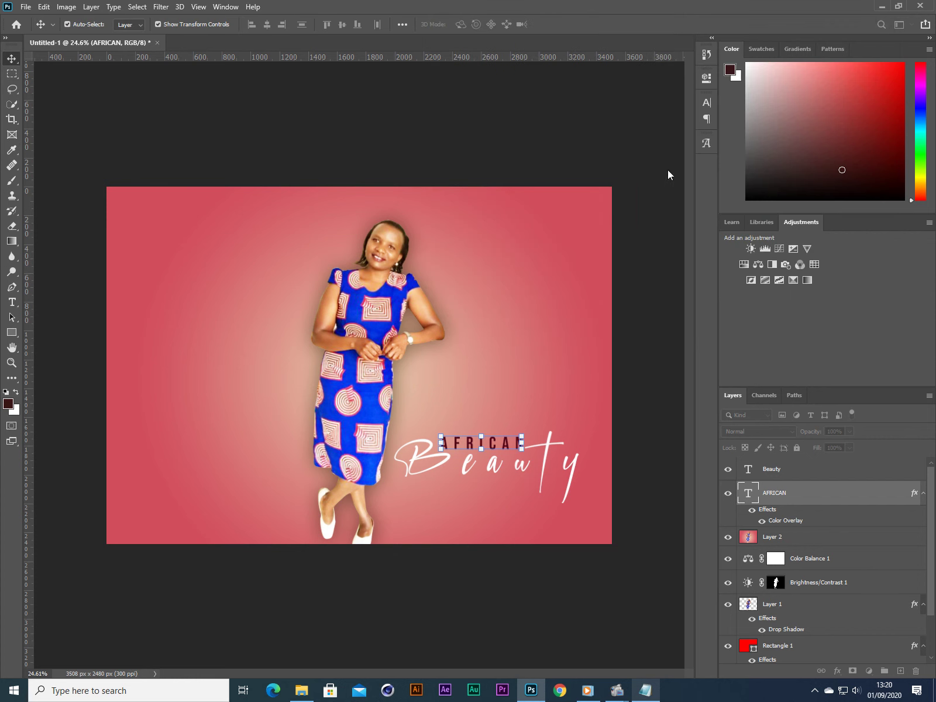
{"action": "left_click", "coordinate": [614, 378]}
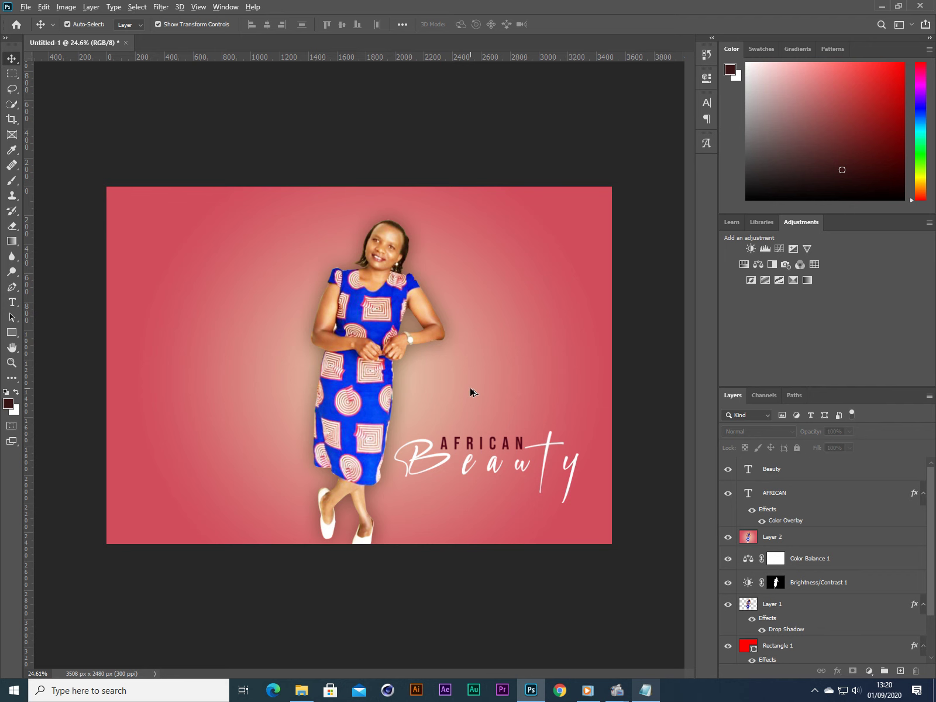
Switch to Notepad and replace the note with "now if you want to export as a jpeg then simply follow how i am exporting it"
{"action": "scroll", "coordinate": [472, 392], "scroll_direction": "up", "scroll_amount": 1}
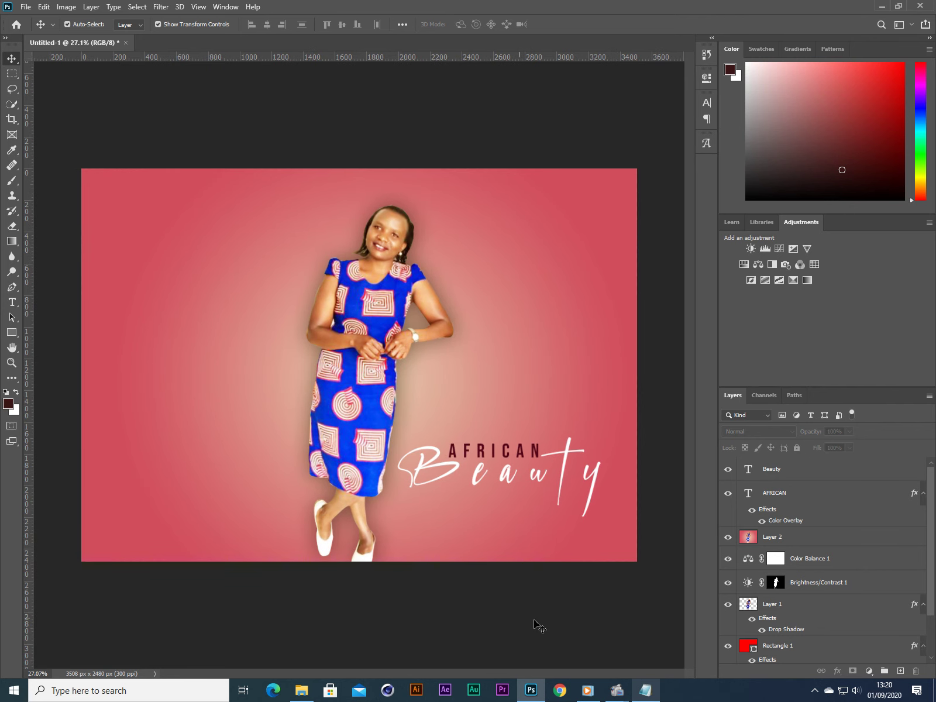
{"action": "left_click", "coordinate": [644, 689]}
{"action": "key", "text": "ctrl+a"}
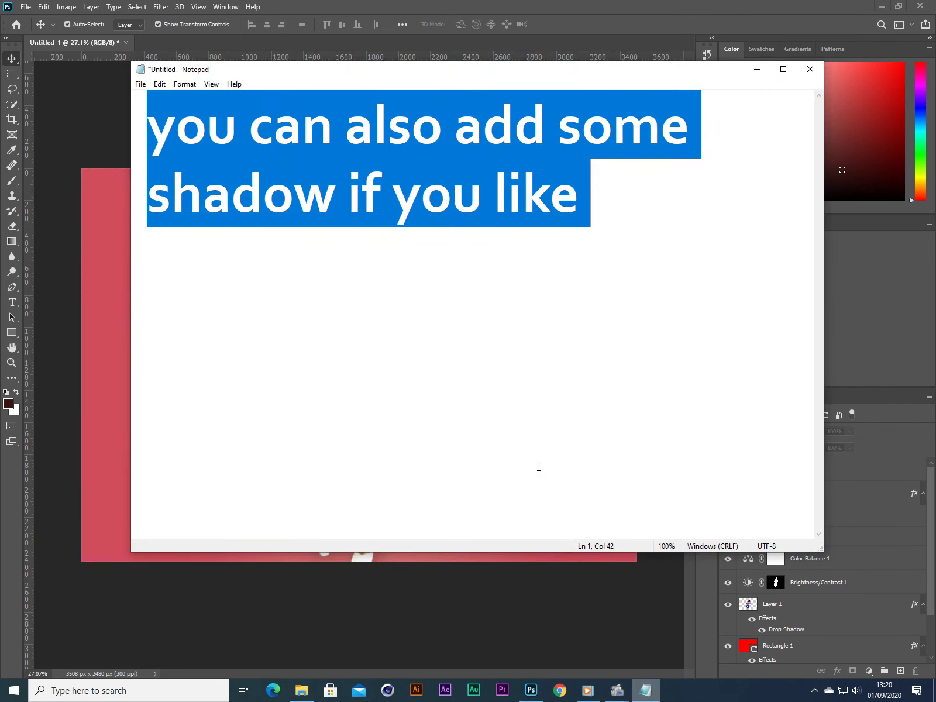
{"action": "type", "text": "now if you"}
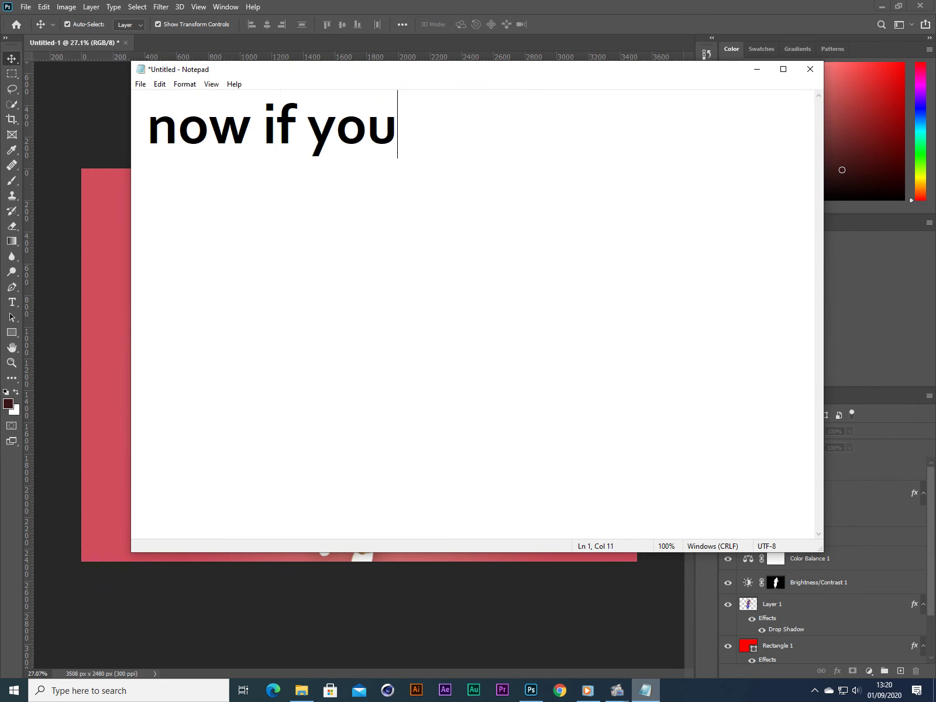
{"action": "type", "text": " want tp"}
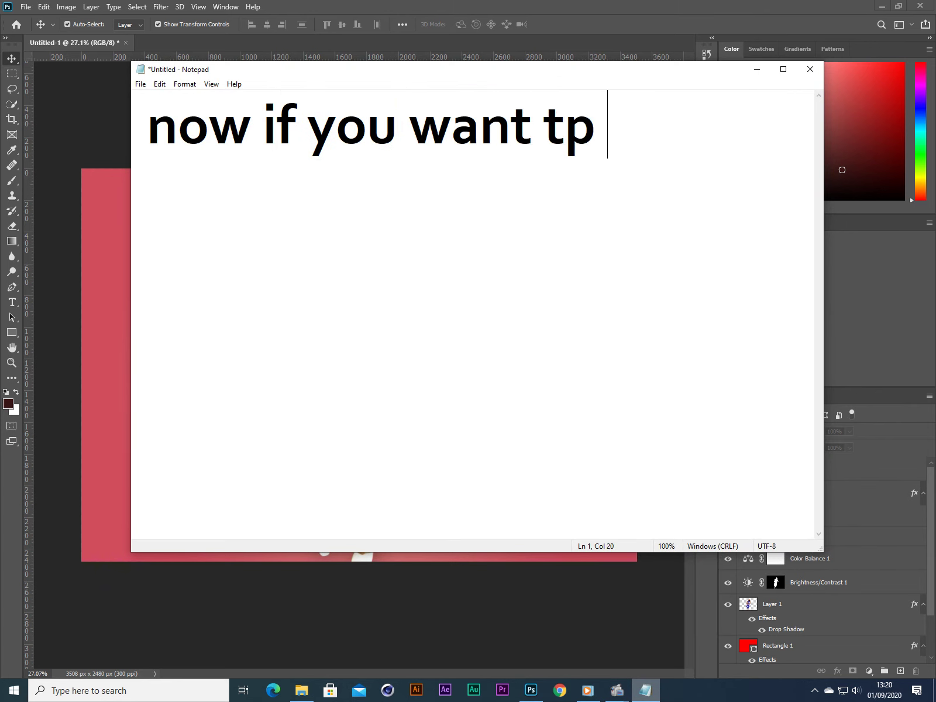
{"action": "key", "text": "BackSpace"}
{"action": "key", "text": "BackSpace"}
{"action": "type", "text": "o ex"}
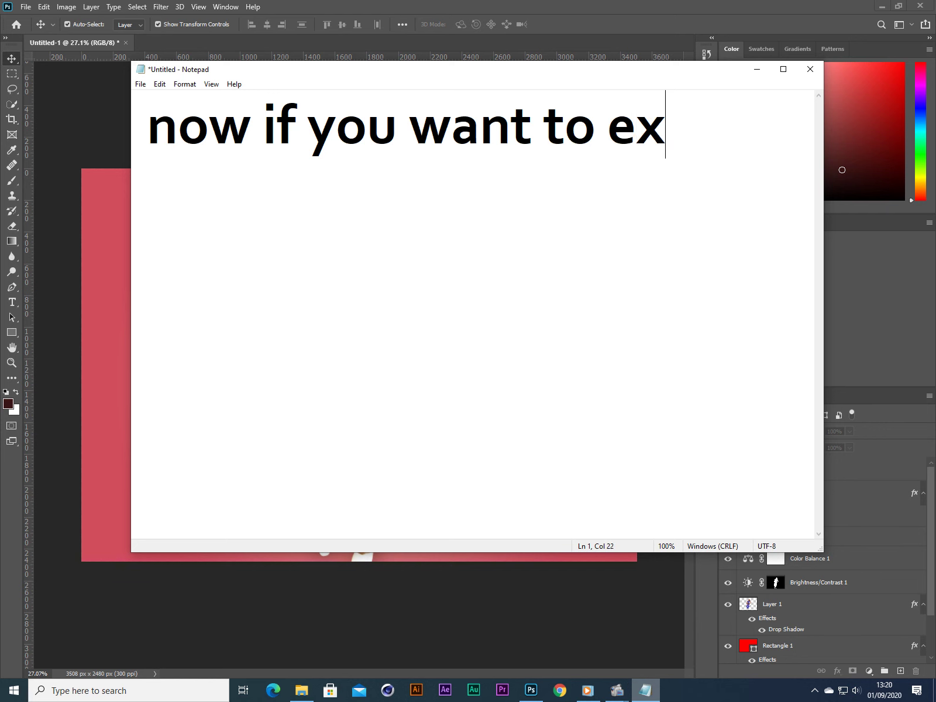
{"action": "type", "text": "port as"}
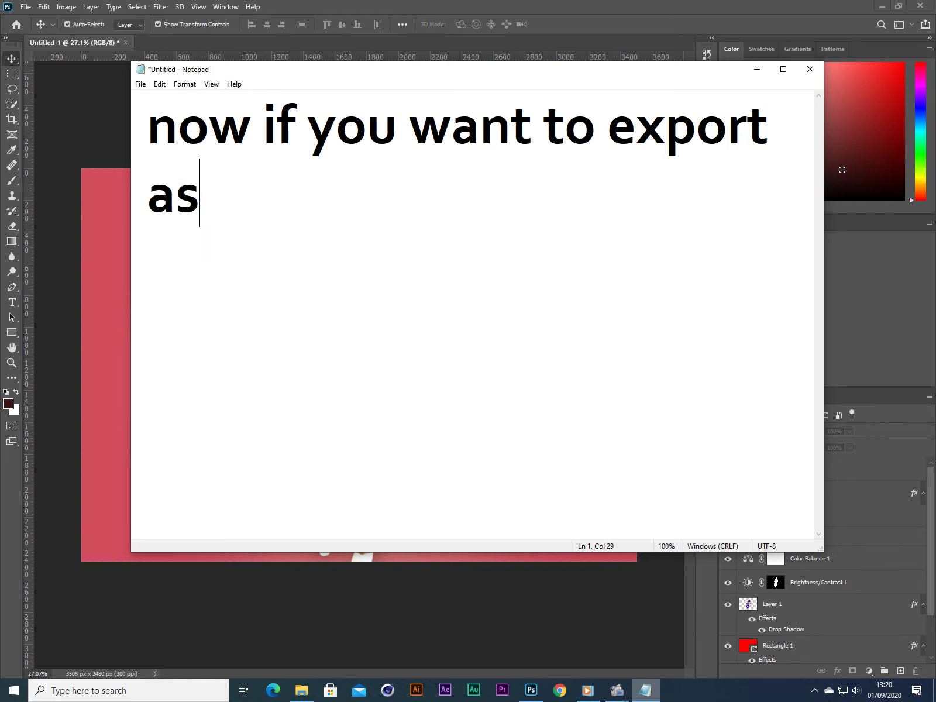
{"action": "type", "text": " a j"}
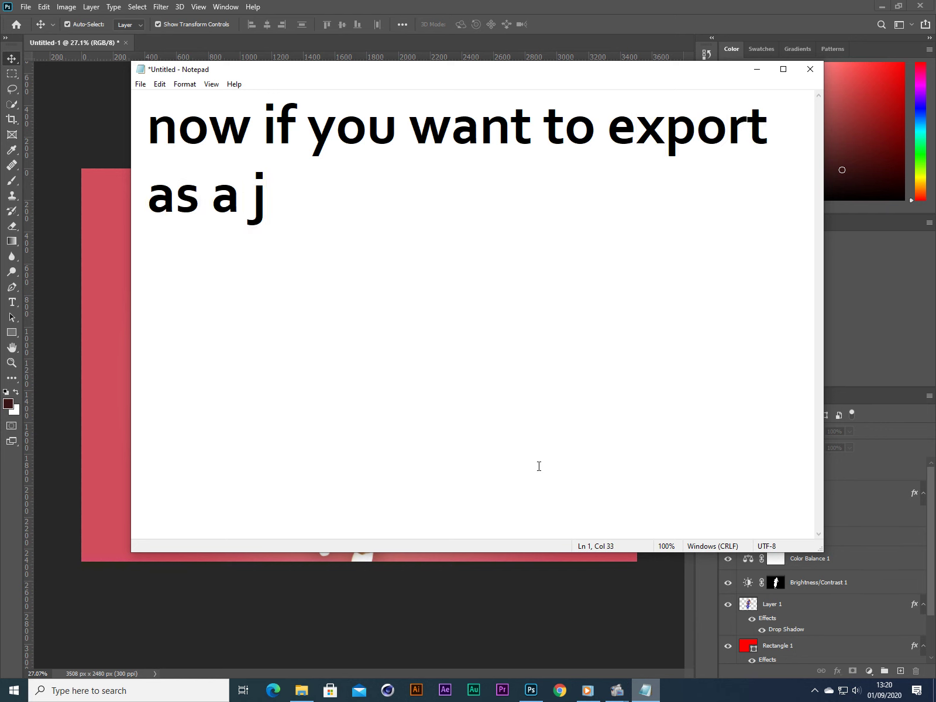
{"action": "type", "text": "peg then "}
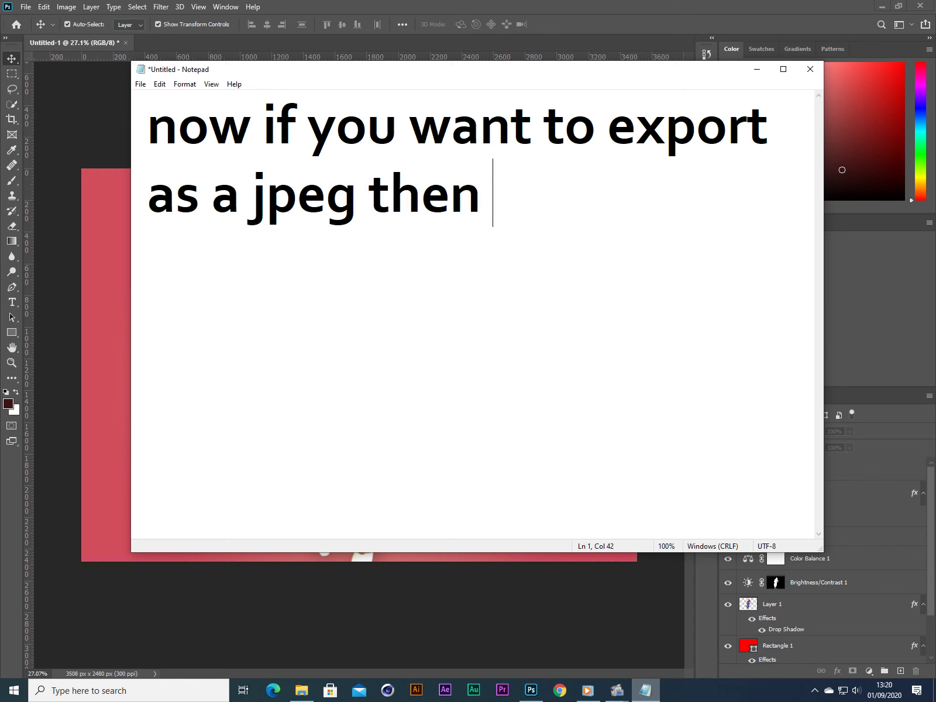
{"action": "type", "text": "simply "}
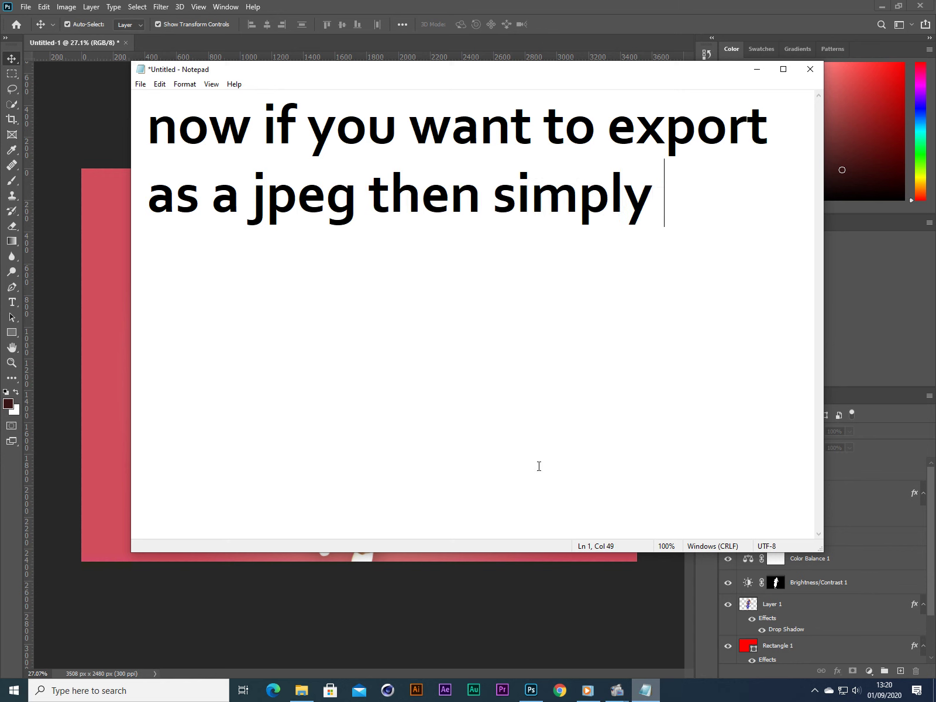
{"action": "type", "text": "follow h"}
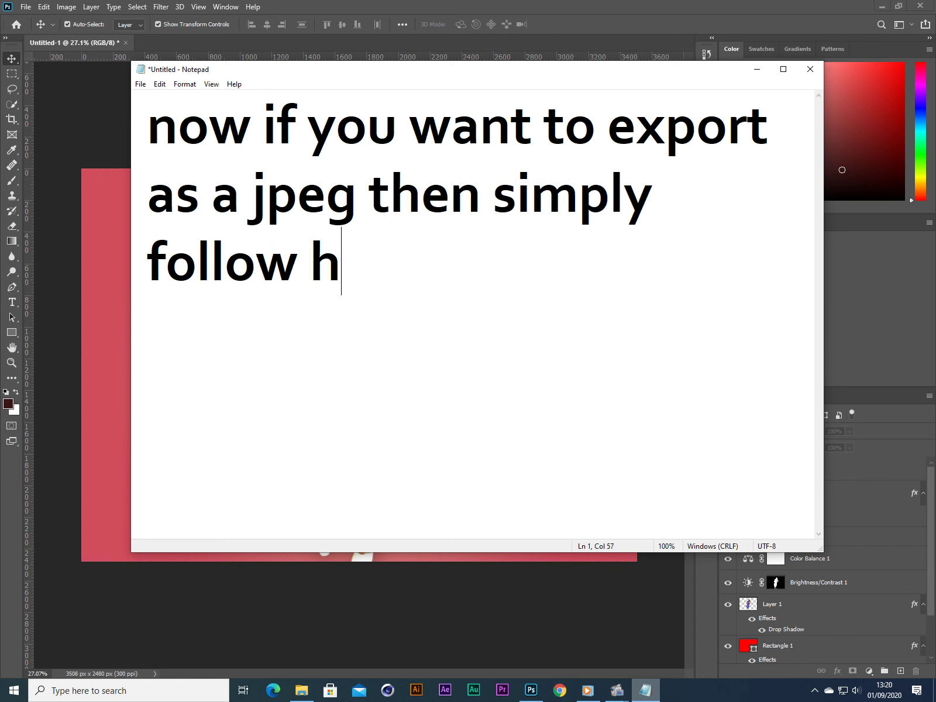
{"action": "type", "text": "ow i am "}
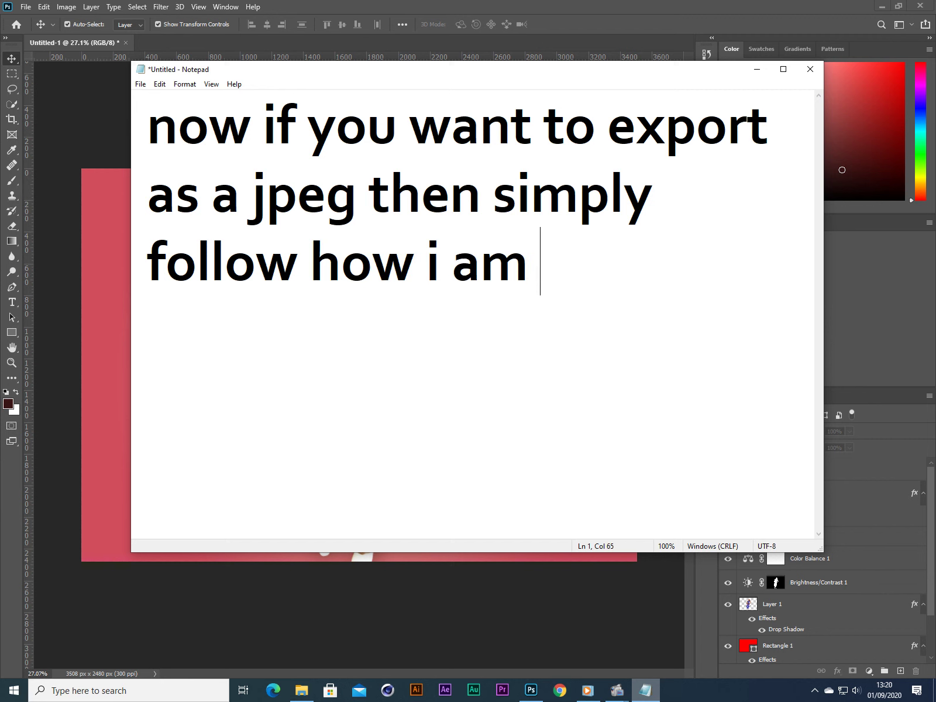
{"action": "type", "text": "export"}
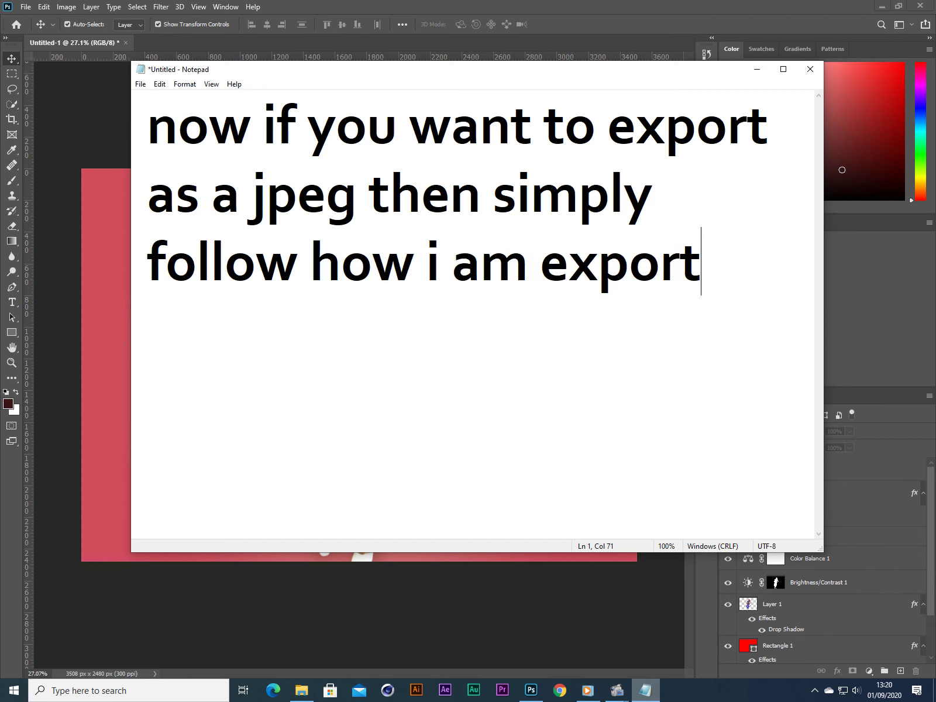
{"action": "type", "text": "ing it"}
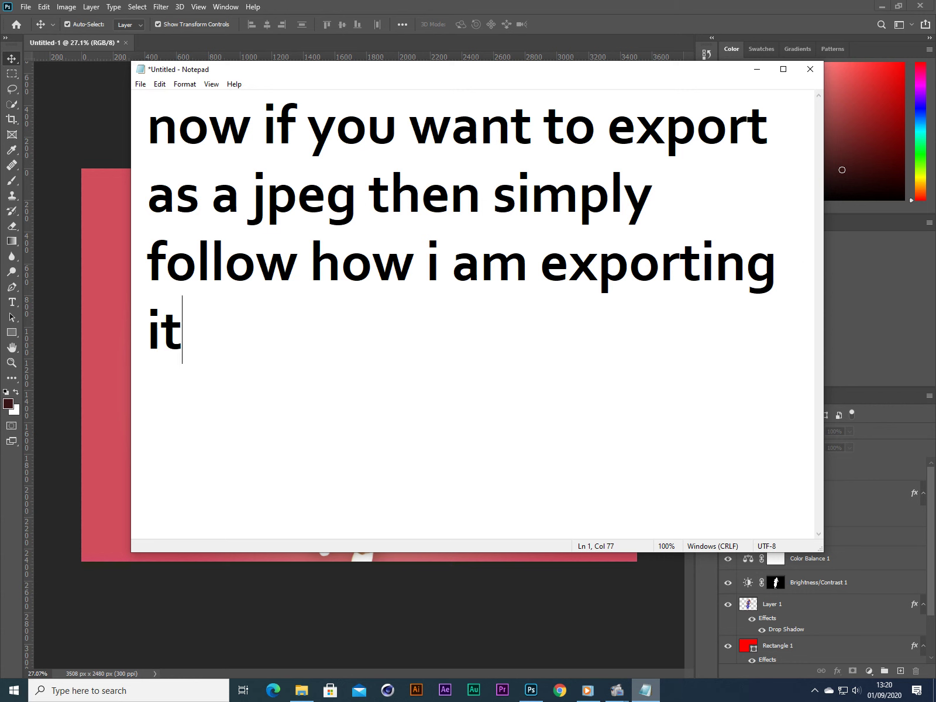
Clear all the text from the Notepad note and minimize its window to return to Photoshop
{"action": "key", "text": "ctrl+a"}
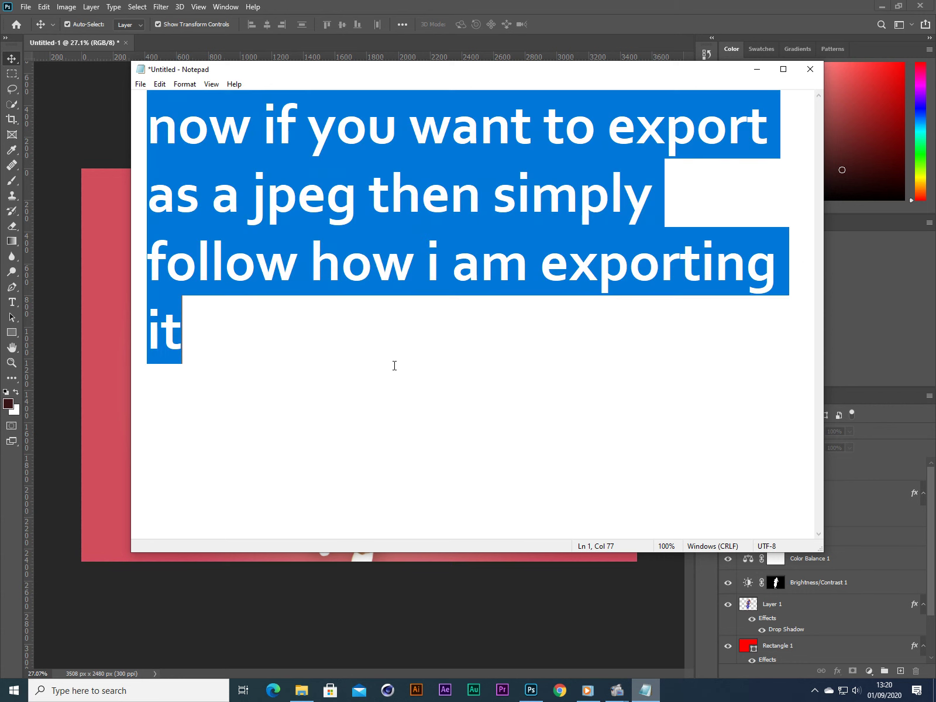
{"action": "key", "text": "BackSpace"}
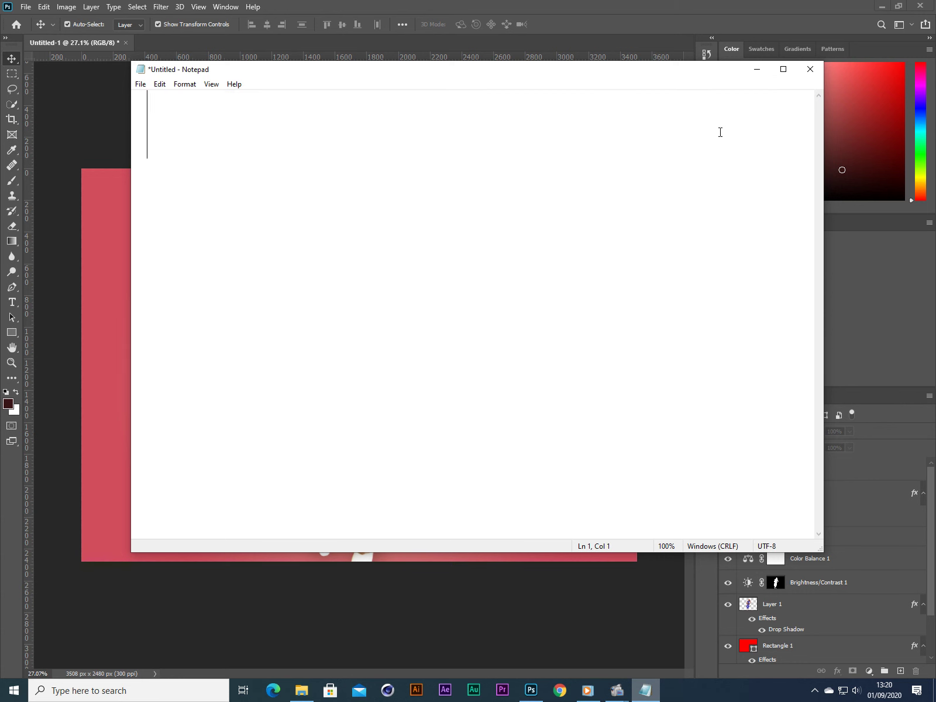
{"action": "left_click", "coordinate": [756, 69]}
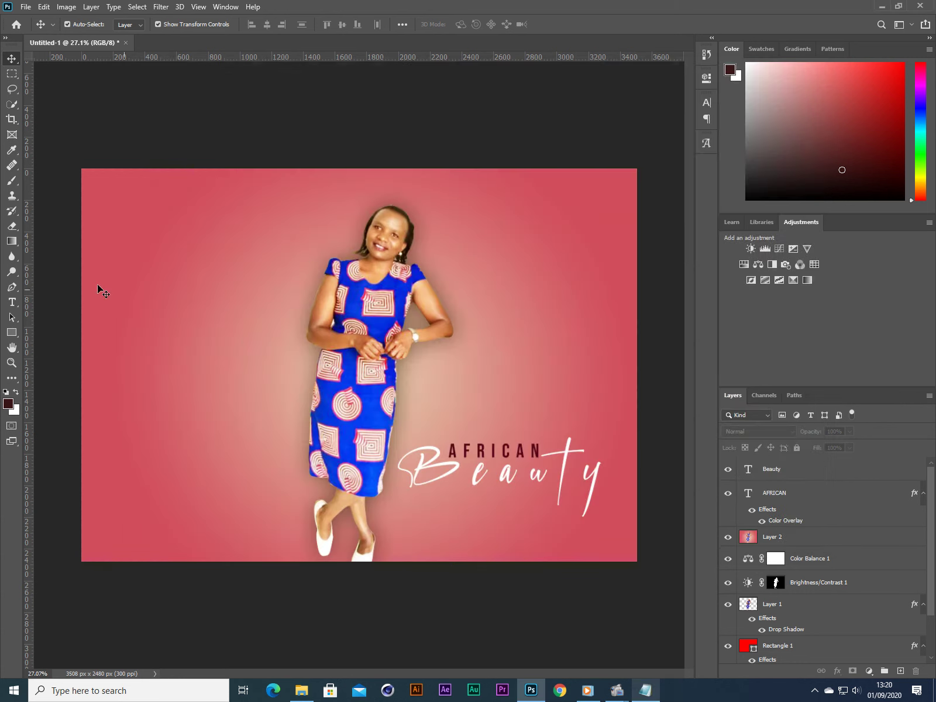
Save the finished artwork as a JPEG named "african beauty" in the Downloads folder
{"action": "left_click", "coordinate": [26, 7]}
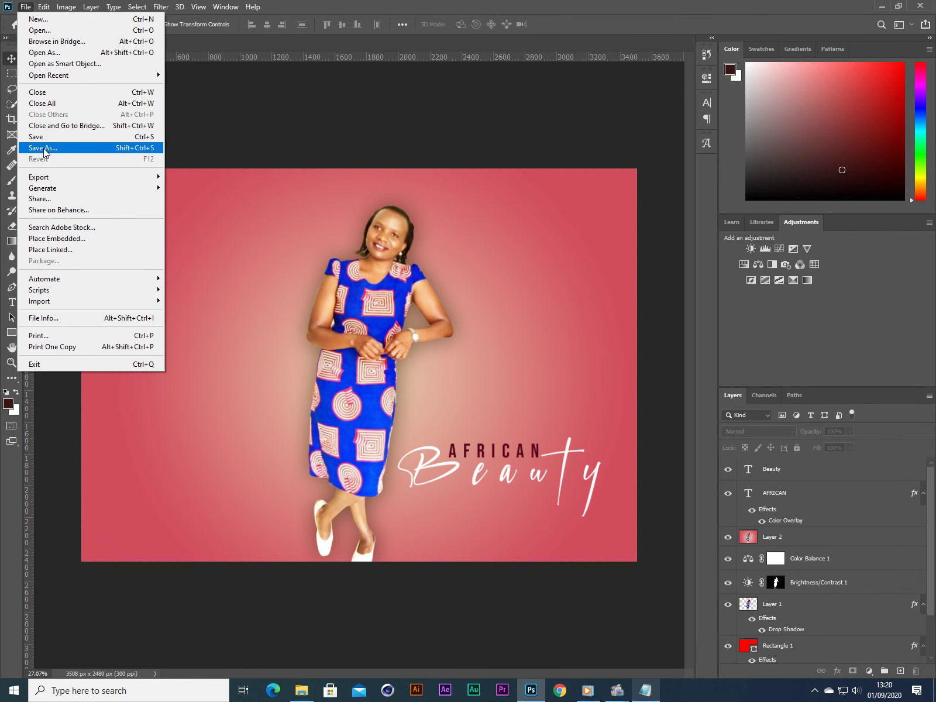
{"action": "left_click", "coordinate": [69, 151]}
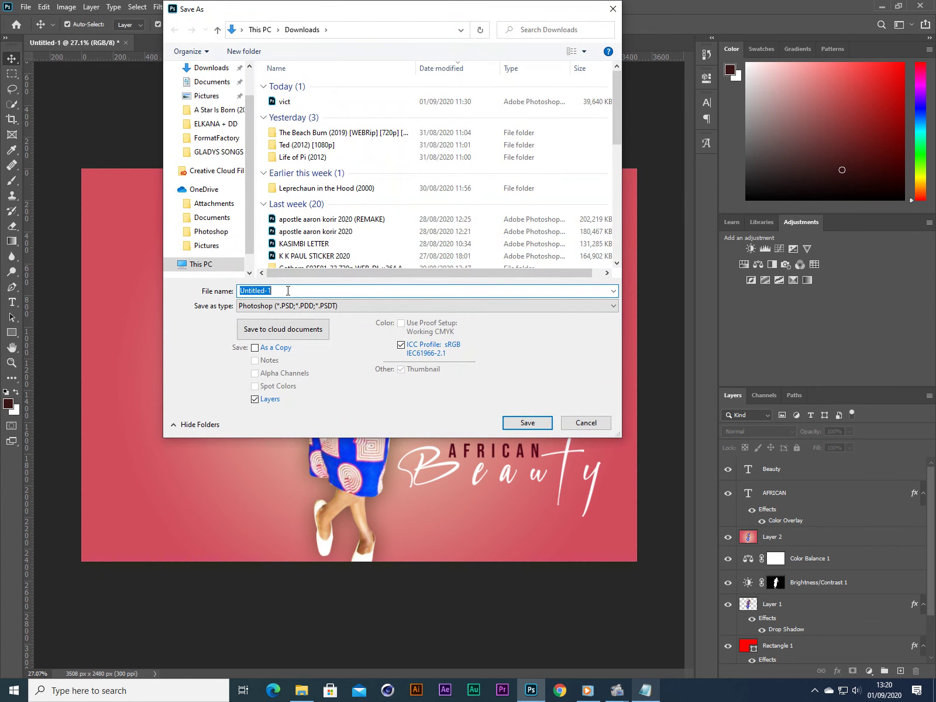
{"action": "key", "text": "BackSpace"}
{"action": "type", "text": "african beauty"}
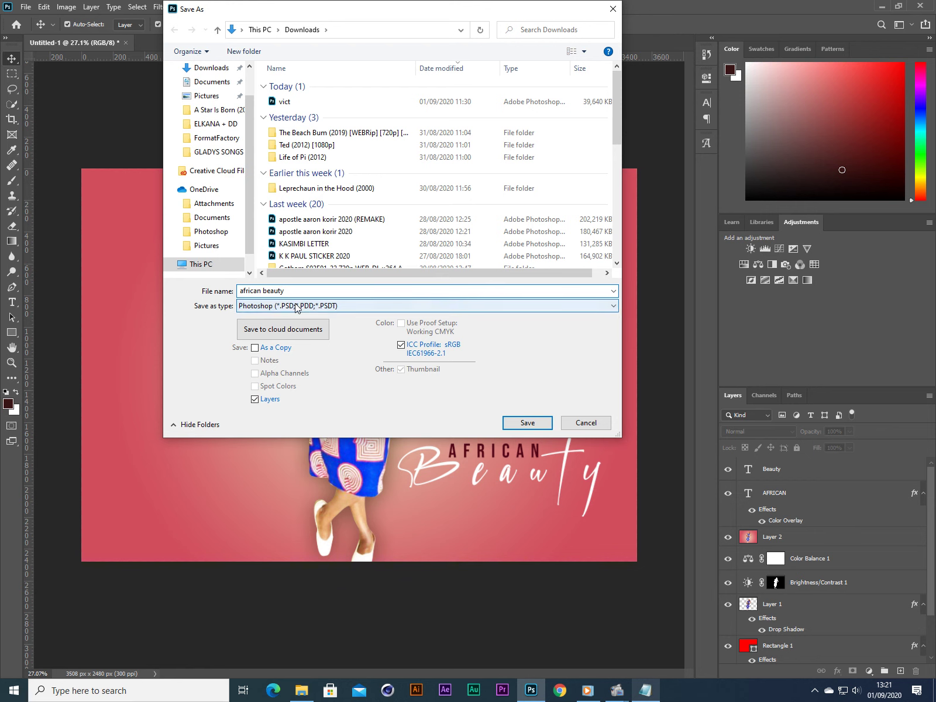
{"action": "left_click", "coordinate": [296, 307]}
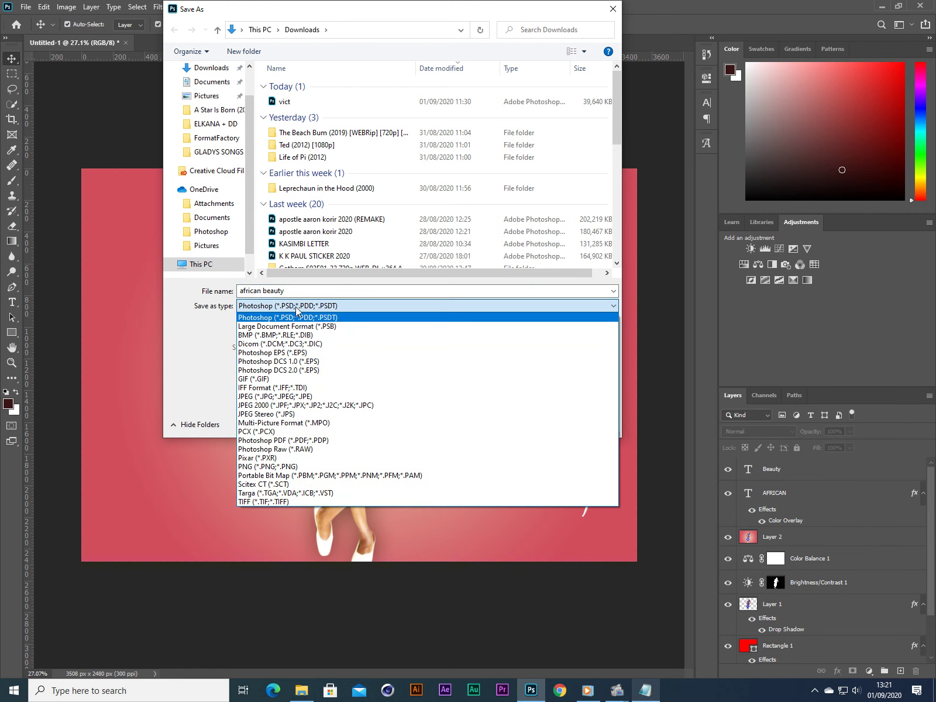
{"action": "left_click", "coordinate": [291, 398]}
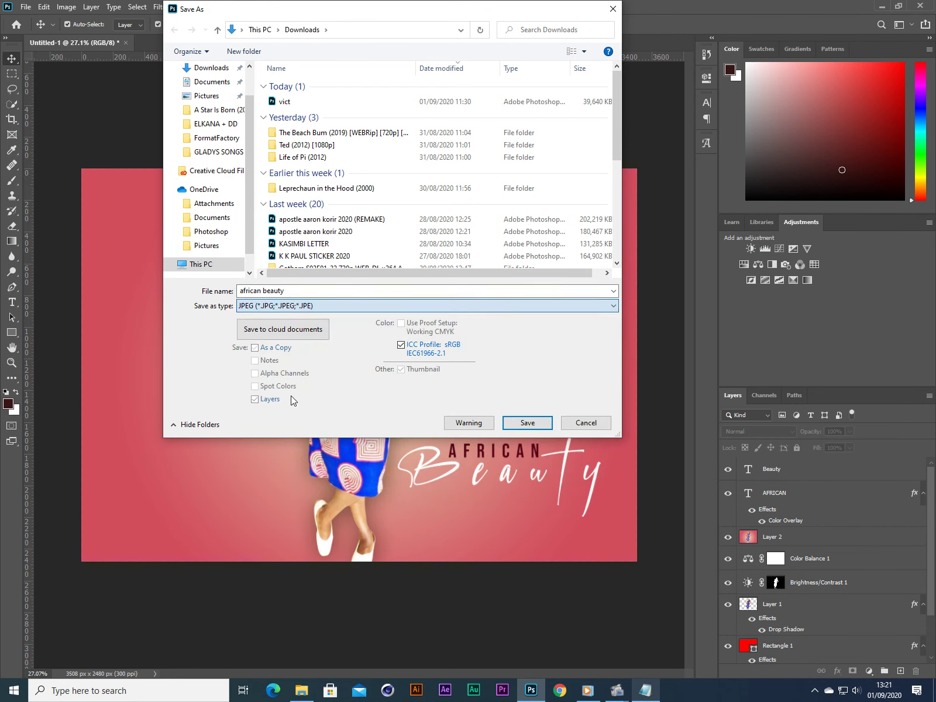
{"action": "left_click", "coordinate": [531, 422]}
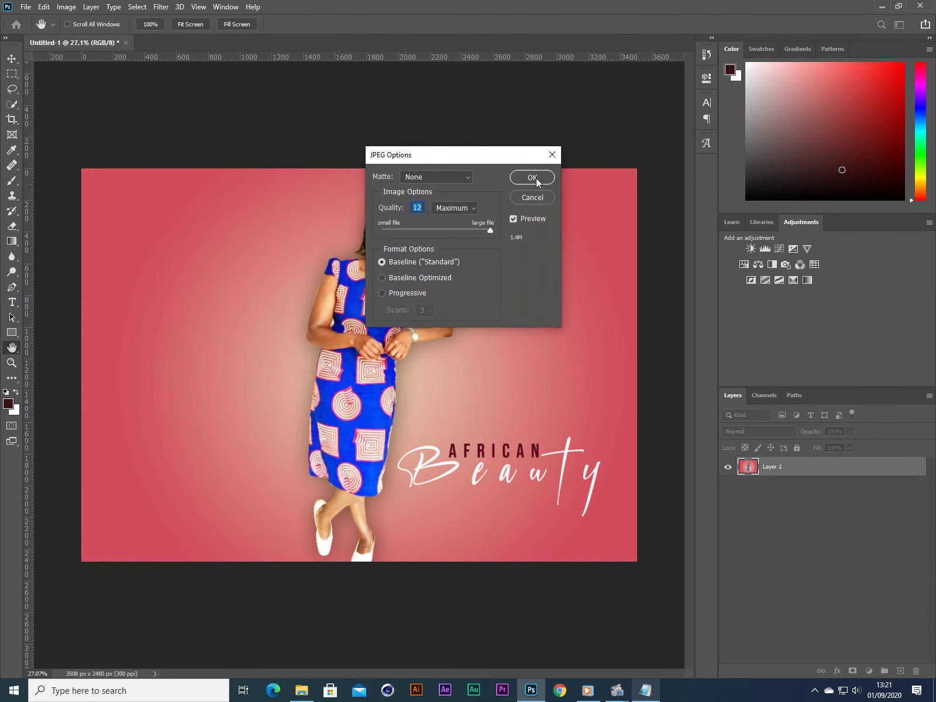
Keep the JPEG options at Matte None, quality 12 Maximum and Baseline ("Standard"), and confirm the export
{"action": "left_click", "coordinate": [461, 177]}
{"action": "left_click", "coordinate": [456, 176]}
{"action": "left_click", "coordinate": [447, 177]}
{"action": "left_click", "coordinate": [433, 176]}
{"action": "left_click", "coordinate": [439, 176]}
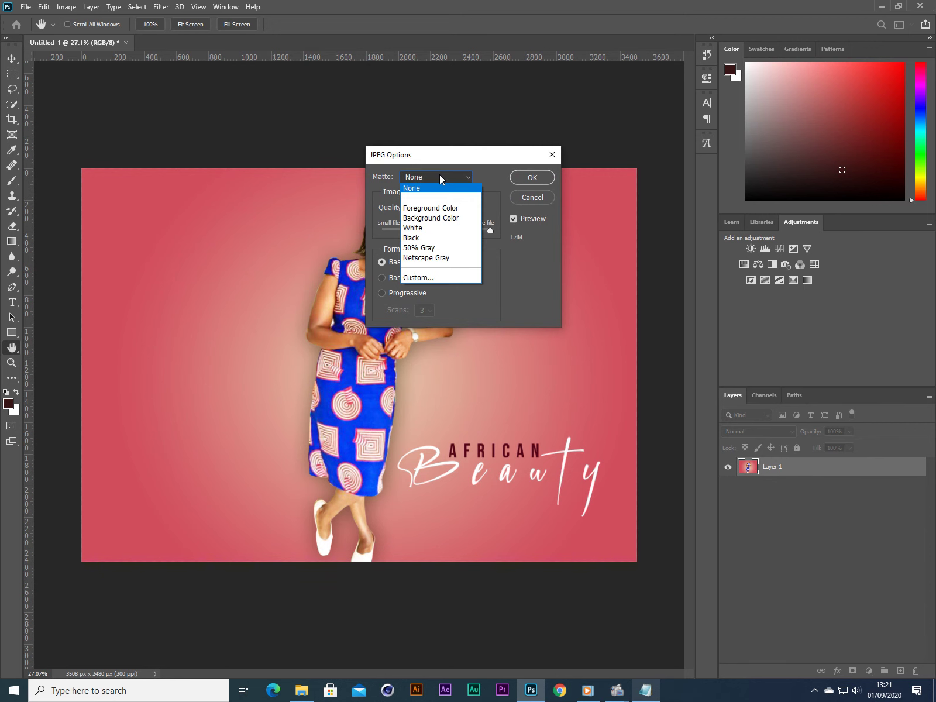
{"action": "left_click", "coordinate": [438, 175]}
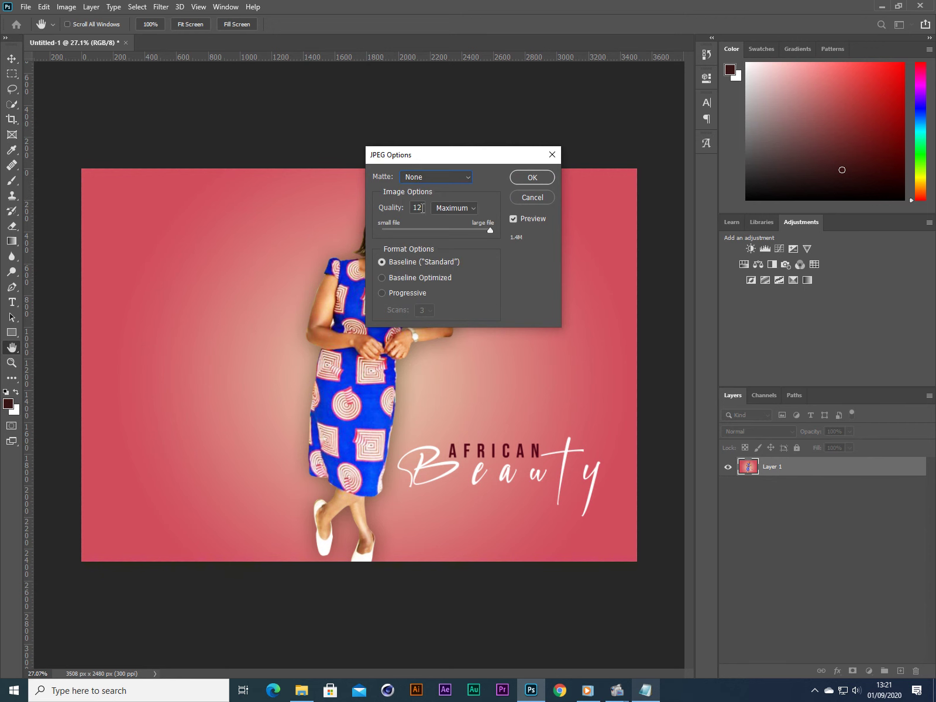
{"action": "left_click", "coordinate": [471, 206]}
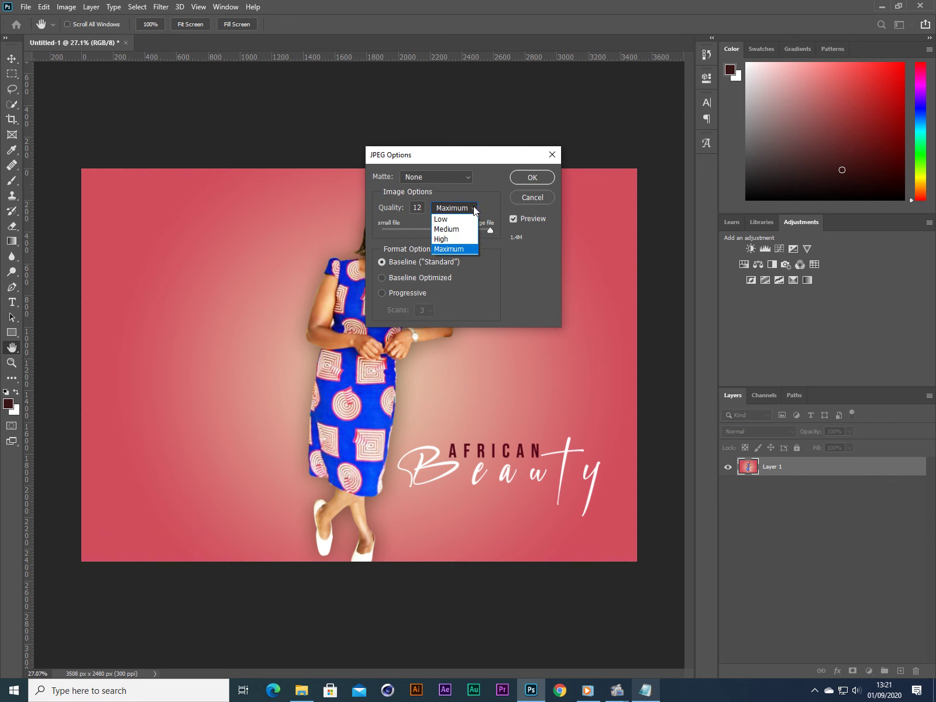
{"action": "left_click", "coordinate": [455, 247]}
{"action": "left_click_drag", "start_coordinate": [489, 230], "coordinate": [522, 231]}
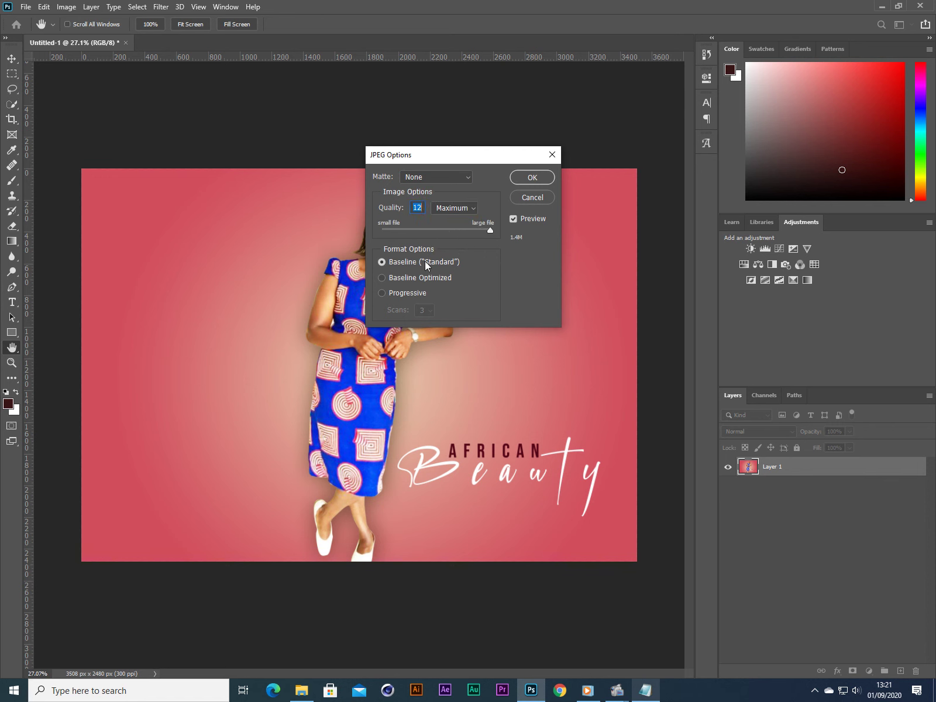
{"action": "left_click", "coordinate": [530, 178]}
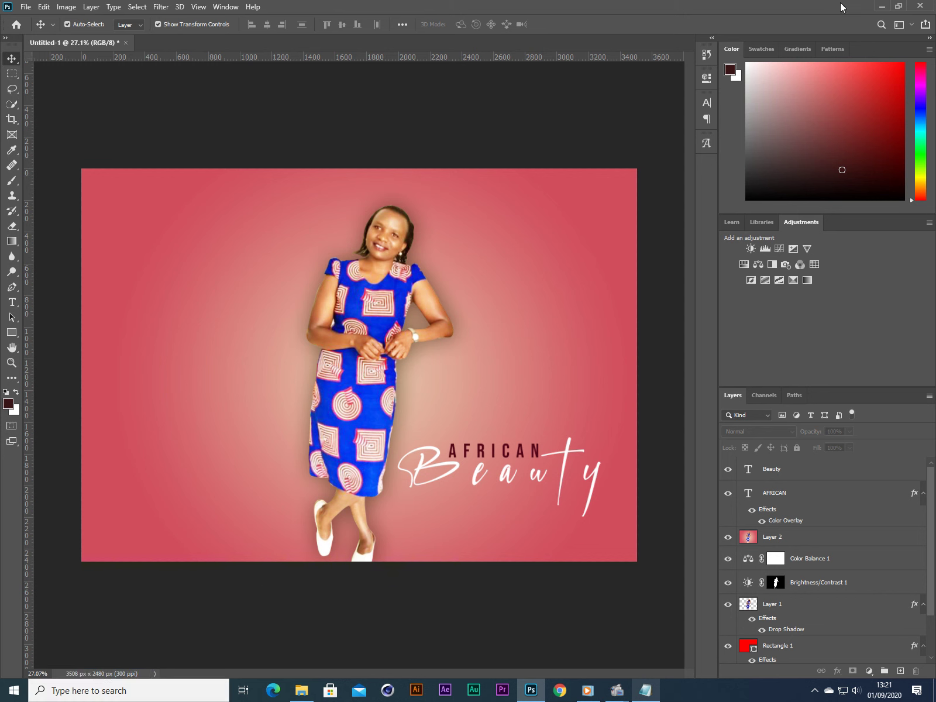
Close Photoshop, saving the document as a PSD named "african beauty" in Downloads with Maximize Compatibility on
{"action": "left_click", "coordinate": [920, 5]}
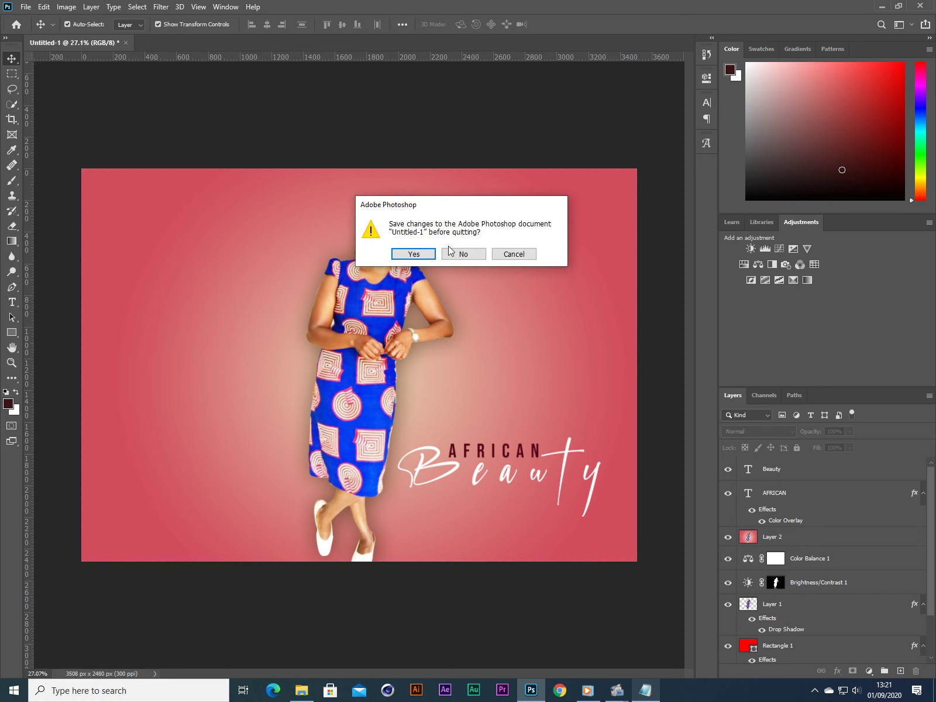
{"action": "left_click", "coordinate": [414, 254]}
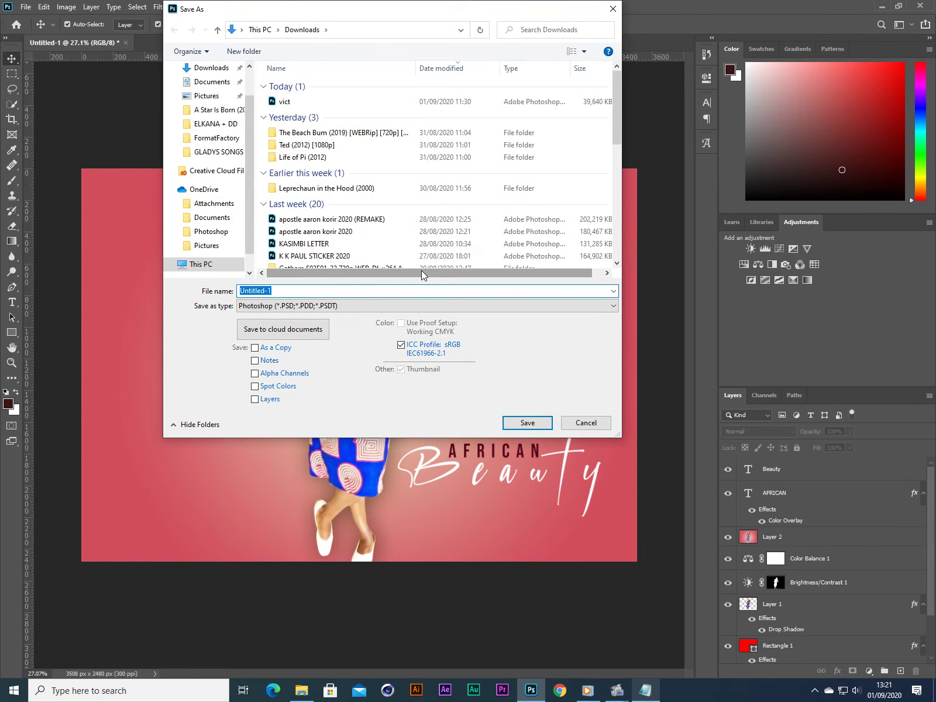
{"action": "type", "text": "african"}
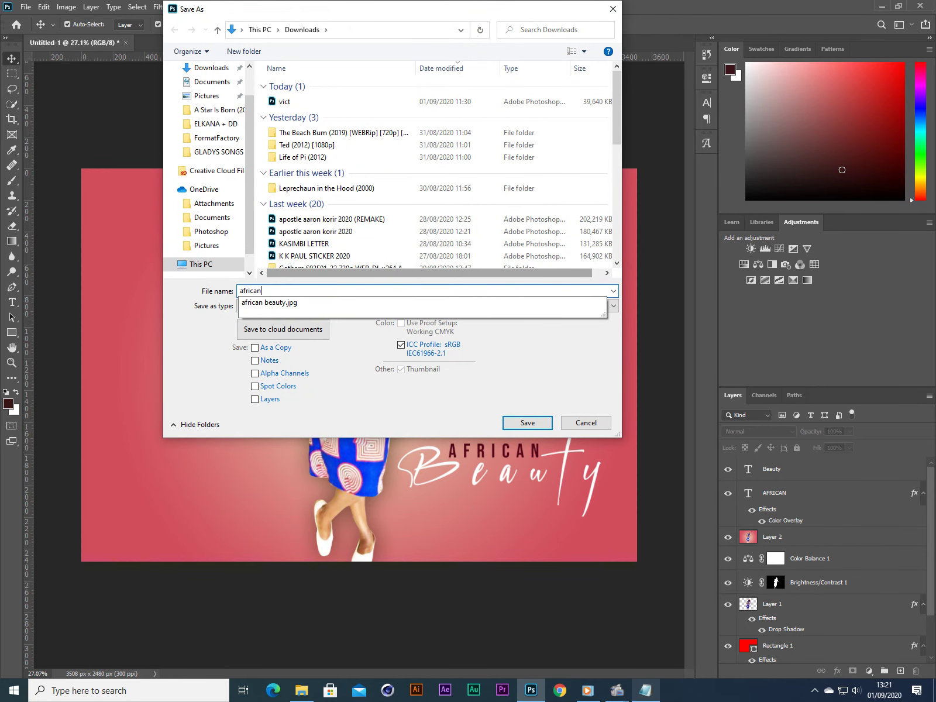
{"action": "type", "text": " beauty"}
{"action": "left_click", "coordinate": [529, 422]}
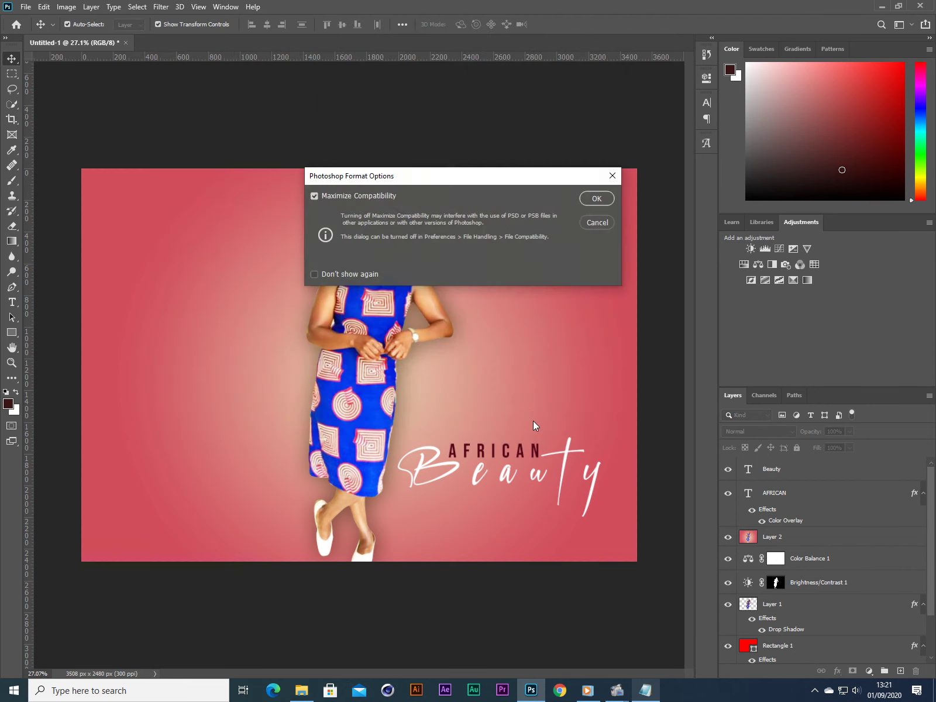
{"action": "left_click", "coordinate": [606, 203]}
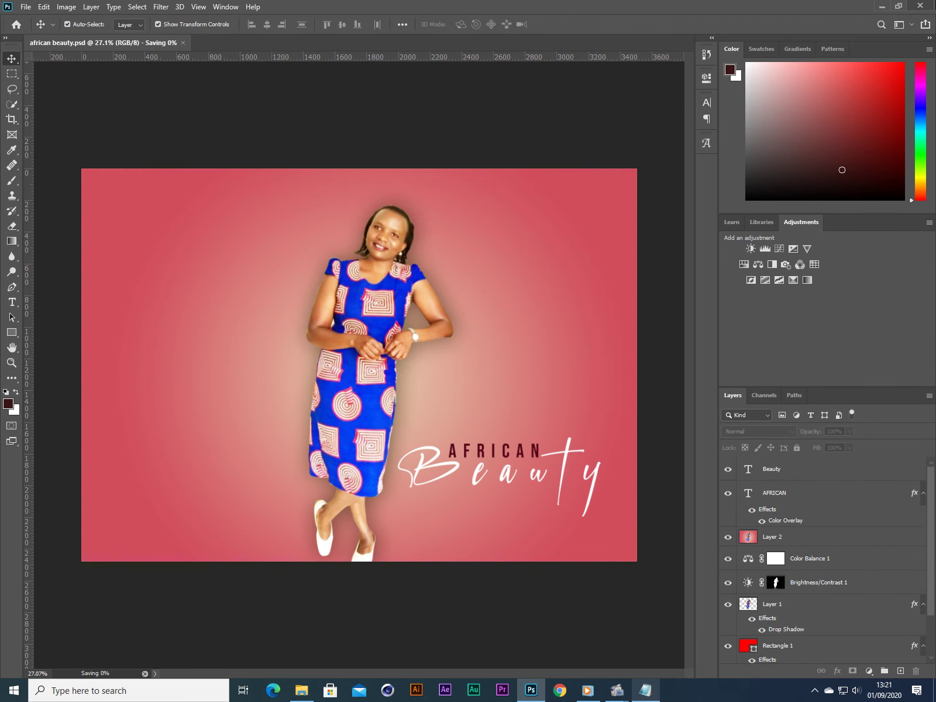
Let Photoshop quit after the background save and maximize the Downloads folder window showing the saved files
{"action": "left_click", "coordinate": [920, 5]}
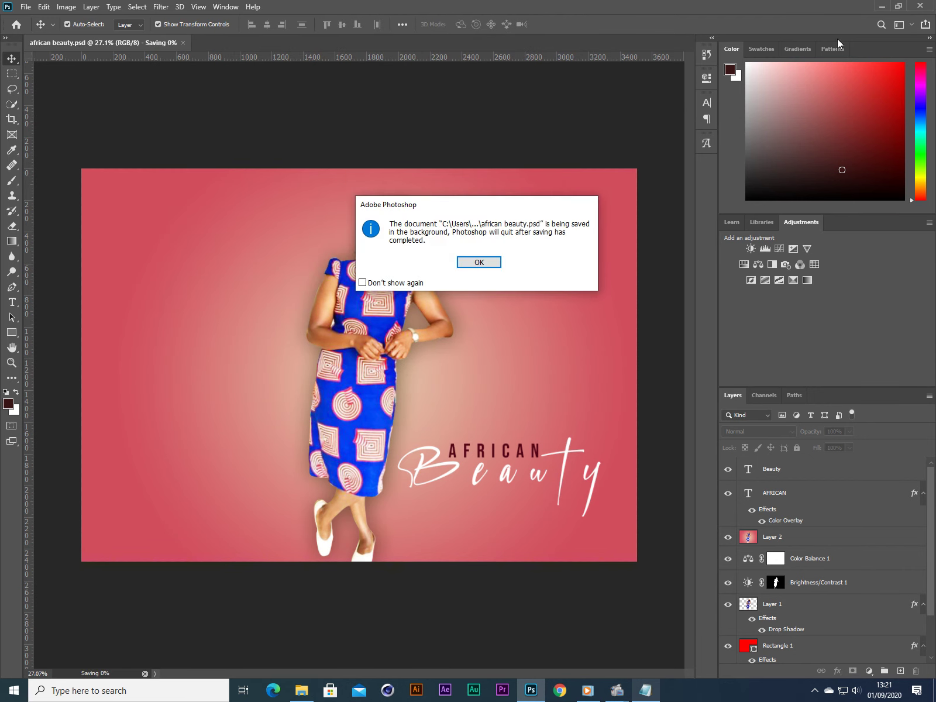
{"action": "left_click", "coordinate": [482, 264]}
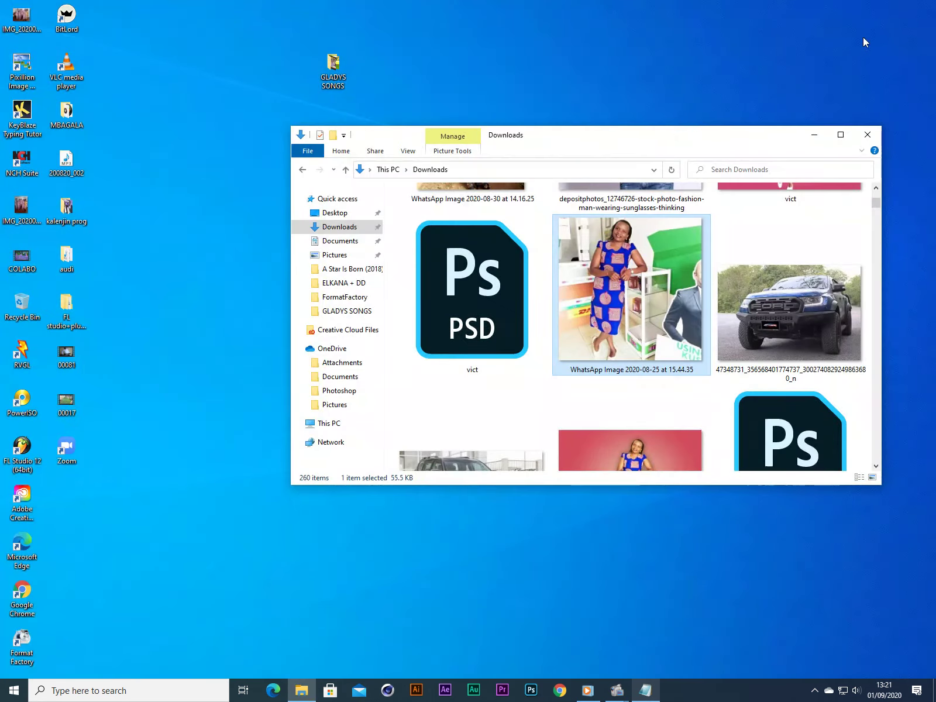
{"action": "left_click", "coordinate": [841, 134]}
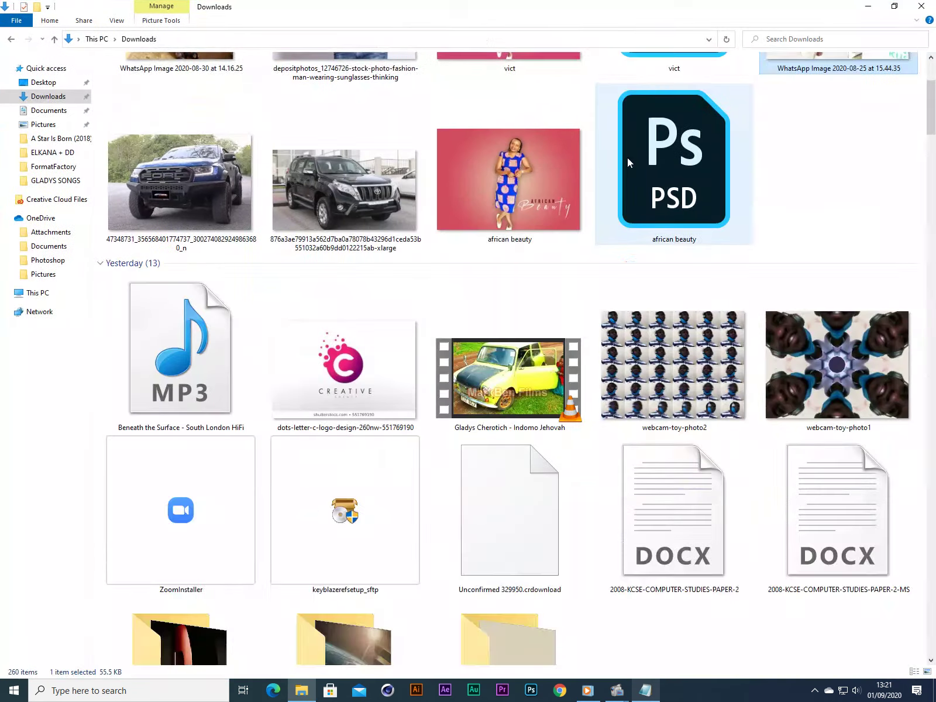
Open the exported "african beauty" JPEG from Downloads in Photos and examine the finished portrait and its title
{"action": "scroll", "coordinate": [627, 162], "scroll_direction": "up", "scroll_amount": 2}
{"action": "left_click", "coordinate": [583, 326]}
{"action": "right_click", "coordinate": [533, 329]}
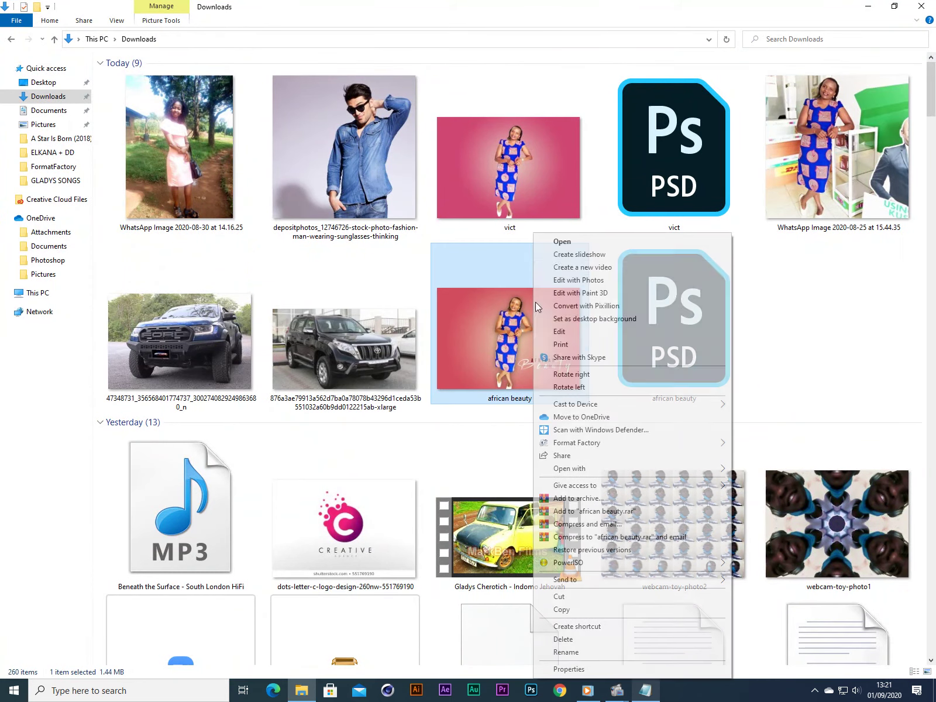
{"action": "left_click", "coordinate": [563, 241]}
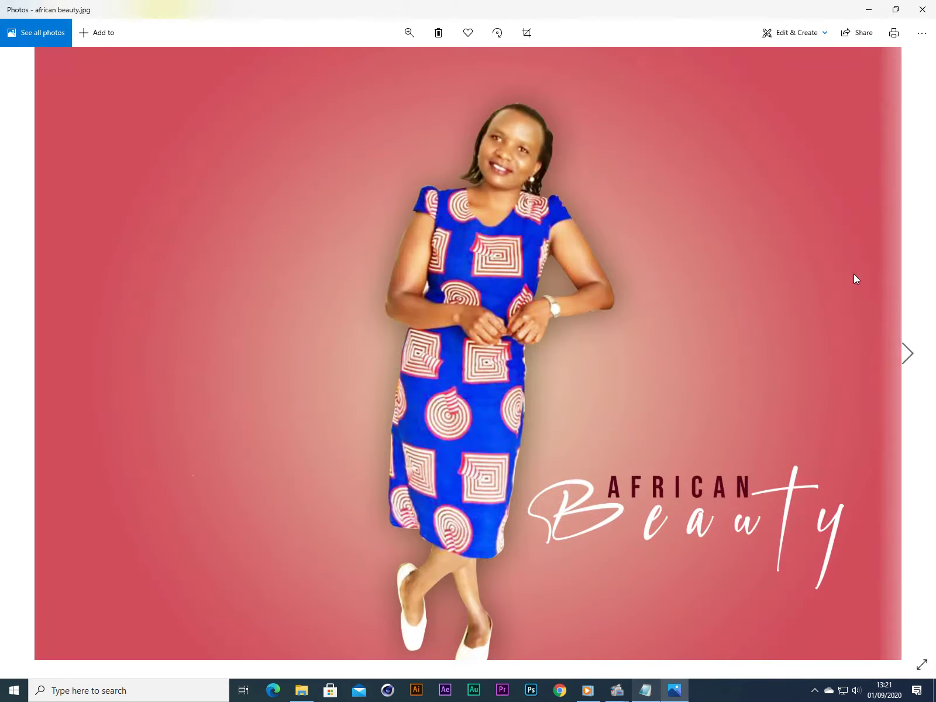
{"action": "key", "text": "Right"}
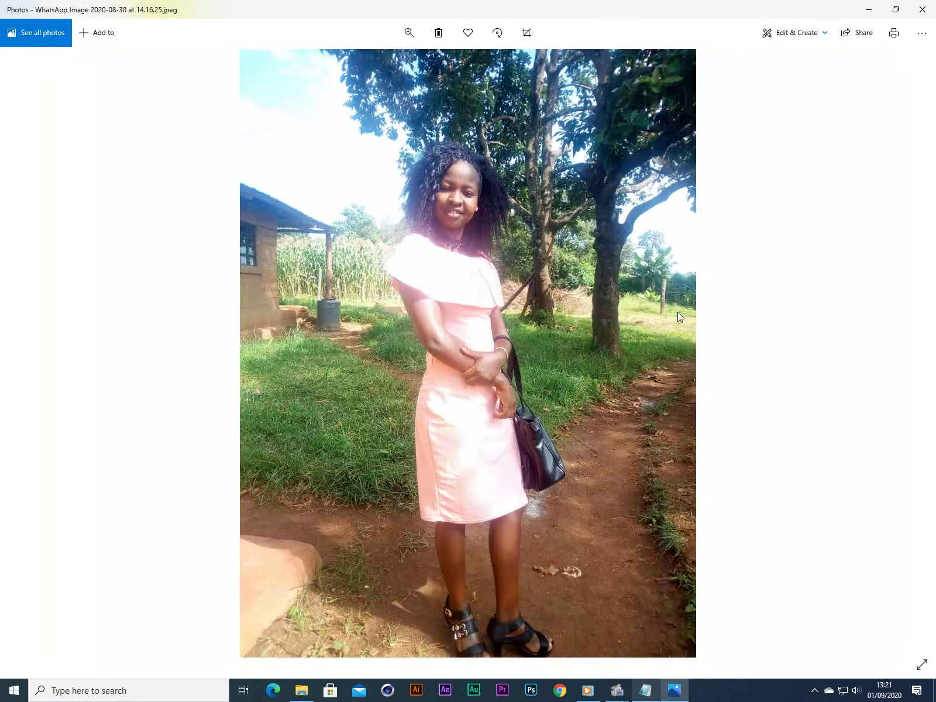
{"action": "key", "text": "Left"}
{"action": "scroll", "coordinate": [569, 319], "scroll_direction": "up", "scroll_amount": 2}
{"action": "scroll", "coordinate": [568, 319], "scroll_direction": "down", "scroll_amount": 2}
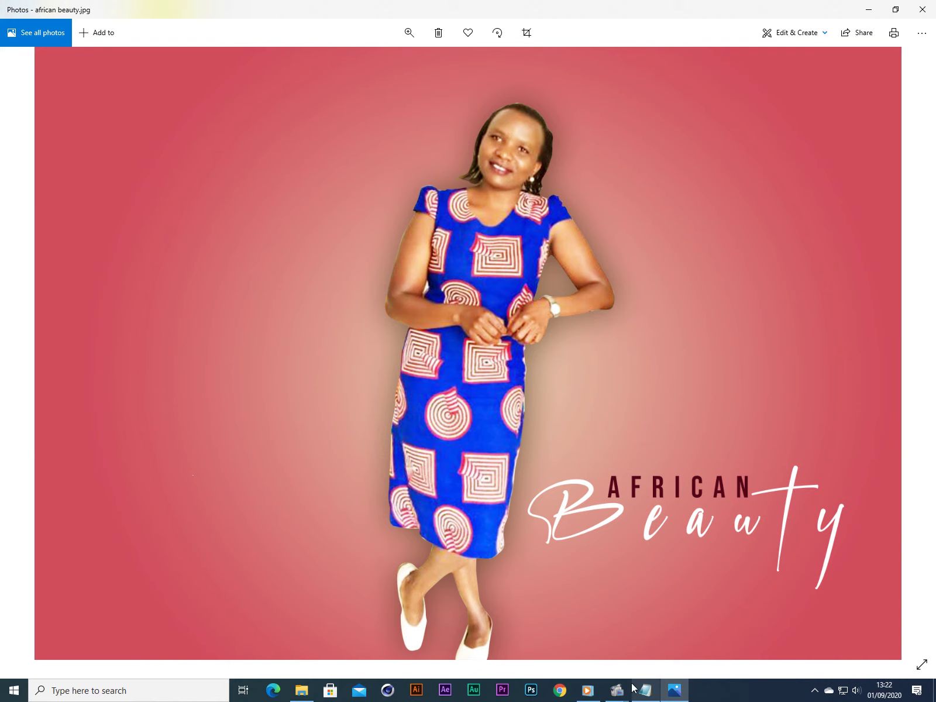
Switch to the blank Notepad note and write "that is is guys" and "thank you for watching" on two lines
{"action": "left_click", "coordinate": [651, 694]}
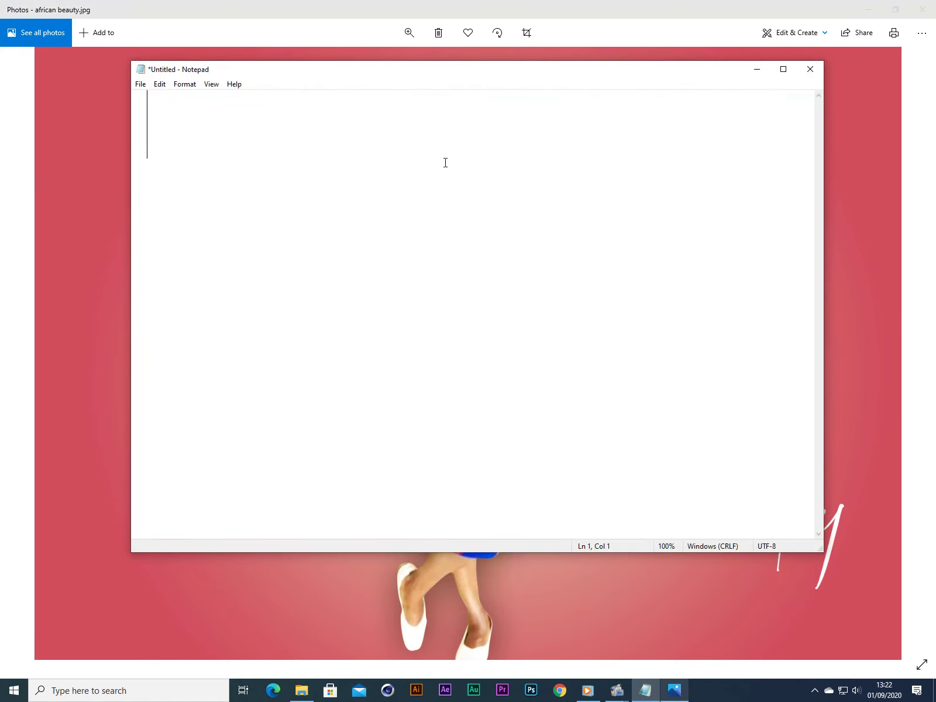
{"action": "type", "text": "that "}
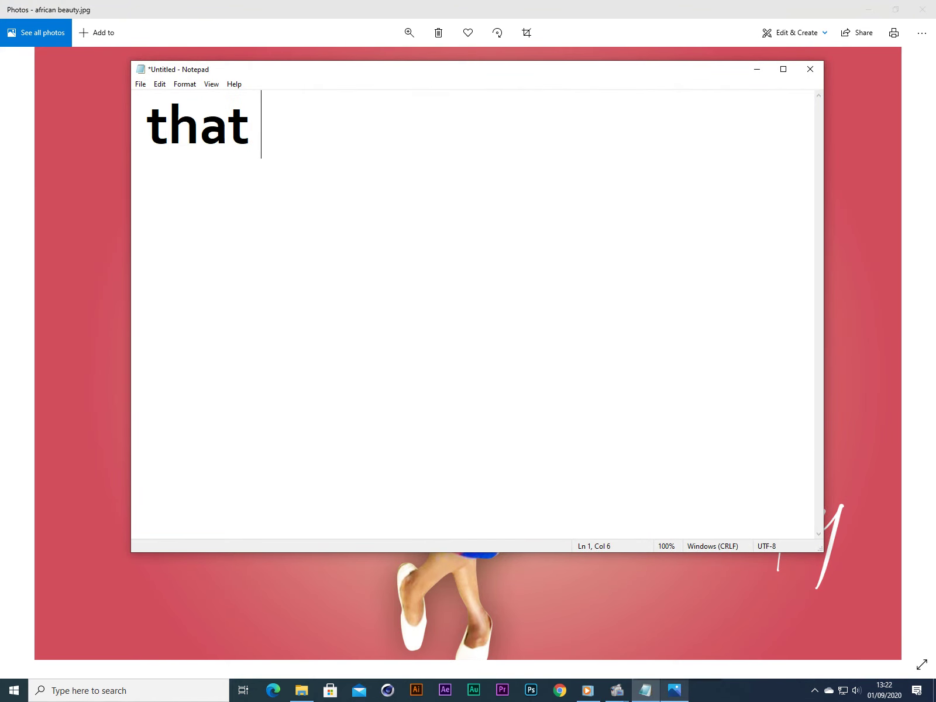
{"action": "type", "text": "is is guy"}
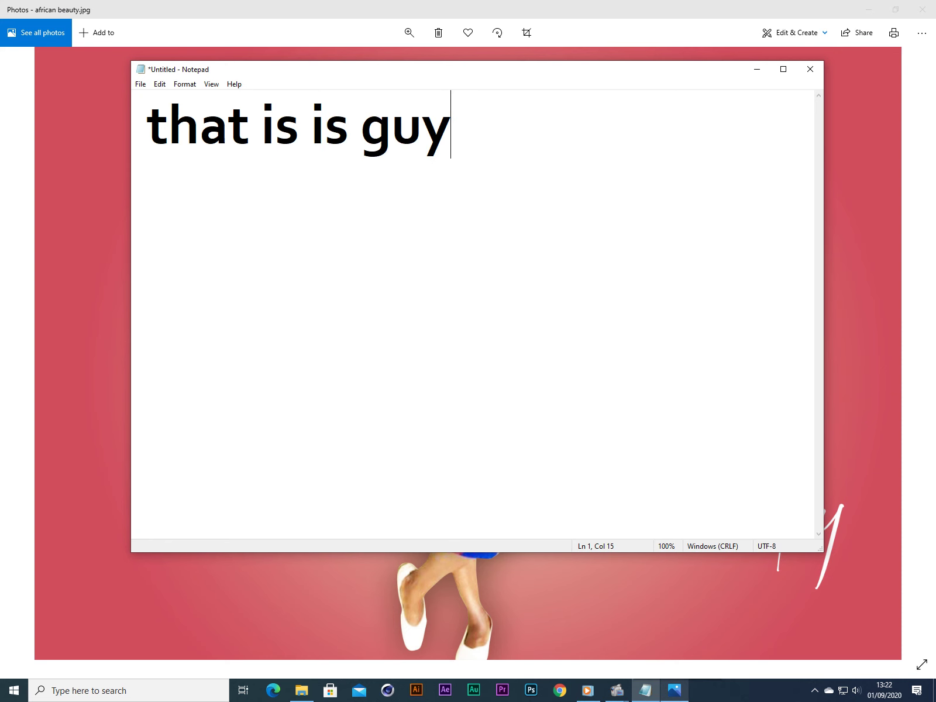
{"action": "type", "text": "s"}
{"action": "key", "text": "Return"}
{"action": "type", "text": "that"}
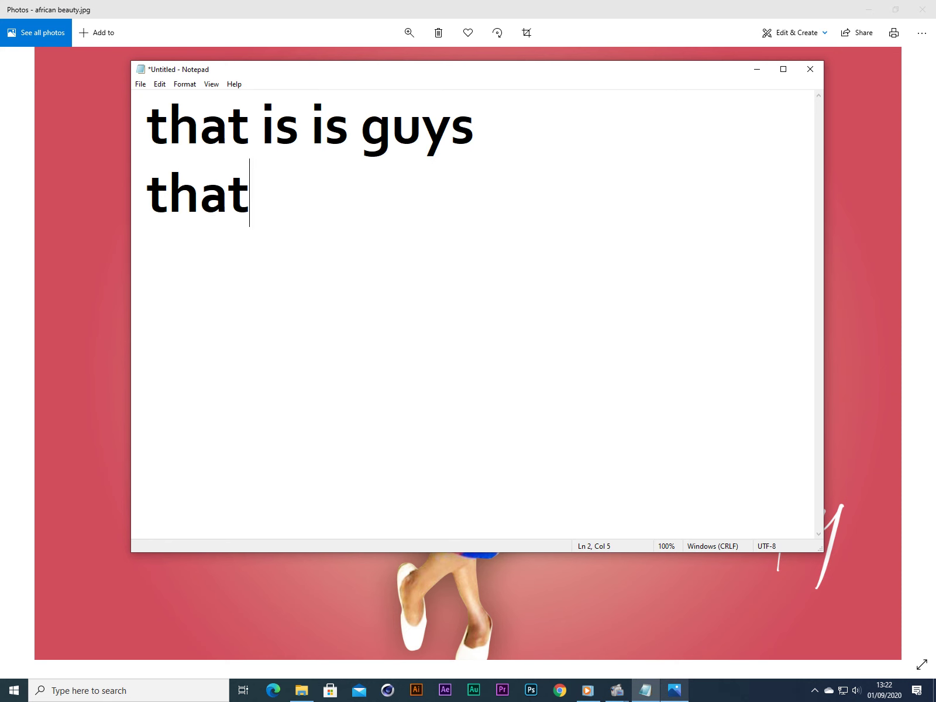
{"action": "key", "text": "BackSpace"}
{"action": "type", "text": "nk you"}
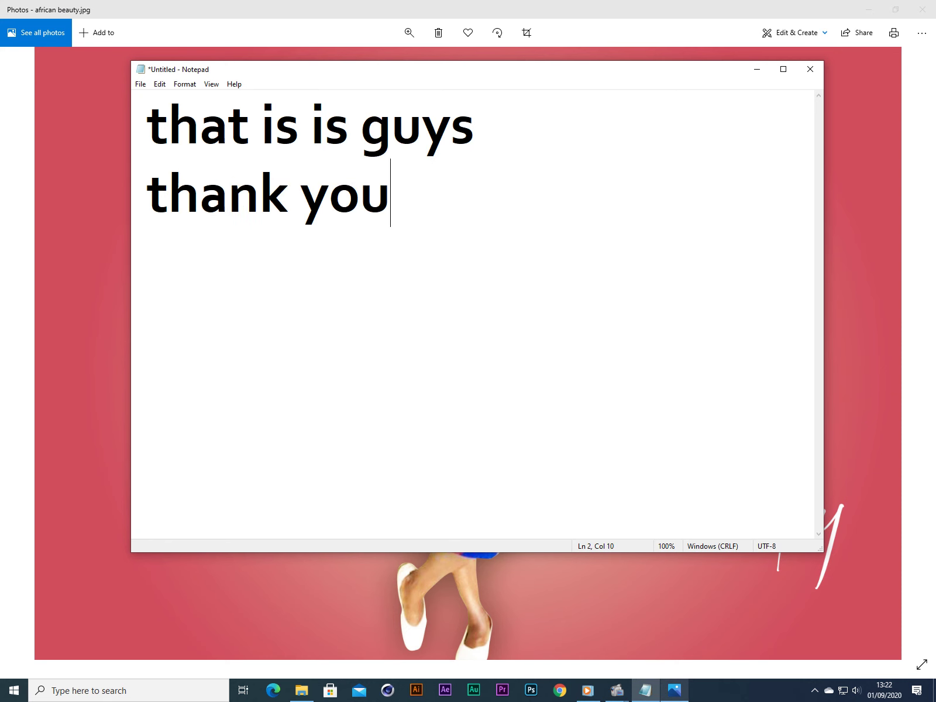
{"action": "type", "text": " for watc"}
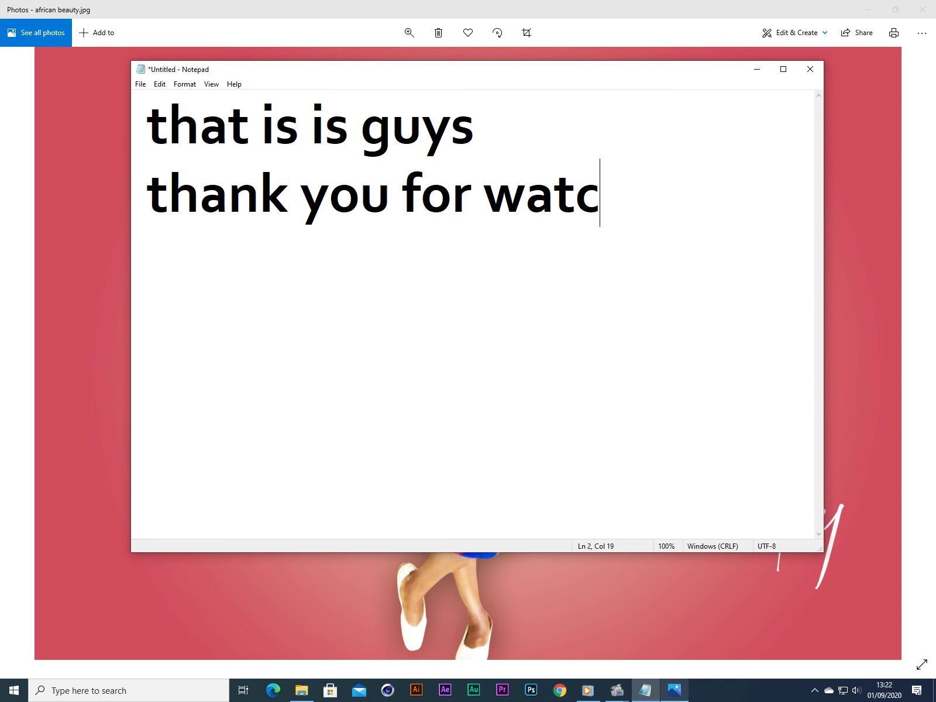
{"action": "type", "text": "hing"}
{"action": "key", "text": "BackSpace"}
{"action": "type", "text": "ng"}
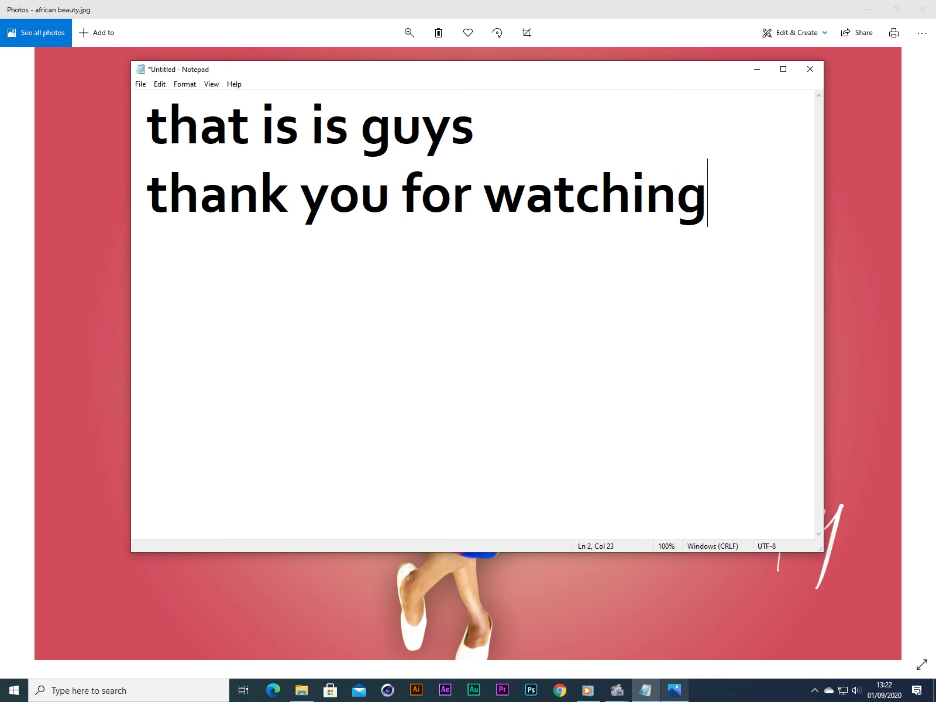
Add the line "more videos are coming" to the note, separated from the thank-you line by a blank line
{"action": "type", "text": "re "}
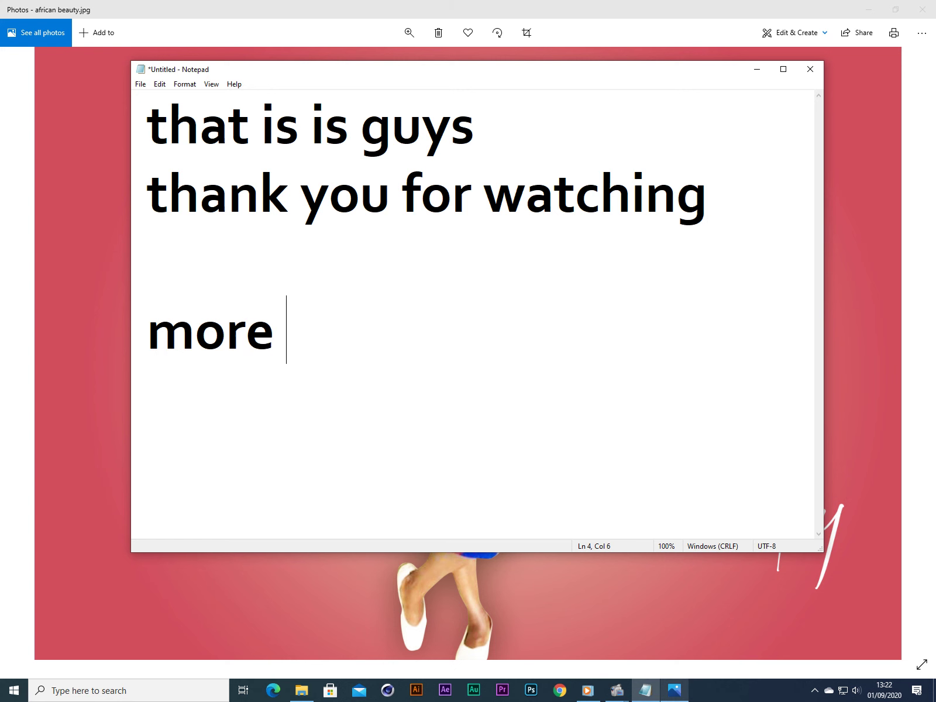
{"action": "type", "text": "videos ar"}
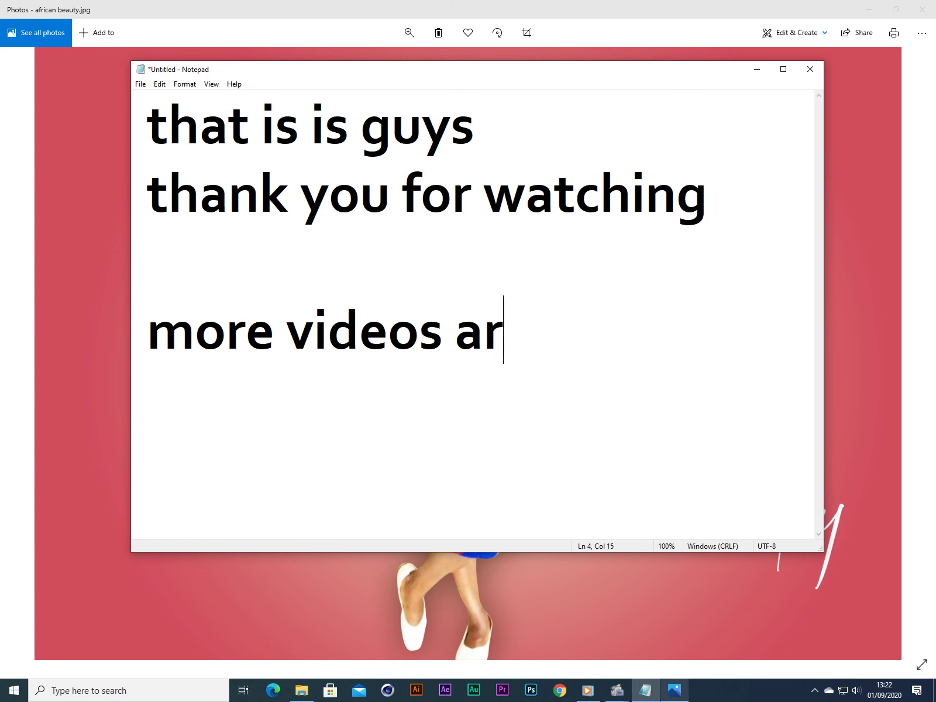
{"action": "type", "text": "e coming"}
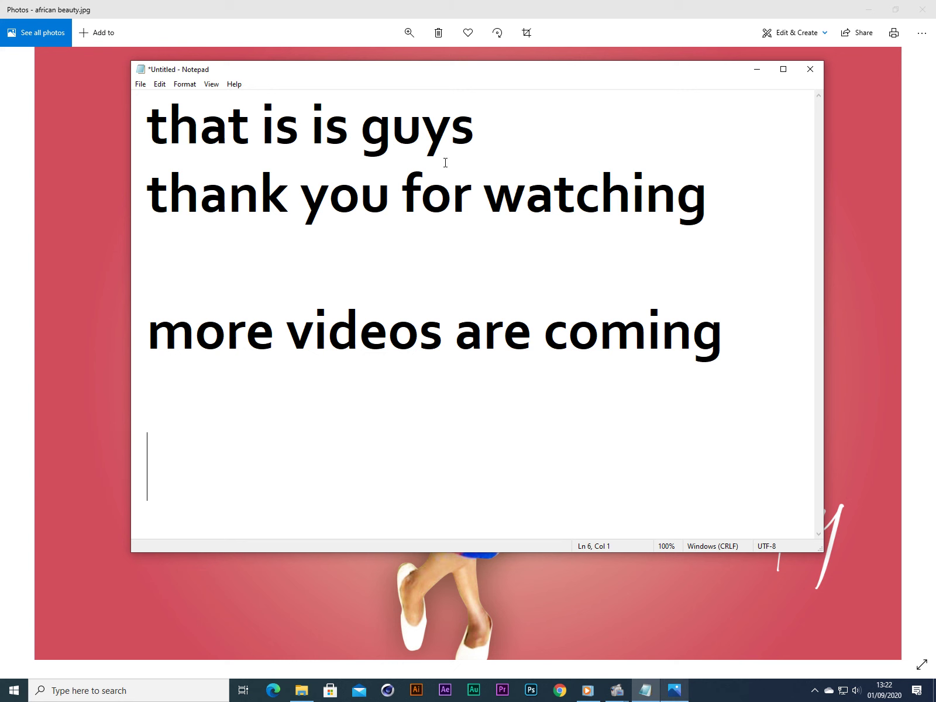
Write "like share and" at the start of a new line below "more videos are coming", correcting the typos
{"action": "type", "text": "like shar"}
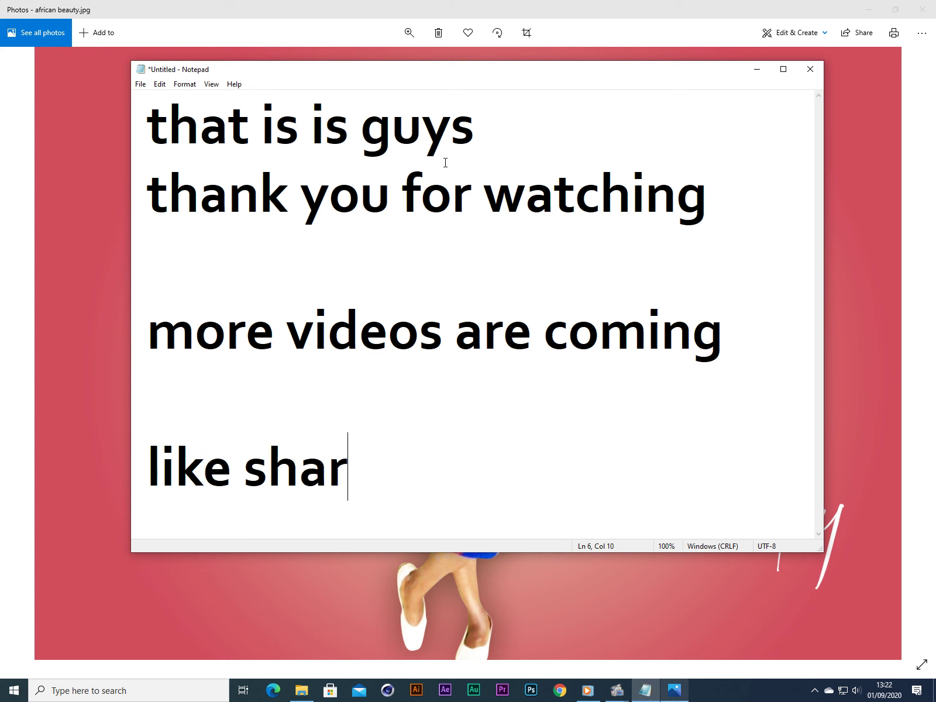
{"action": "type", "text": "w =="}
{"action": "key", "text": "BackSpace"}
{"action": "key", "text": "BackSpace"}
{"action": "key", "text": "BackSpace"}
{"action": "key", "text": "BackSpace"}
{"action": "type", "text": "e "}
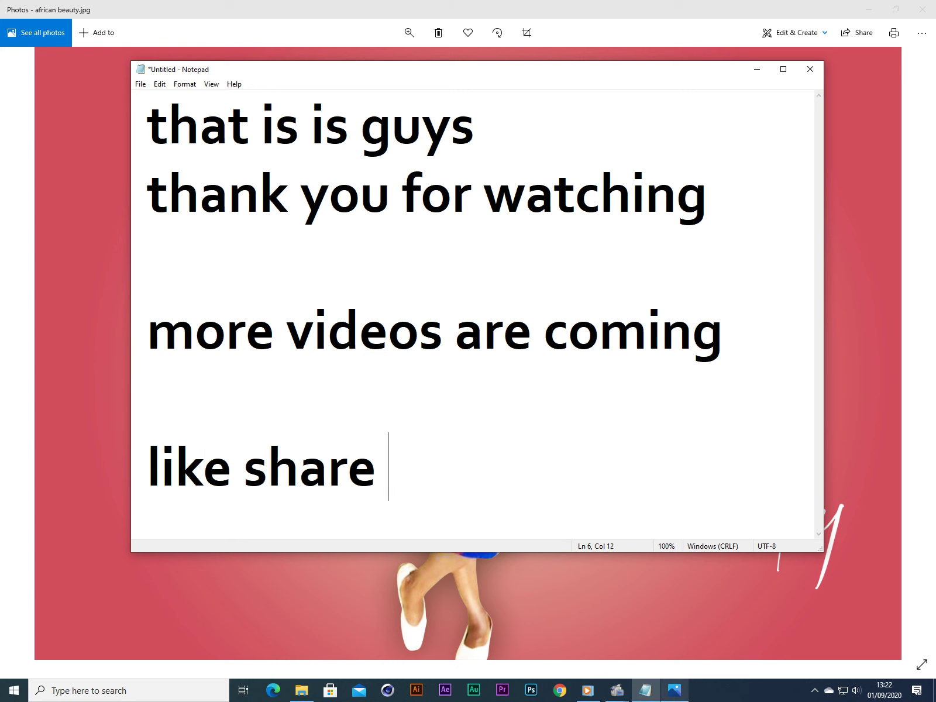
{"action": "type", "text": "abd"}
{"action": "key", "text": "BackSpace"}
{"action": "key", "text": "BackSpace"}
{"action": "key", "text": "BackSpace"}
{"action": "type", "text": "nd s"}
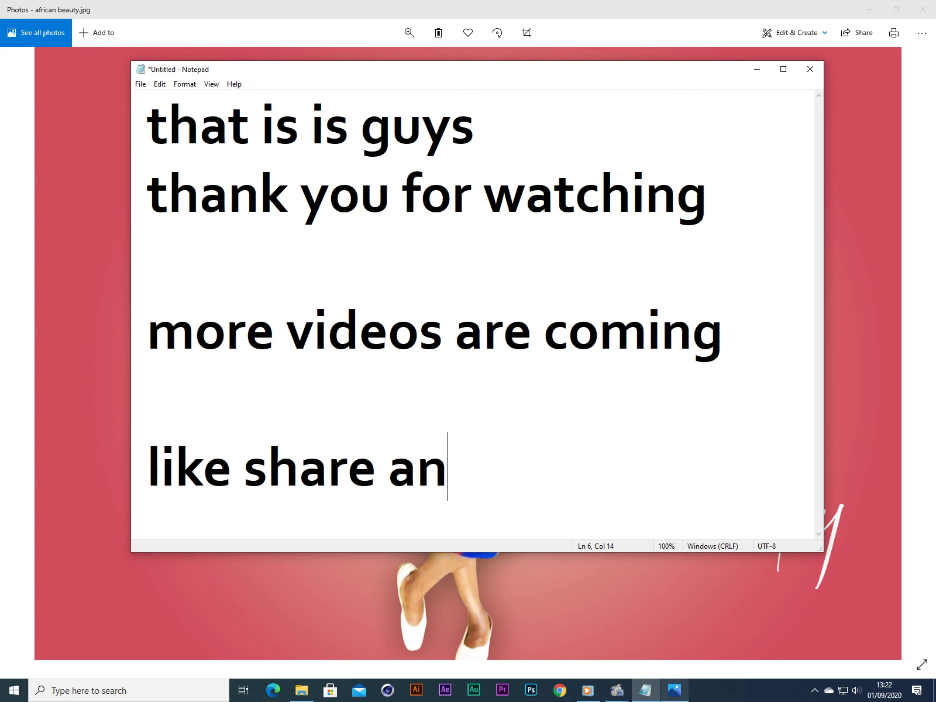